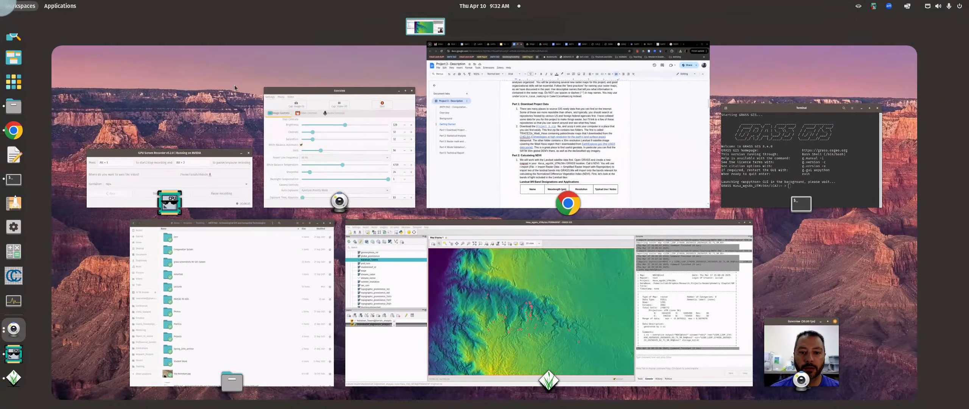
Step: Switch to the Project 3 - Description document in Chrome and review the GIS skills listed in its Overview section
{"action": "left_click", "coordinate": [454, 190]}
{"action": "scroll", "coordinate": [386, 212], "scroll_direction": "up", "scroll_amount": 6}
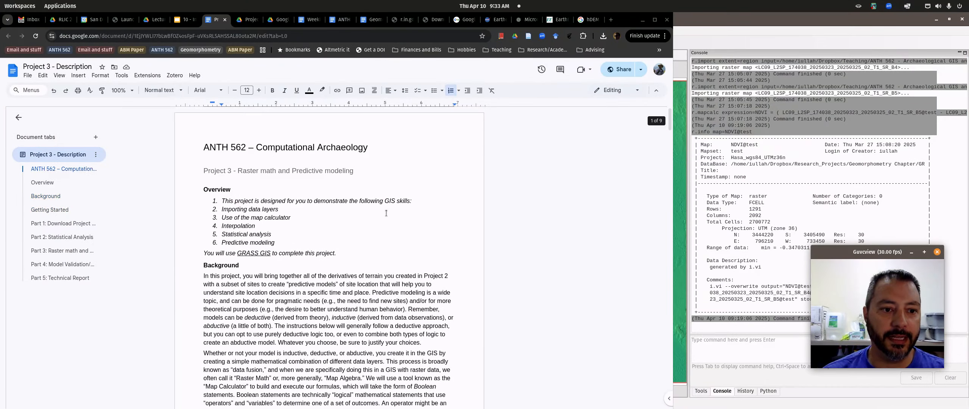
{"action": "scroll", "coordinate": [320, 229], "scroll_direction": "down", "scroll_amount": 1}
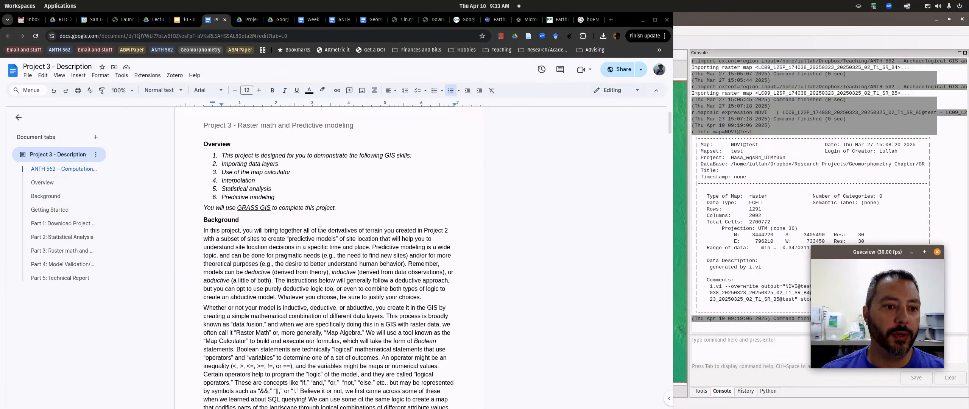
{"action": "scroll", "coordinate": [312, 226], "scroll_direction": "down", "scroll_amount": 1}
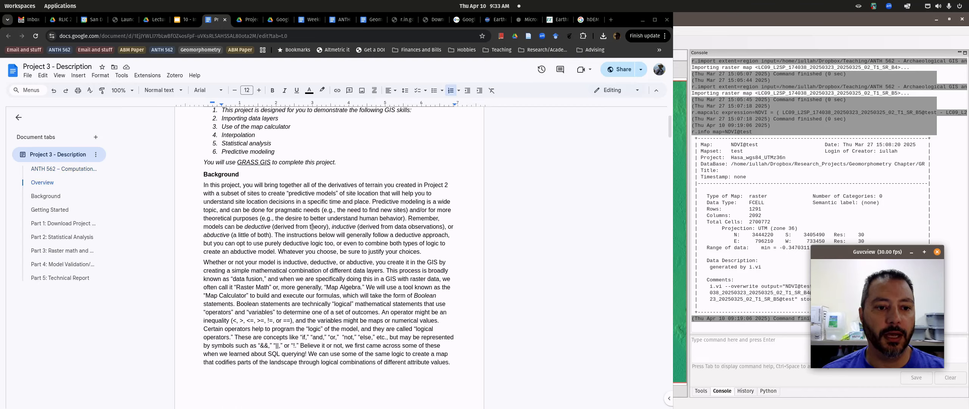
{"action": "scroll", "coordinate": [226, 188], "scroll_direction": "up", "scroll_amount": 2}
{"action": "left_click_drag", "start_coordinate": [278, 210], "coordinate": [223, 225]}
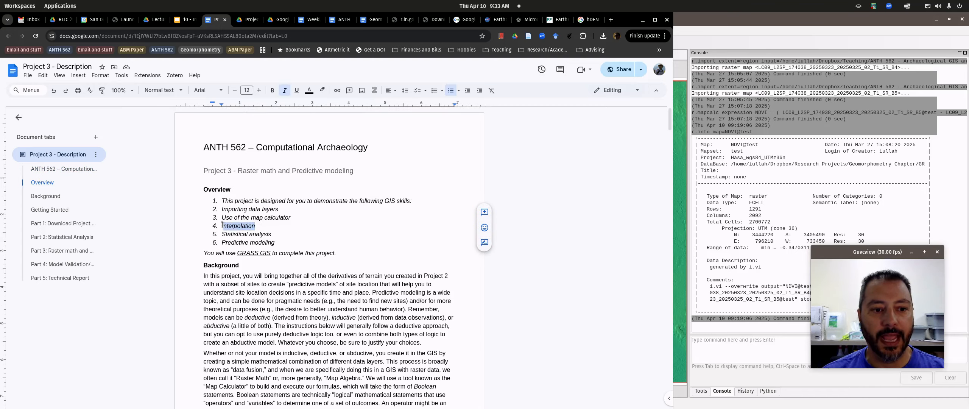
Step: Review the Part 1 data download instructions and the start of the Part 2 NDVI section in the project description
{"action": "scroll", "coordinate": [298, 275], "scroll_direction": "down", "scroll_amount": 20}
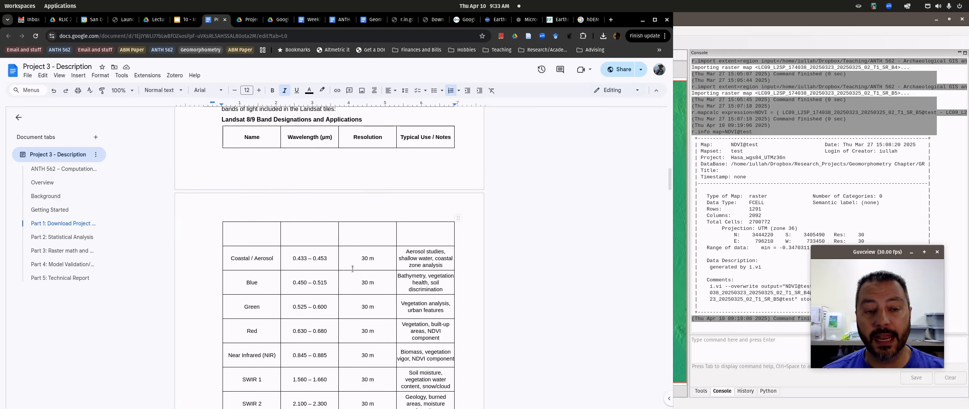
{"action": "scroll", "coordinate": [355, 258], "scroll_direction": "up", "scroll_amount": 3}
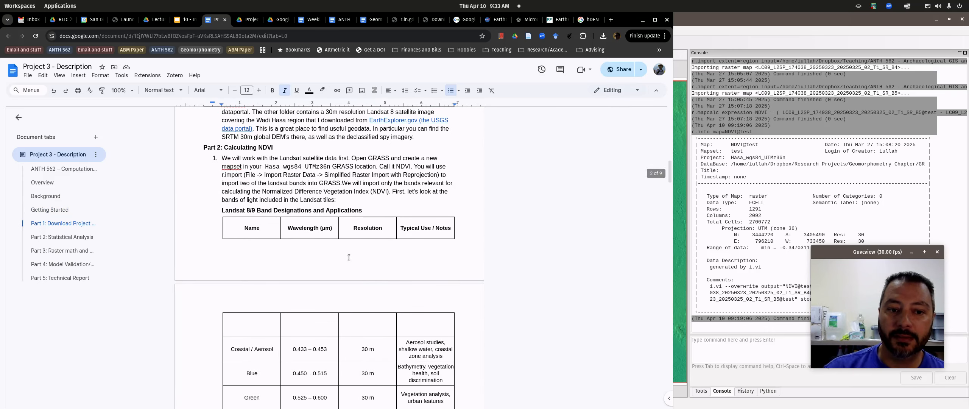
{"action": "scroll", "coordinate": [348, 257], "scroll_direction": "up", "scroll_amount": 3}
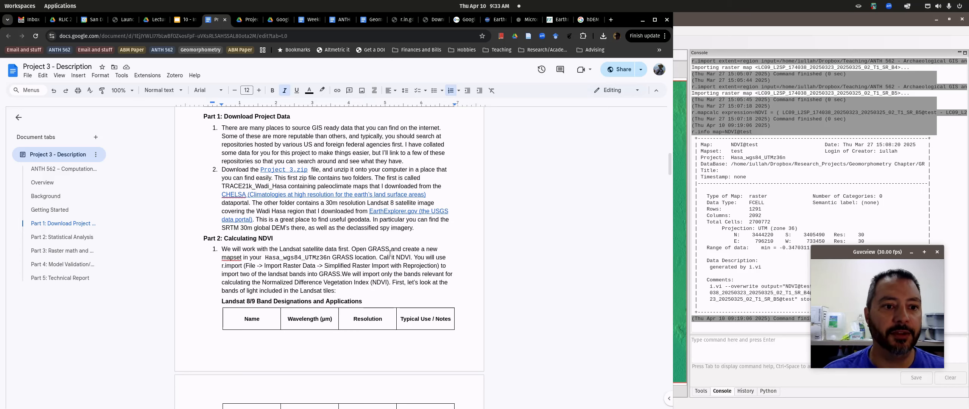
{"action": "scroll", "coordinate": [390, 228], "scroll_direction": "up", "scroll_amount": 2}
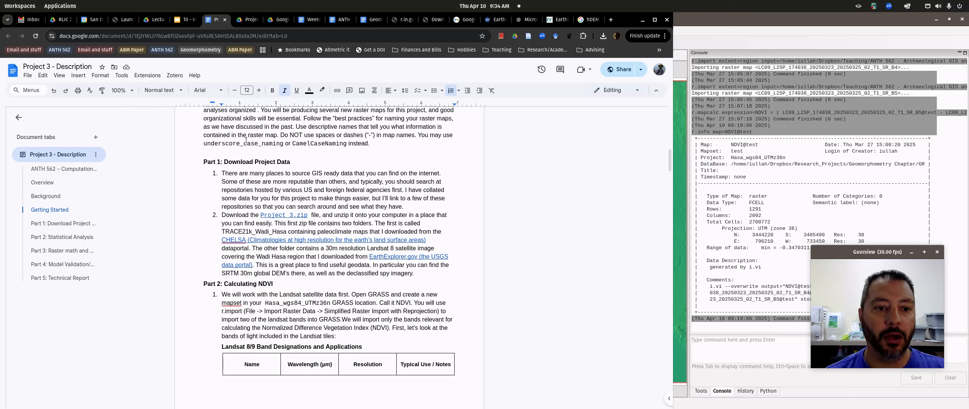
{"action": "scroll", "coordinate": [353, 233], "scroll_direction": "down", "scroll_amount": 3}
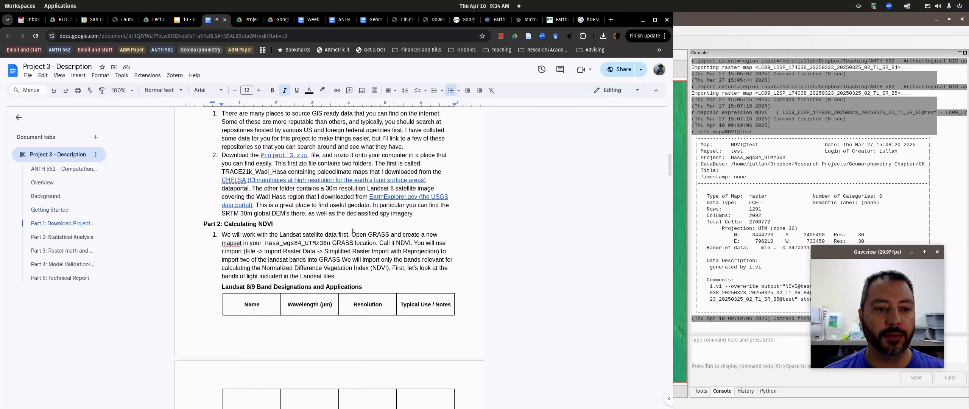
{"action": "scroll", "coordinate": [308, 210], "scroll_direction": "up", "scroll_amount": 3}
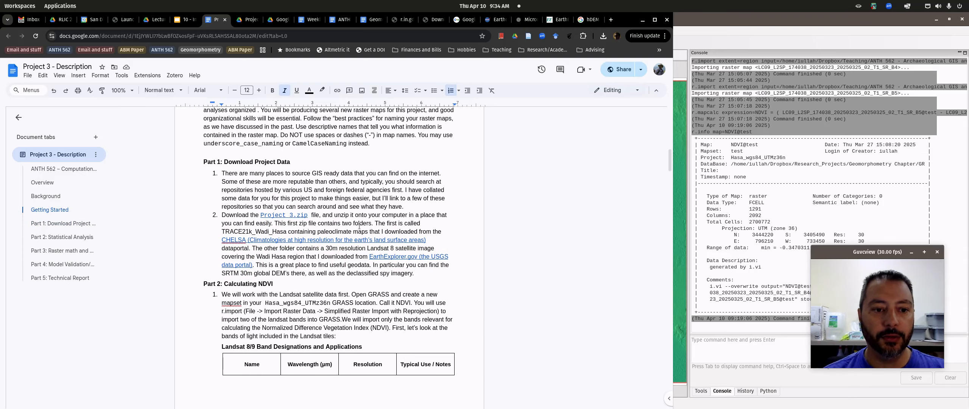
Step: Switch to the file manager and extract Project_3.zip in place inside the GIS_projects folder of Home
{"action": "mouse_move", "coordinate": [2, 4]}
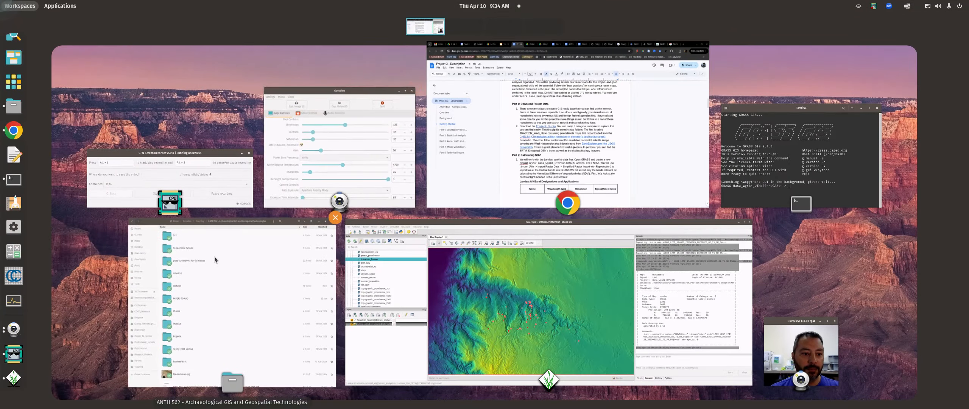
{"action": "left_click", "coordinate": [261, 326]}
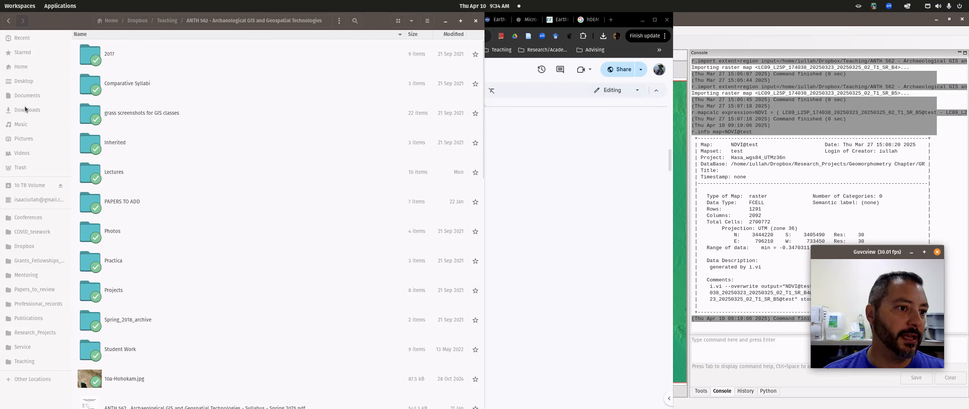
{"action": "left_click", "coordinate": [17, 66]}
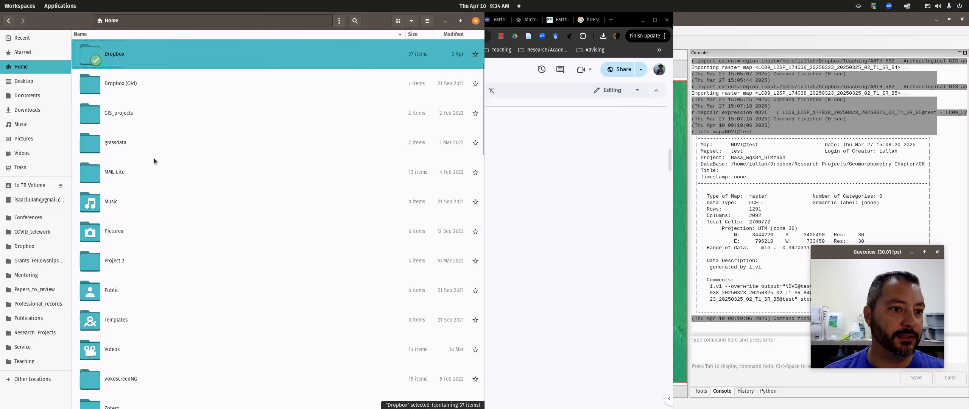
{"action": "double_click", "coordinate": [110, 112]}
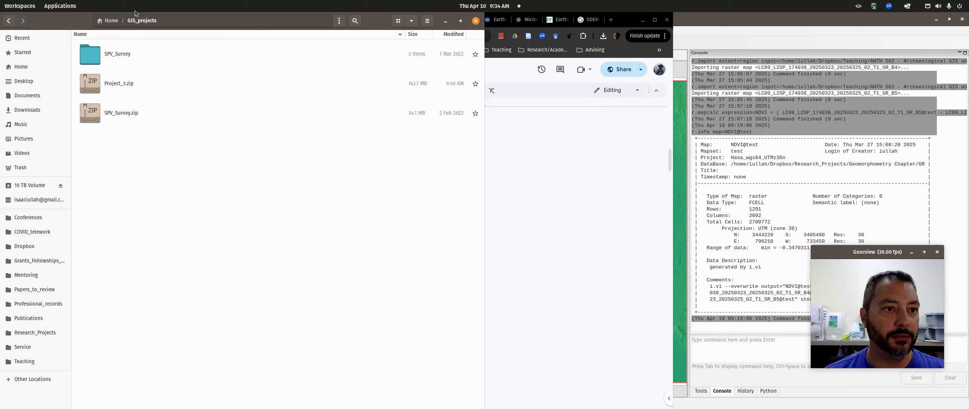
{"action": "left_click", "coordinate": [117, 84]}
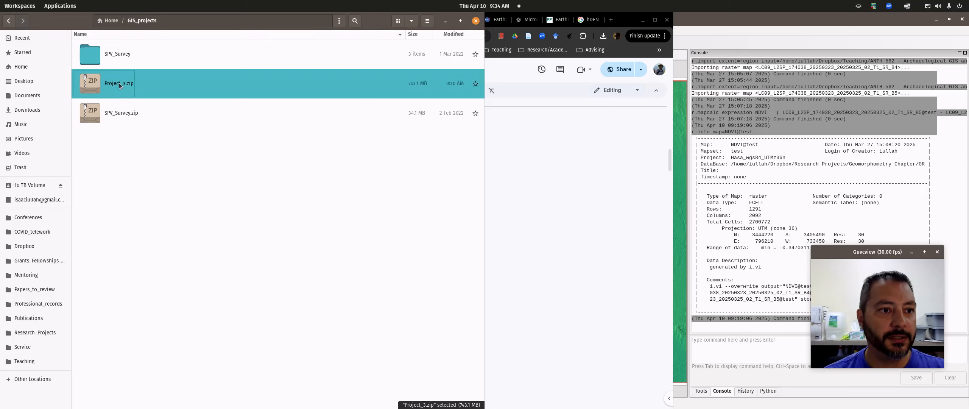
{"action": "right_click", "coordinate": [119, 84]}
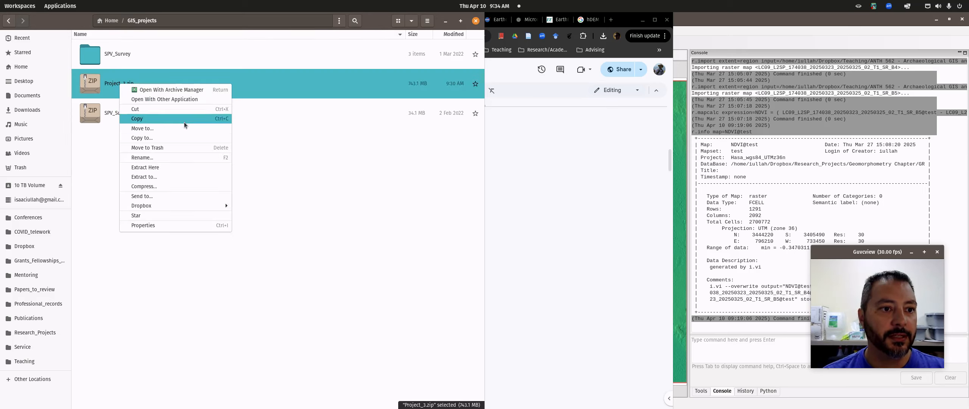
{"action": "left_click", "coordinate": [176, 168]}
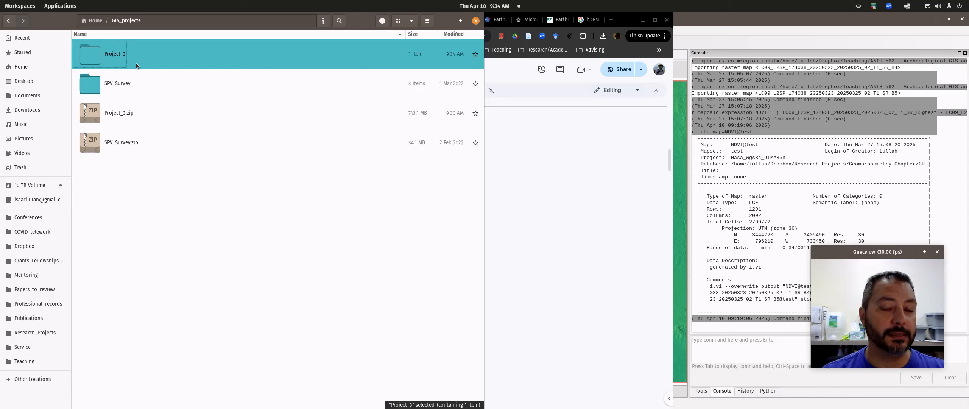
Step: Open the extracted Project_3 folder and examine the CHELSA AP and MAT rasters inside TRACE21K_Wadi_Hasa
{"action": "double_click", "coordinate": [90, 62]}
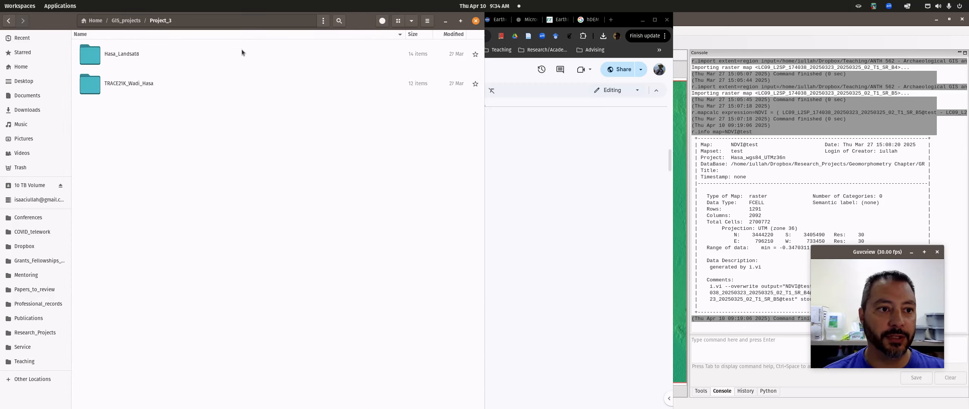
{"action": "left_click", "coordinate": [127, 55]}
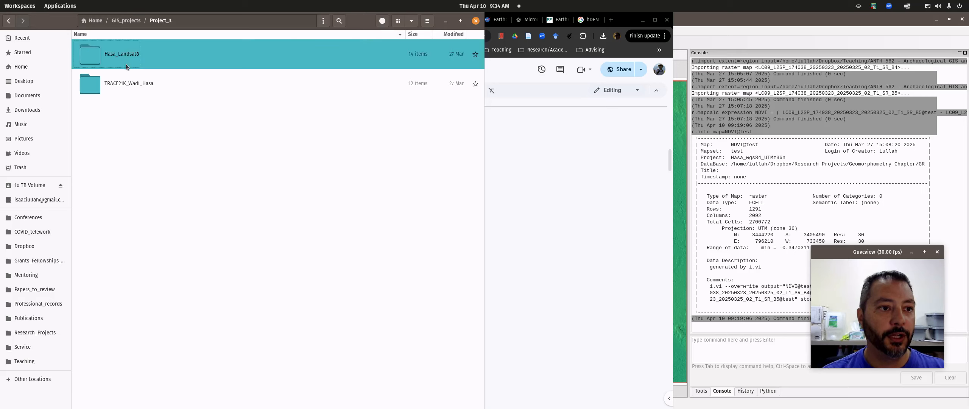
{"action": "left_click", "coordinate": [134, 83]}
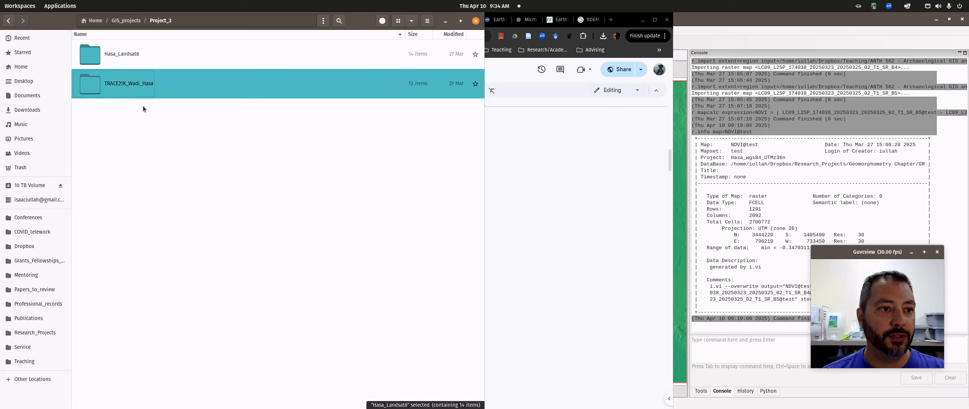
{"action": "double_click", "coordinate": [125, 80]}
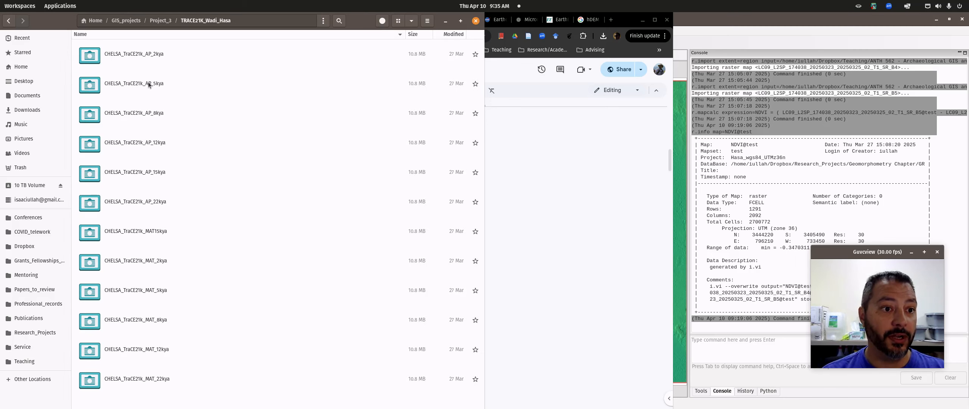
{"action": "left_click", "coordinate": [151, 55]}
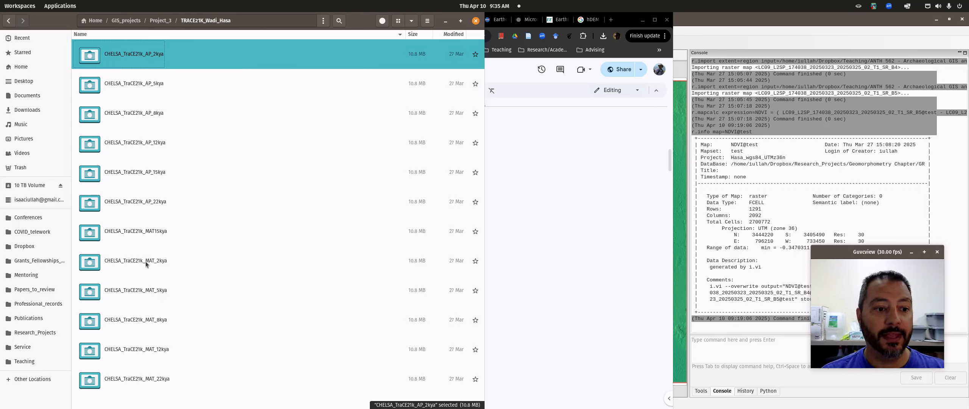
{"action": "left_click", "coordinate": [164, 264]}
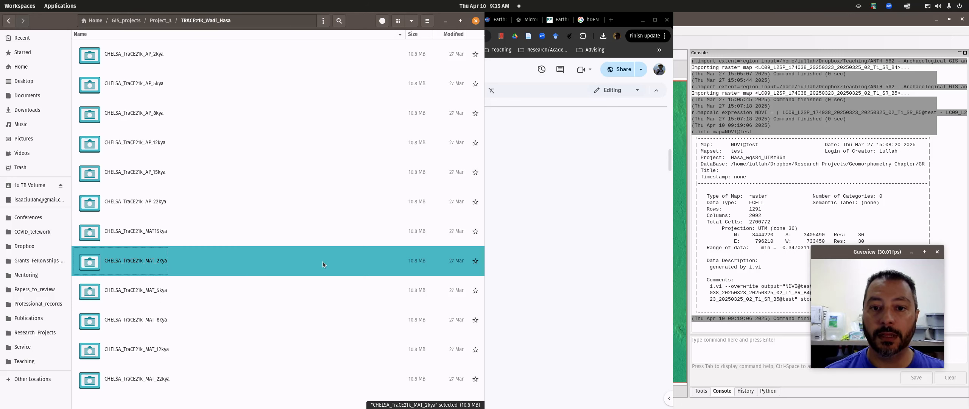
Step: Check the CHELSA source link in the project description, then return to the CHELSA_TraCE21k_AP_2kya raster in the file manager
{"action": "left_click", "coordinate": [630, 282]}
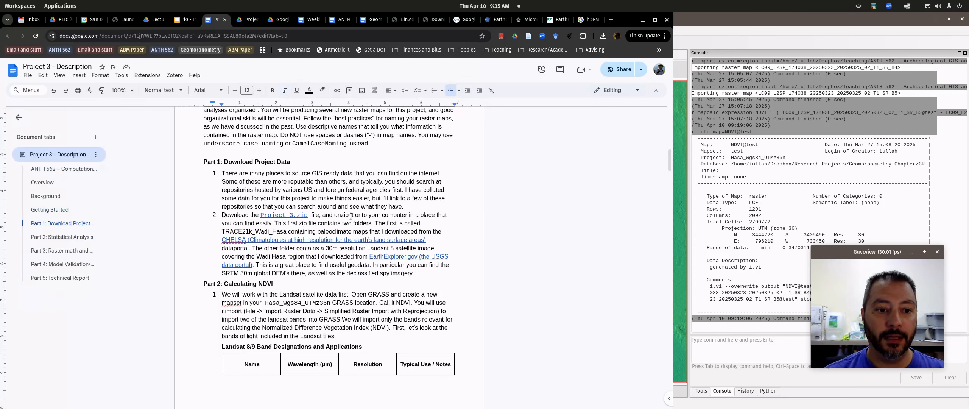
{"action": "left_click", "coordinate": [270, 241]}
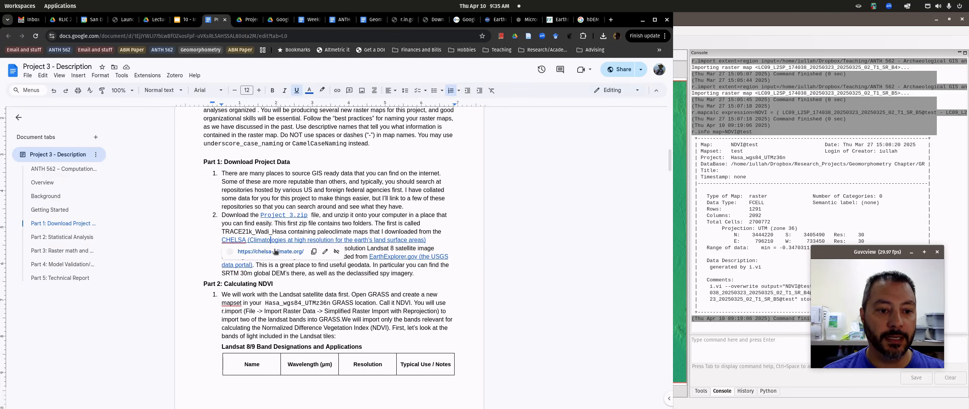
{"action": "left_click", "coordinate": [338, 223]}
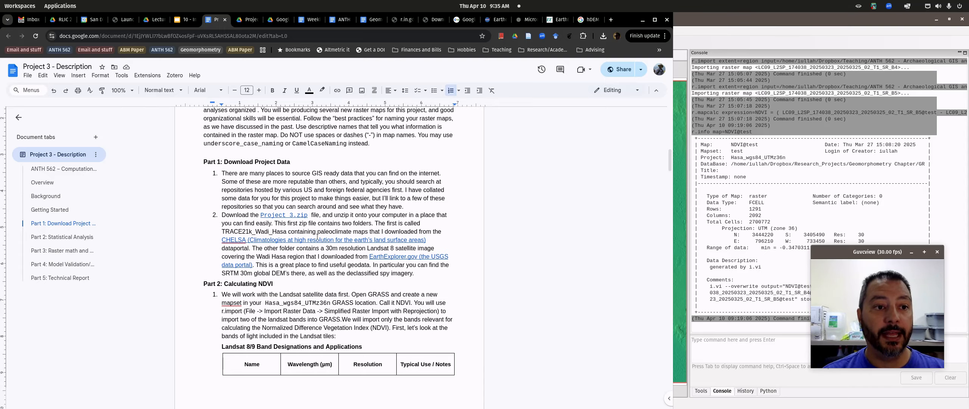
{"action": "mouse_move", "coordinate": [2, 3]}
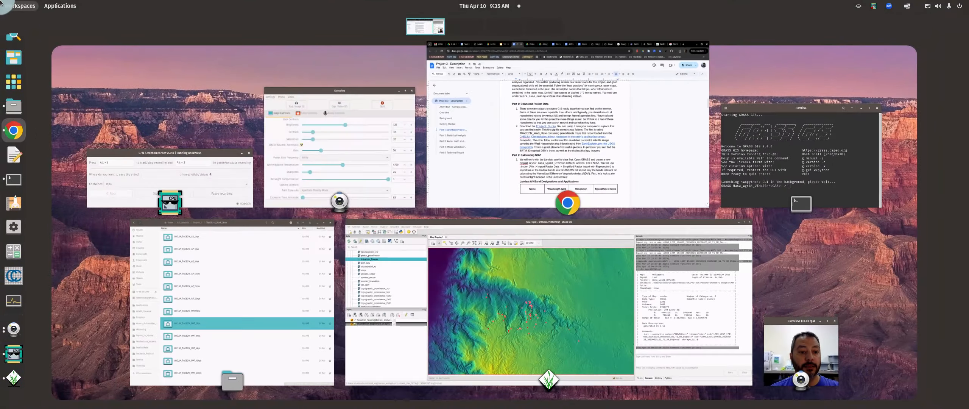
{"action": "left_click", "coordinate": [219, 274]}
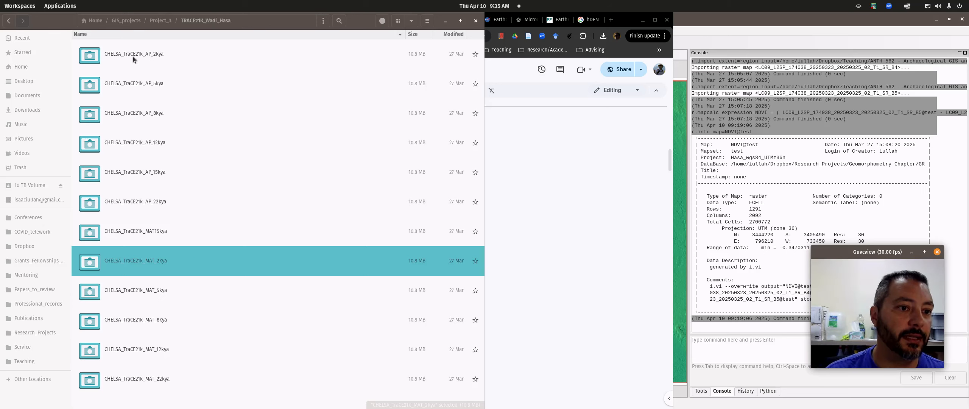
{"action": "left_click", "coordinate": [154, 56]}
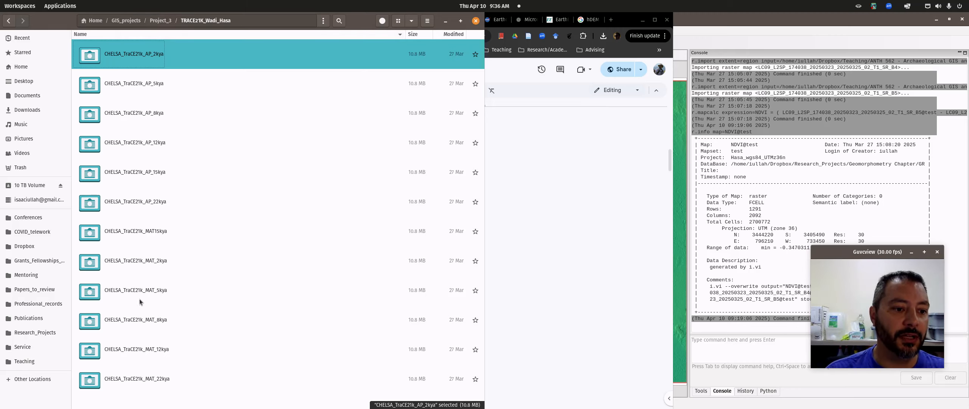
Step: Go back to Project_3 and examine the Landsat band TIF files in Hasa_Landsat8, including the two B1 files
{"action": "left_click", "coordinate": [165, 21]}
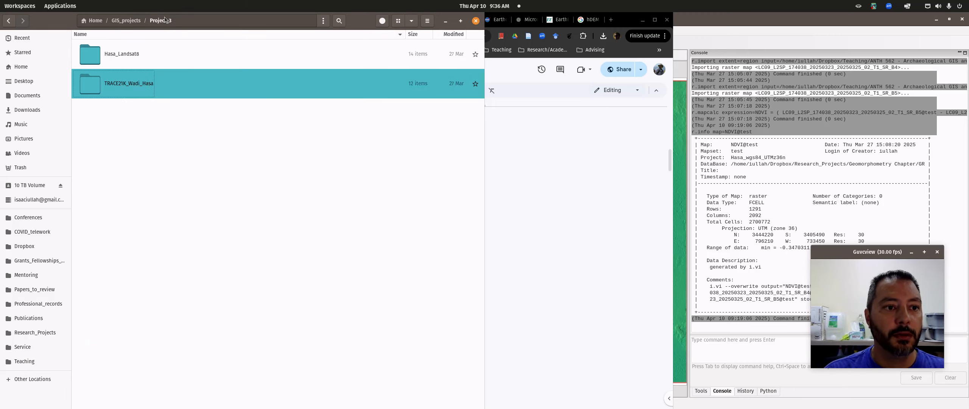
{"action": "left_click", "coordinate": [127, 55]}
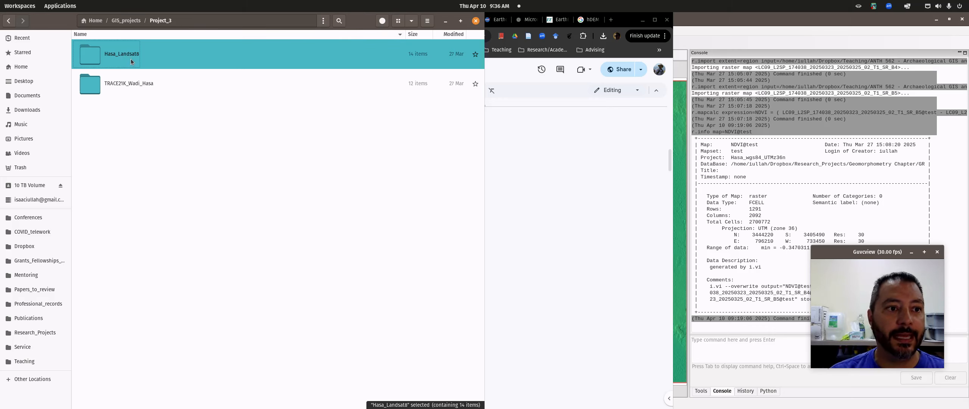
{"action": "double_click", "coordinate": [125, 58]}
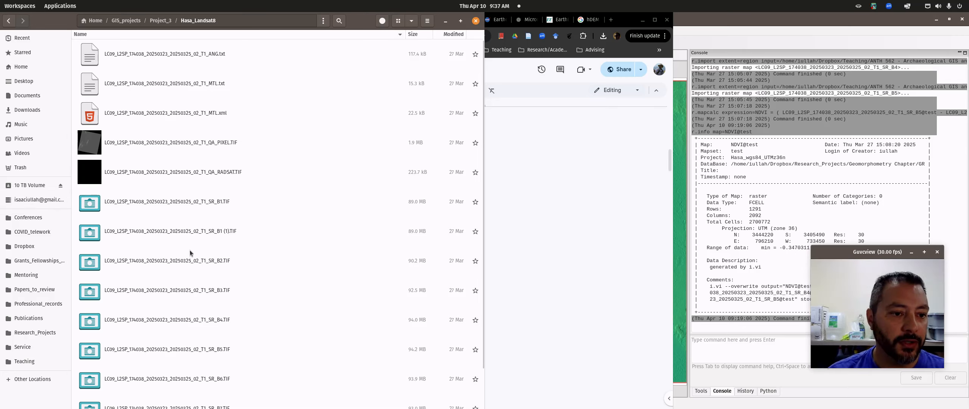
{"action": "scroll", "coordinate": [189, 250], "scroll_direction": "down", "scroll_amount": 2}
{"action": "scroll", "coordinate": [190, 247], "scroll_direction": "down", "scroll_amount": 1}
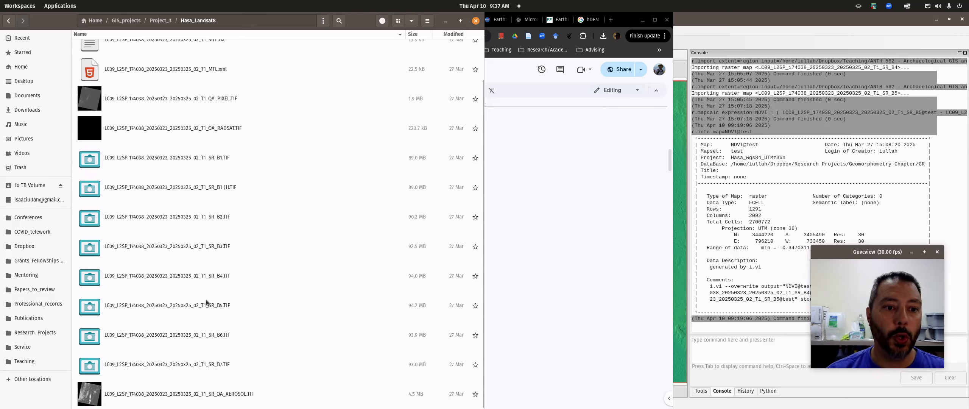
{"action": "left_click", "coordinate": [207, 161]}
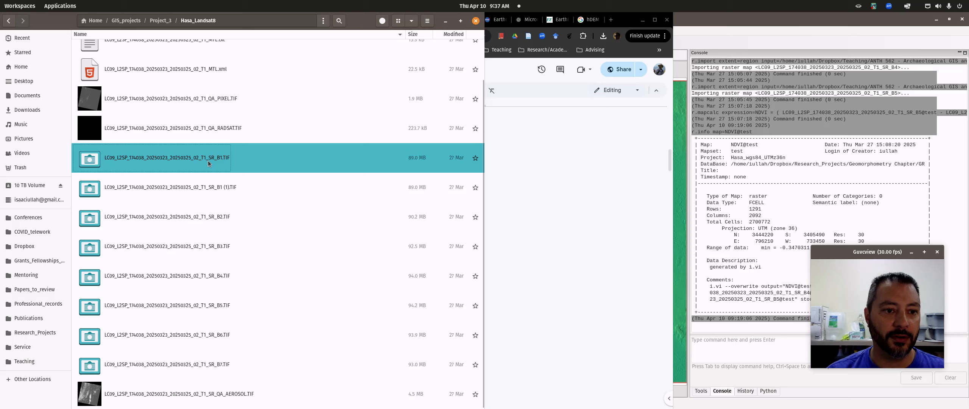
{"action": "left_click", "coordinate": [203, 189]}
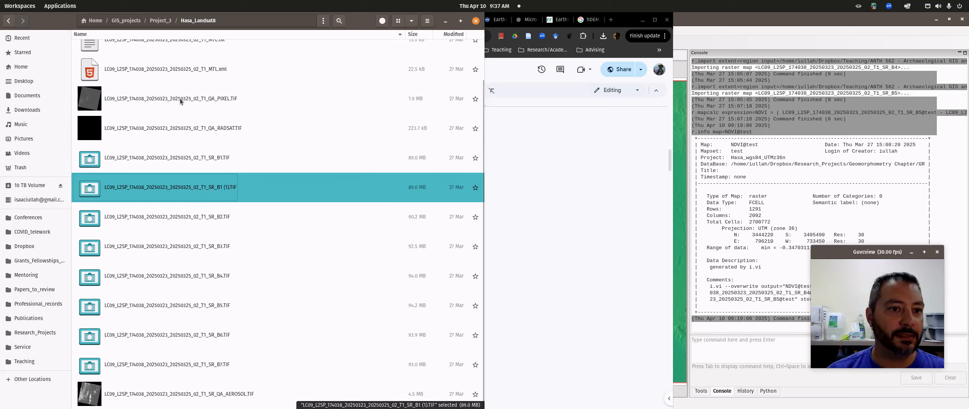
Step: Examine the QA_PIXEL and QA_RADSAT files, then the SR_B1 band file in the Hasa_Landsat8 folder
{"action": "left_click", "coordinate": [180, 98]}
{"action": "left_click", "coordinate": [179, 130]}
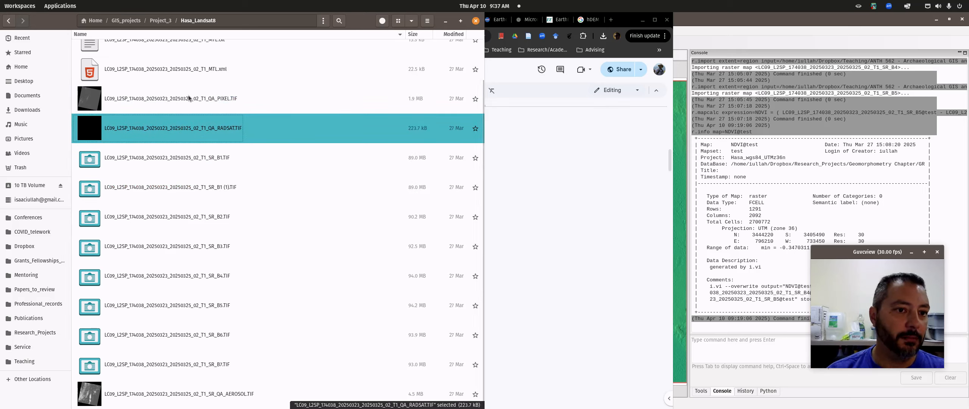
{"action": "left_click", "coordinate": [188, 160]}
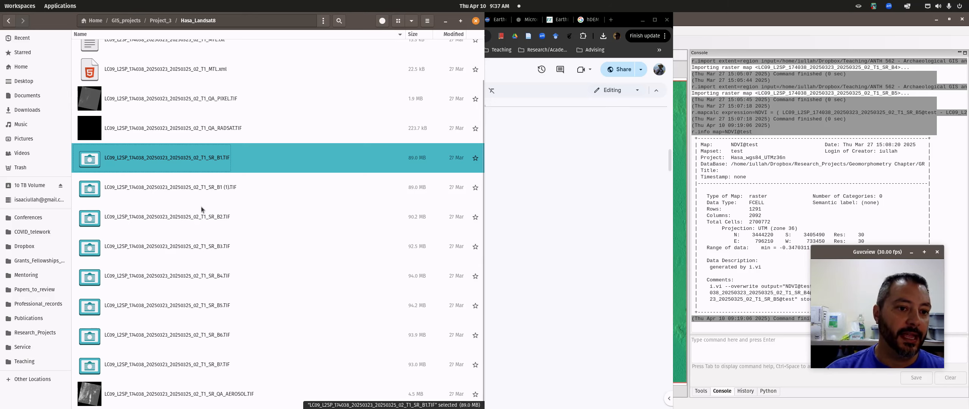
Step: Switch to the Project 3 description in the browser and examine the Landsat 8/9 band designations table in Part 2
{"action": "left_click", "coordinate": [522, 196]}
{"action": "scroll", "coordinate": [394, 263], "scroll_direction": "down", "scroll_amount": 6}
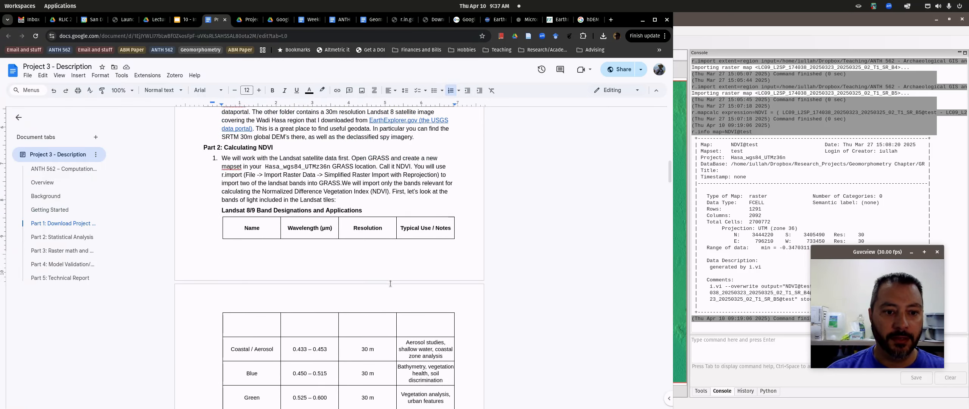
{"action": "scroll", "coordinate": [302, 278], "scroll_direction": "up", "scroll_amount": 2}
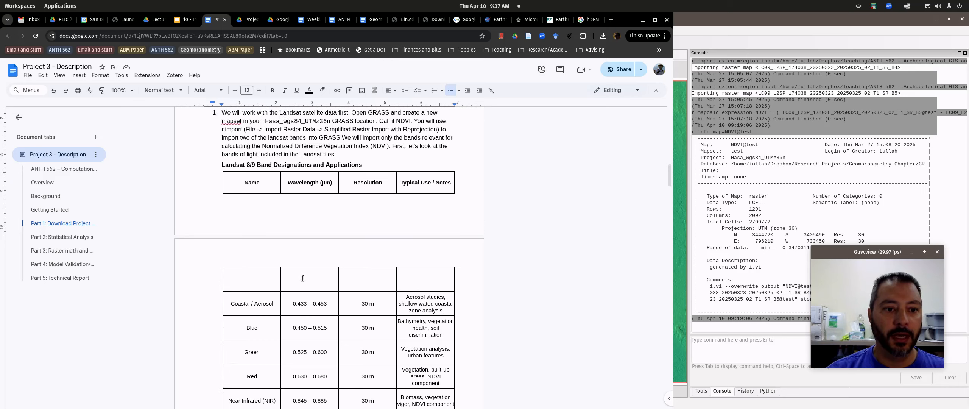
{"action": "scroll", "coordinate": [378, 313], "scroll_direction": "down", "scroll_amount": 4}
{"action": "scroll", "coordinate": [286, 311], "scroll_direction": "down", "scroll_amount": 2}
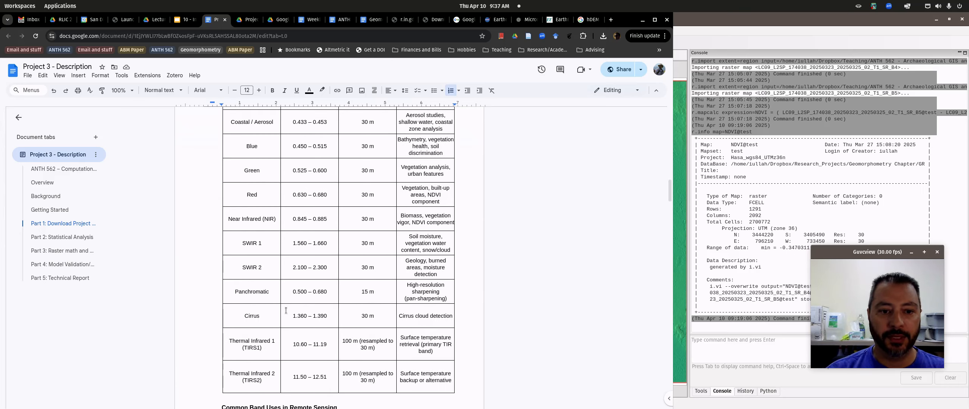
{"action": "scroll", "coordinate": [255, 180], "scroll_direction": "up", "scroll_amount": 2}
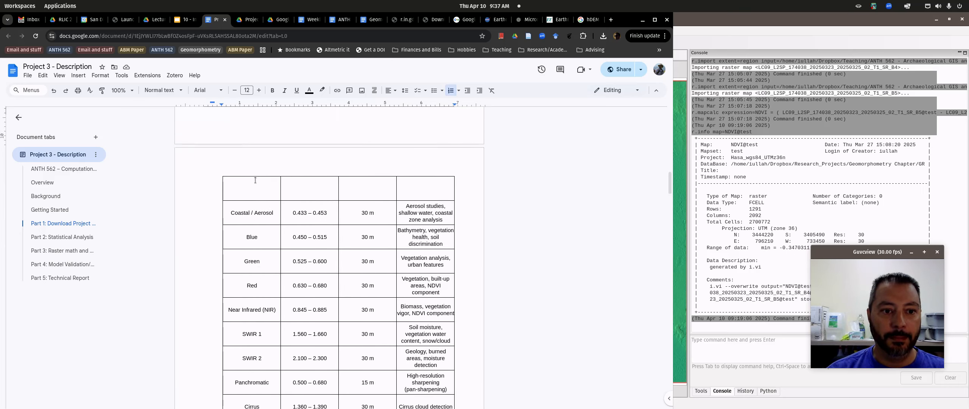
{"action": "scroll", "coordinate": [242, 249], "scroll_direction": "up", "scroll_amount": 2}
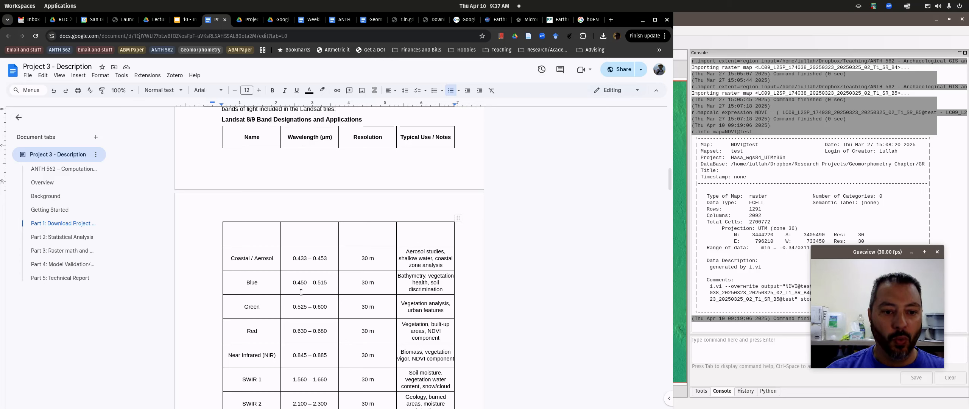
{"action": "scroll", "coordinate": [301, 292], "scroll_direction": "down", "scroll_amount": 2}
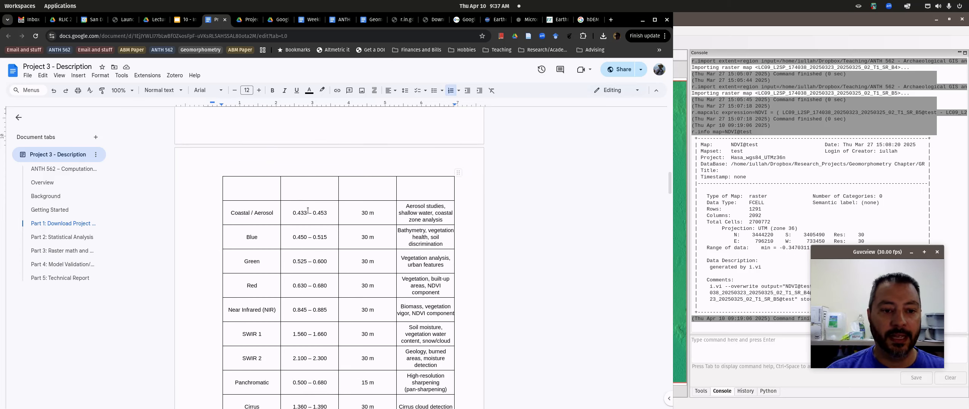
{"action": "scroll", "coordinate": [336, 215], "scroll_direction": "up", "scroll_amount": 2}
{"action": "scroll", "coordinate": [373, 273], "scroll_direction": "down", "scroll_amount": 2}
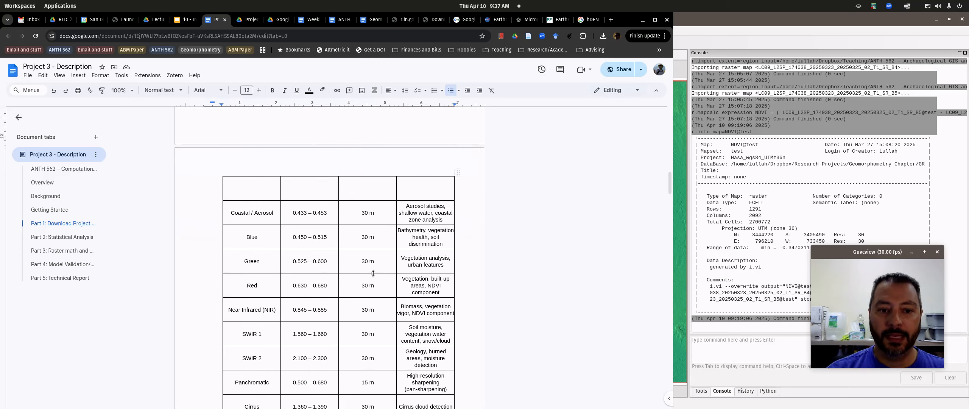
{"action": "scroll", "coordinate": [363, 309], "scroll_direction": "down", "scroll_amount": 2}
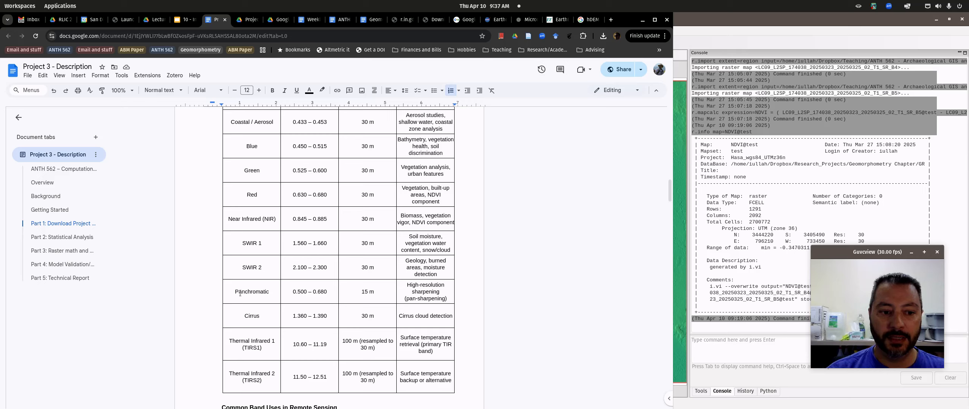
Step: Highlight the Panchromatic band and its resolution in the table, then compare the Red and Near Infrared (NIR) rows
{"action": "double_click", "coordinate": [268, 291]}
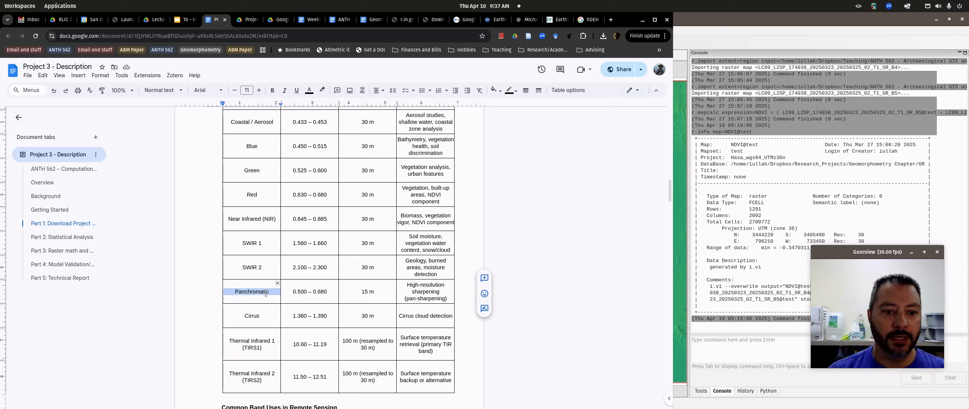
{"action": "triple_click", "coordinate": [374, 292]}
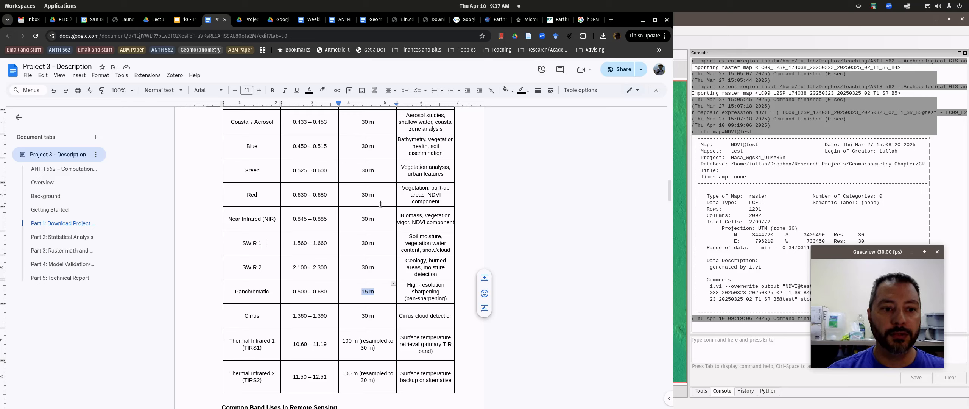
{"action": "scroll", "coordinate": [244, 169], "scroll_direction": "up", "scroll_amount": 2}
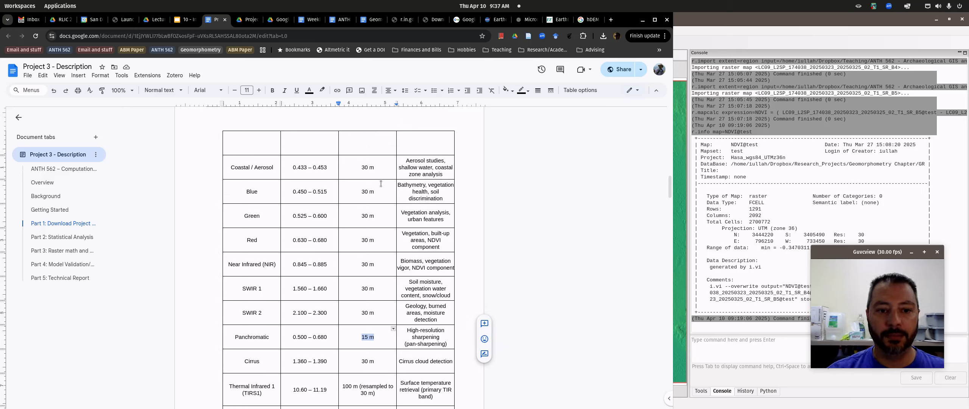
{"action": "left_click_drag", "start_coordinate": [375, 240], "coordinate": [361, 240]}
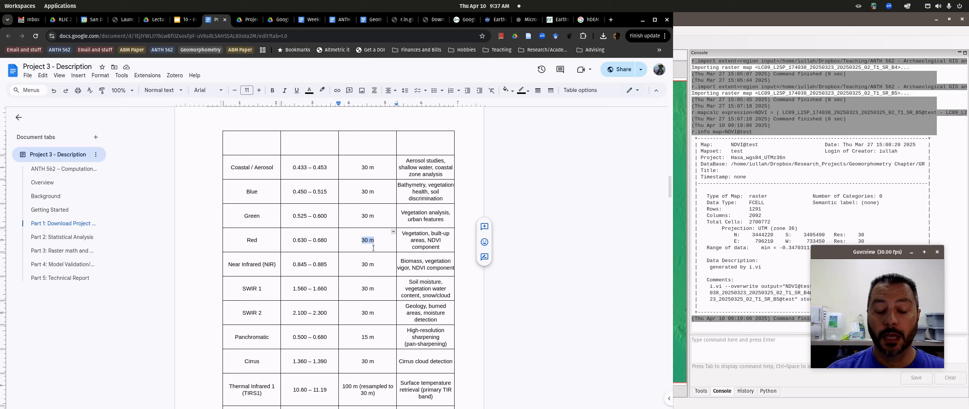
{"action": "left_click", "coordinate": [379, 267]}
{"action": "left_click_drag", "start_coordinate": [242, 240], "coordinate": [410, 266]}
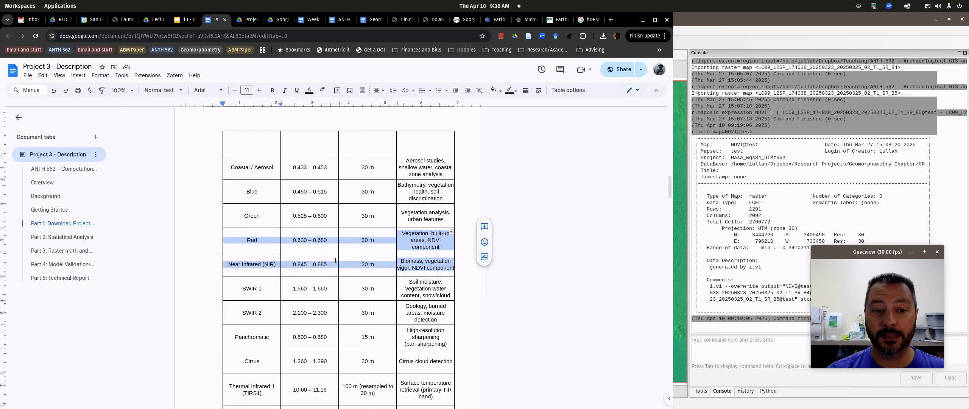
Step: Read the Part 2 instructions on creating a mapset, importing bands 4 and 5, and calculating NDVI
{"action": "scroll", "coordinate": [243, 278], "scroll_direction": "up", "scroll_amount": 2}
{"action": "scroll", "coordinate": [243, 278], "scroll_direction": "up", "scroll_amount": 6}
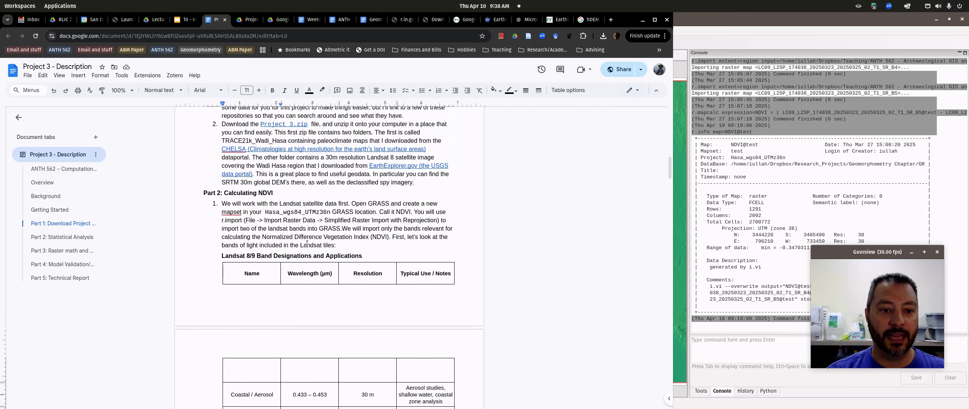
{"action": "scroll", "coordinate": [350, 241], "scroll_direction": "down", "scroll_amount": 6}
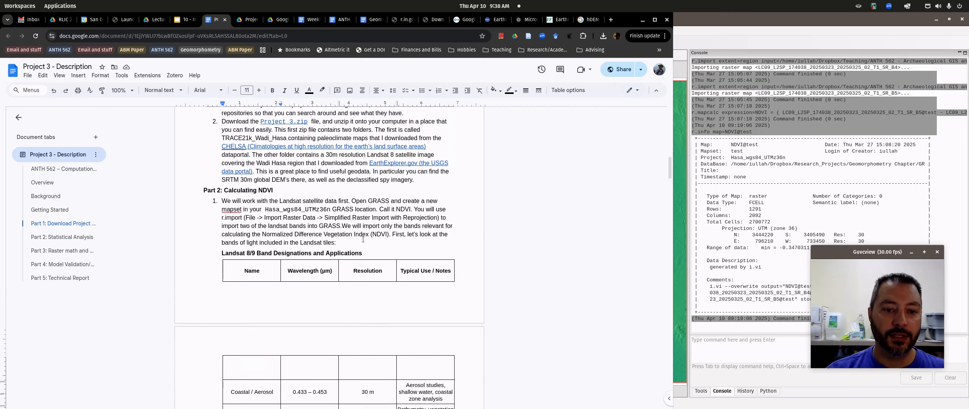
{"action": "scroll", "coordinate": [363, 239], "scroll_direction": "down", "scroll_amount": 12}
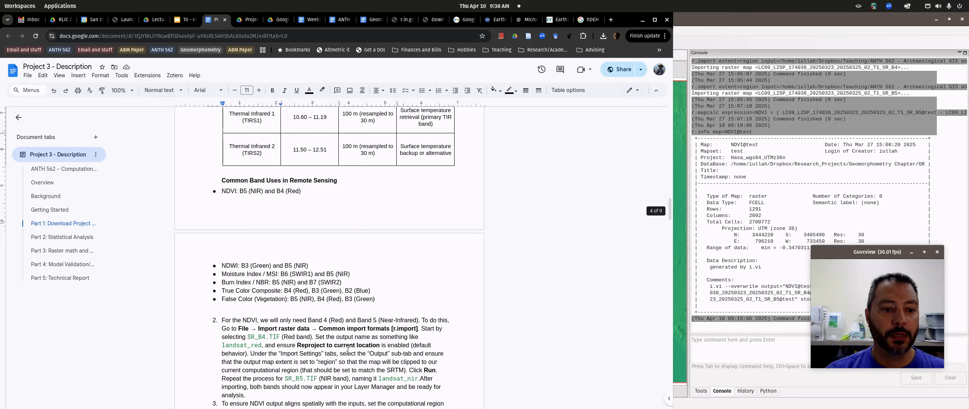
{"action": "scroll", "coordinate": [282, 247], "scroll_direction": "down", "scroll_amount": 3}
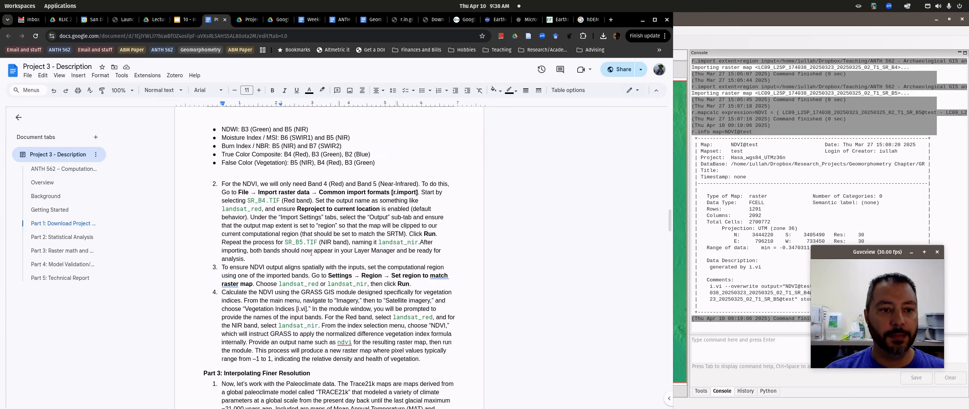
Step: Switch to GRASS GIS and create a new mapset named Landsat in the Hasa_wgs84_UTMz36n project
{"action": "key", "text": "super"}
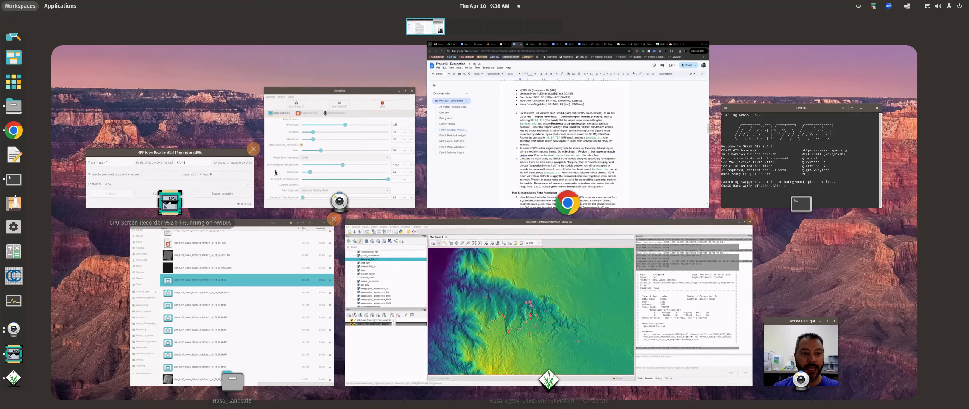
{"action": "left_click", "coordinate": [379, 349]}
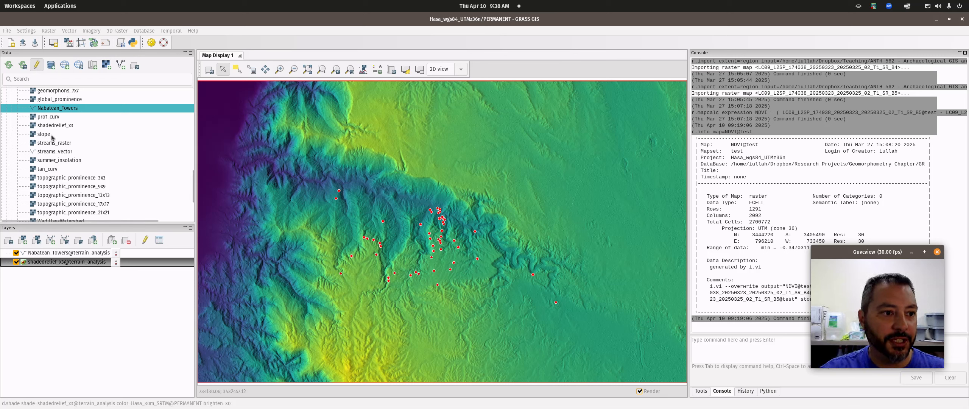
{"action": "scroll", "coordinate": [61, 133], "scroll_direction": "up", "scroll_amount": 10}
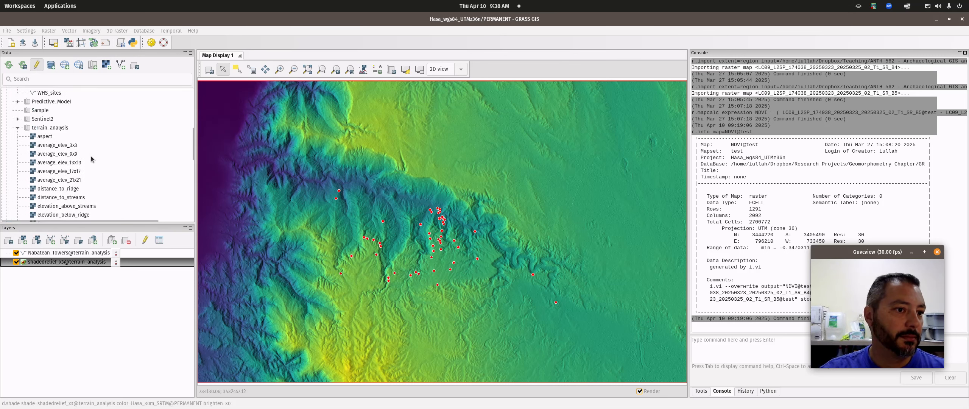
{"action": "left_click", "coordinate": [41, 109]}
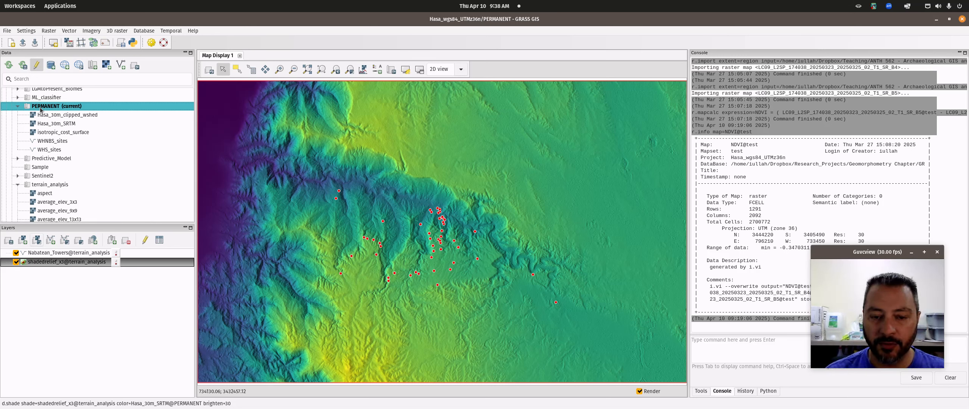
{"action": "scroll", "coordinate": [38, 211], "scroll_direction": "up", "scroll_amount": 2}
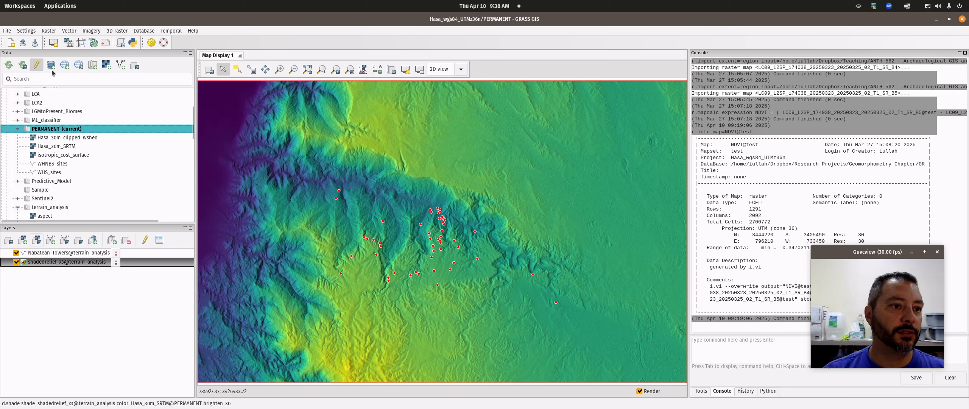
{"action": "scroll", "coordinate": [39, 109], "scroll_direction": "up", "scroll_amount": 4}
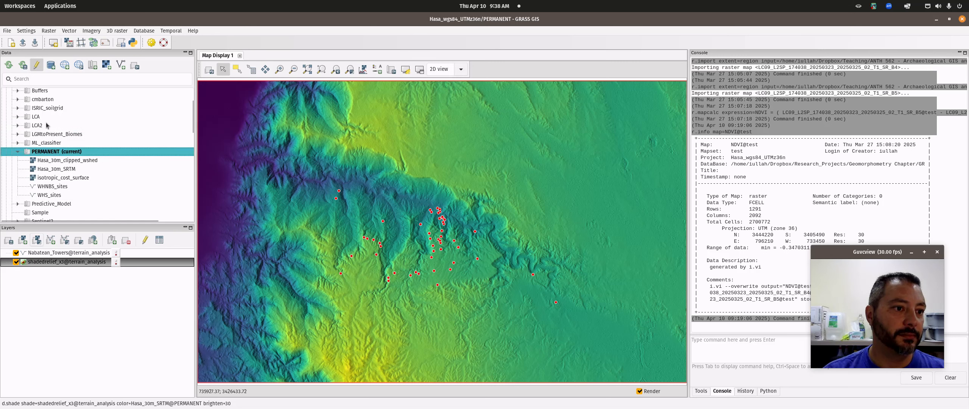
{"action": "right_click", "coordinate": [50, 106]}
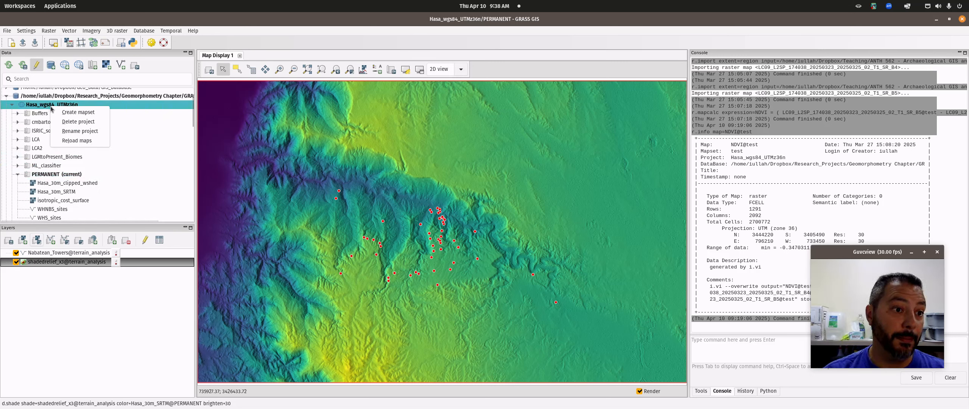
{"action": "left_click", "coordinate": [75, 115]}
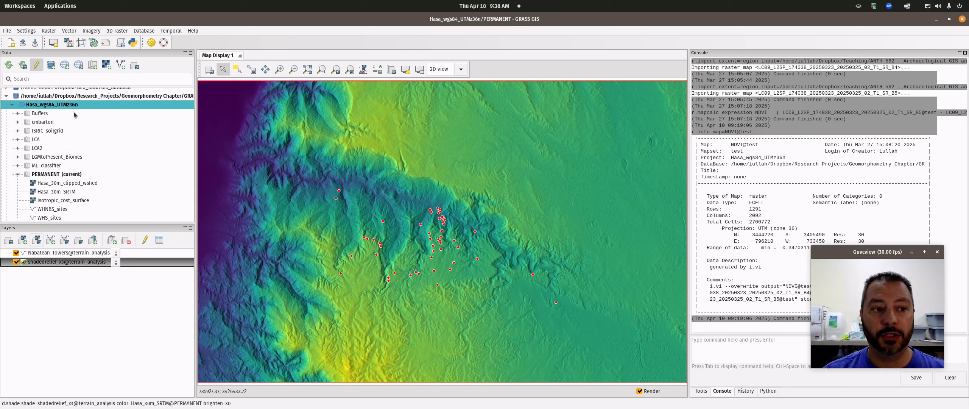
{"action": "type", "text": "Landsat"}
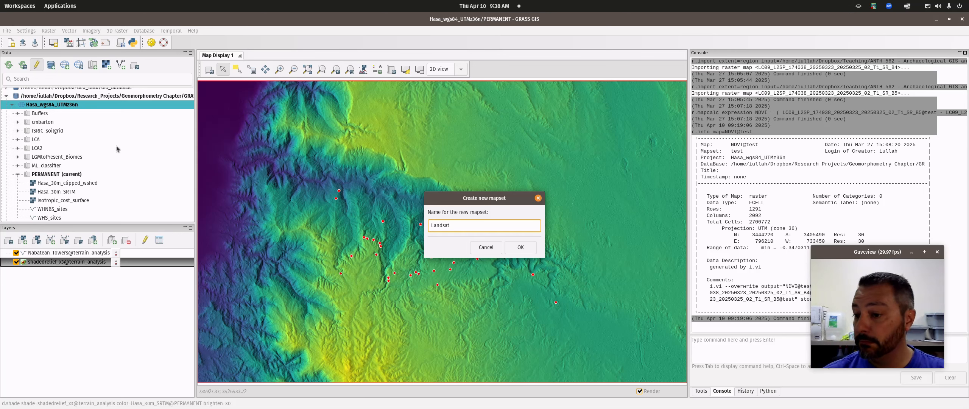
{"action": "left_click", "coordinate": [511, 247]}
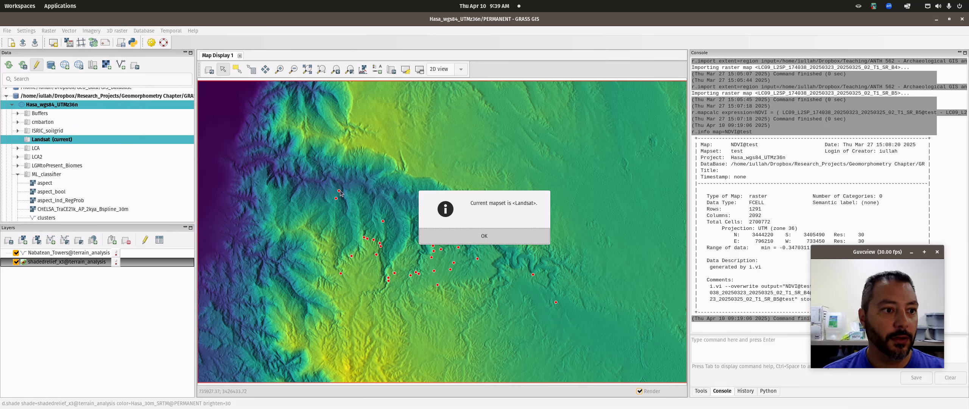
{"action": "left_click", "coordinate": [475, 238]}
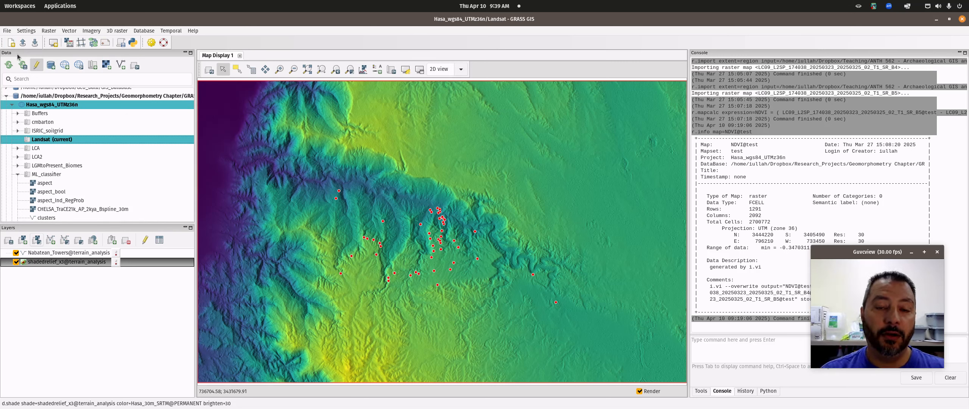
Step: Start the simplified raster import with reprojection (r.import) and move its dialog clear of the map centre
{"action": "left_click", "coordinate": [7, 31]}
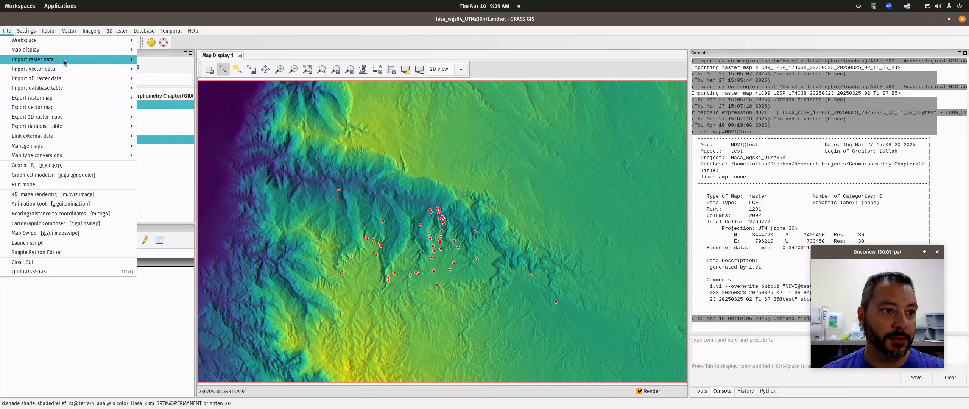
{"action": "mouse_move", "coordinate": [63, 72]}
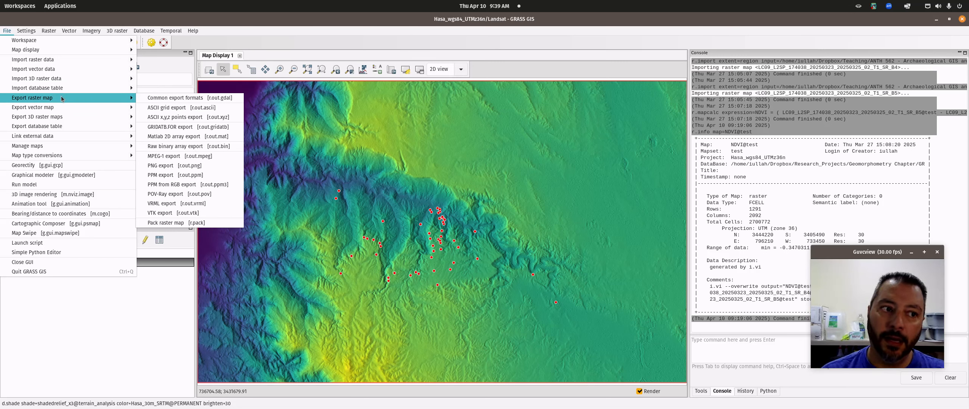
{"action": "mouse_move", "coordinate": [58, 127]}
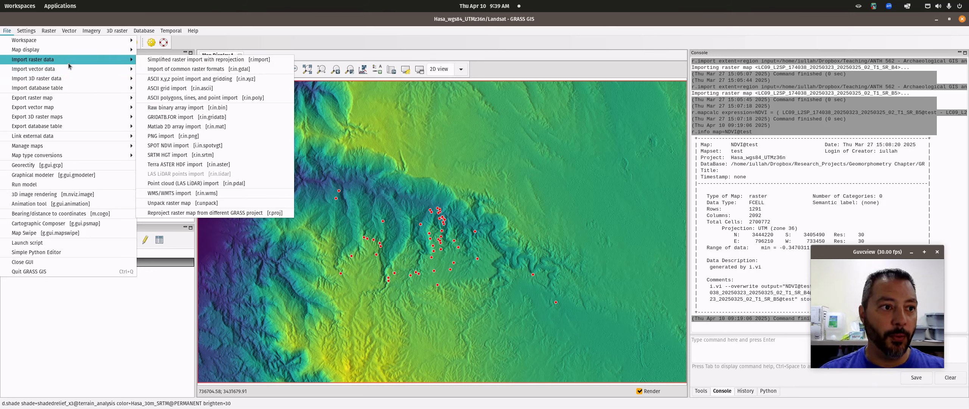
{"action": "mouse_move", "coordinate": [69, 72]}
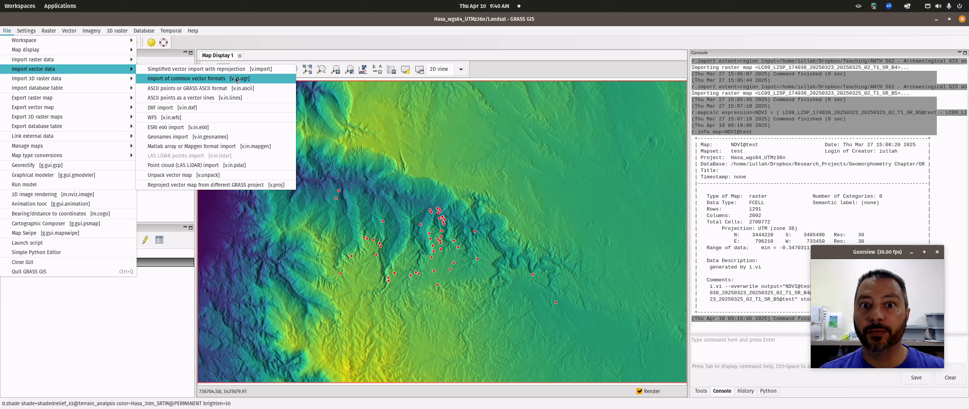
{"action": "mouse_move", "coordinate": [77, 59]}
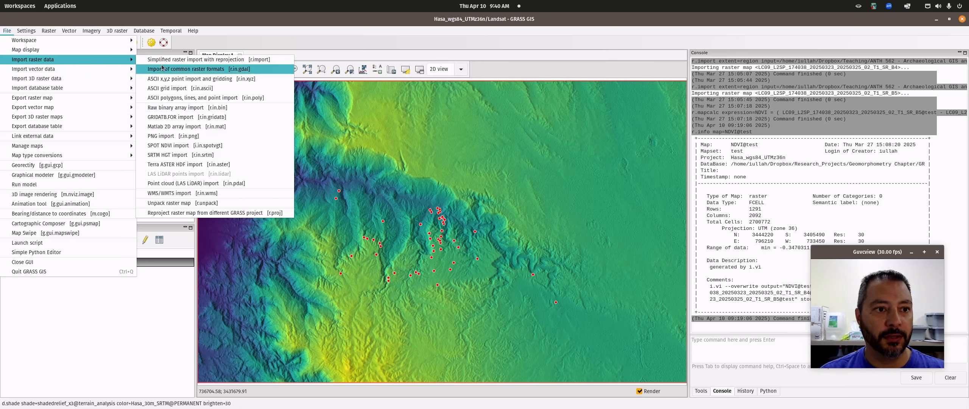
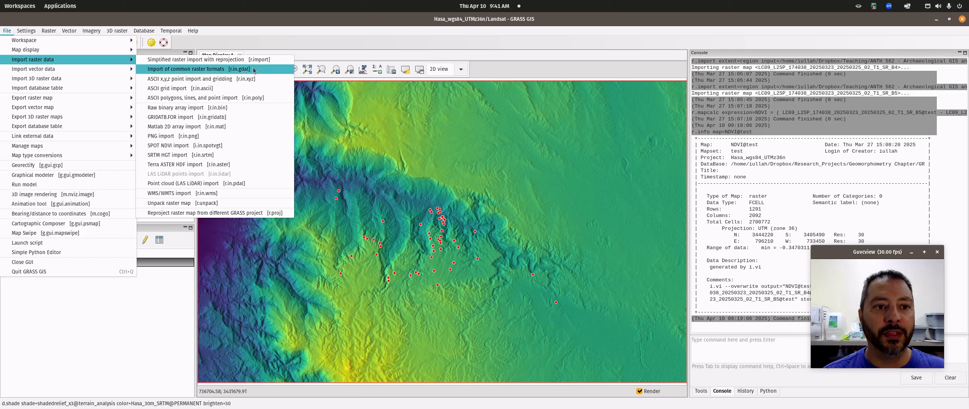
{"action": "left_click", "coordinate": [272, 60]}
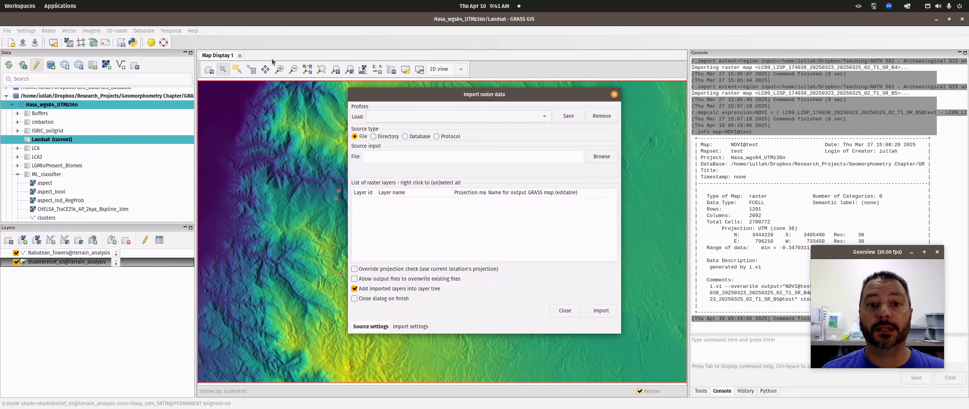
{"action": "left_click_drag", "start_coordinate": [405, 95], "coordinate": [334, 81]}
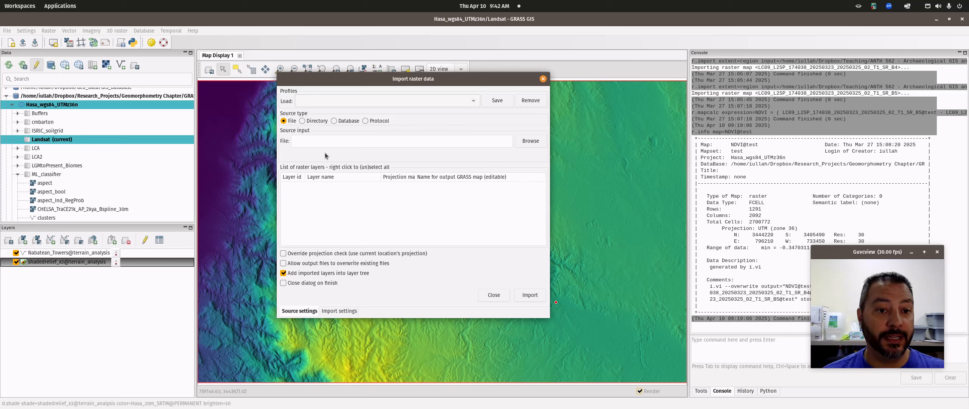
Step: Set the import source type to Directory and the source format to GeoTIFF
{"action": "left_click", "coordinate": [303, 123]}
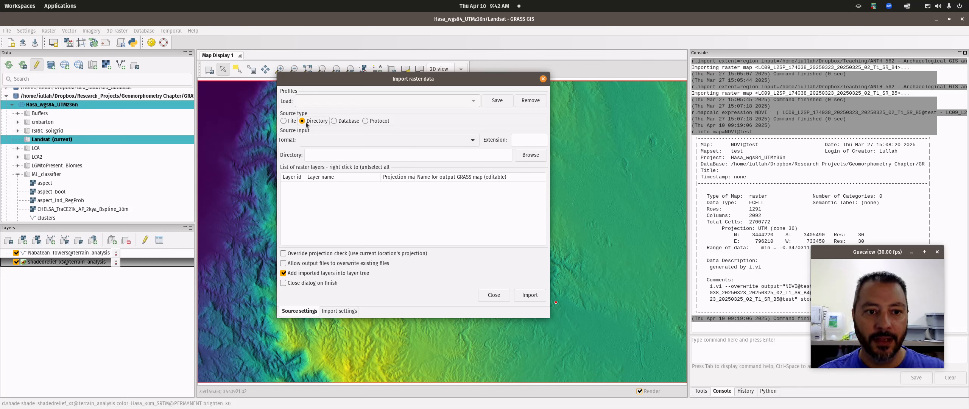
{"action": "left_click", "coordinate": [478, 144]}
{"action": "scroll", "coordinate": [429, 281], "scroll_direction": "down", "scroll_amount": 2}
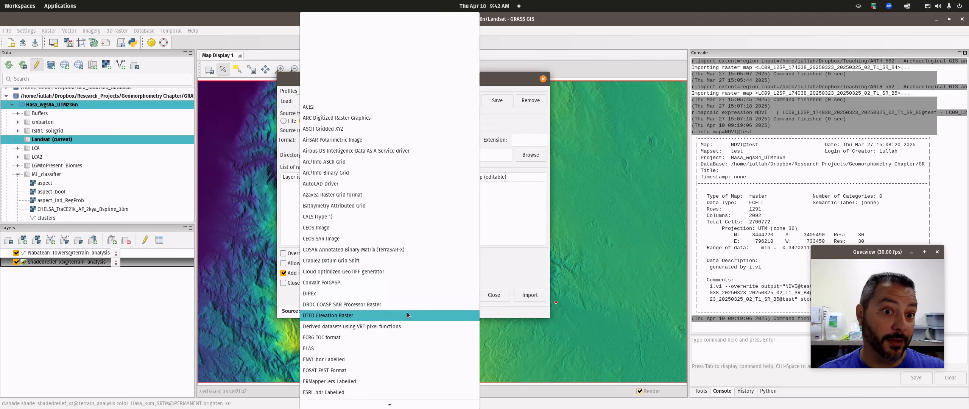
{"action": "scroll", "coordinate": [414, 319], "scroll_direction": "down", "scroll_amount": 1}
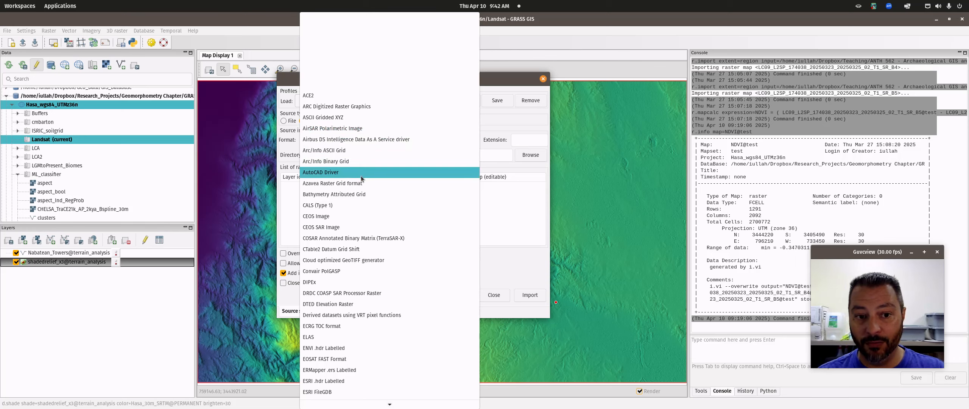
{"action": "scroll", "coordinate": [361, 312], "scroll_direction": "down", "scroll_amount": 9}
{"action": "scroll", "coordinate": [360, 312], "scroll_direction": "down", "scroll_amount": 13}
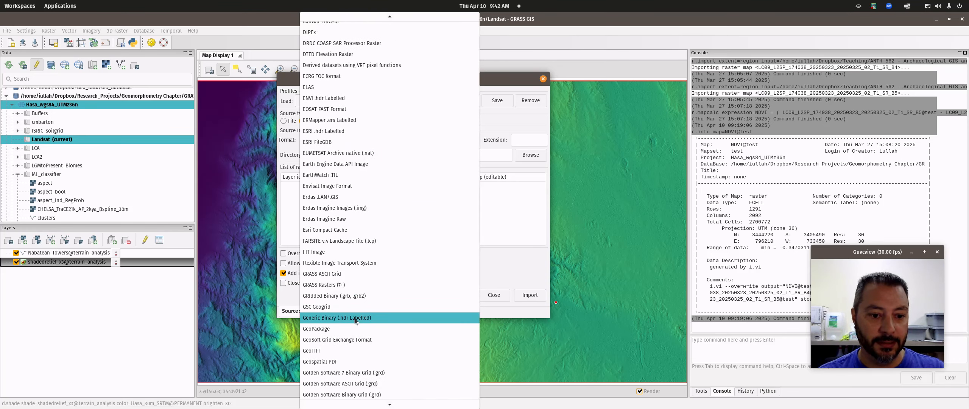
{"action": "left_click", "coordinate": [344, 352]}
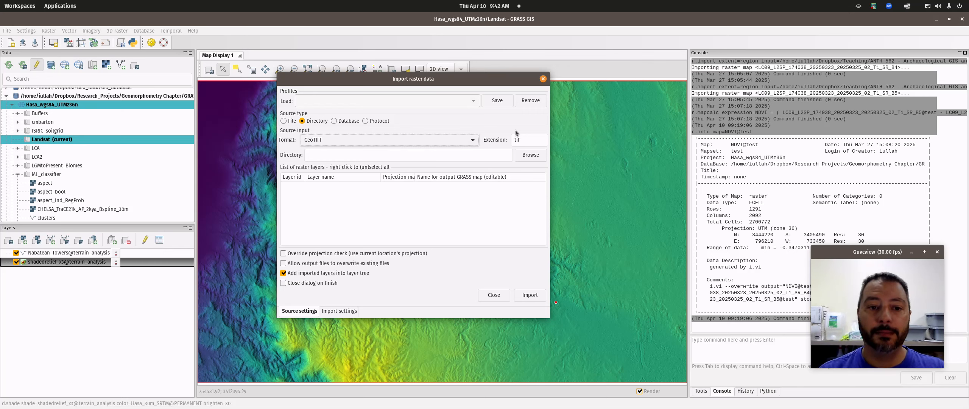
Step: Choose the Hasa_Landsat8 folder inside GIS_projects/Project_3 as the input directory
{"action": "left_click", "coordinate": [526, 158]}
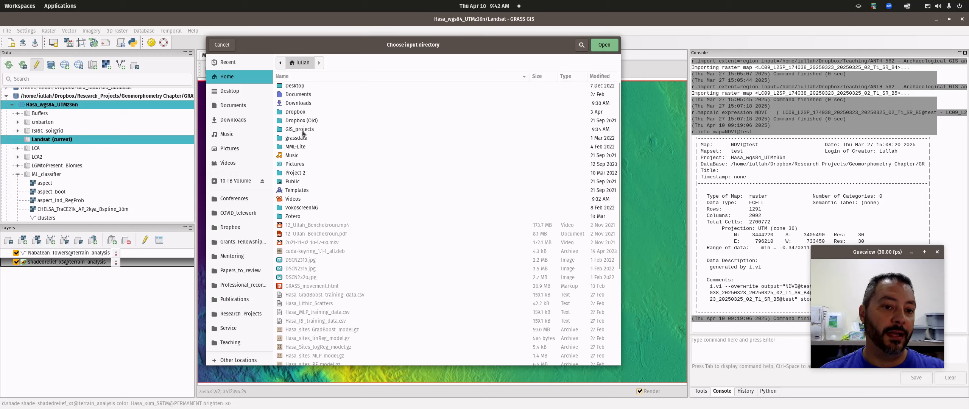
{"action": "double_click", "coordinate": [300, 130]}
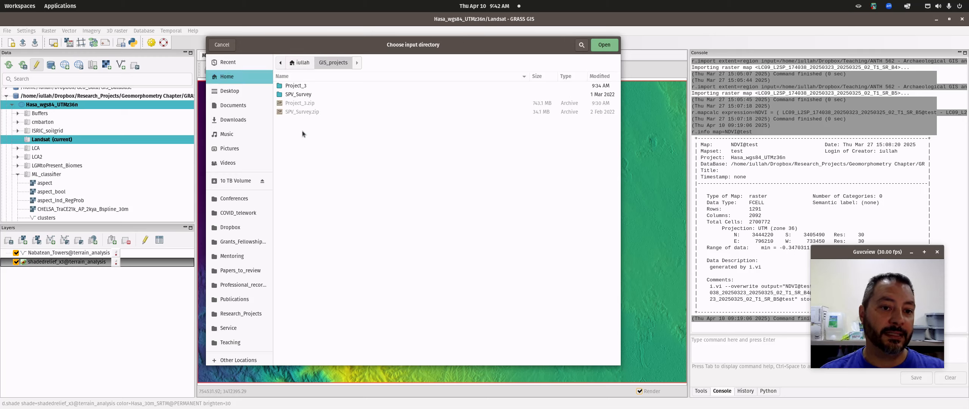
{"action": "double_click", "coordinate": [293, 88]}
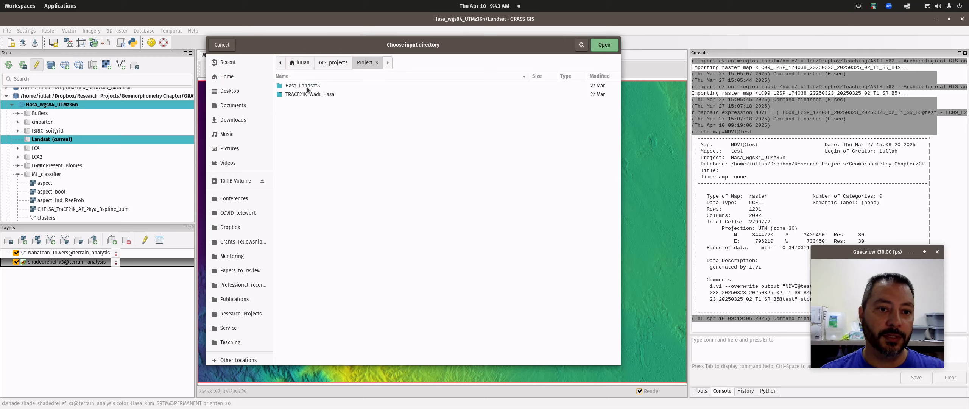
{"action": "left_click", "coordinate": [305, 86]}
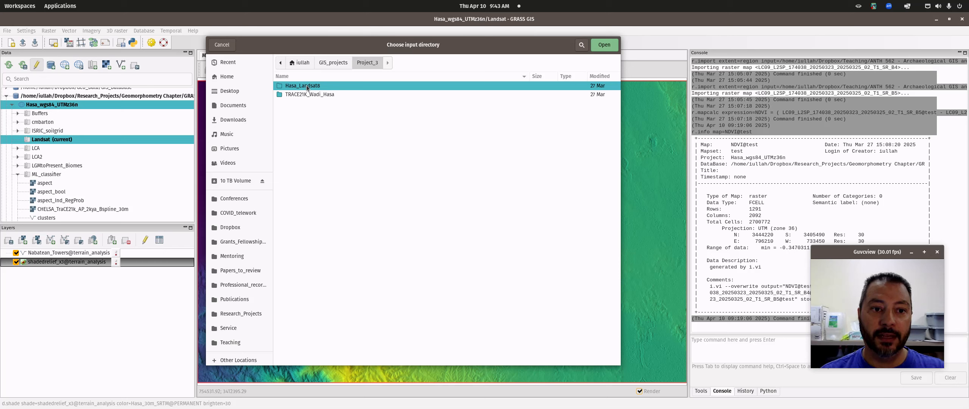
{"action": "double_click", "coordinate": [307, 85]}
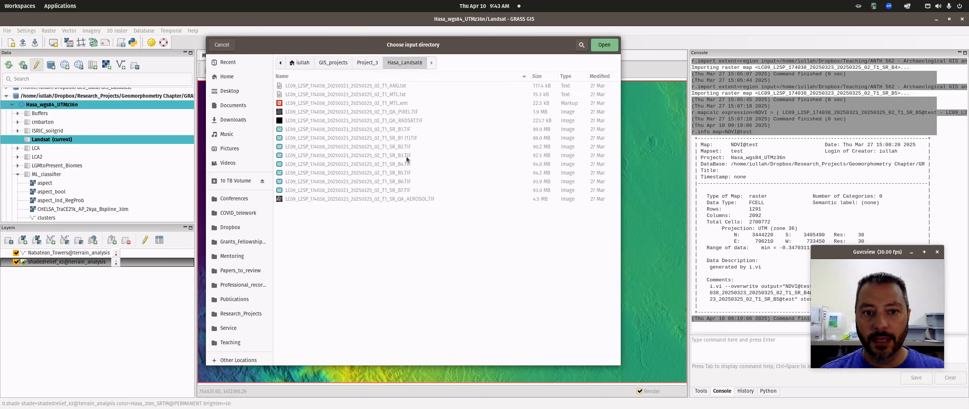
{"action": "left_click", "coordinate": [597, 50]}
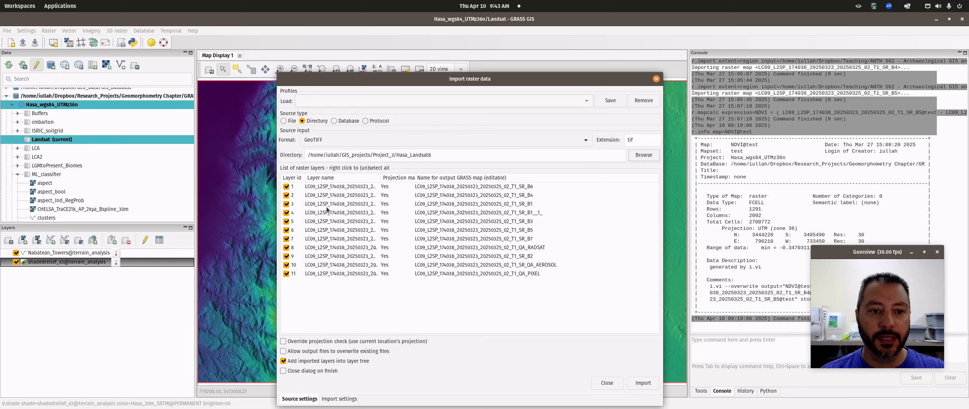
Step: Open the first layer's output name for editing and exclude the B1, B2, B3, QA_AEROSOL and QA_PIXEL layers from the import
{"action": "left_click", "coordinate": [457, 190]}
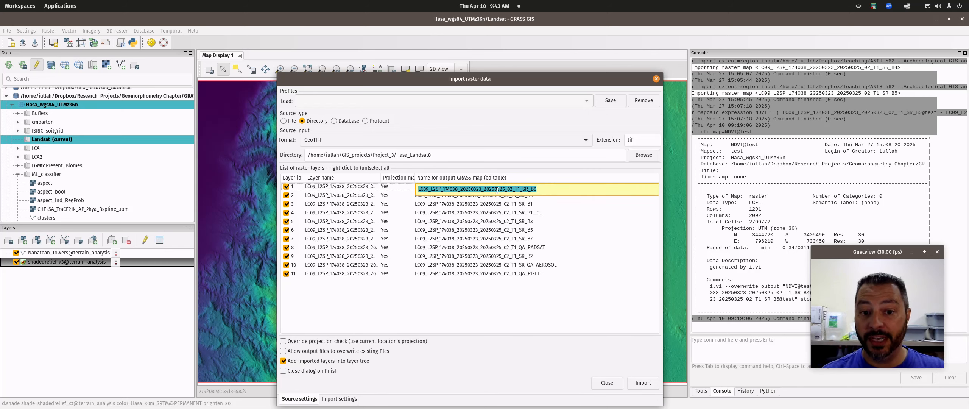
{"action": "left_click", "coordinate": [336, 215]}
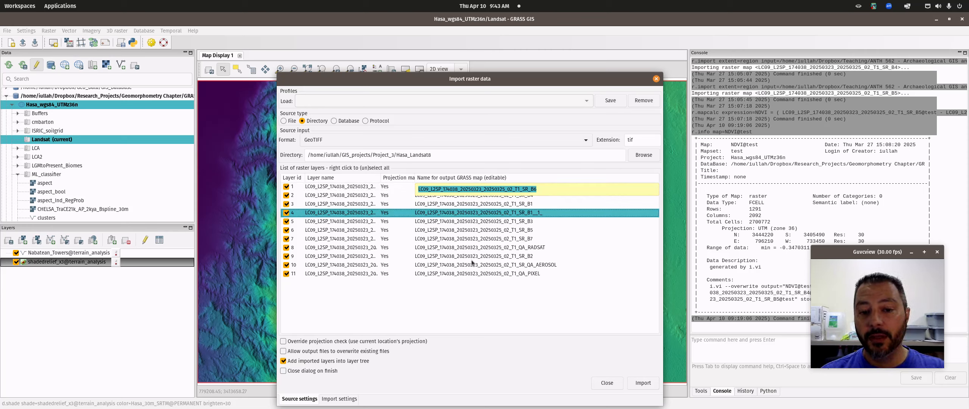
{"action": "left_click", "coordinate": [286, 265]}
{"action": "left_click", "coordinate": [287, 256]}
{"action": "left_click", "coordinate": [286, 274]}
{"action": "left_click", "coordinate": [287, 204]}
{"action": "left_click", "coordinate": [286, 221]}
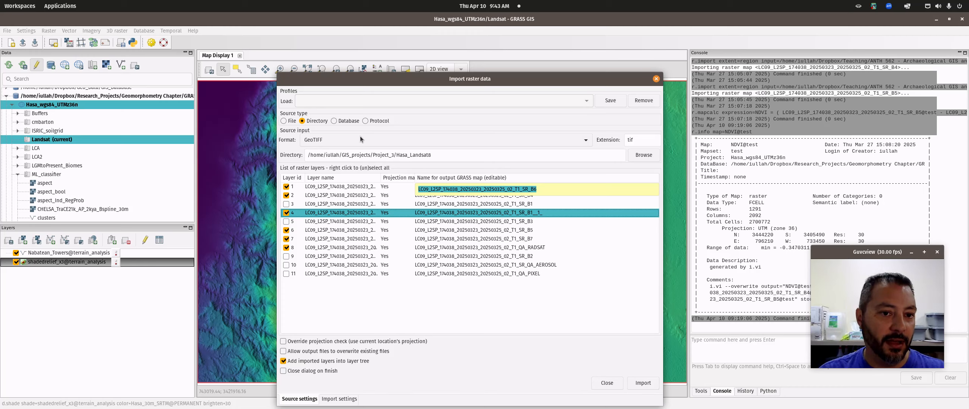
Step: Set the import source type to File and browse to the Hasa_Landsat8 folder inside GIS_projects/Project_3
{"action": "left_click", "coordinate": [284, 121]}
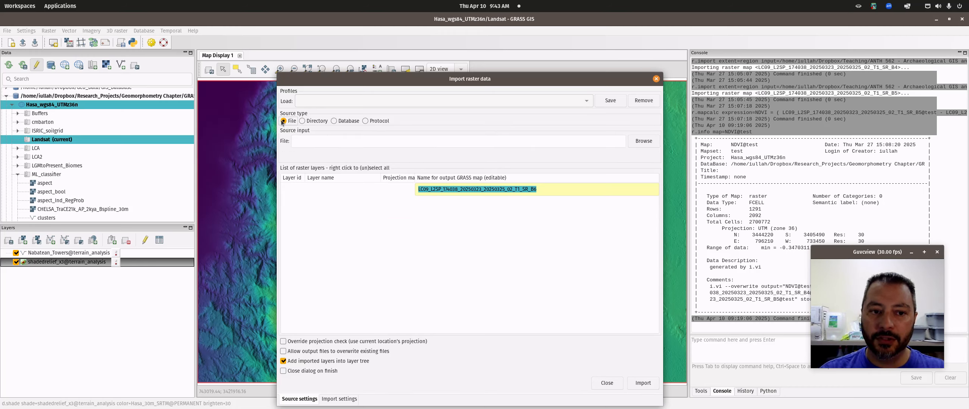
{"action": "left_click", "coordinate": [641, 141]}
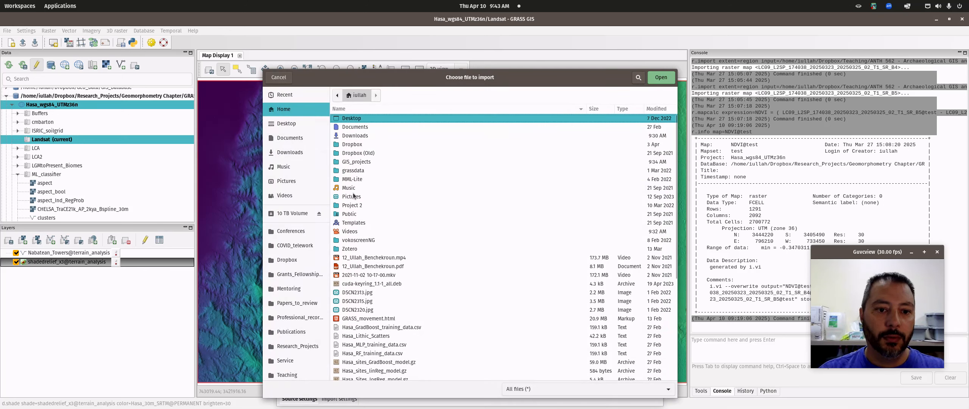
{"action": "double_click", "coordinate": [356, 162]}
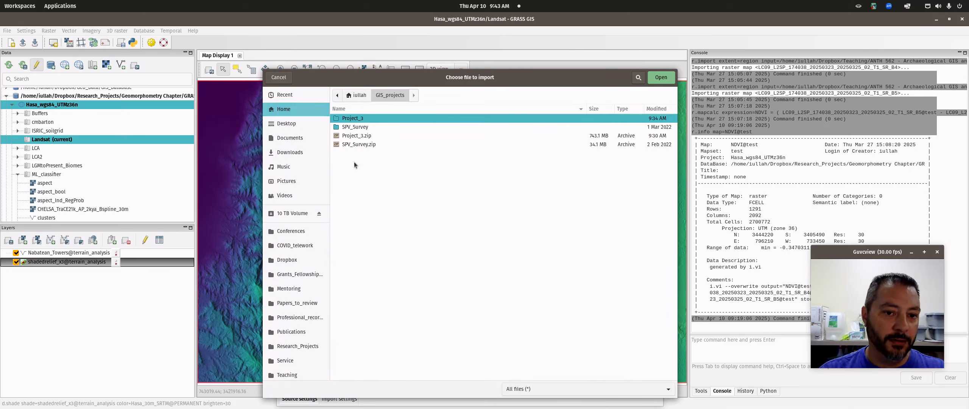
{"action": "double_click", "coordinate": [352, 118]}
{"action": "double_click", "coordinate": [356, 118]}
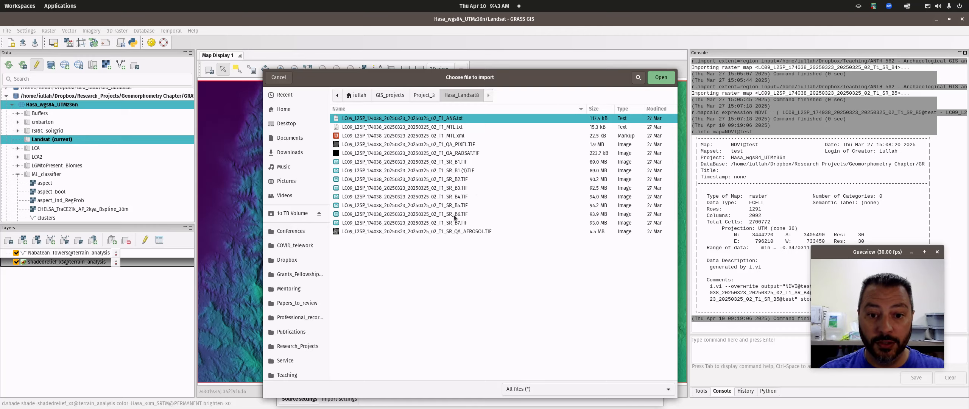
Step: Switch to the Project 3 description in the browser and review the band table and the common band uses for NDVI
{"action": "left_click", "coordinate": [20, 6]}
{"action": "left_click", "coordinate": [511, 178]}
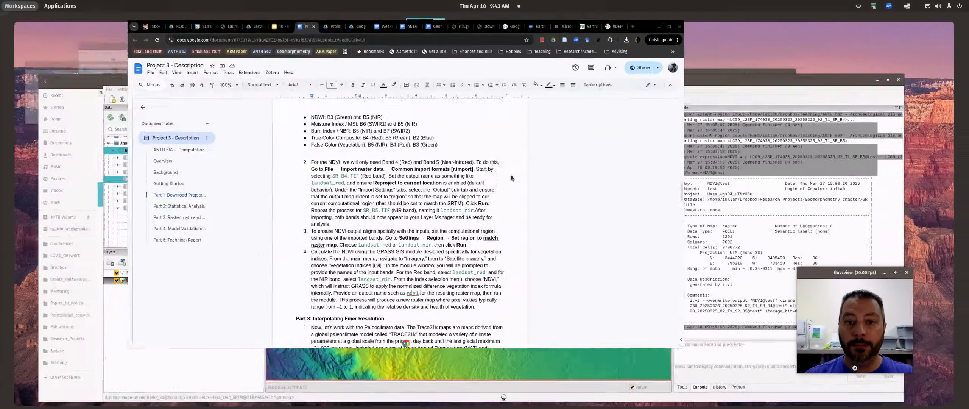
{"action": "scroll", "coordinate": [335, 236], "scroll_direction": "down", "scroll_amount": 20}
{"action": "scroll", "coordinate": [334, 235], "scroll_direction": "up", "scroll_amount": 1}
{"action": "scroll", "coordinate": [334, 236], "scroll_direction": "up", "scroll_amount": 20}
{"action": "scroll", "coordinate": [334, 236], "scroll_direction": "up", "scroll_amount": 10}
{"action": "scroll", "coordinate": [335, 237], "scroll_direction": "up", "scroll_amount": 2}
{"action": "scroll", "coordinate": [335, 237], "scroll_direction": "down", "scroll_amount": 5}
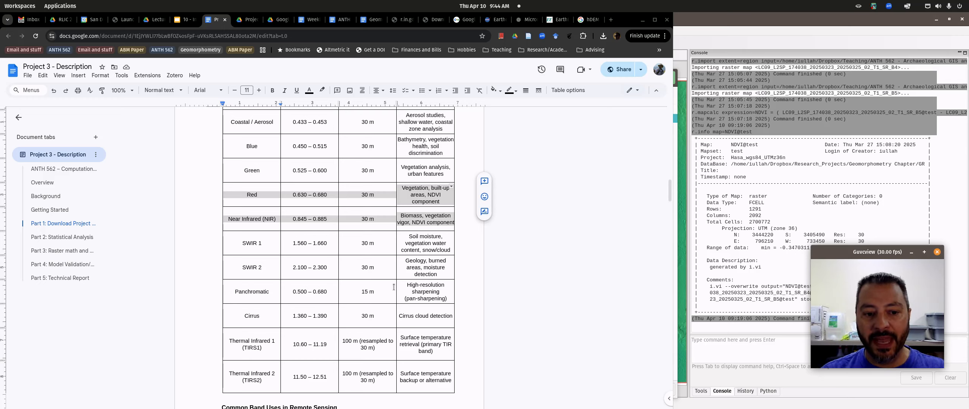
{"action": "scroll", "coordinate": [374, 294], "scroll_direction": "up", "scroll_amount": 6}
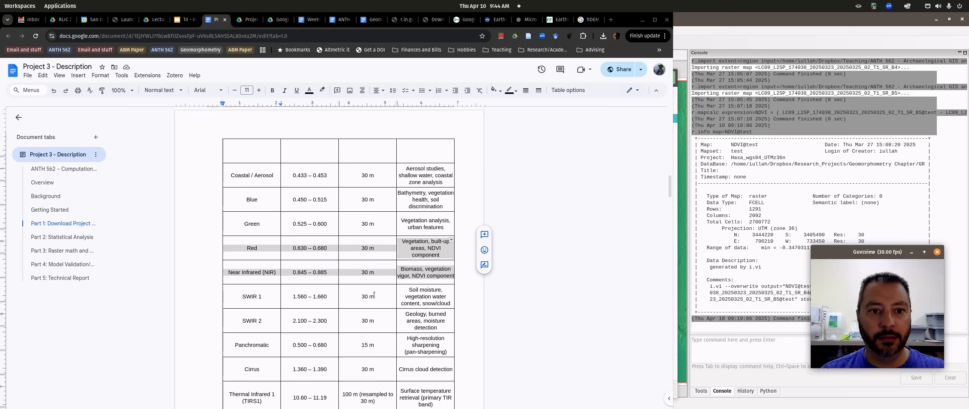
{"action": "scroll", "coordinate": [375, 301], "scroll_direction": "down", "scroll_amount": 4}
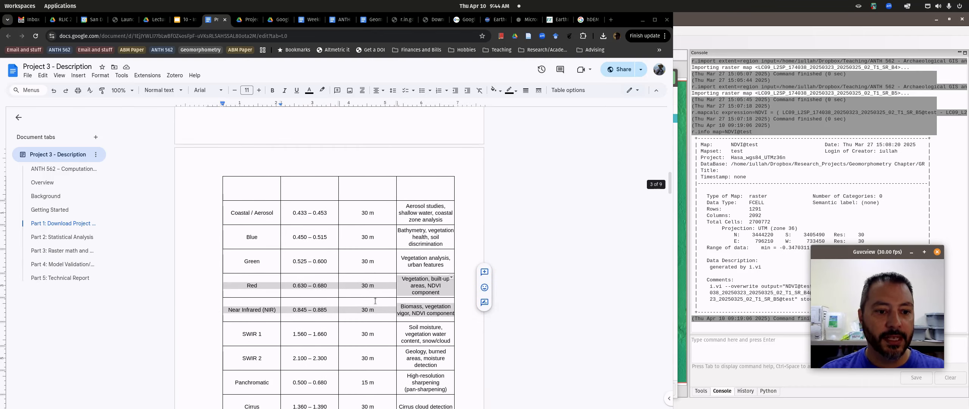
{"action": "scroll", "coordinate": [375, 301], "scroll_direction": "down", "scroll_amount": 6}
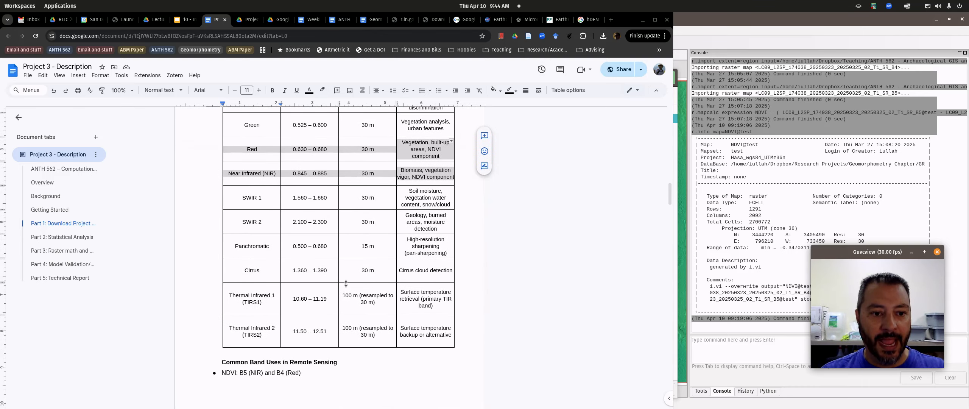
{"action": "scroll", "coordinate": [346, 285], "scroll_direction": "down", "scroll_amount": 4}
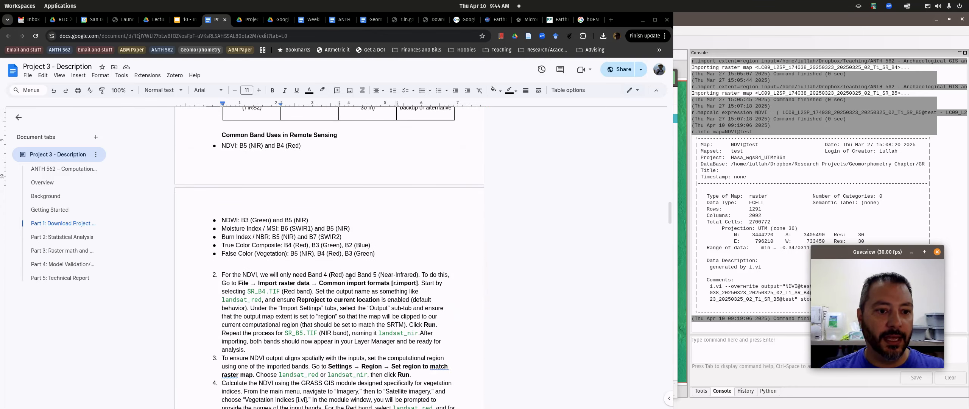
Step: Highlight B5 and B4 in the NDVI band entry, check them against the band table, and bring up the open windows
{"action": "double_click", "coordinate": [243, 146]}
{"action": "double_click", "coordinate": [282, 147]}
{"action": "scroll", "coordinate": [304, 226], "scroll_direction": "up", "scroll_amount": 5}
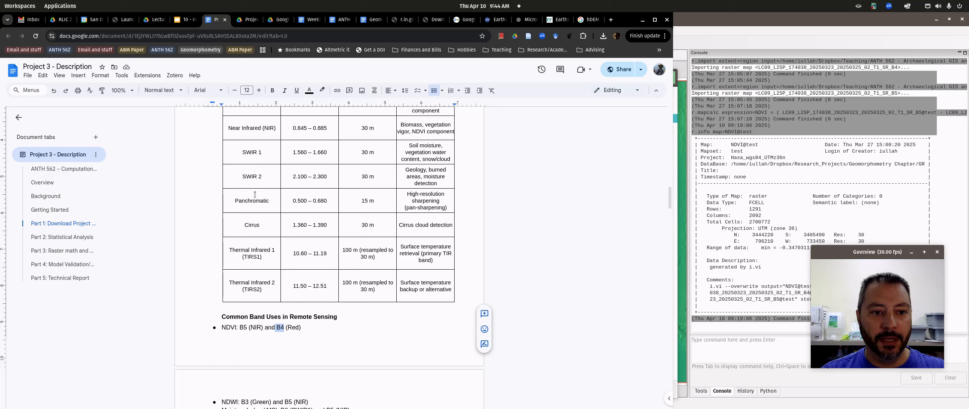
{"action": "scroll", "coordinate": [277, 202], "scroll_direction": "up", "scroll_amount": 1}
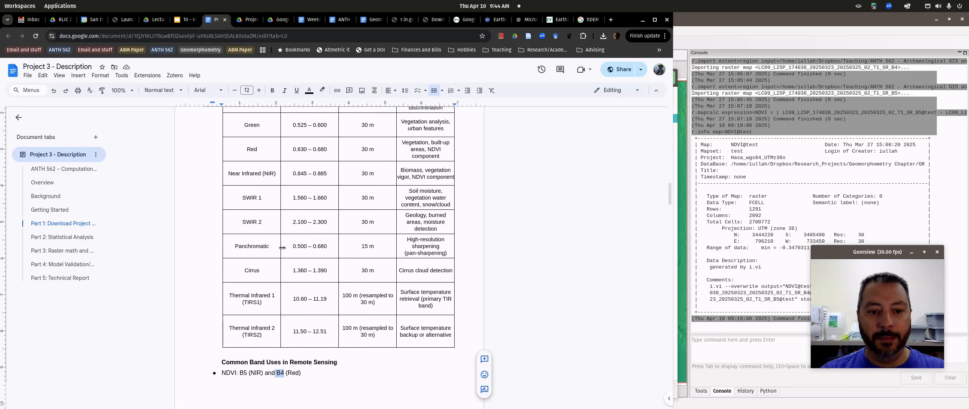
{"action": "left_click", "coordinate": [20, 6]}
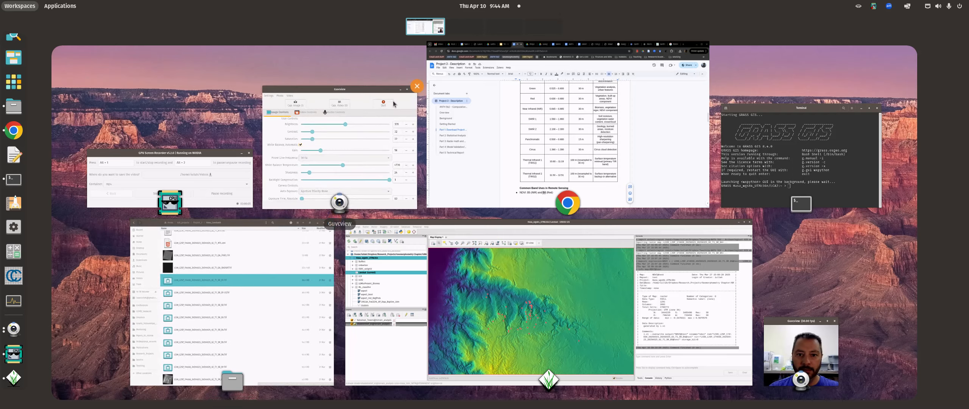
{"action": "left_click", "coordinate": [582, 321]}
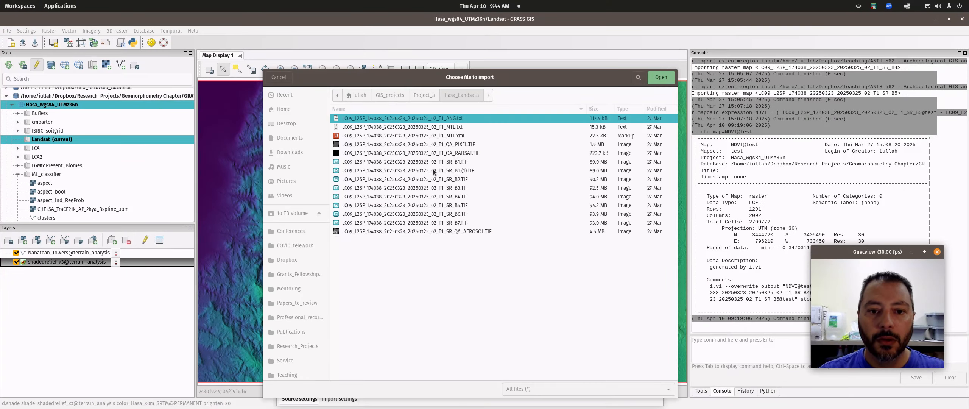
{"action": "left_click", "coordinate": [399, 196]}
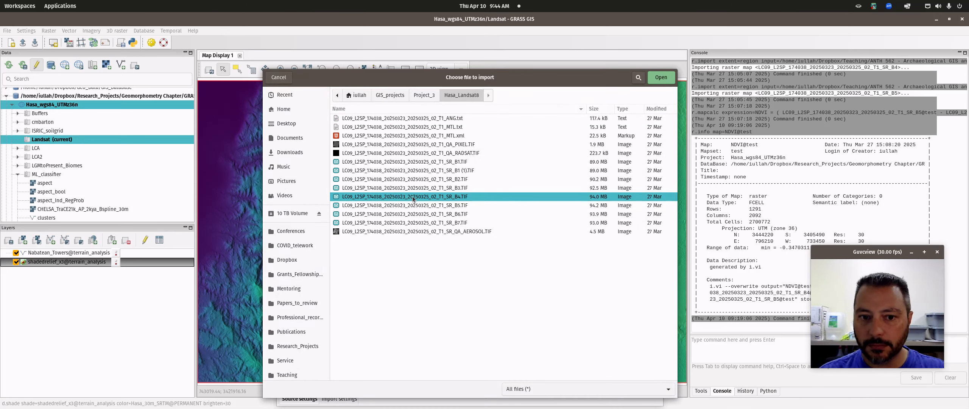
{"action": "left_click", "coordinate": [661, 78]}
{"action": "left_click", "coordinate": [520, 190]}
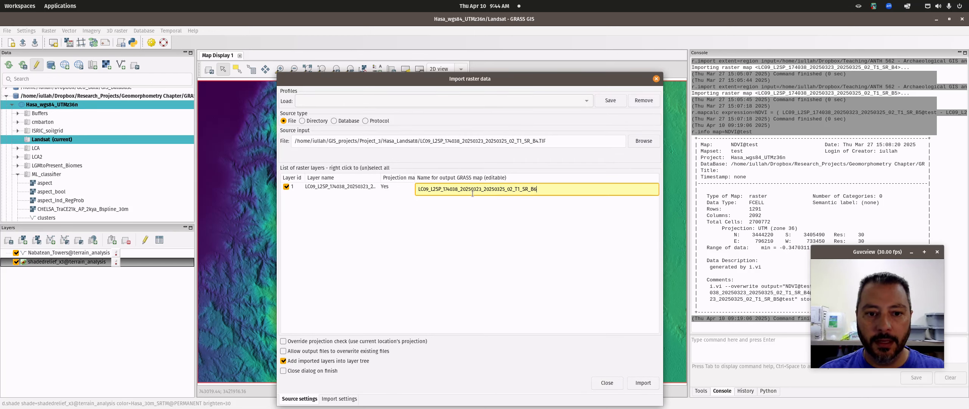
{"action": "left_click", "coordinate": [461, 191]}
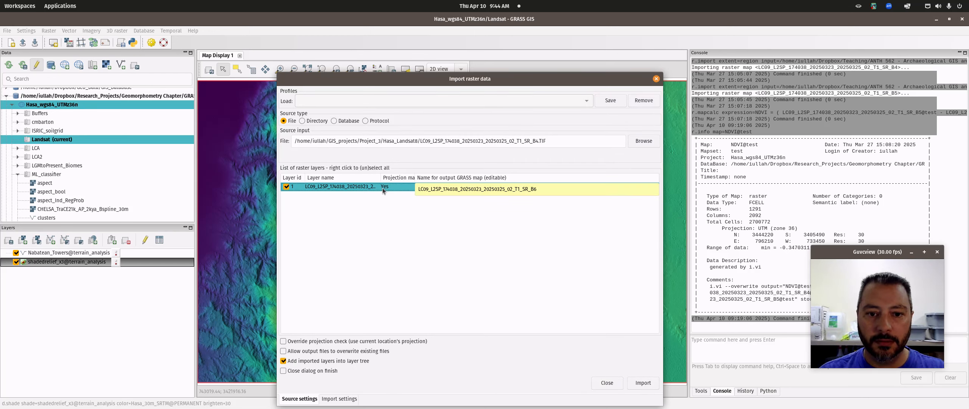
{"action": "double_click", "coordinate": [461, 192]}
{"action": "key", "text": "BackSpace"}
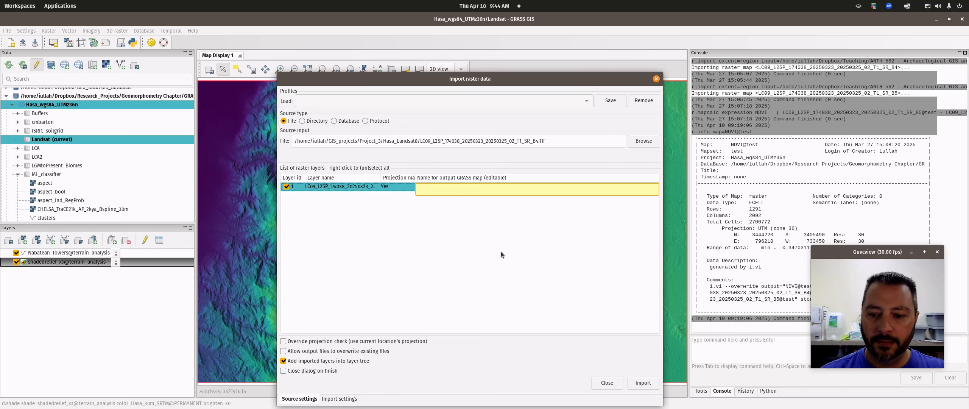
{"action": "left_click", "coordinate": [607, 382]}
Step: Start a new simplified raster import with reprojection and load the SR_B4 TIF from GIS_projects/Project_3/Hasa_Landsat8
{"action": "left_click", "coordinate": [6, 31]}
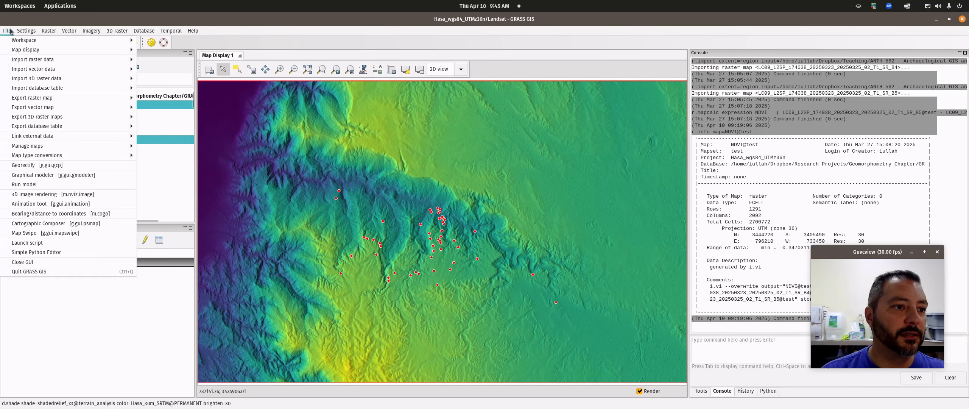
{"action": "mouse_move", "coordinate": [114, 60]}
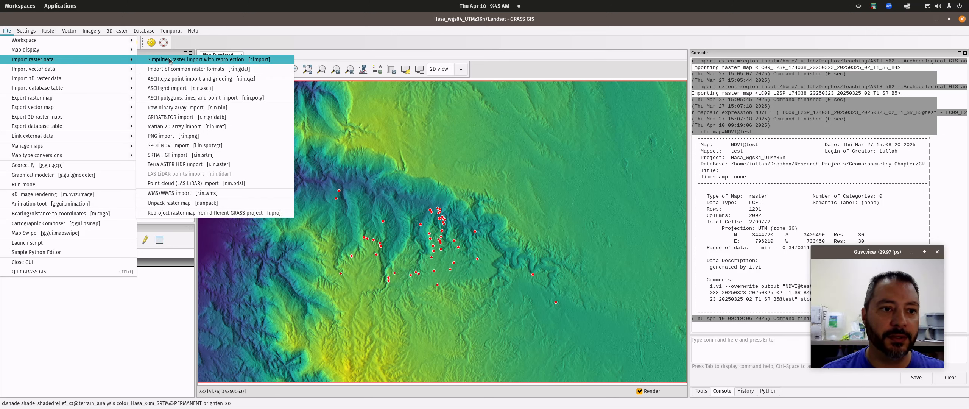
{"action": "left_click", "coordinate": [169, 60]}
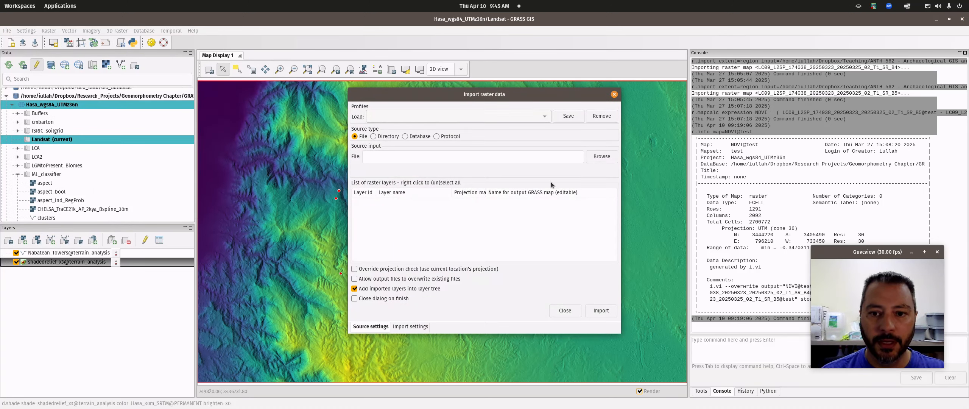
{"action": "left_click", "coordinate": [601, 157]}
{"action": "left_click", "coordinate": [373, 145]}
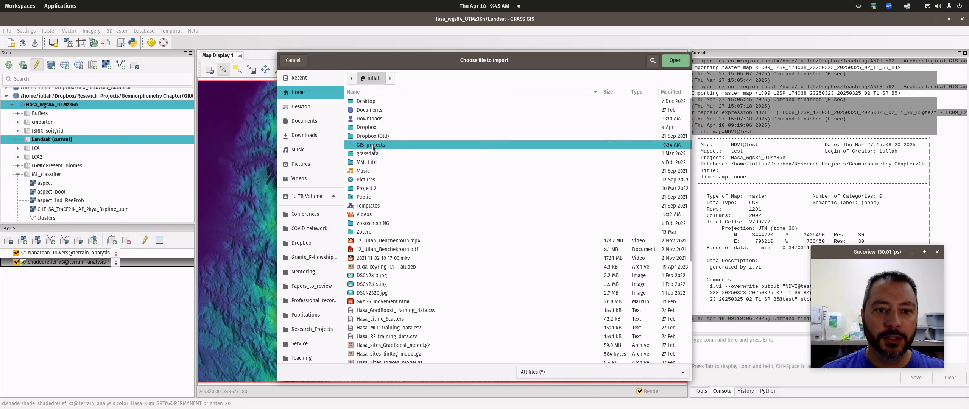
{"action": "double_click", "coordinate": [373, 148]}
{"action": "double_click", "coordinate": [375, 118]}
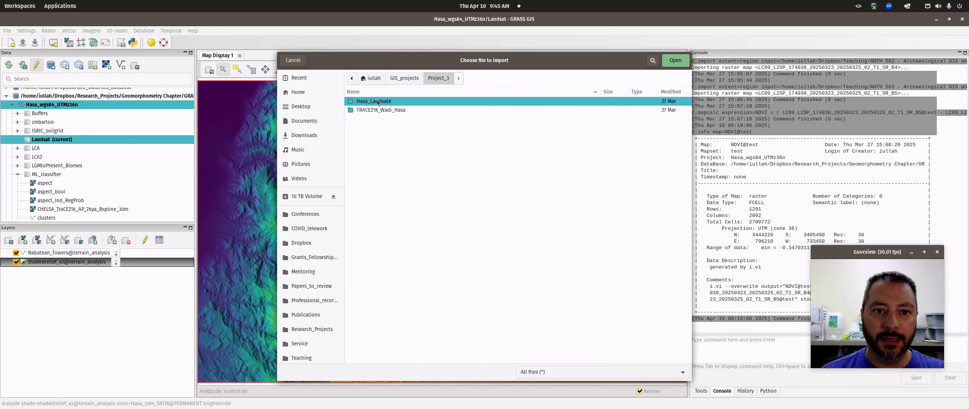
{"action": "double_click", "coordinate": [378, 102]}
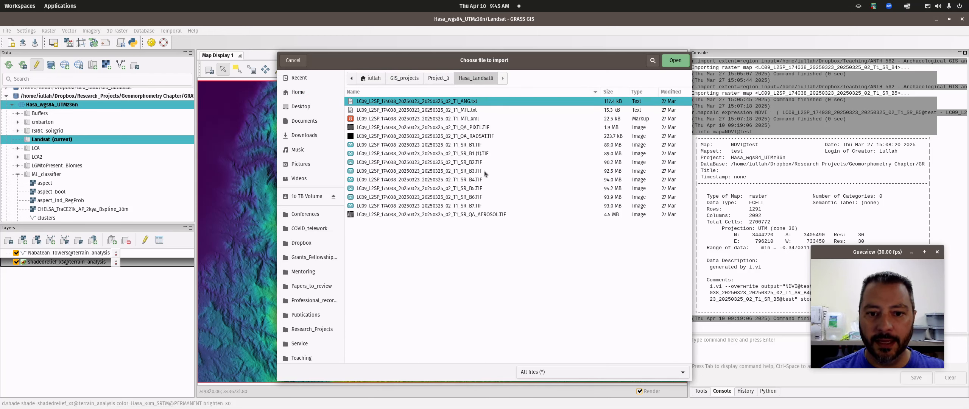
{"action": "double_click", "coordinate": [475, 180]}
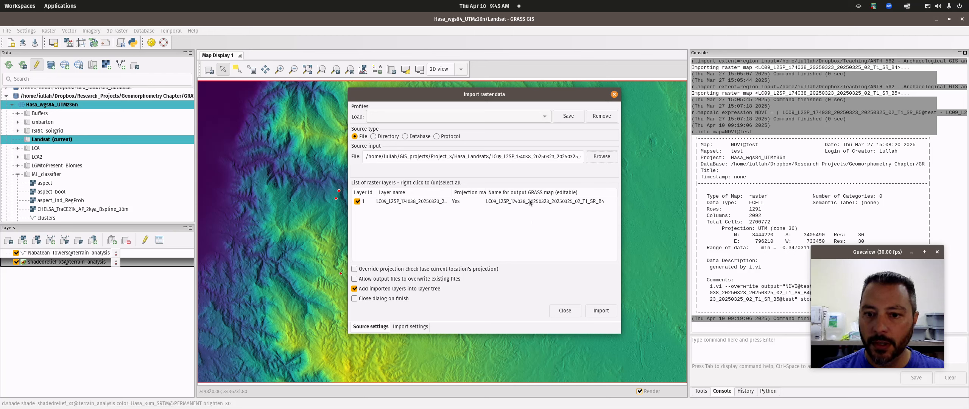
Step: Name the output map Landsat_RED and import the band 4 raster
{"action": "left_click", "coordinate": [530, 199]}
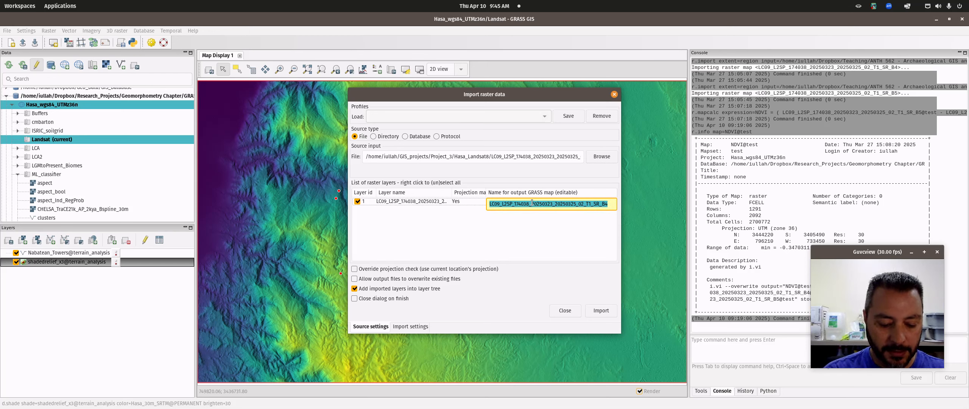
{"action": "type", "text": "Landsat"}
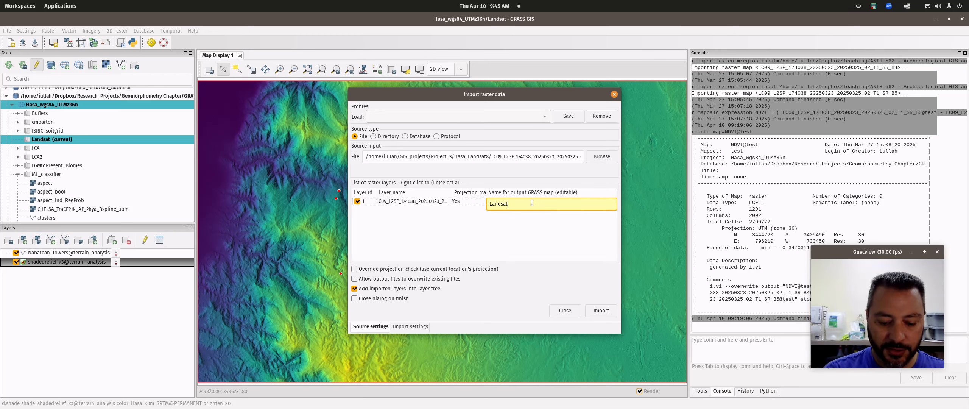
{"action": "type", "text": "_RED"}
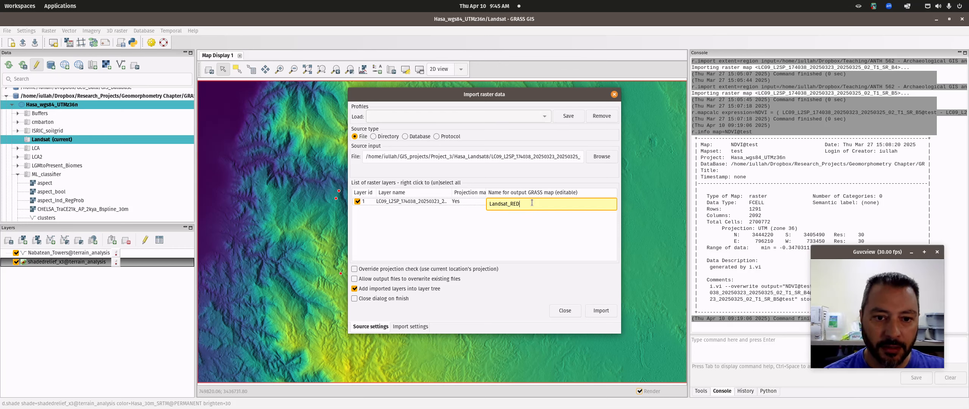
{"action": "key", "text": "Return"}
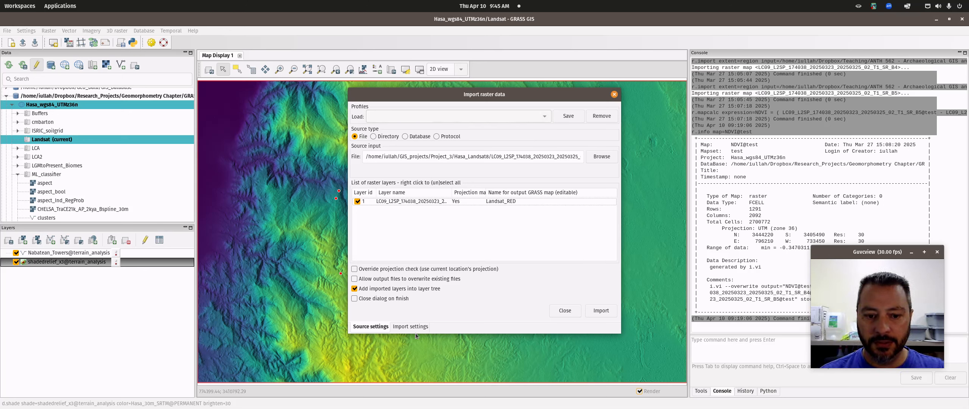
{"action": "left_click", "coordinate": [601, 311]}
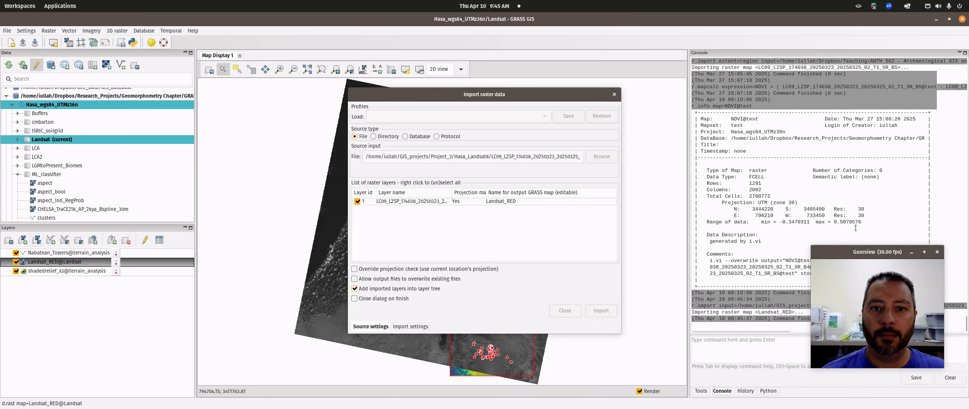
Step: Inspect the imported scene around the import dialog and set the output raster map extent to region
{"action": "left_click_drag", "start_coordinate": [496, 95], "coordinate": [183, 141]}
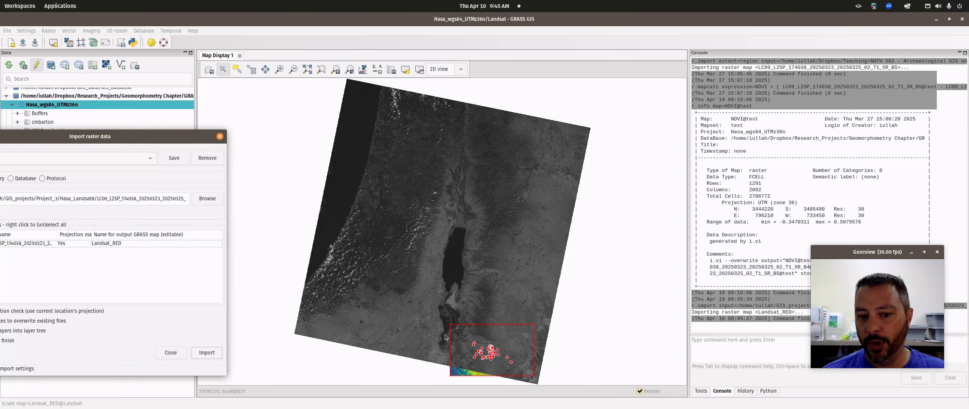
{"action": "left_click_drag", "start_coordinate": [145, 137], "coordinate": [422, 86]}
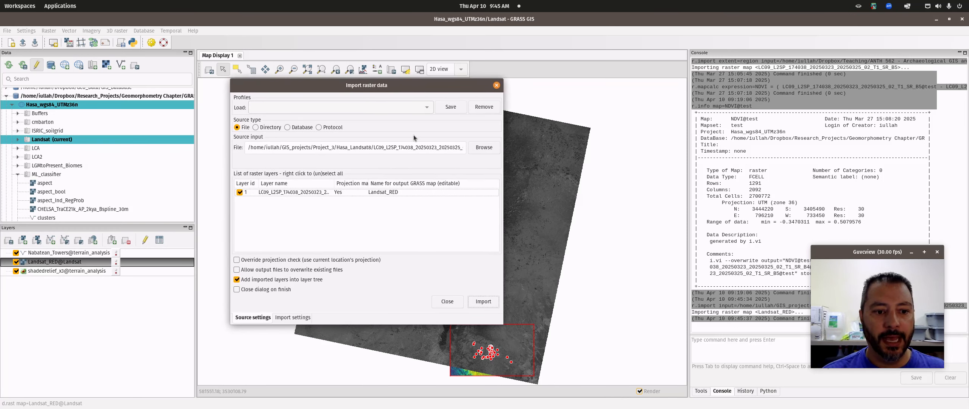
{"action": "left_click", "coordinate": [309, 319]}
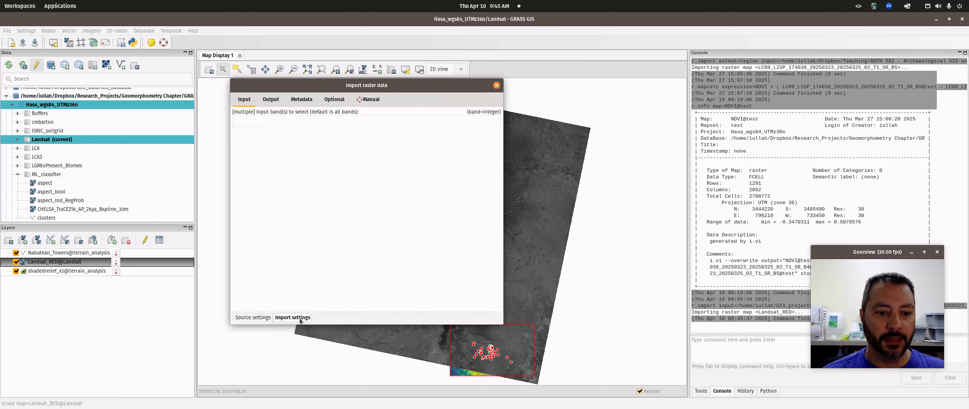
{"action": "left_click", "coordinate": [270, 102]}
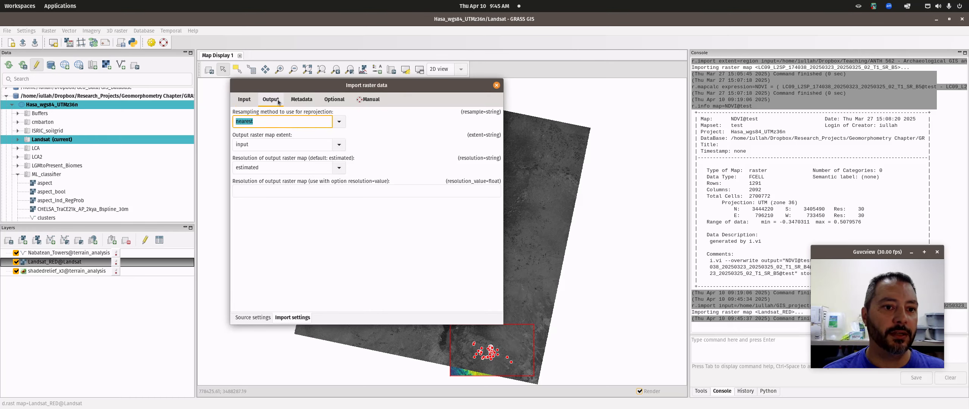
{"action": "left_click", "coordinate": [339, 144]}
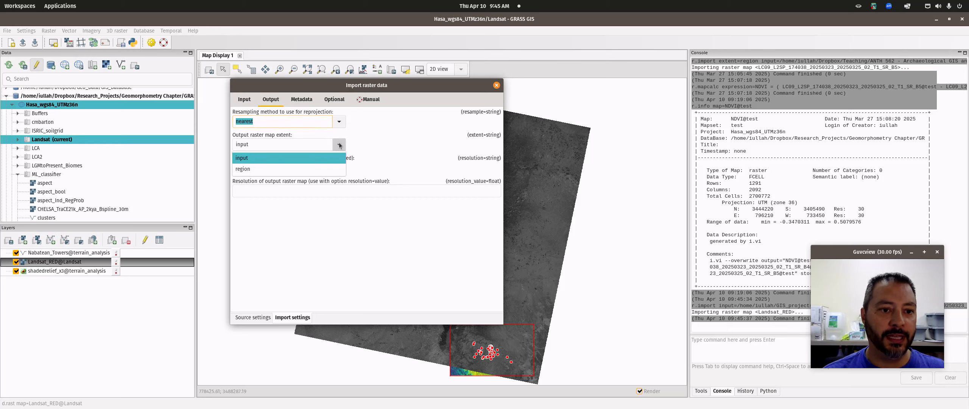
{"action": "left_click", "coordinate": [313, 167]}
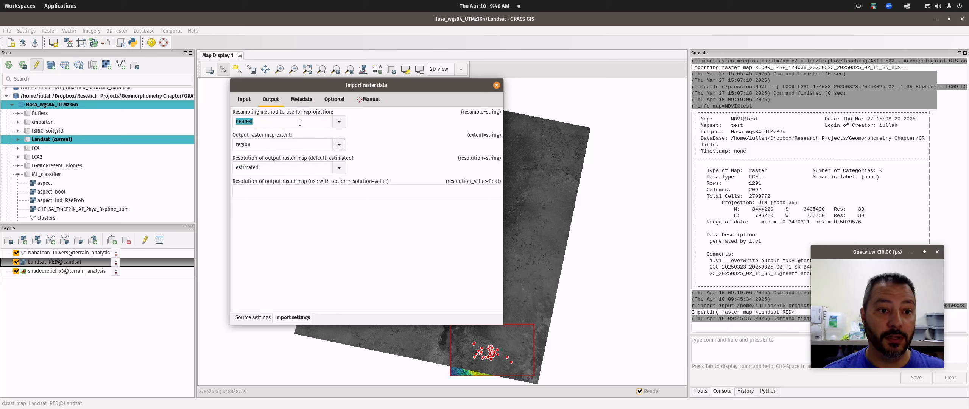
Step: Check the remaining import settings, allow output files to overwrite existing ones, and import Landsat_RED again
{"action": "left_click", "coordinate": [334, 100]}
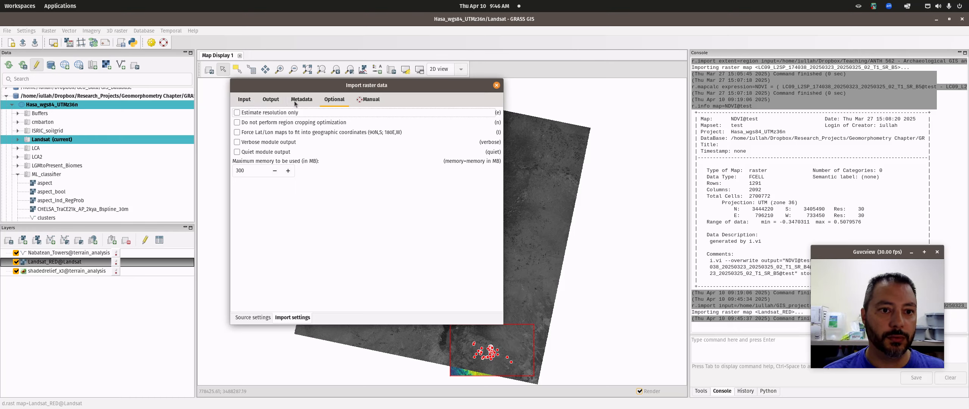
{"action": "left_click", "coordinate": [276, 102]}
{"action": "left_click", "coordinate": [243, 100]}
{"action": "left_click", "coordinate": [253, 317]}
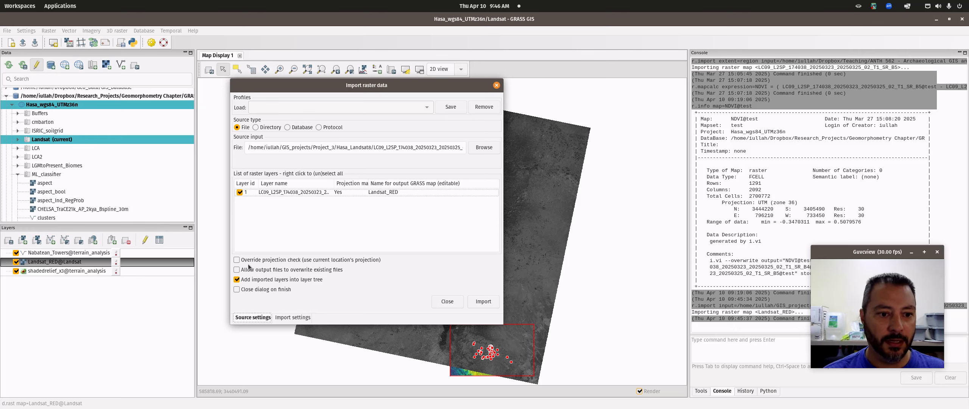
{"action": "left_click", "coordinate": [236, 269]}
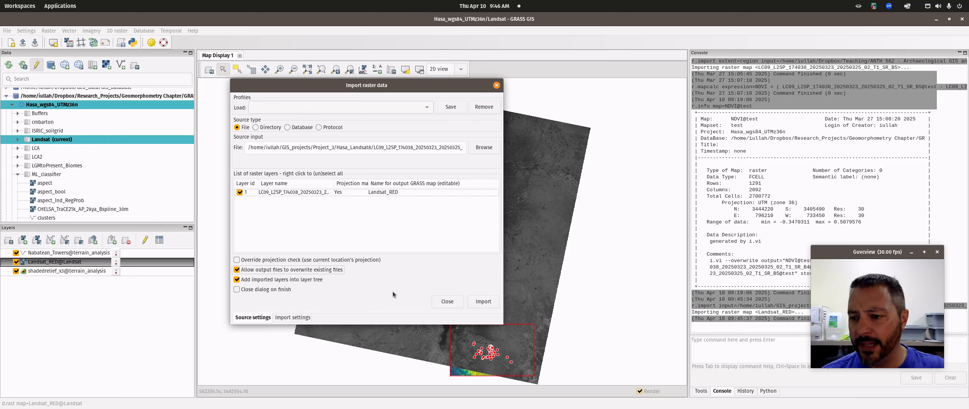
{"action": "left_click", "coordinate": [478, 302]}
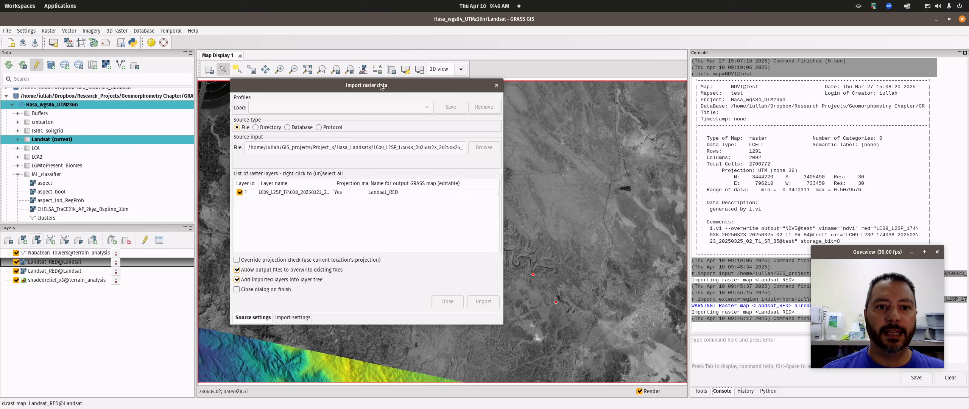
Step: Move the import dialog off the map and display the Hasa_30m_SRTM raster from the PERMANENT mapset
{"action": "left_click_drag", "start_coordinate": [377, 84], "coordinate": [856, 108]}
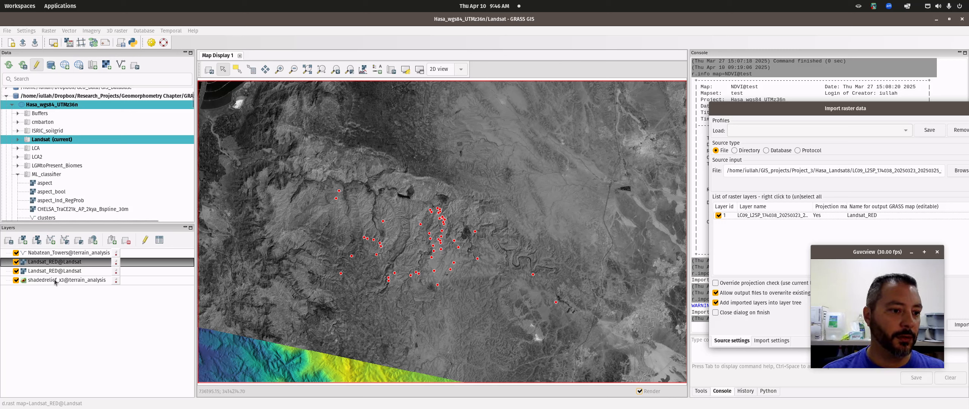
{"action": "scroll", "coordinate": [49, 171], "scroll_direction": "down", "scroll_amount": 2}
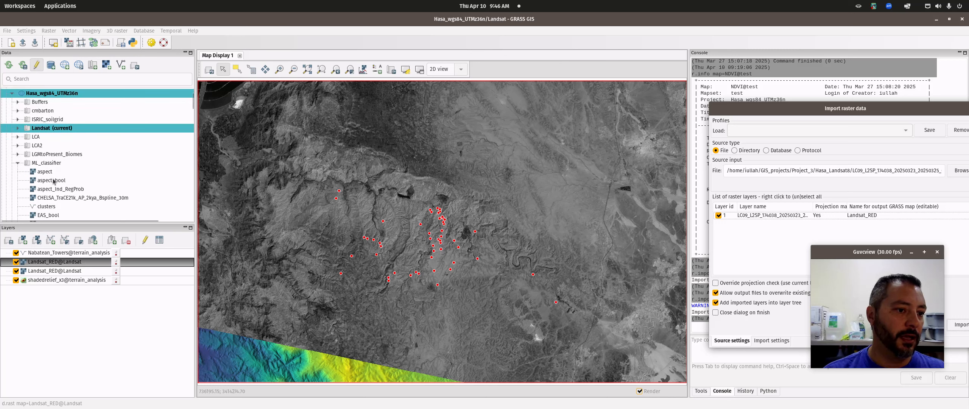
{"action": "scroll", "coordinate": [47, 170], "scroll_direction": "up", "scroll_amount": 2}
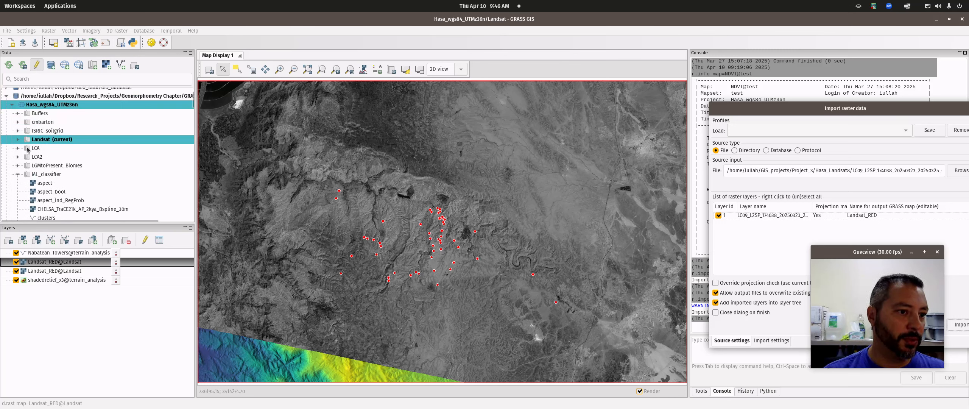
{"action": "left_click", "coordinate": [18, 174]}
{"action": "left_click", "coordinate": [17, 183]}
{"action": "right_click", "coordinate": [59, 201]}
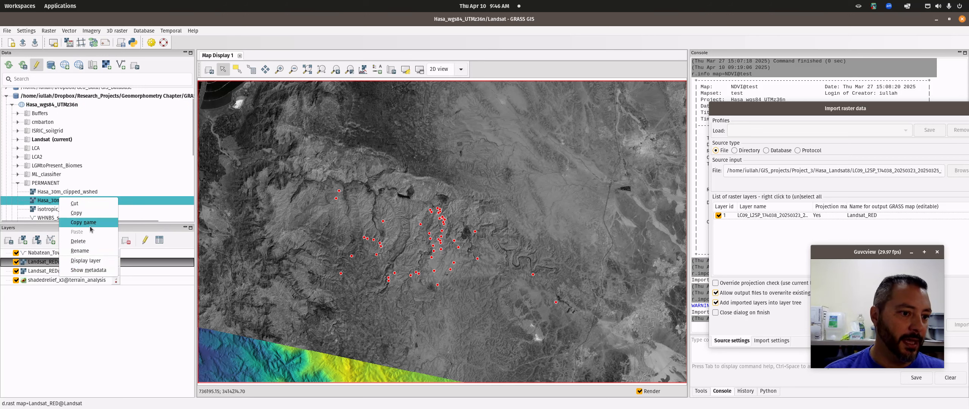
{"action": "left_click", "coordinate": [92, 264]}
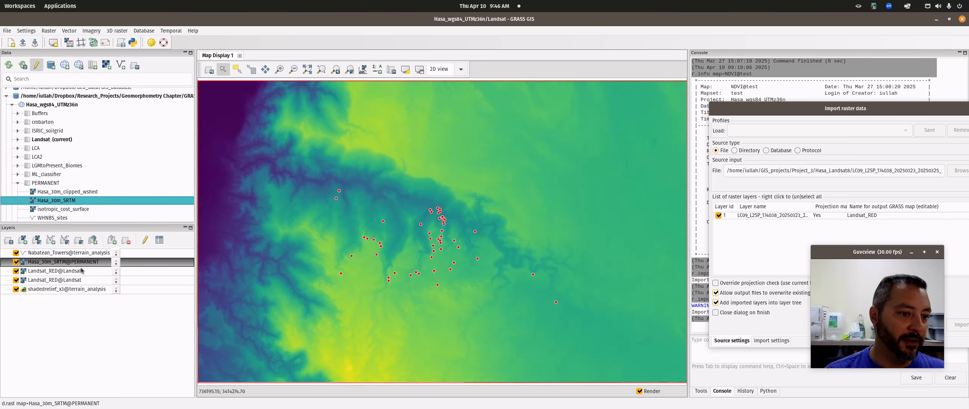
Step: Set the computational region from the Hasa_30m_SRTM layer and bring the import dialog back over the map
{"action": "right_click", "coordinate": [64, 265]}
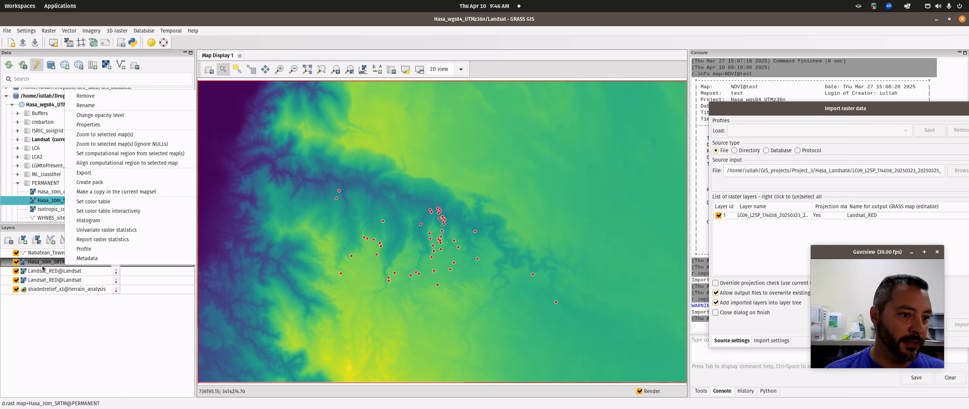
{"action": "left_click", "coordinate": [115, 153]}
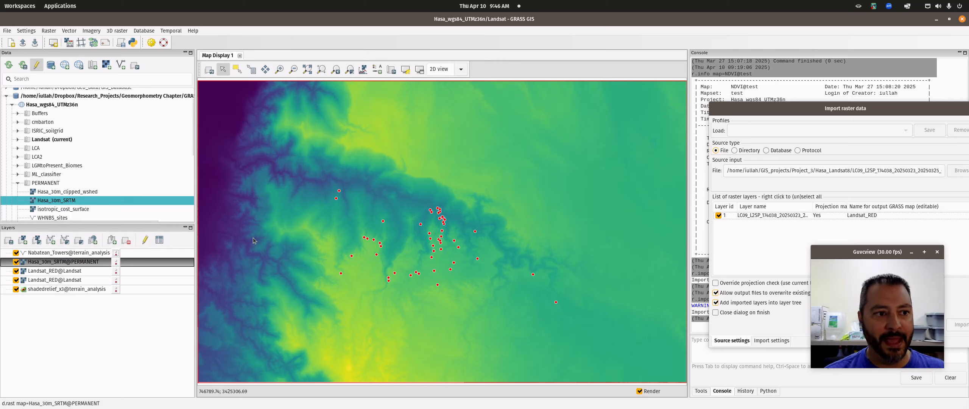
{"action": "left_click_drag", "start_coordinate": [816, 108], "coordinate": [345, 57]}
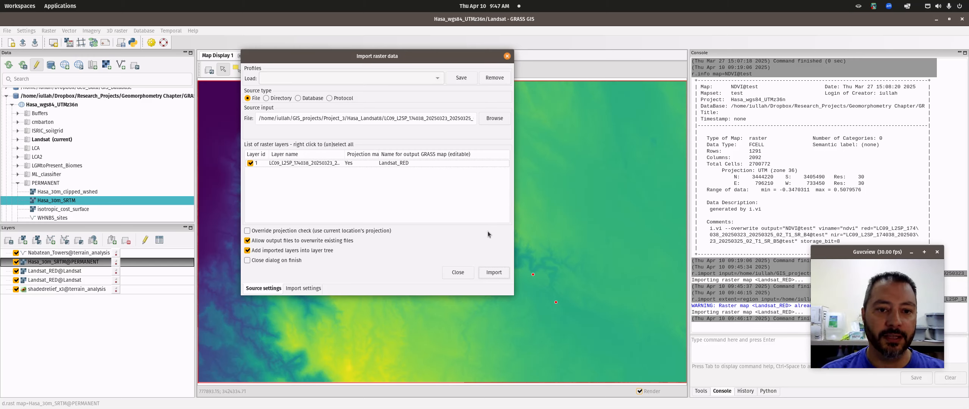
Step: Review the import's optional, output, metadata and band input settings, including the available resampling methods, region extent and resolution
{"action": "left_click", "coordinate": [299, 289]}
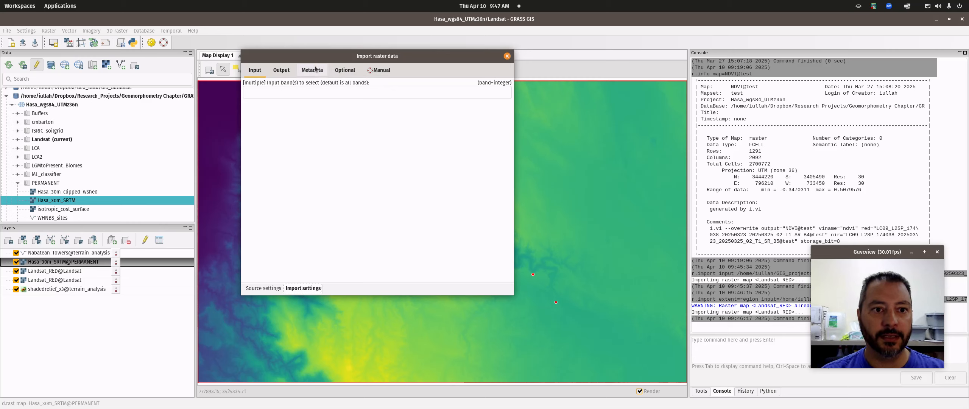
{"action": "left_click", "coordinate": [337, 70]}
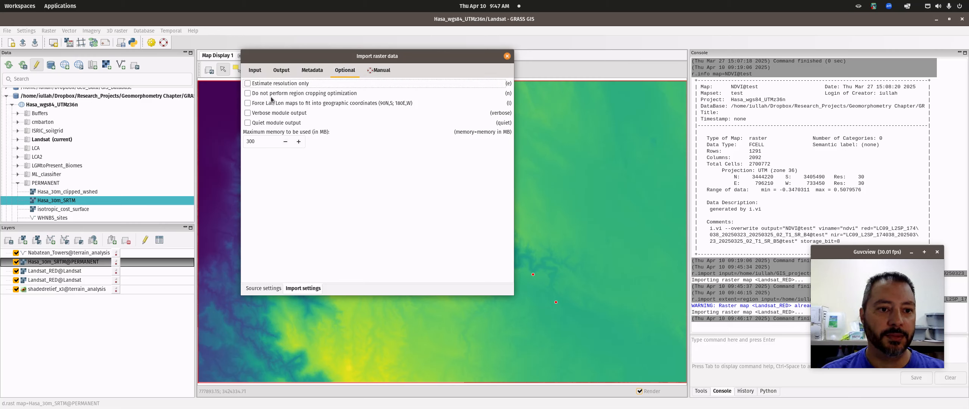
{"action": "left_click", "coordinate": [282, 70]}
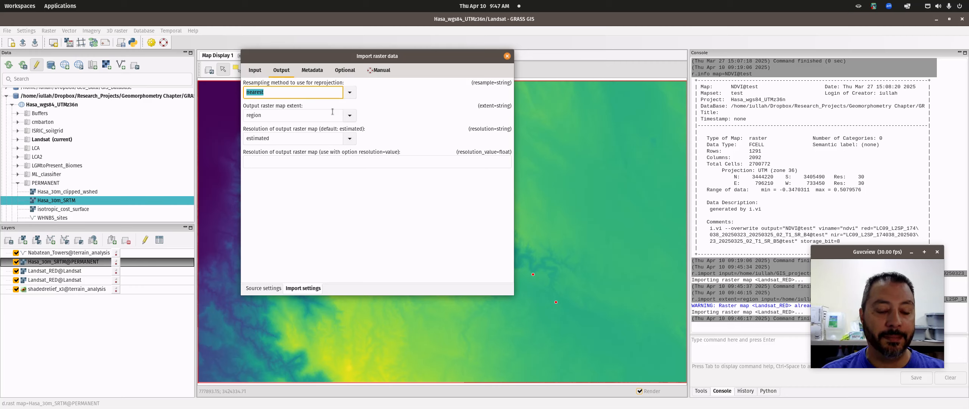
{"action": "left_click", "coordinate": [297, 115]}
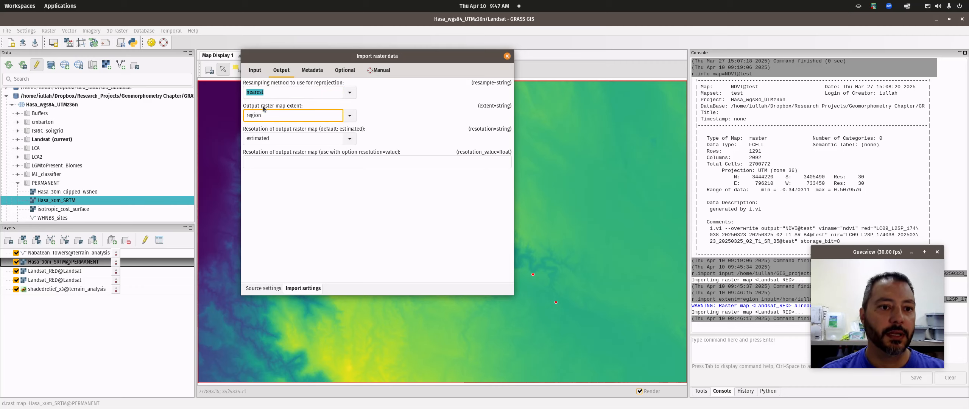
{"action": "left_click", "coordinate": [316, 93]}
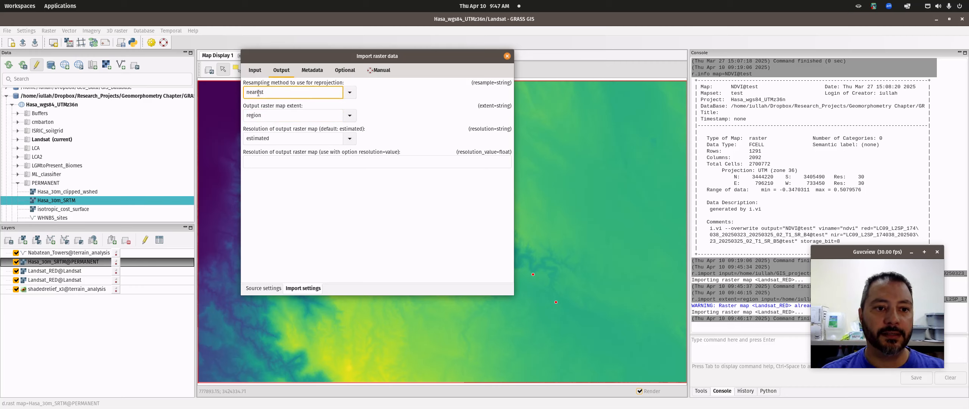
{"action": "left_click", "coordinate": [350, 94]}
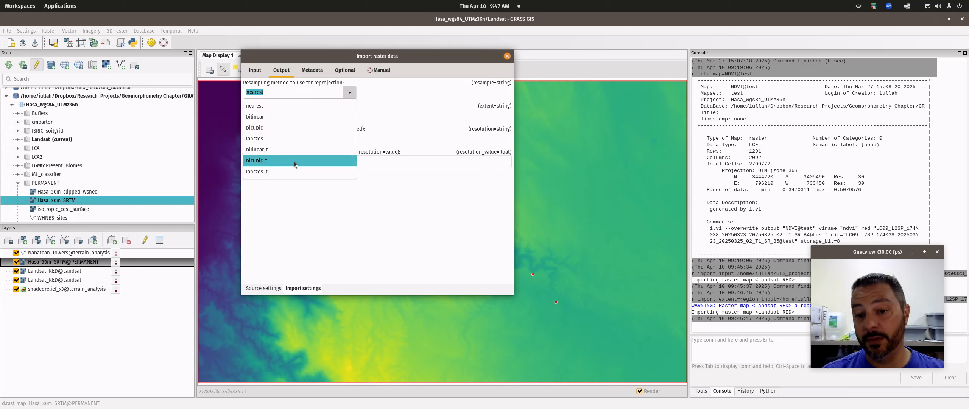
{"action": "left_click", "coordinate": [418, 103]}
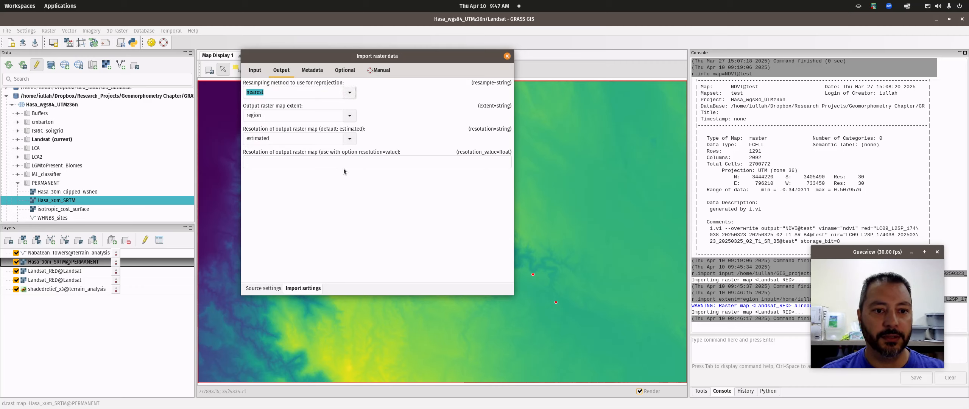
{"action": "left_click", "coordinate": [284, 143]}
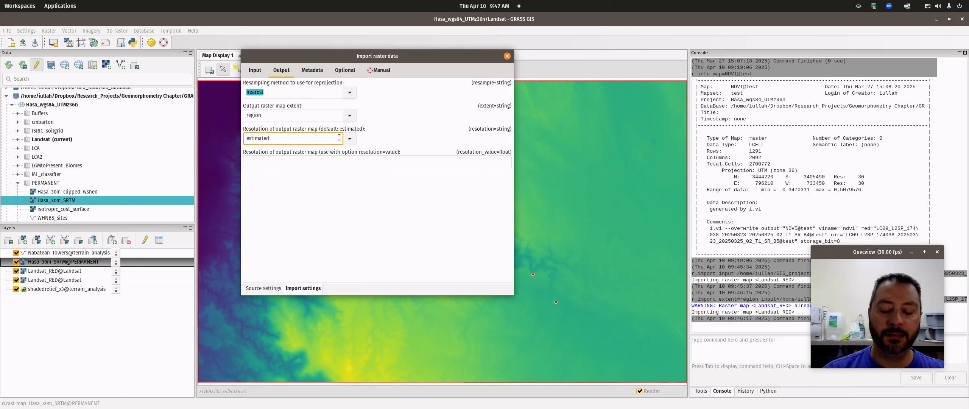
{"action": "left_click", "coordinate": [312, 70]}
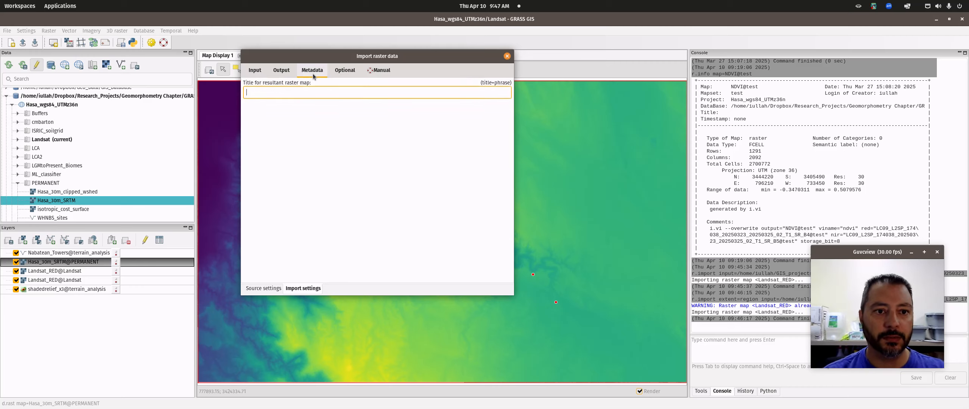
{"action": "left_click", "coordinate": [255, 70]}
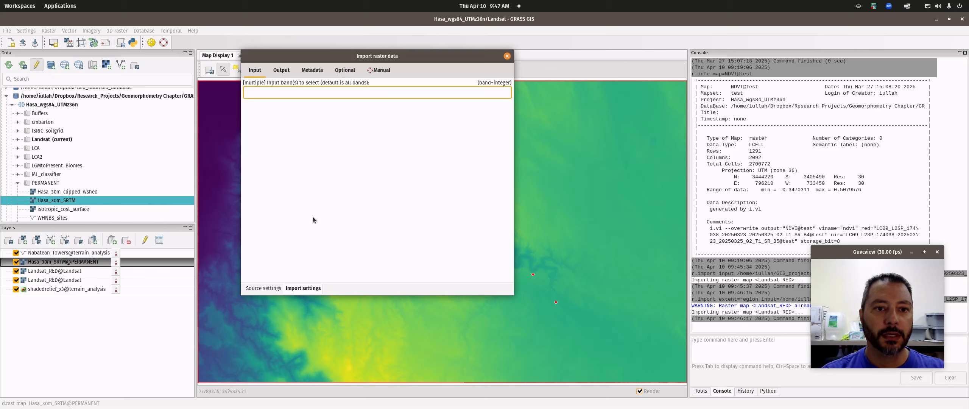
{"action": "left_click", "coordinate": [263, 289]}
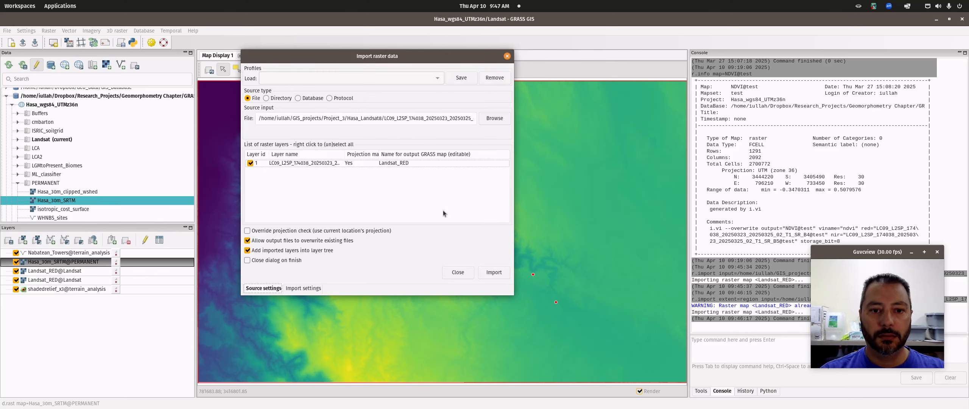
Step: Import the band 5 file LC09_L2SP_174038_20250323_20250325_02_T1_SR_B5.TIF with the output map name Landsat_NIR
{"action": "left_click", "coordinate": [494, 118]}
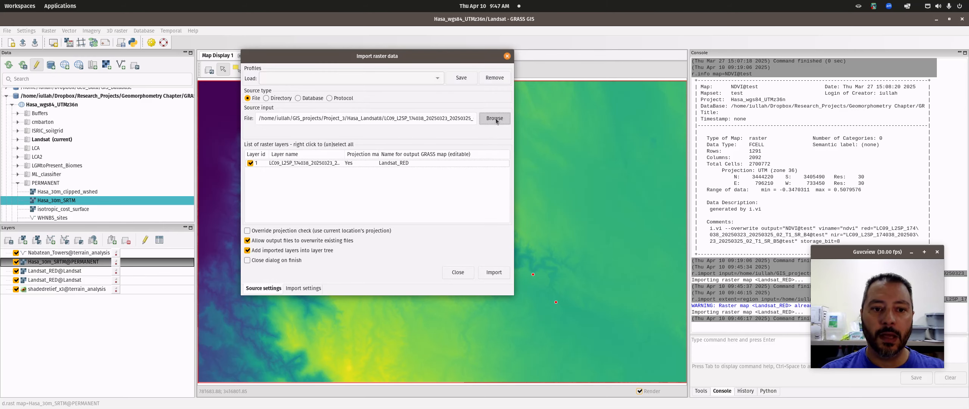
{"action": "double_click", "coordinate": [368, 150]}
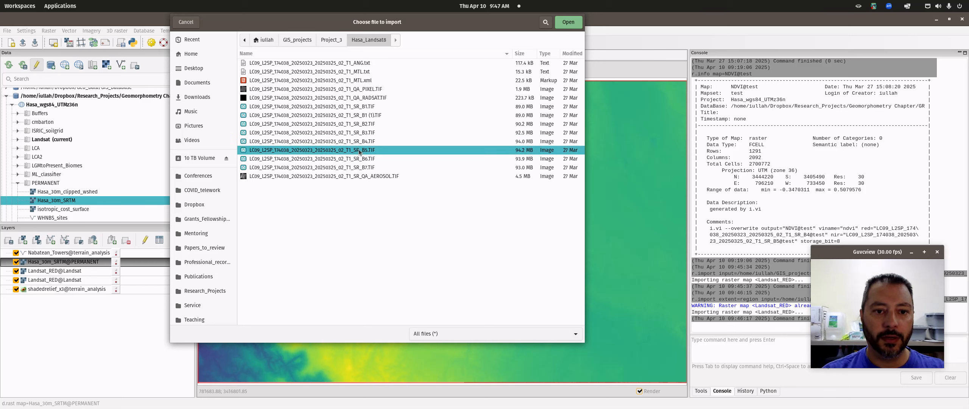
{"action": "left_click", "coordinate": [409, 162]}
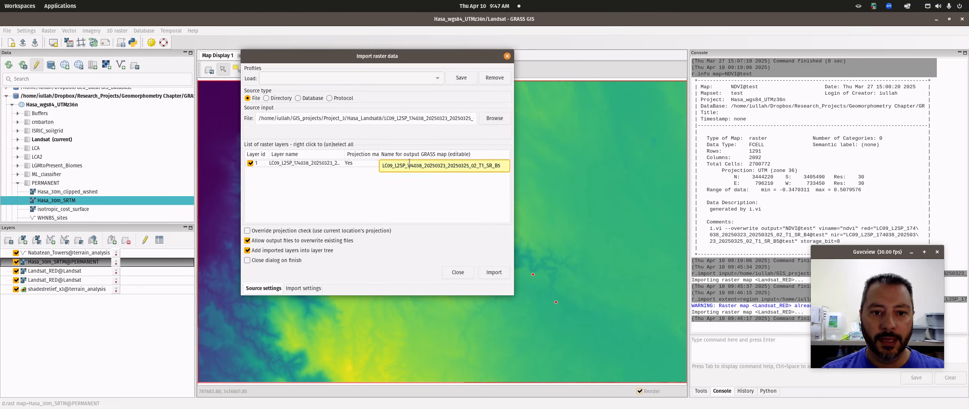
{"action": "double_click", "coordinate": [413, 166]}
{"action": "triple_click", "coordinate": [412, 165]}
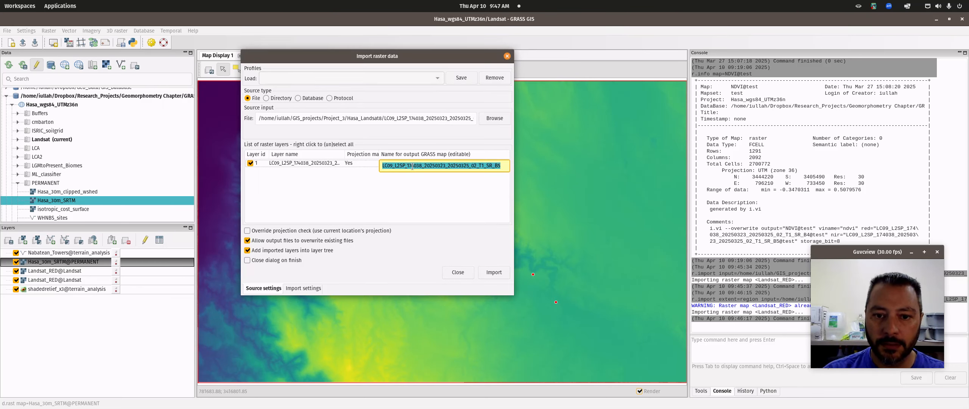
{"action": "type", "text": "Landsat_NIR"}
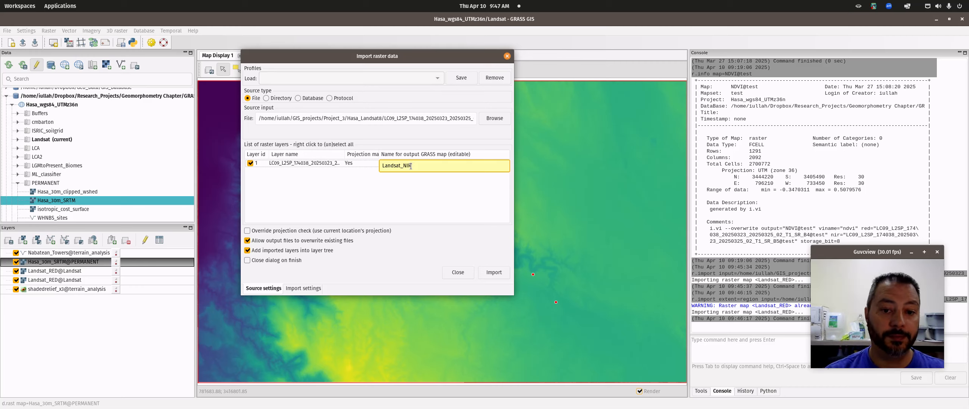
{"action": "key", "text": "Return"}
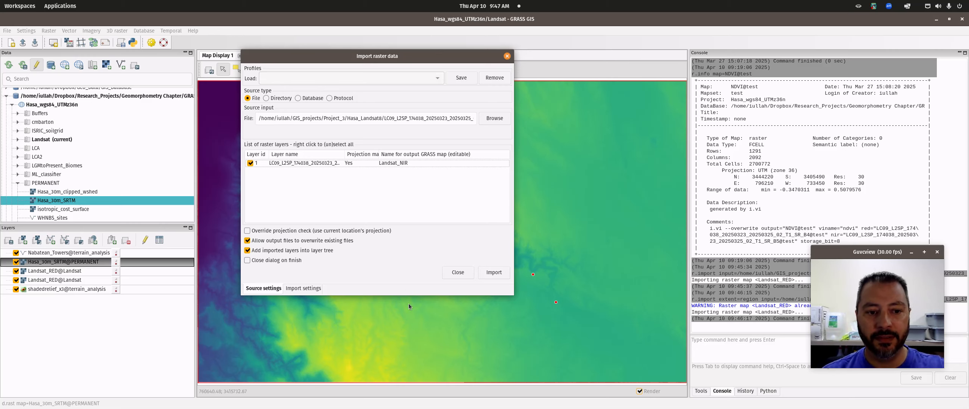
{"action": "left_click", "coordinate": [493, 275]}
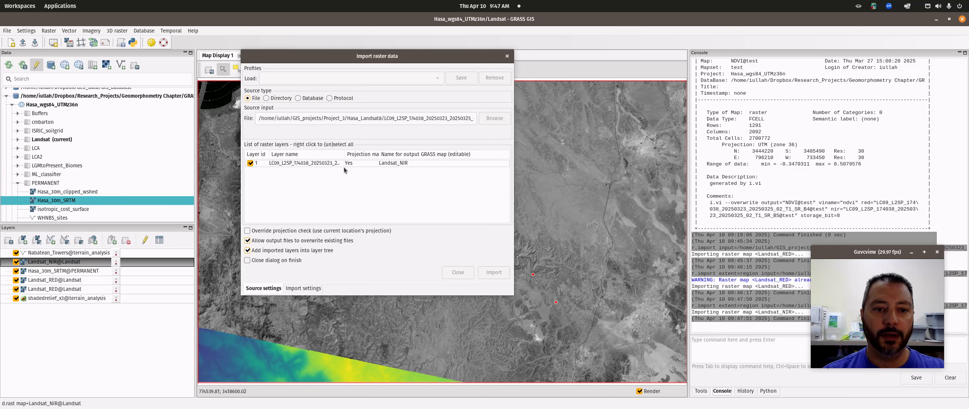
Step: Close the raster import dialog, then collapse the PERMANENT mapset and expand the Landsat mapset
{"action": "left_click", "coordinate": [494, 119]}
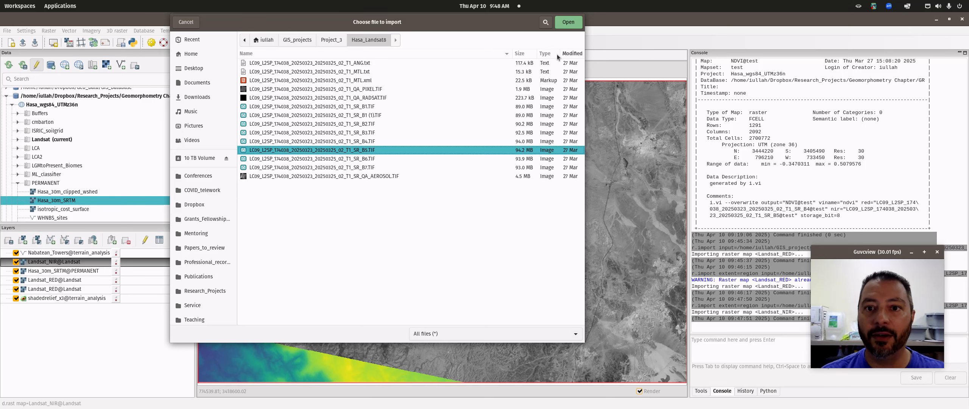
{"action": "left_click", "coordinate": [186, 22]}
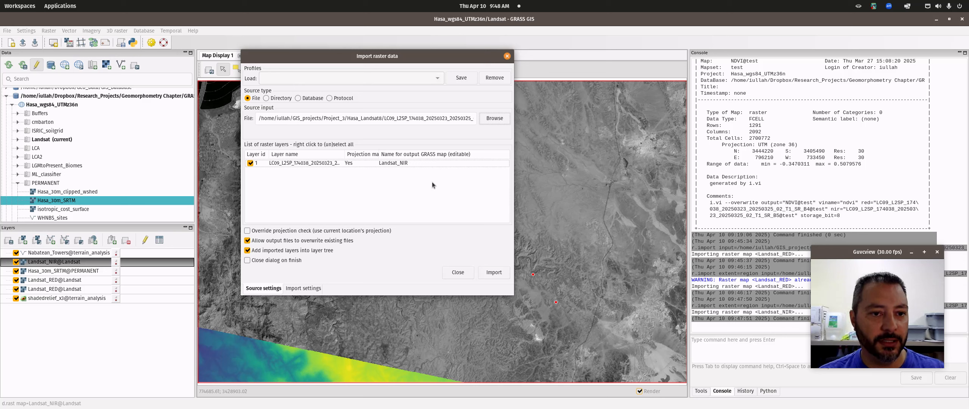
{"action": "left_click", "coordinate": [459, 272]}
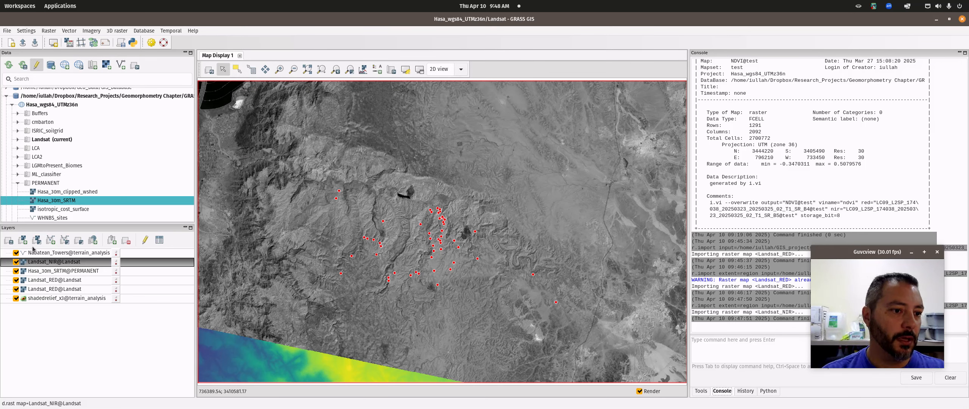
{"action": "left_click", "coordinate": [17, 182]}
{"action": "left_click", "coordinate": [18, 140]}
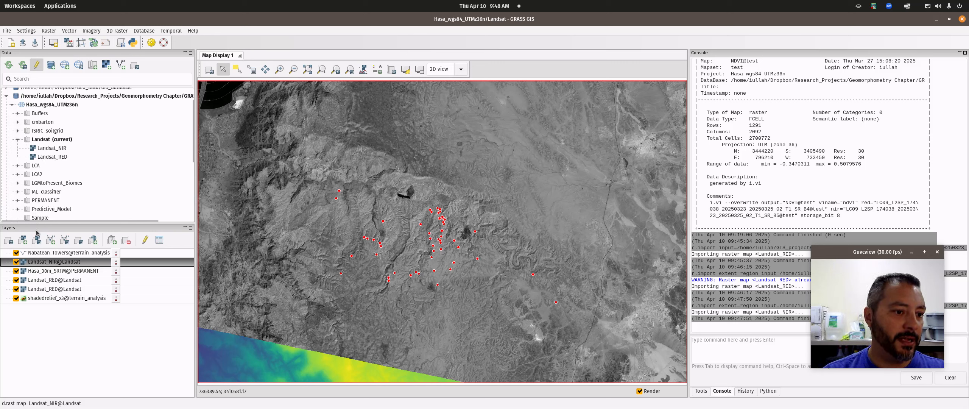
Step: Remove the duplicate Landsat_RED layer and move the Hasa_30m_SRTM layer below the shaded relief layer
{"action": "left_click", "coordinate": [46, 290]}
{"action": "right_click", "coordinate": [47, 290]}
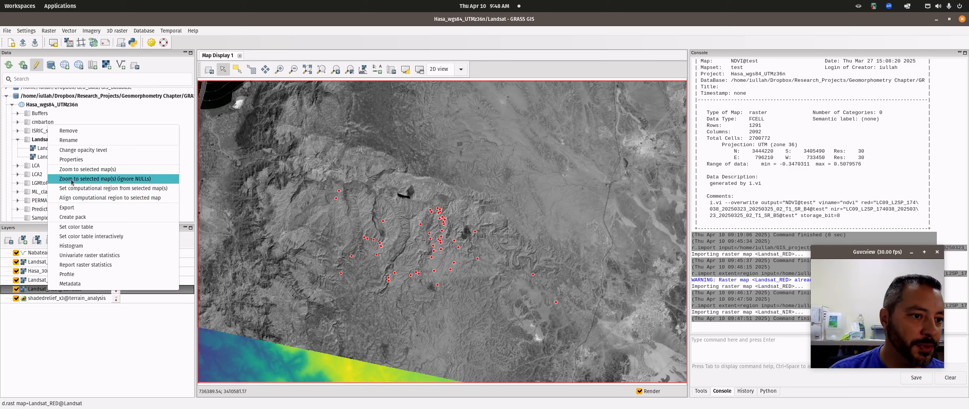
{"action": "left_click", "coordinate": [66, 130]}
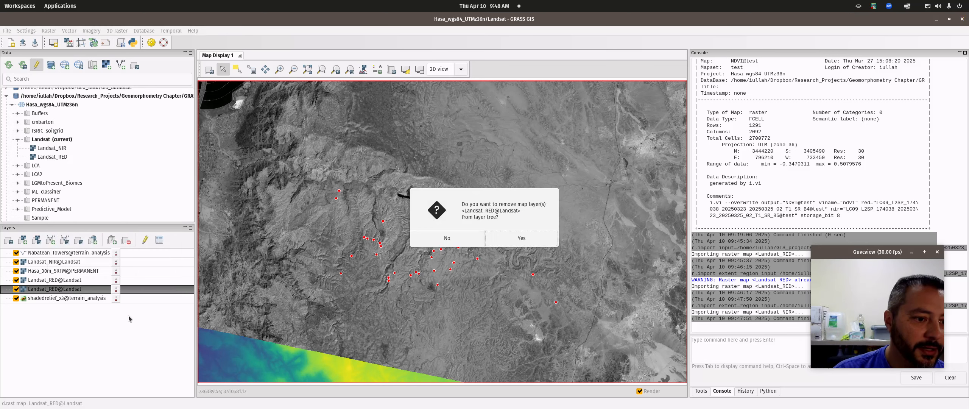
{"action": "left_click", "coordinate": [505, 243]}
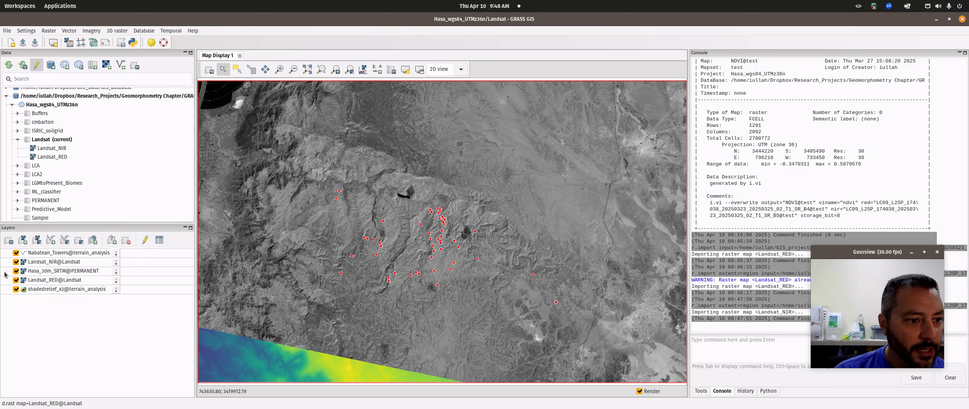
{"action": "left_click_drag", "start_coordinate": [34, 271], "coordinate": [27, 299]}
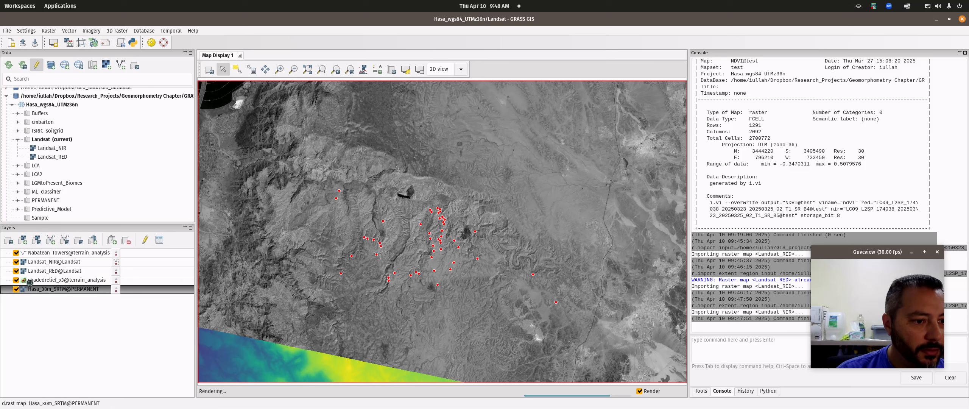
Step: Compare the near-infrared and red bands on the map by toggling the visibility of the Landsat_NIR layer
{"action": "left_click", "coordinate": [16, 262]}
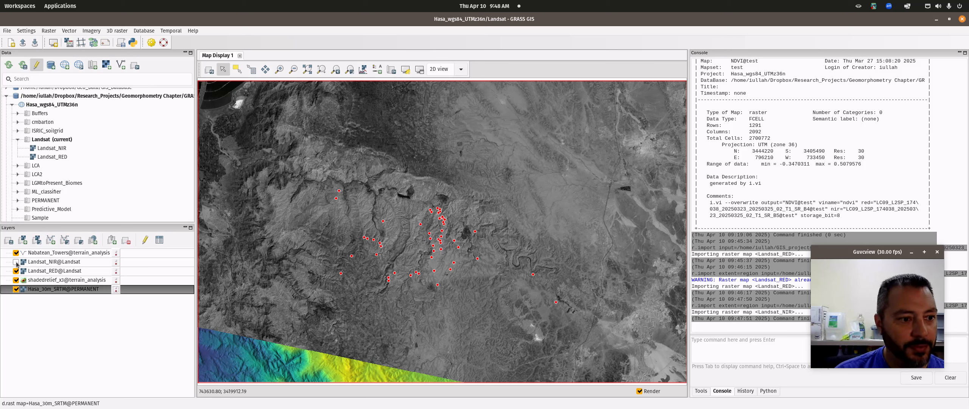
{"action": "left_click", "coordinate": [16, 262]}
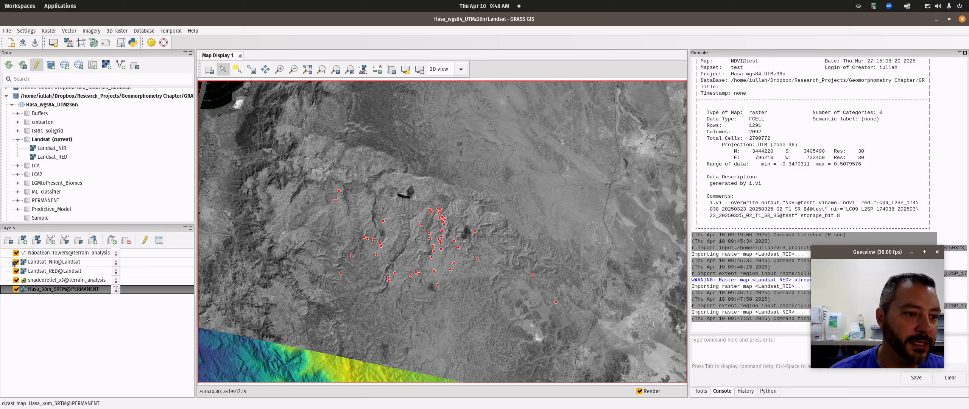
{"action": "left_click", "coordinate": [16, 262]}
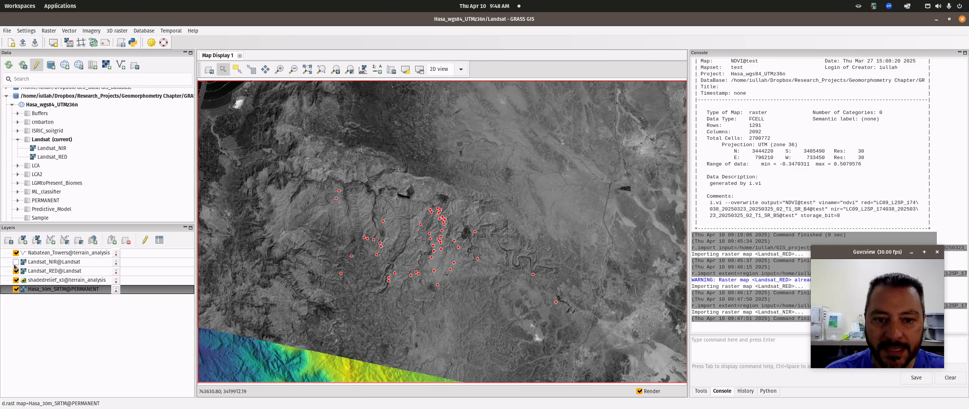
{"action": "left_click", "coordinate": [16, 262]}
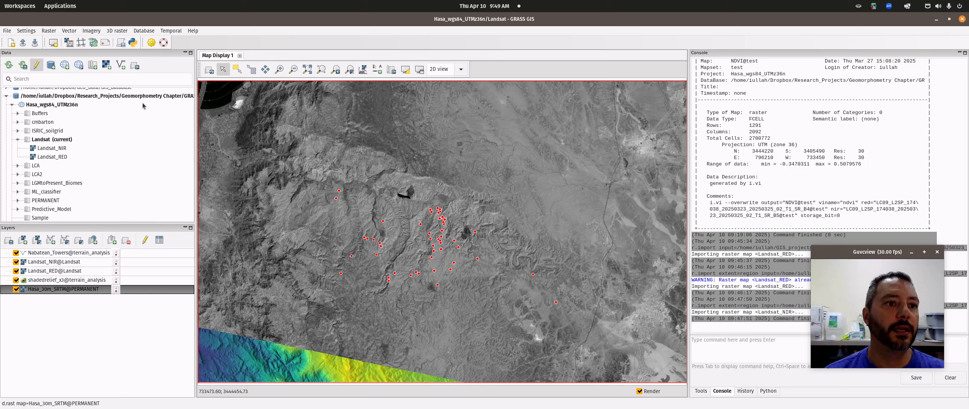
Step: Open the vegetation indices tool (i.vi), enlarge its dialog and review the index types, keeping ndvi
{"action": "left_click", "coordinate": [94, 32]}
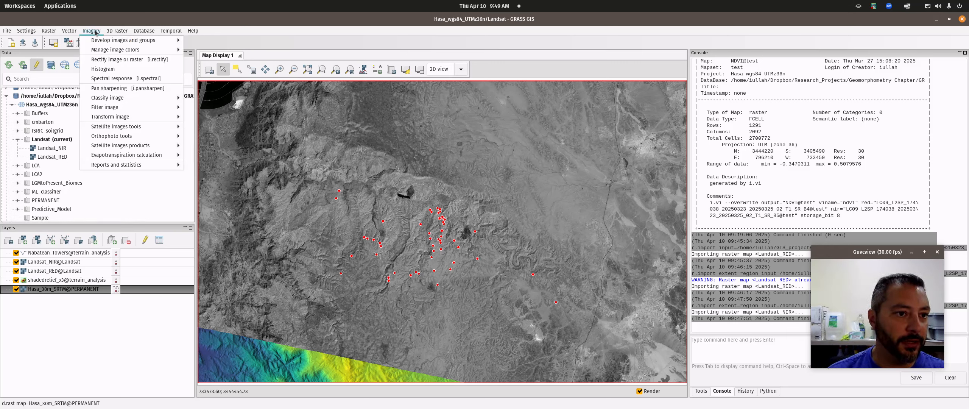
{"action": "left_click", "coordinate": [106, 28]}
{"action": "left_click", "coordinate": [98, 30]}
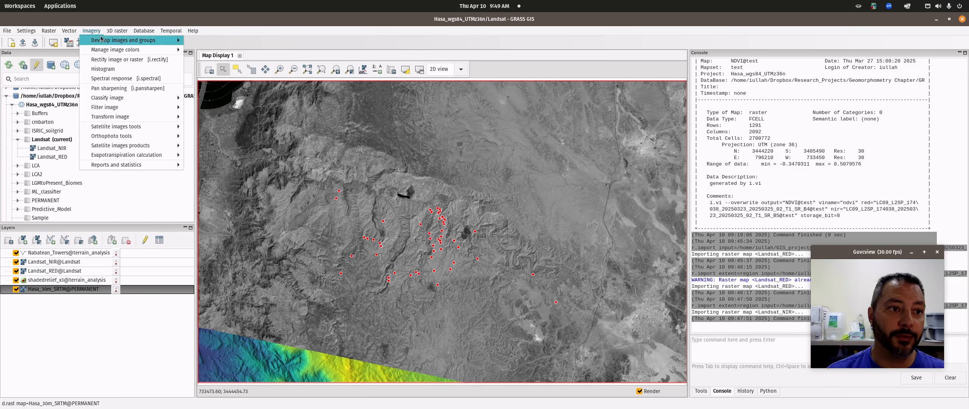
{"action": "mouse_move", "coordinate": [103, 39]}
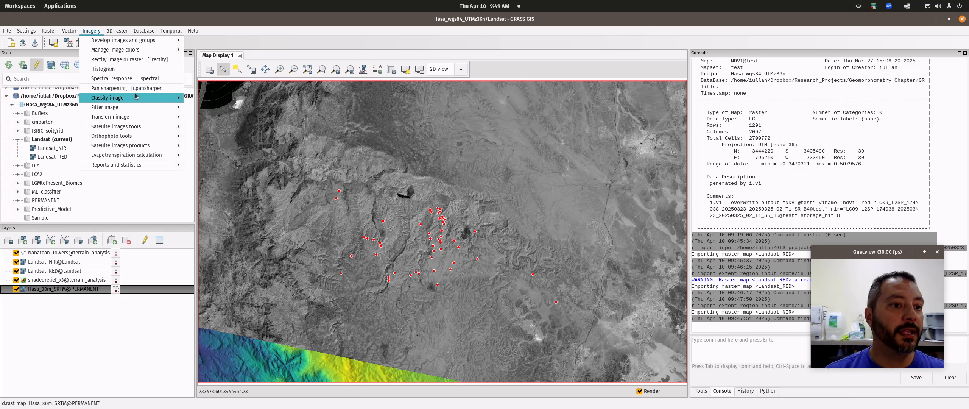
{"action": "mouse_move", "coordinate": [137, 110]}
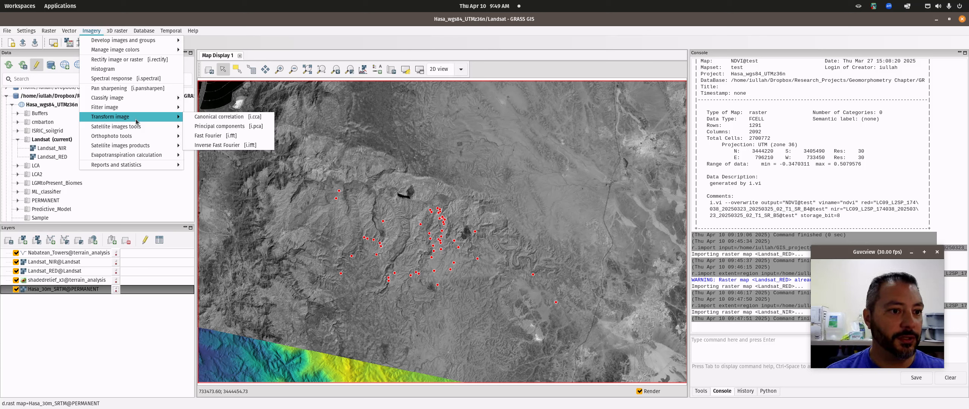
{"action": "mouse_move", "coordinate": [142, 151]}
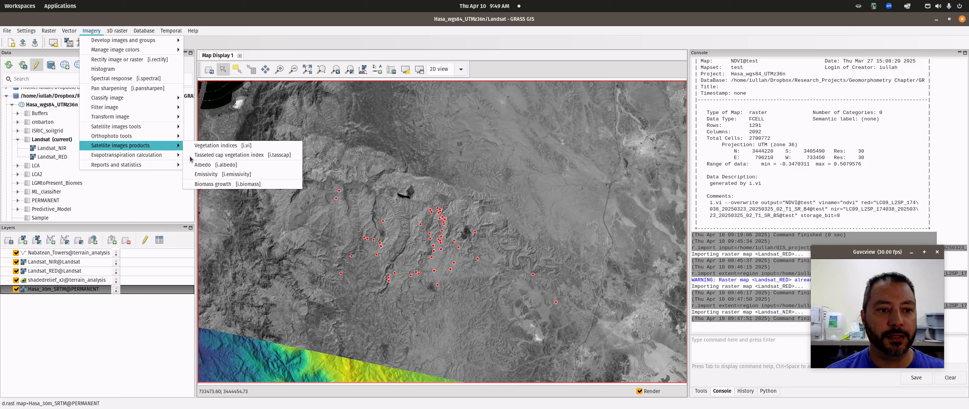
{"action": "left_click", "coordinate": [224, 149]}
{"action": "left_click_drag", "start_coordinate": [466, 122], "coordinate": [343, 85]}
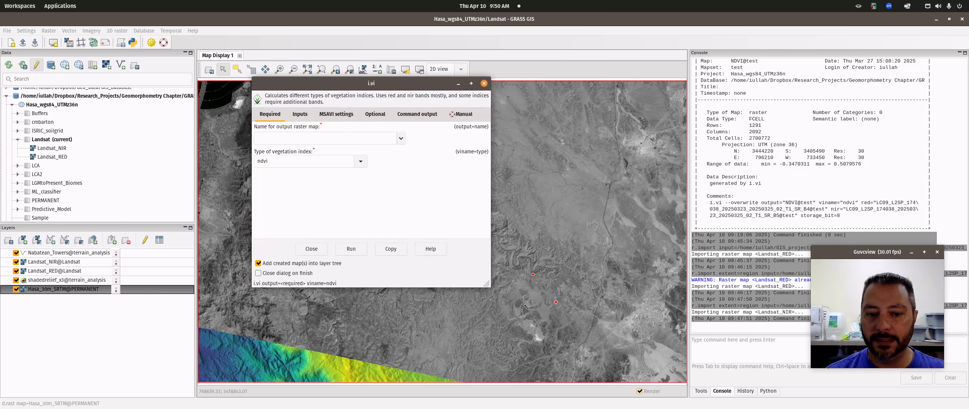
{"action": "left_click_drag", "start_coordinate": [525, 305], "coordinate": [535, 316]}
{"action": "left_click", "coordinate": [361, 161]}
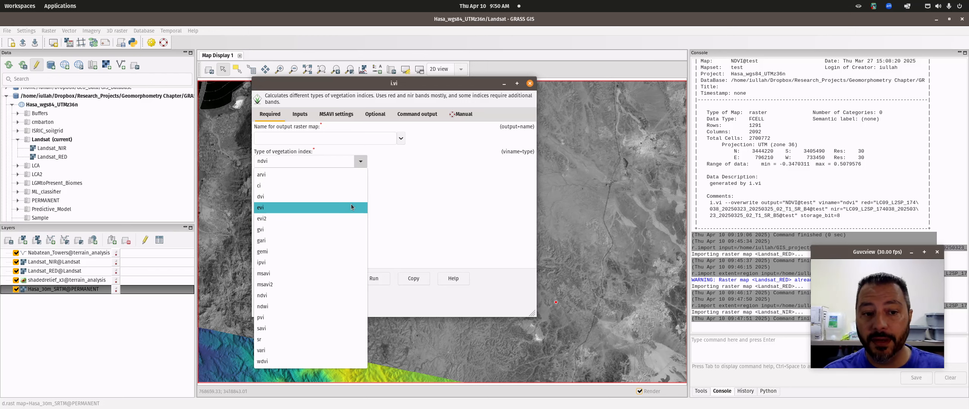
{"action": "left_click", "coordinate": [401, 170]}
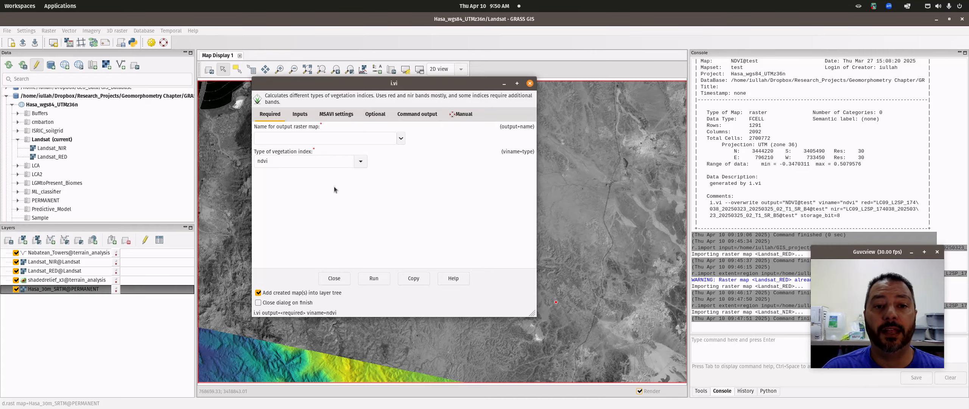
Step: Switch to the Project 3 - Description document in Chrome and review the NDVI band requirements and calculation instructions
{"action": "key", "text": "super"}
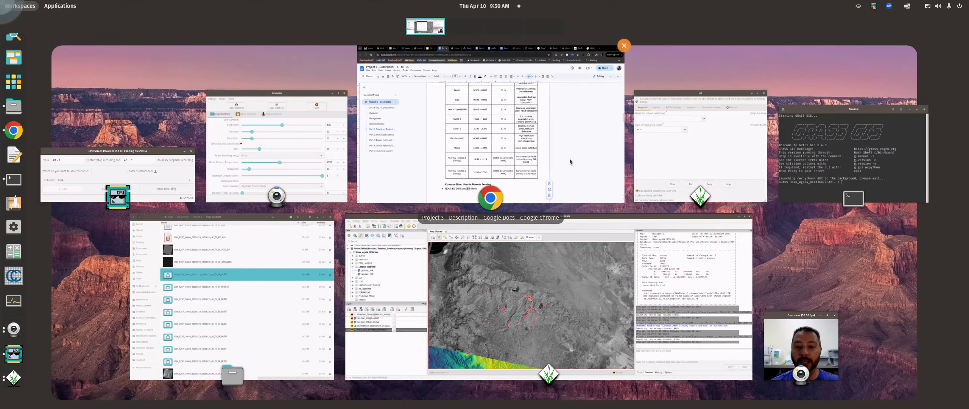
{"action": "left_click", "coordinate": [489, 168]}
{"action": "scroll", "coordinate": [393, 222], "scroll_direction": "down", "scroll_amount": 10}
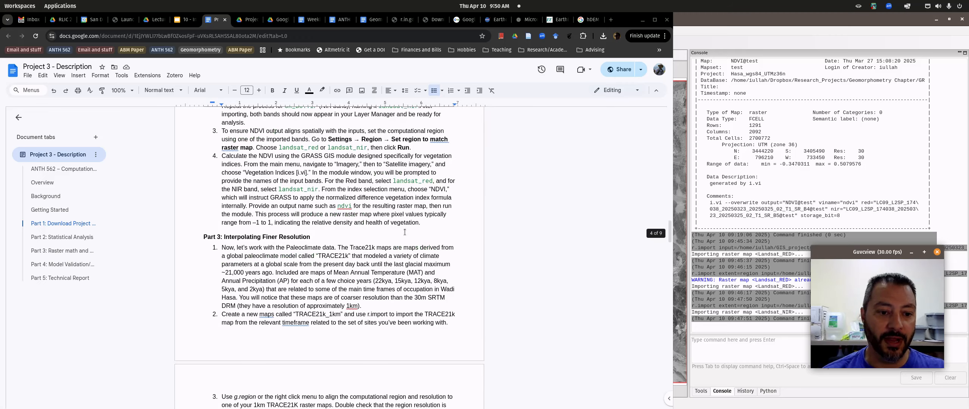
{"action": "scroll", "coordinate": [392, 222], "scroll_direction": "up", "scroll_amount": 3}
{"action": "scroll", "coordinate": [256, 193], "scroll_direction": "up", "scroll_amount": 3}
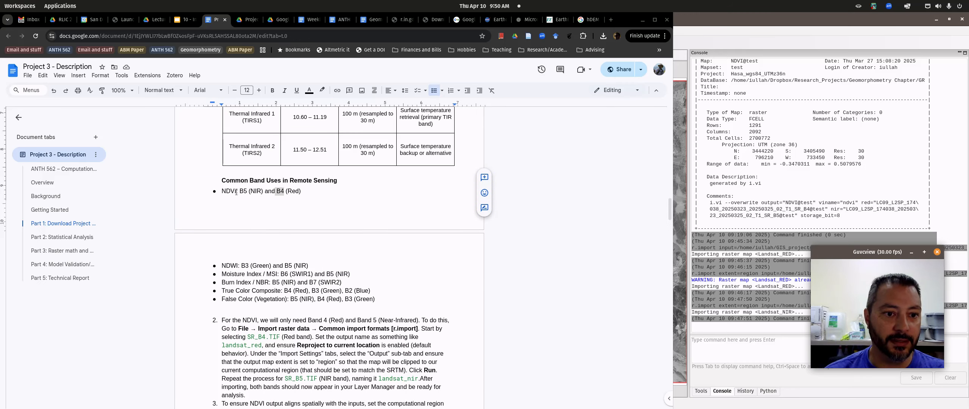
{"action": "double_click", "coordinate": [253, 191]}
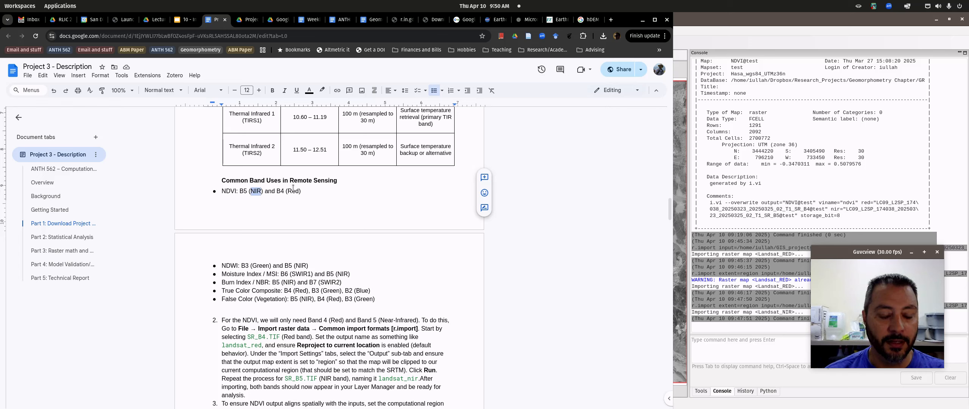
{"action": "left_click_drag", "start_coordinate": [288, 191], "coordinate": [301, 191]}
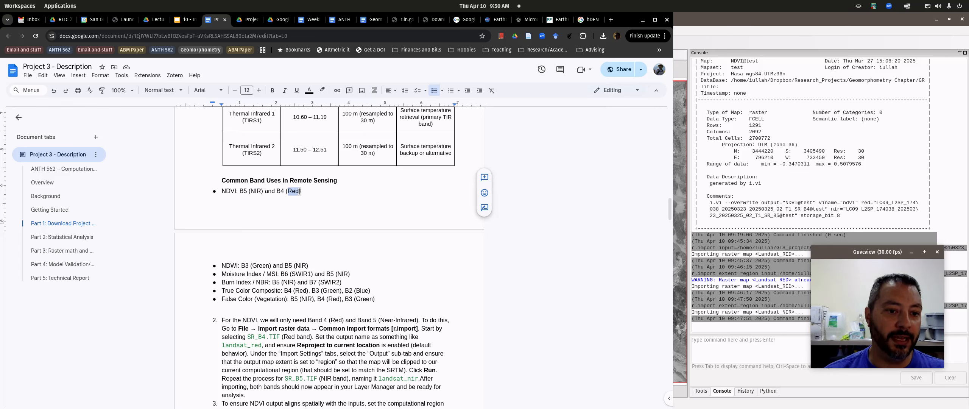
{"action": "scroll", "coordinate": [361, 216], "scroll_direction": "down", "scroll_amount": 4}
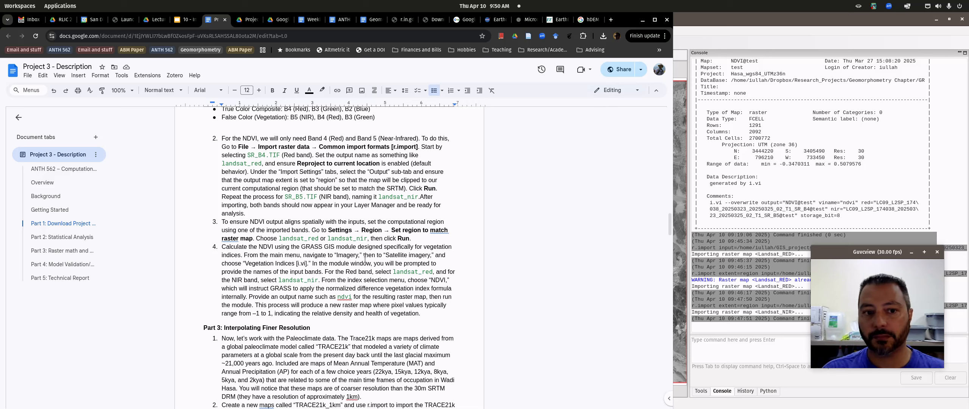
{"action": "scroll", "coordinate": [366, 260], "scroll_direction": "up", "scroll_amount": 2}
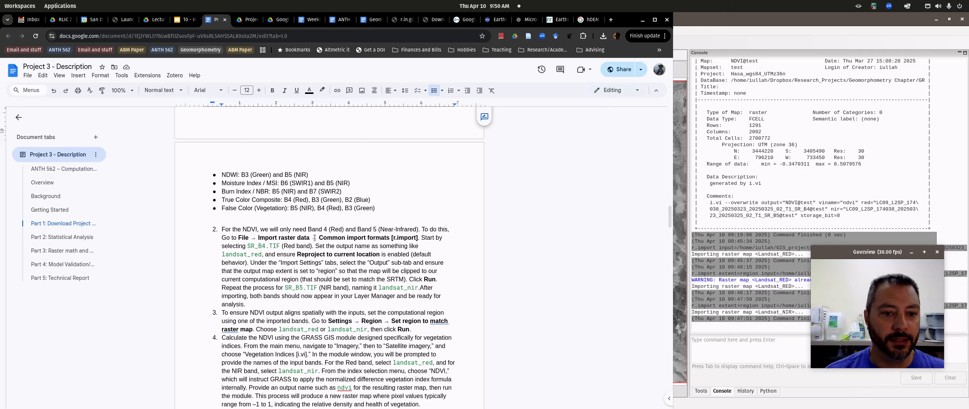
{"action": "scroll", "coordinate": [314, 198], "scroll_direction": "down", "scroll_amount": 1}
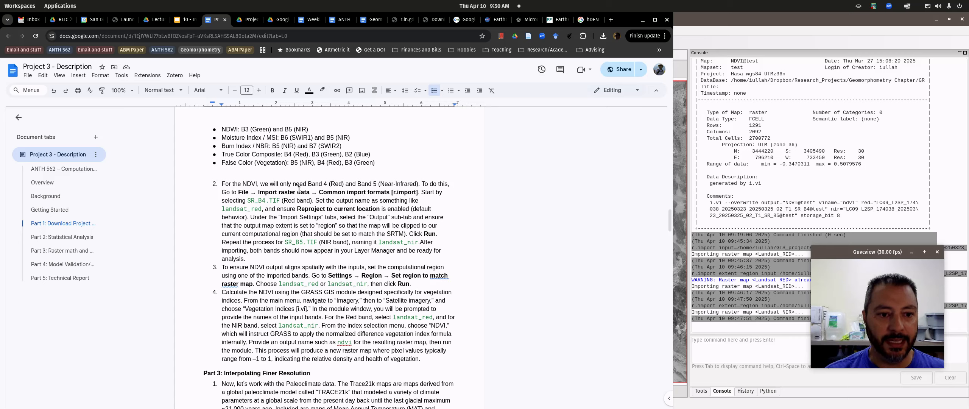
{"action": "scroll", "coordinate": [349, 281], "scroll_direction": "down", "scroll_amount": 2}
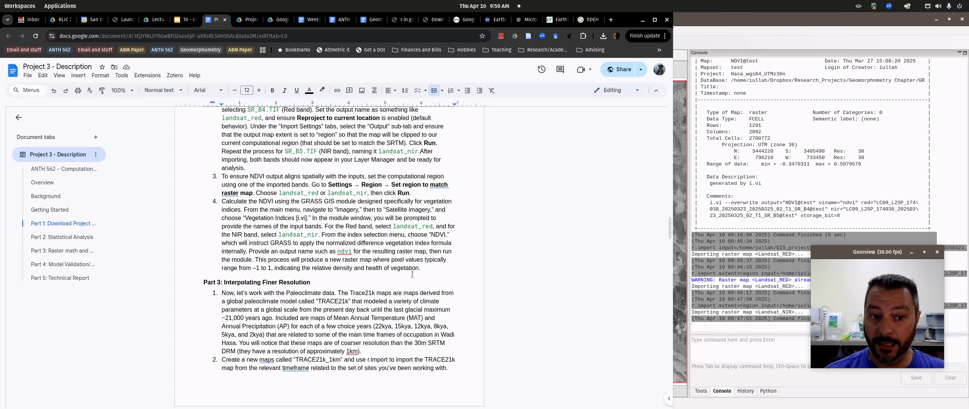
Step: Return to the GRASS i.vi dialog and name the output raster map NDVI
{"action": "key", "text": "super"}
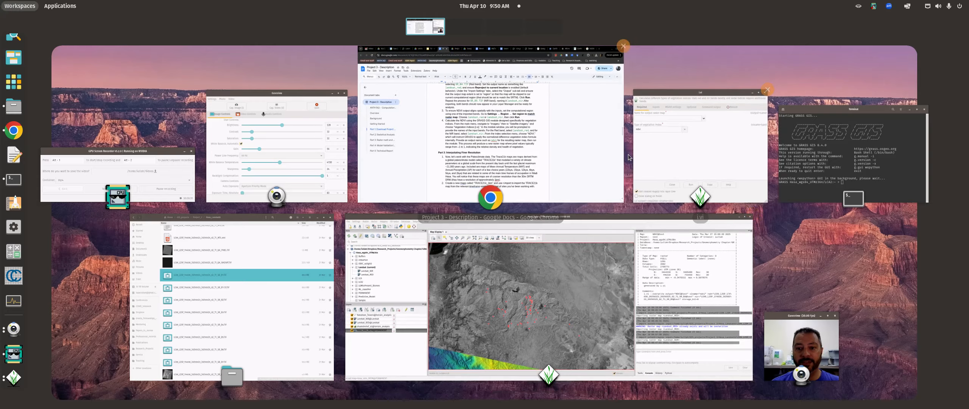
{"action": "left_click", "coordinate": [666, 148]}
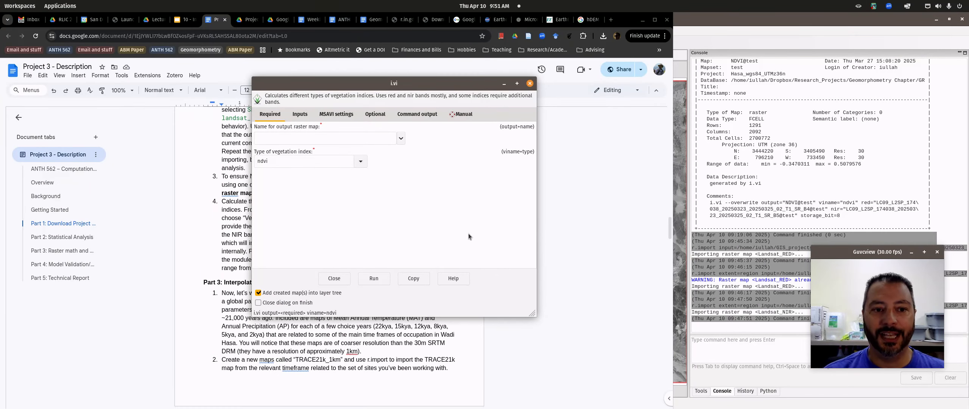
{"action": "left_click", "coordinate": [371, 139]}
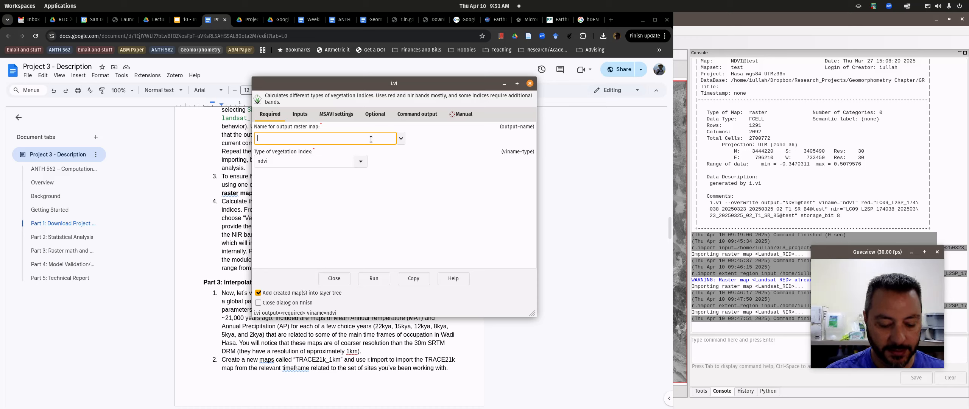
{"action": "type", "text": "NDVI"}
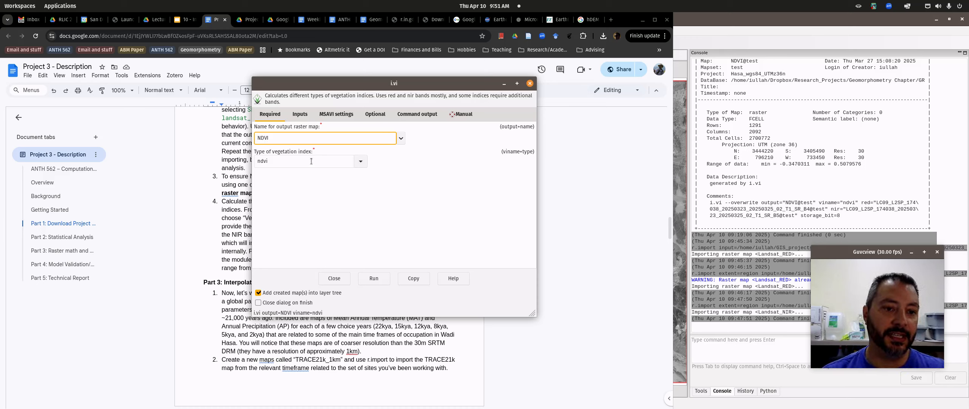
Step: Assign Landsat_RED@Landsat as the red channel input and Landsat_NIR@Landsat as the near-infrared channel input
{"action": "left_click", "coordinate": [299, 114]}
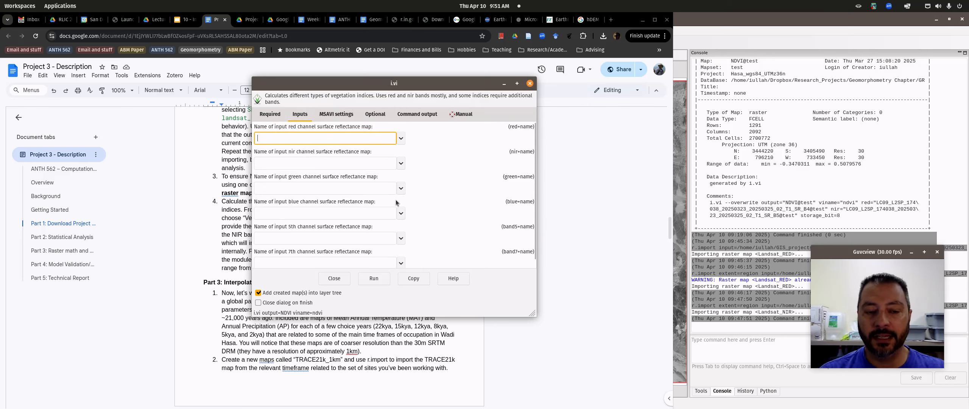
{"action": "left_click", "coordinate": [401, 139]}
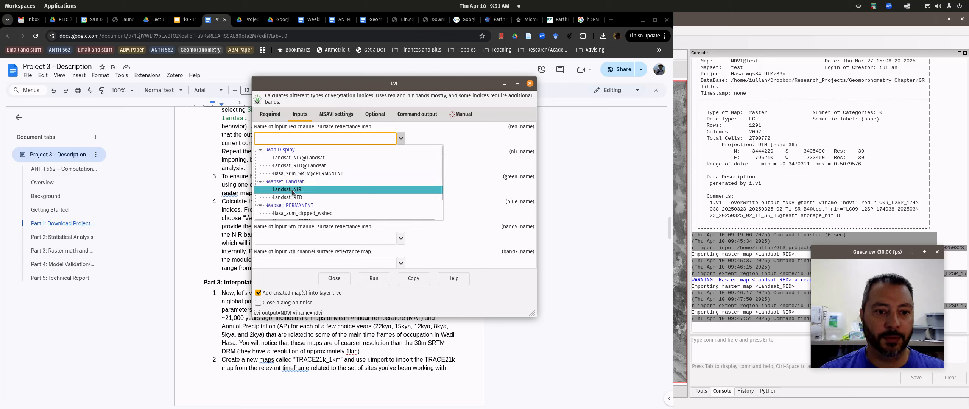
{"action": "left_click", "coordinate": [299, 166]}
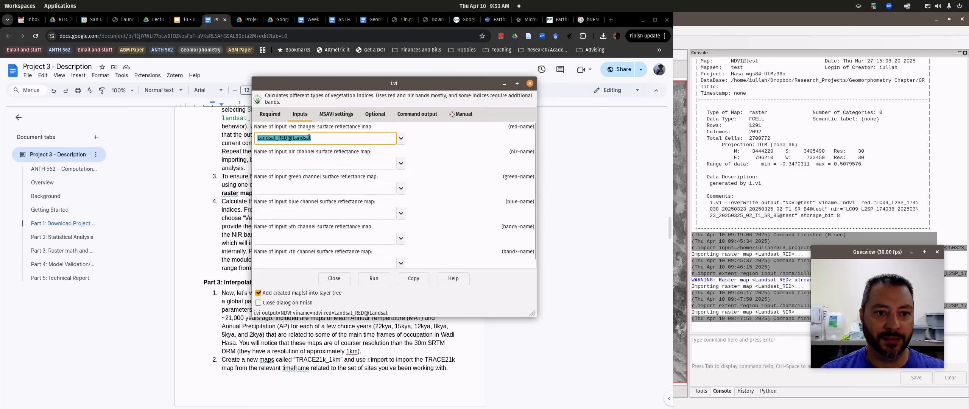
{"action": "left_click", "coordinate": [401, 163]}
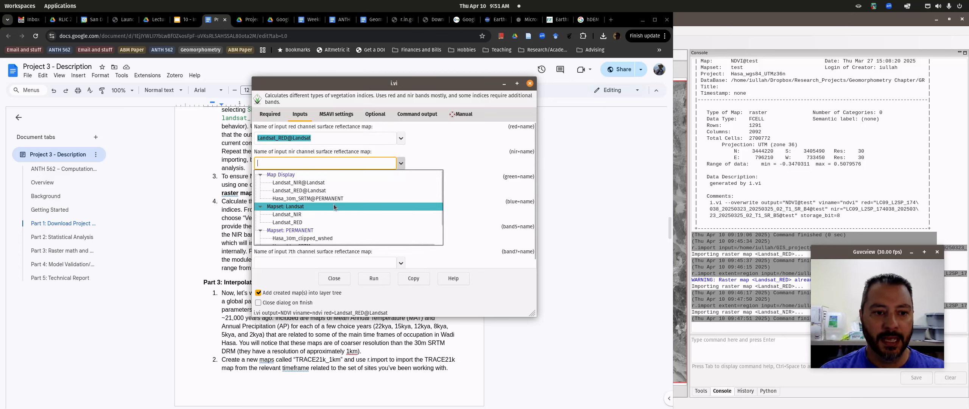
{"action": "left_click", "coordinate": [297, 214]}
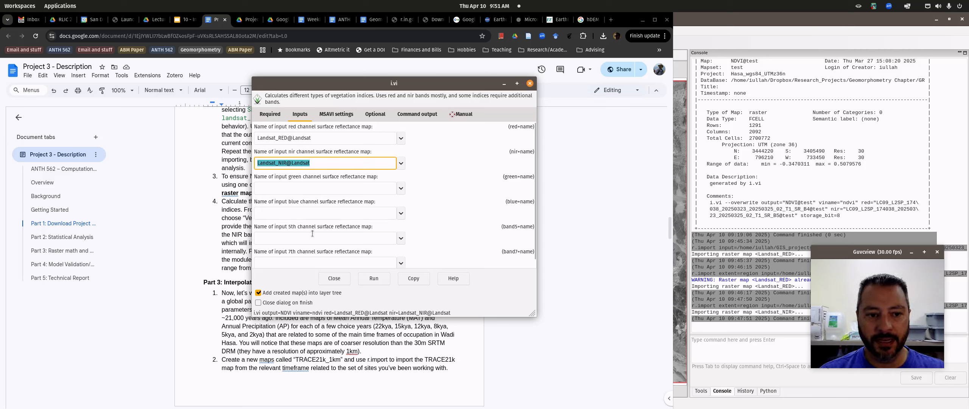
Step: Check the remaining i.vi inputs, optional settings and MSAVI settings, leave them at their defaults, and run the NDVI calculation
{"action": "scroll", "coordinate": [318, 208], "scroll_direction": "down", "scroll_amount": 2}
{"action": "left_click", "coordinate": [495, 178]}
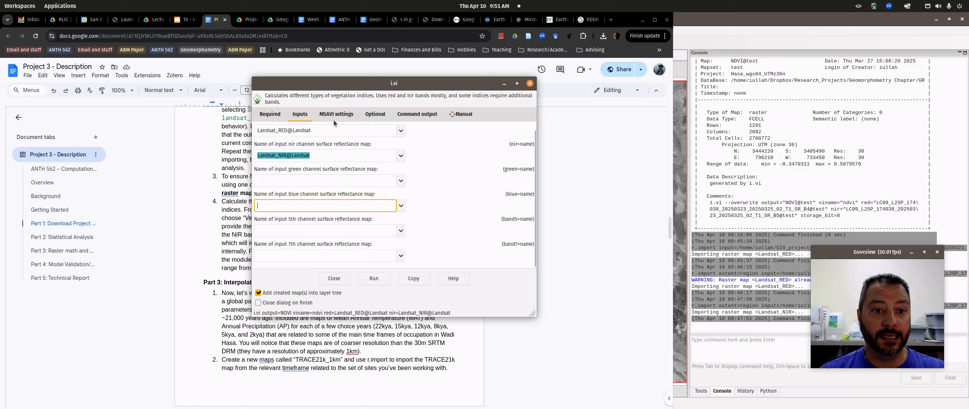
{"action": "left_click", "coordinate": [384, 117]}
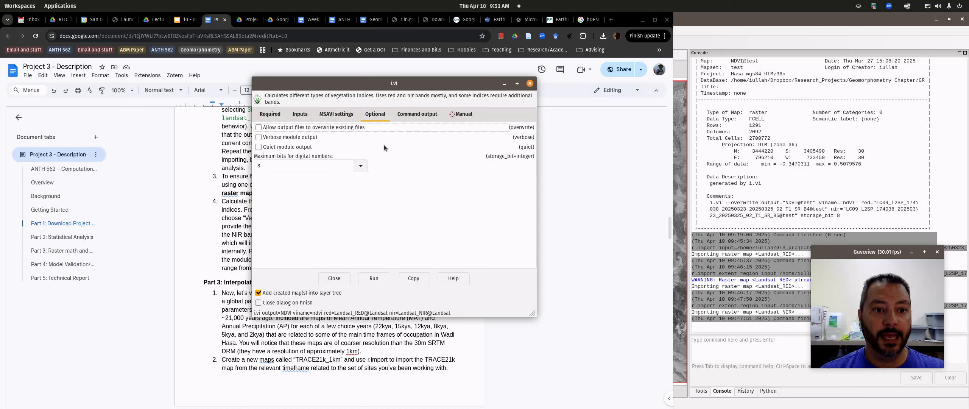
{"action": "left_click", "coordinate": [344, 115]}
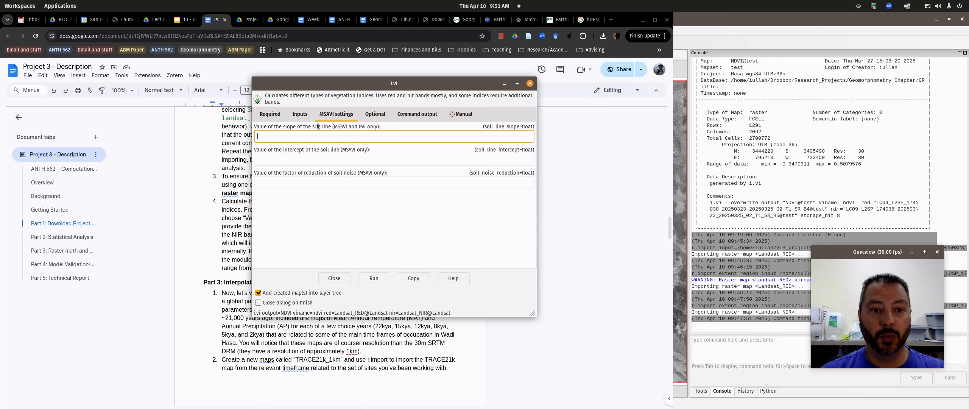
{"action": "left_click", "coordinate": [375, 279]}
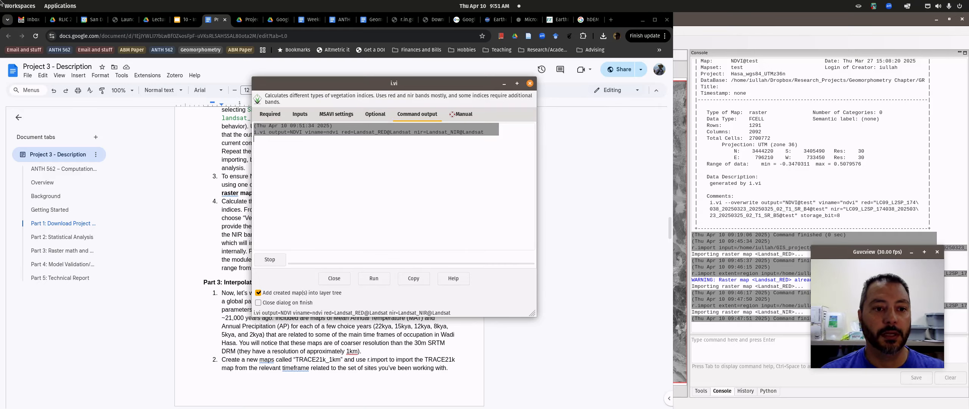
Step: Return to the main GRASS GIS window and move the NDVI layer directly below the Nabatean_Towers layer
{"action": "mouse_move", "coordinate": [1, 4]}
{"action": "left_click", "coordinate": [409, 224]}
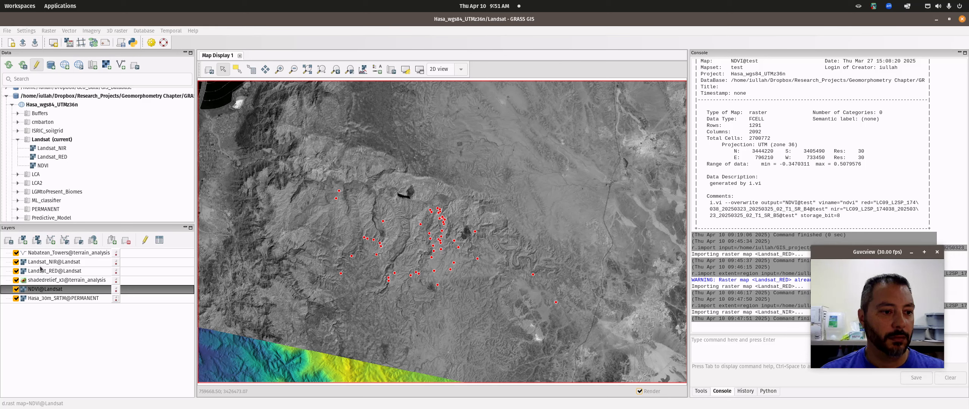
{"action": "left_click_drag", "start_coordinate": [42, 289], "coordinate": [40, 262]}
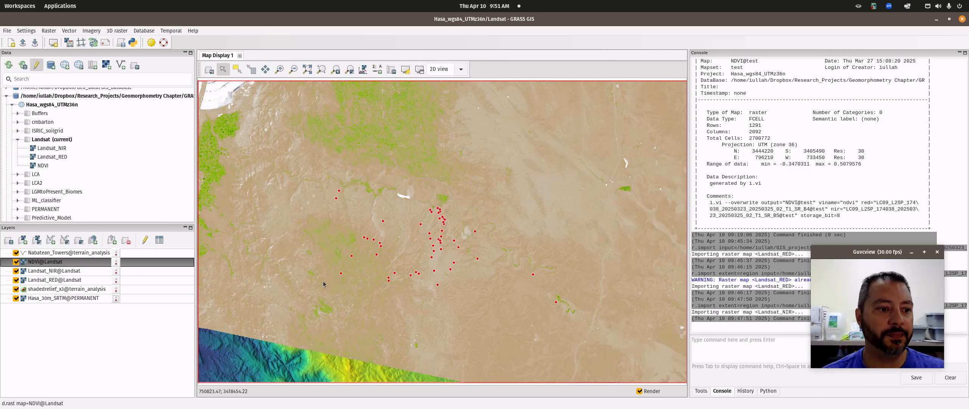
Step: Add a raster legend for NDVI@Landsat to the map display, checking its font settings before applying it
{"action": "left_click", "coordinate": [377, 70]}
{"action": "left_click", "coordinate": [410, 75]}
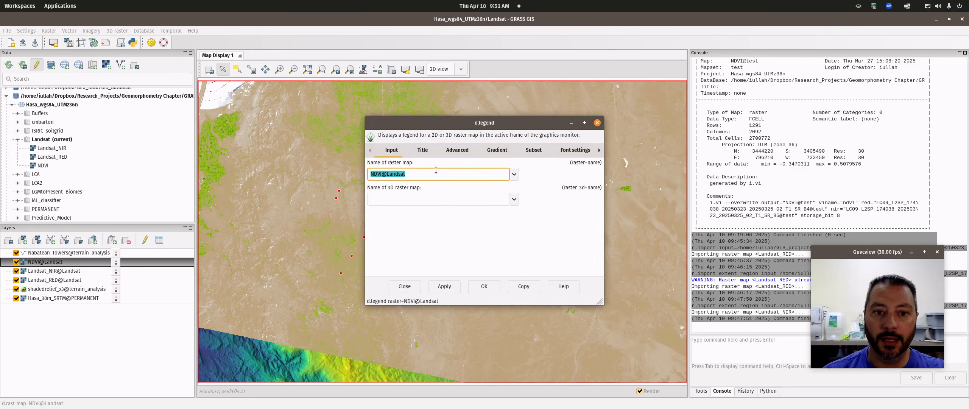
{"action": "left_click_drag", "start_coordinate": [596, 302], "coordinate": [697, 346]}
{"action": "left_click", "coordinate": [570, 150]}
{"action": "left_click", "coordinate": [396, 166]}
{"action": "left_click", "coordinate": [533, 329]}
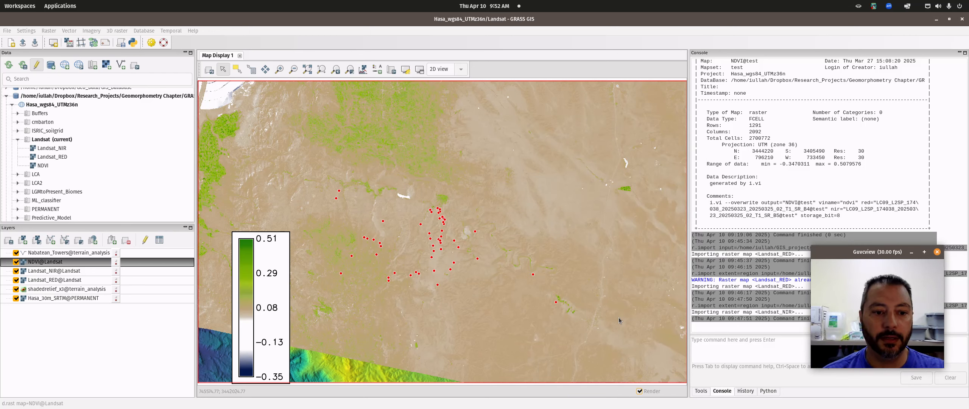
Step: Shrink the NDVI raster legend and move it to the upper-right area of the map
{"action": "right_click", "coordinate": [245, 277]}
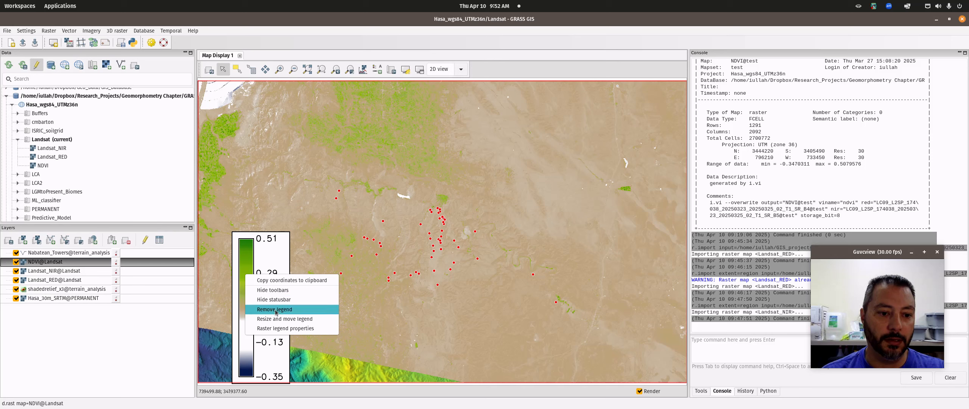
{"action": "left_click", "coordinate": [281, 320]}
{"action": "left_click_drag", "start_coordinate": [615, 102], "coordinate": [634, 200]}
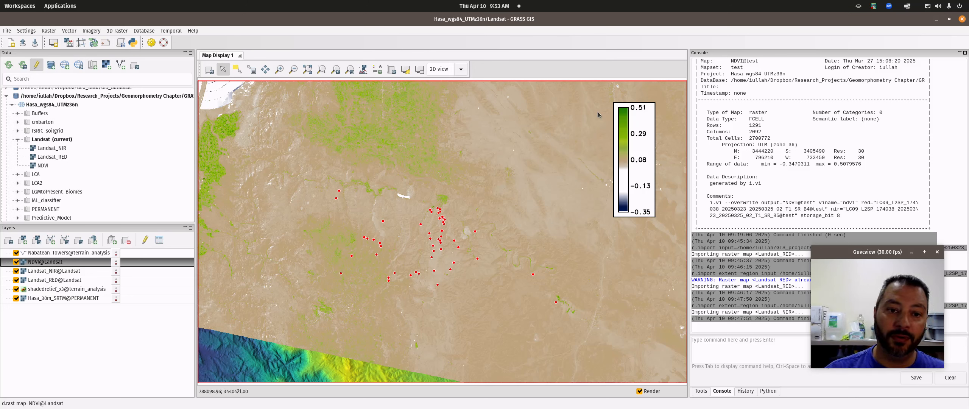
Step: Examine the NDVI map up close at three vegetated areas, returning to the full map extent after each one
{"action": "left_click", "coordinate": [279, 69]}
{"action": "left_click_drag", "start_coordinate": [339, 169], "coordinate": [396, 207]}
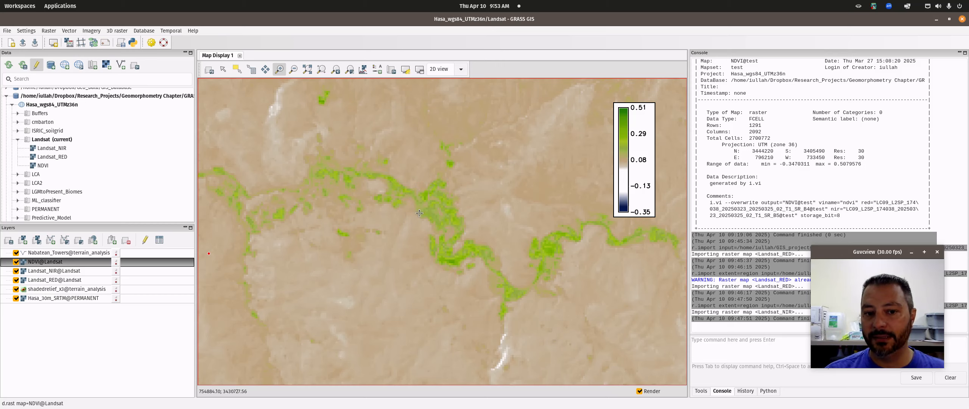
{"action": "left_click", "coordinate": [335, 70]}
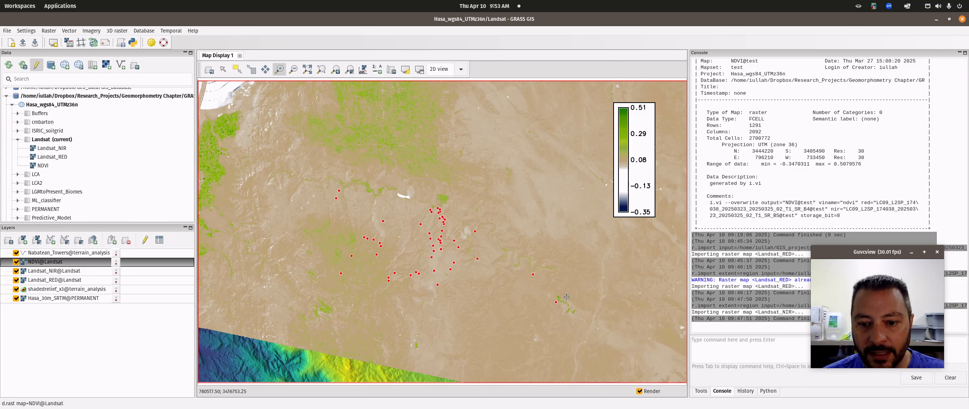
{"action": "left_click_drag", "start_coordinate": [487, 225], "coordinate": [526, 266]}
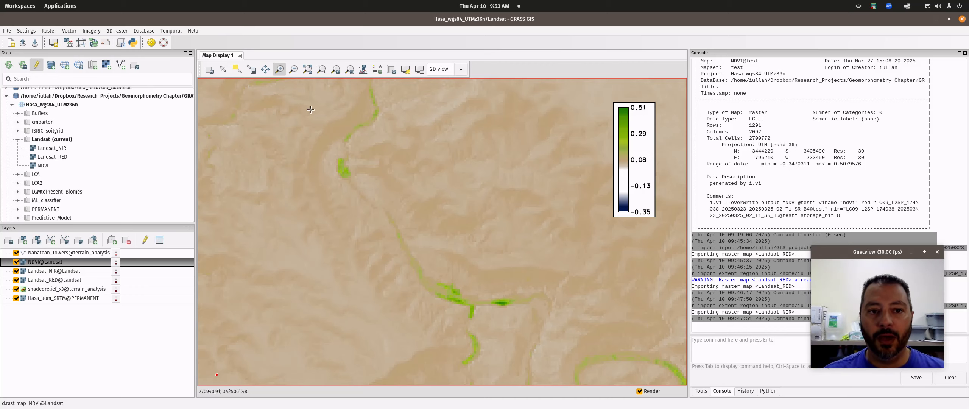
{"action": "left_click", "coordinate": [335, 70]}
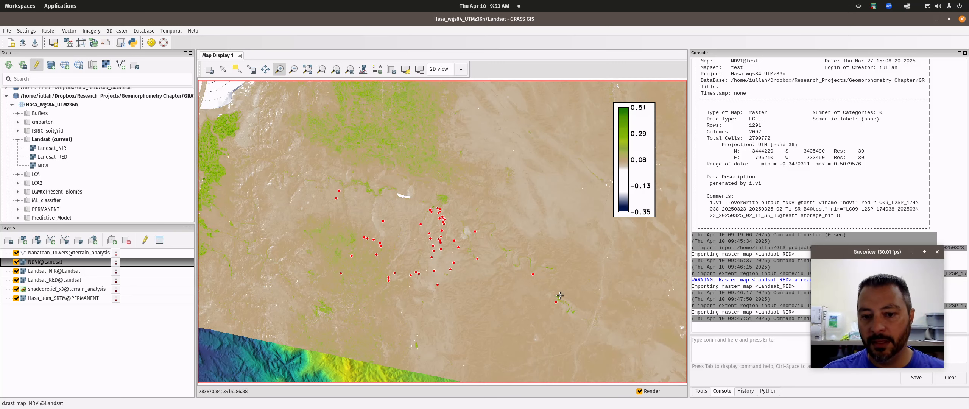
{"action": "left_click_drag", "start_coordinate": [545, 286], "coordinate": [598, 327]}
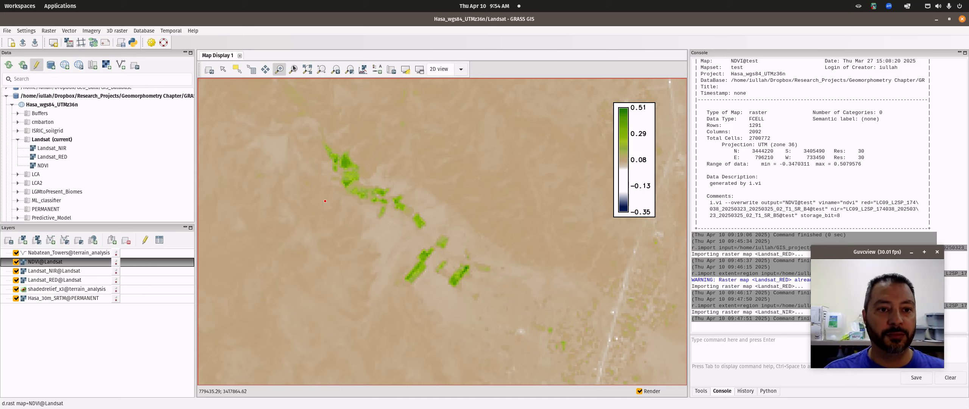
{"action": "left_click", "coordinate": [337, 68]}
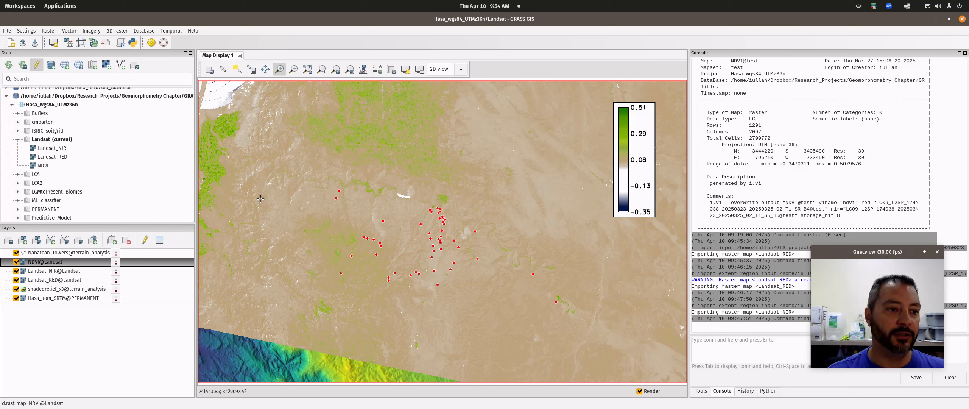
Step: Collapse the Landsat mapset and try to create a mapset named Trace21k in the Hasa_wgs84_UTMz36n project
{"action": "left_click", "coordinate": [17, 140]}
{"action": "right_click", "coordinate": [50, 106]}
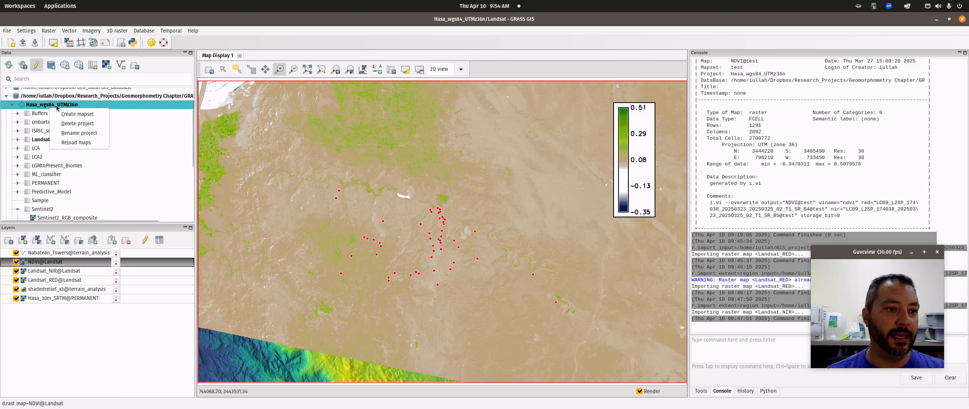
{"action": "left_click", "coordinate": [75, 114]}
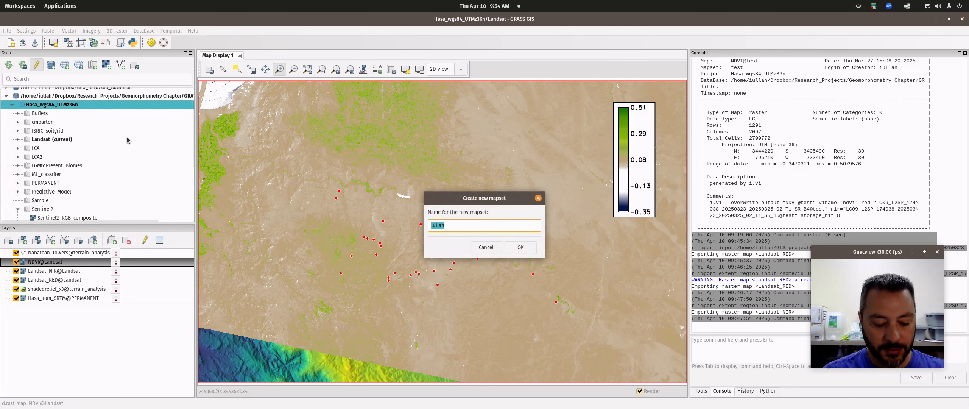
{"action": "type", "text": "Trace21k"}
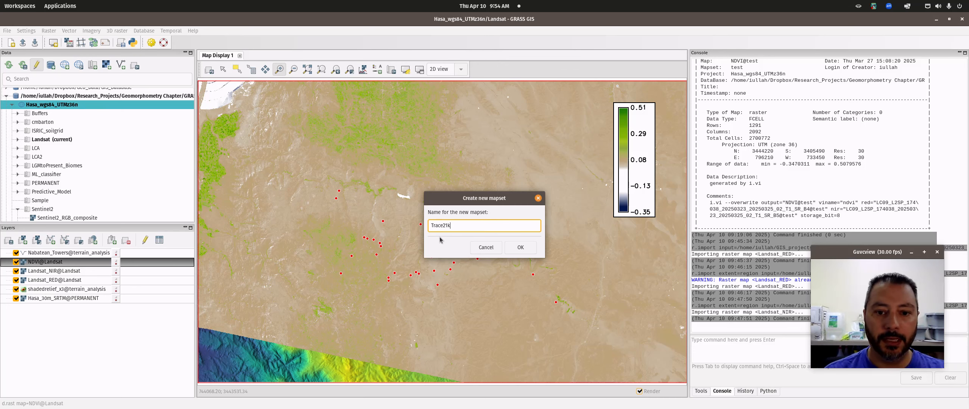
{"action": "left_click", "coordinate": [521, 247]}
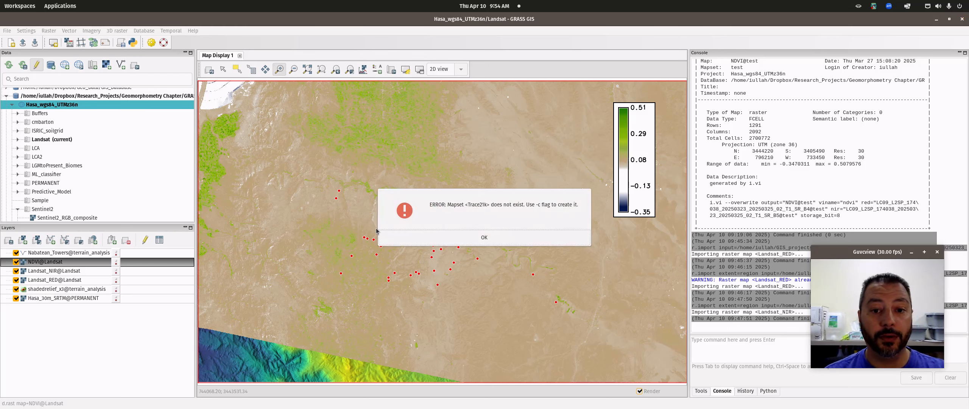
{"action": "left_click", "coordinate": [512, 240]}
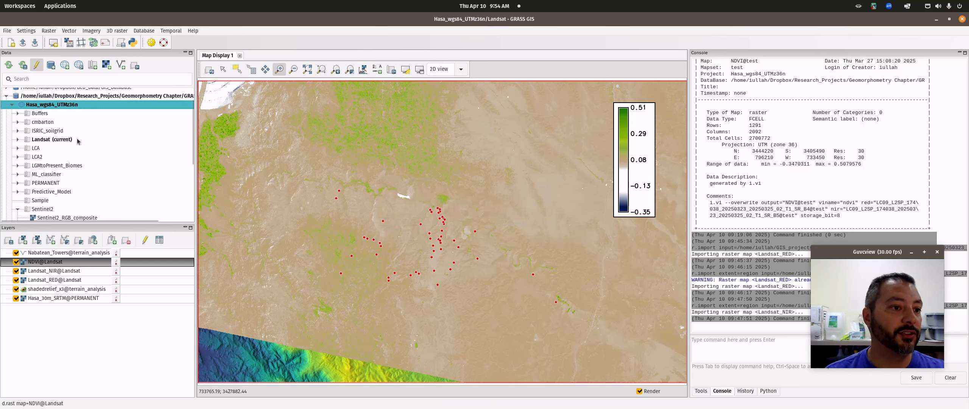
Step: Examine the project's list of mapsets and the CHELSA rasters stored in the existing TraCE21k mapset
{"action": "scroll", "coordinate": [79, 175], "scroll_direction": "down", "scroll_amount": 3}
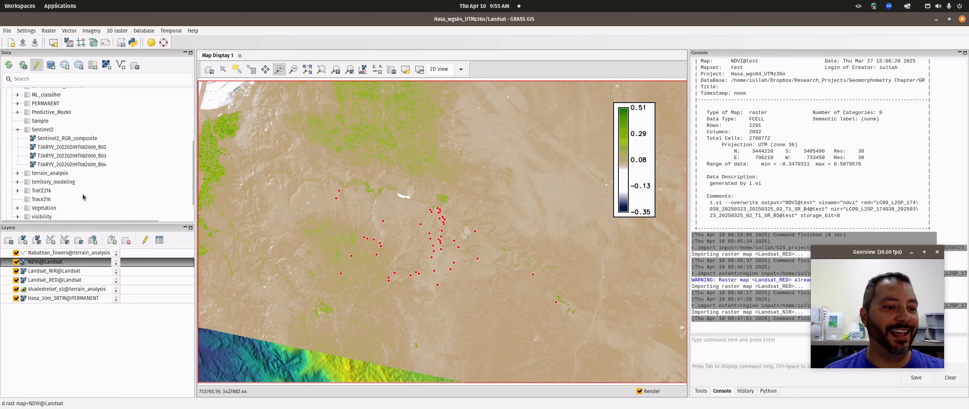
{"action": "scroll", "coordinate": [83, 197], "scroll_direction": "down", "scroll_amount": 1}
{"action": "left_click", "coordinate": [17, 161]}
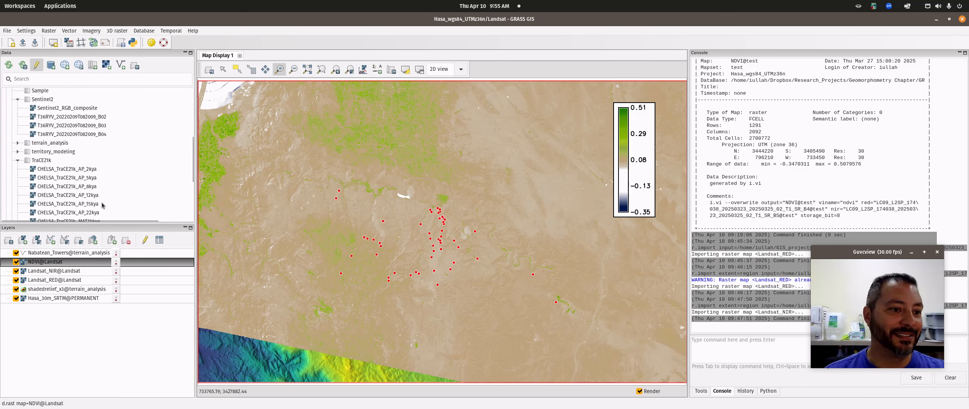
{"action": "scroll", "coordinate": [91, 197], "scroll_direction": "down", "scroll_amount": 2}
{"action": "scroll", "coordinate": [70, 184], "scroll_direction": "up", "scroll_amount": 2}
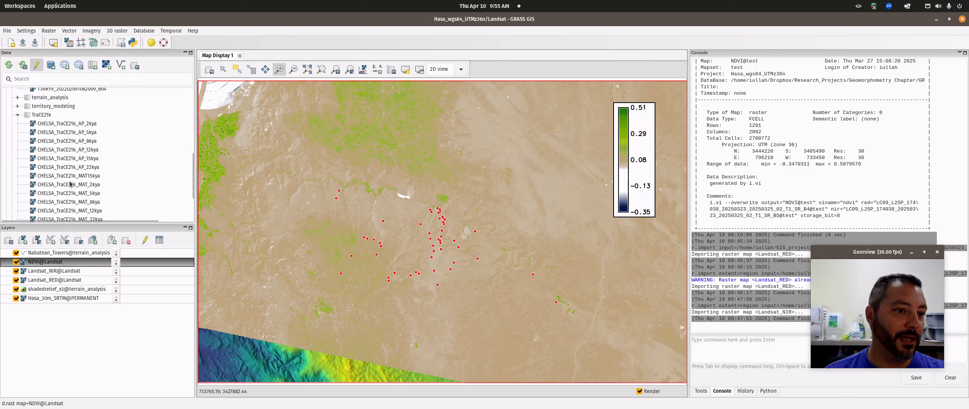
{"action": "left_click", "coordinate": [57, 162]}
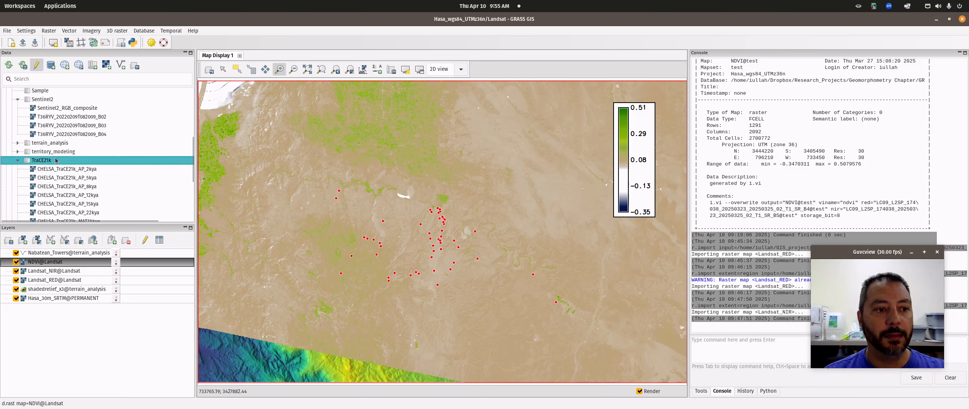
{"action": "left_click", "coordinate": [17, 161]}
{"action": "scroll", "coordinate": [74, 158], "scroll_direction": "up", "scroll_amount": 3}
{"action": "scroll", "coordinate": [73, 159], "scroll_direction": "up", "scroll_amount": 5}
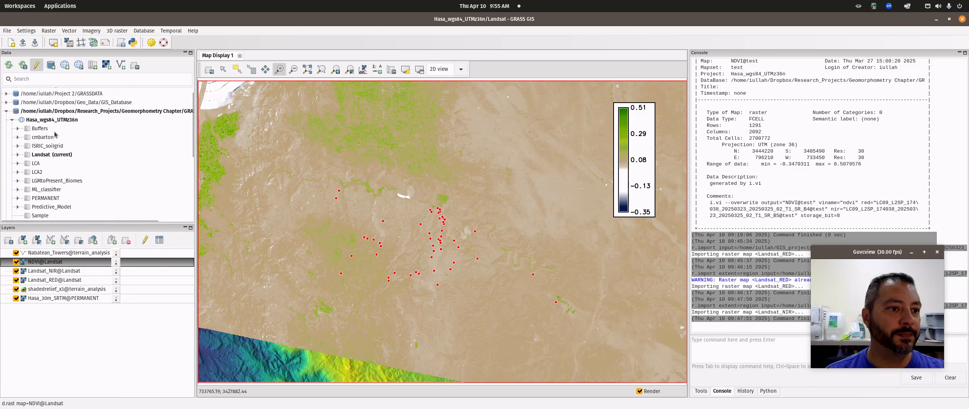
Step: Create a mapset named Trace21k_2 in the Hasa_wgs84_UTMz36n project and make it the current mapset
{"action": "right_click", "coordinate": [55, 120]}
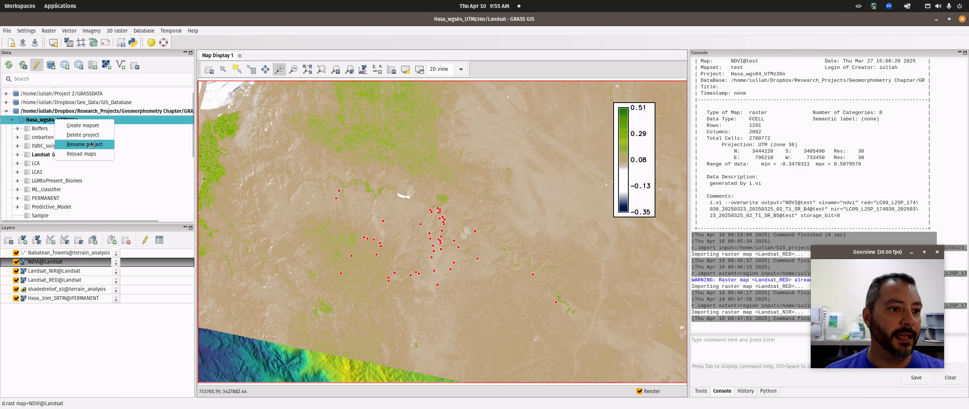
{"action": "left_click", "coordinate": [115, 133]}
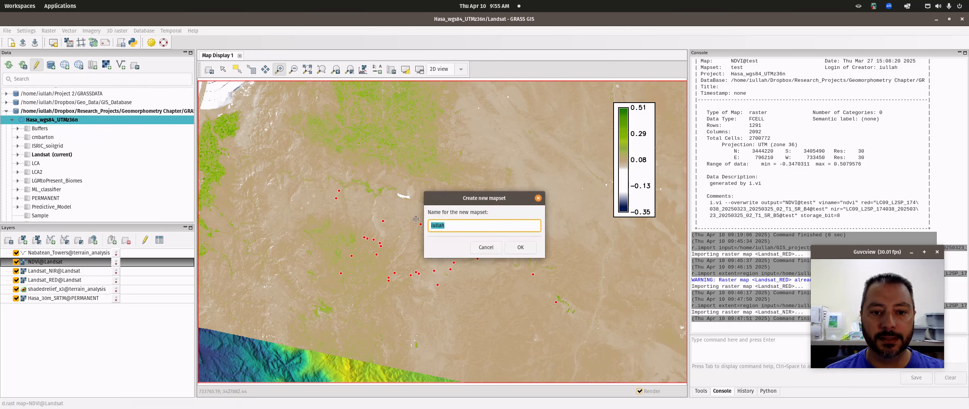
{"action": "type", "text": "Trace21k_2"}
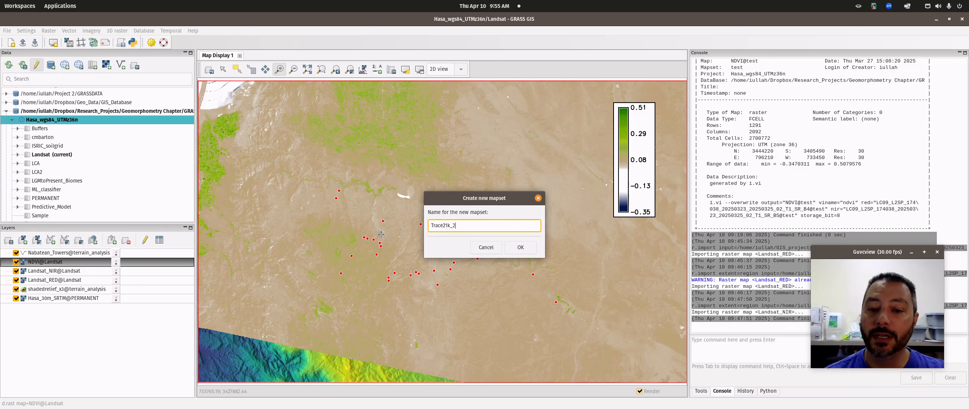
{"action": "left_click", "coordinate": [531, 244]}
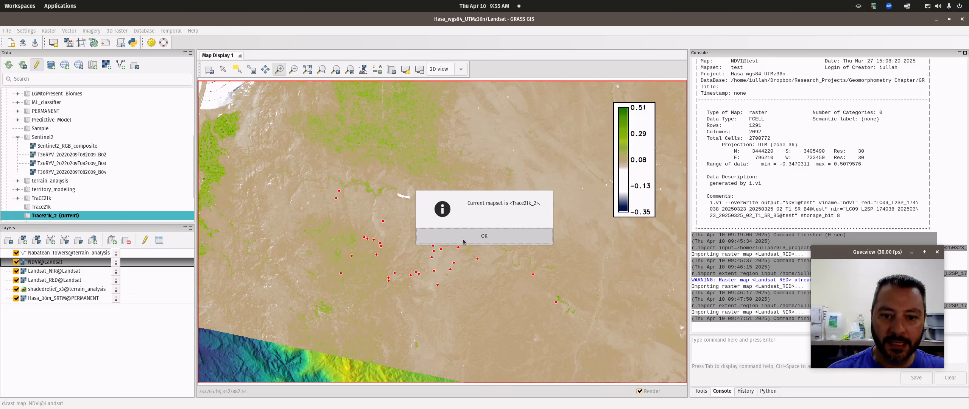
{"action": "key", "text": "Return"}
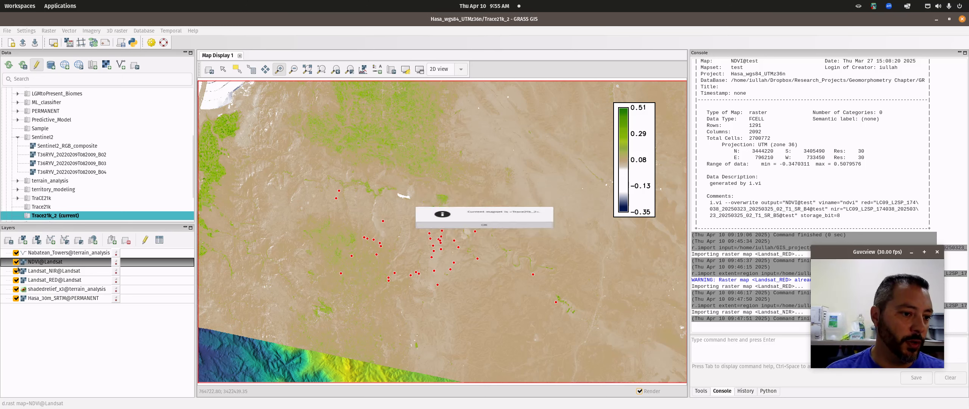
Step: Remove the NDVI, Landsat_NIR and Landsat_RED layers from the layer list
{"action": "left_click", "coordinate": [42, 281], "text": "shift"}
{"action": "right_click", "coordinate": [41, 274]}
{"action": "left_click", "coordinate": [62, 280]}
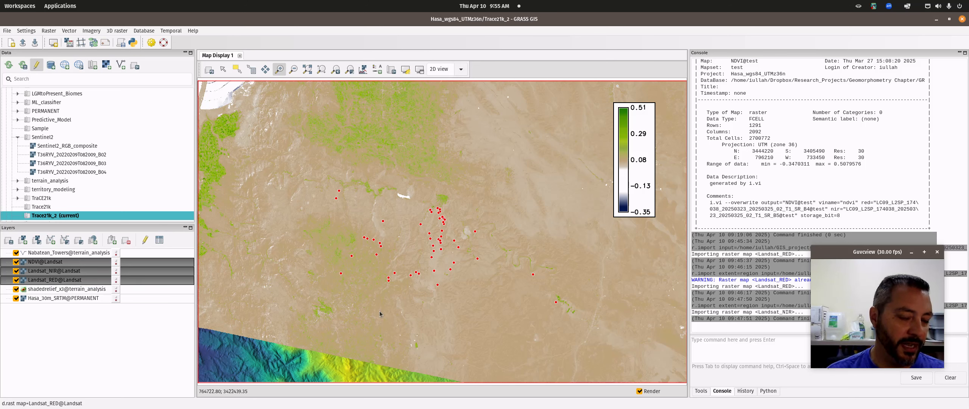
{"action": "left_click", "coordinate": [539, 247]}
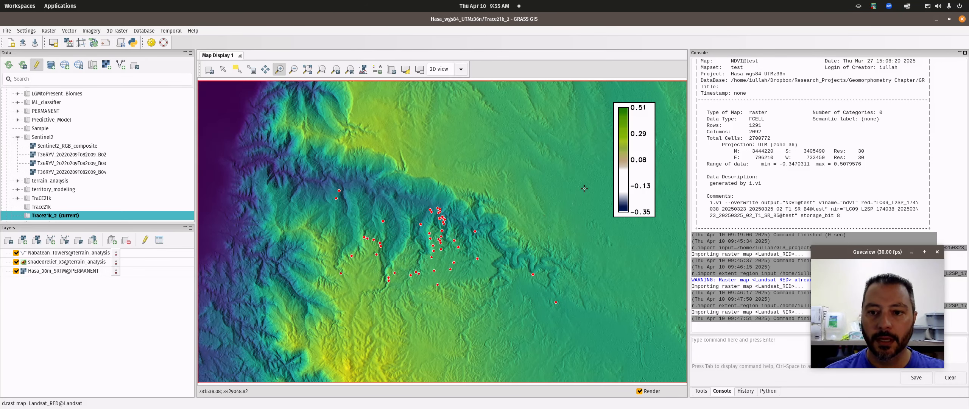
Step: Remove the NDVI legend from the map display
{"action": "left_click", "coordinate": [223, 70]}
{"action": "right_click", "coordinate": [630, 139]}
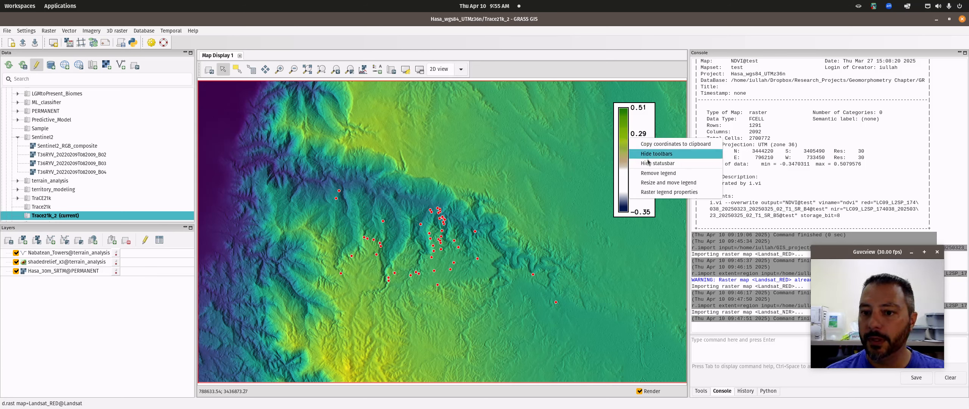
{"action": "left_click", "coordinate": [658, 173]}
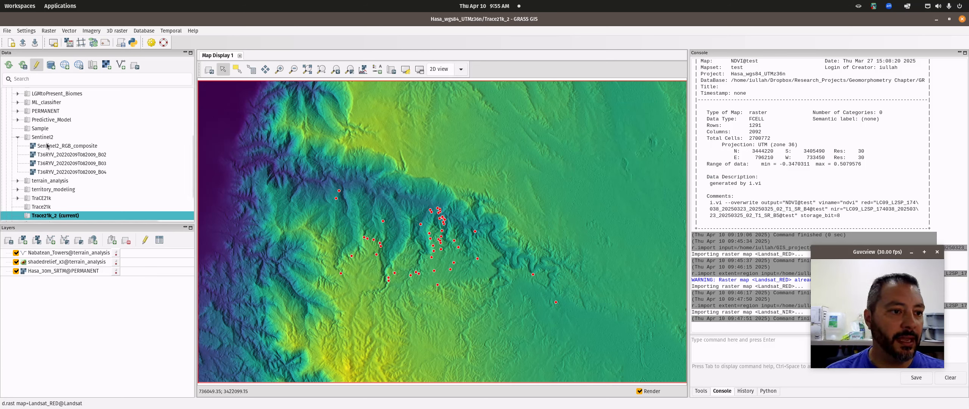
Step: Start a simplified raster import with reprojection, using a directory as the source and GeoTIFF as the format
{"action": "scroll", "coordinate": [37, 206], "scroll_direction": "down", "scroll_amount": 1}
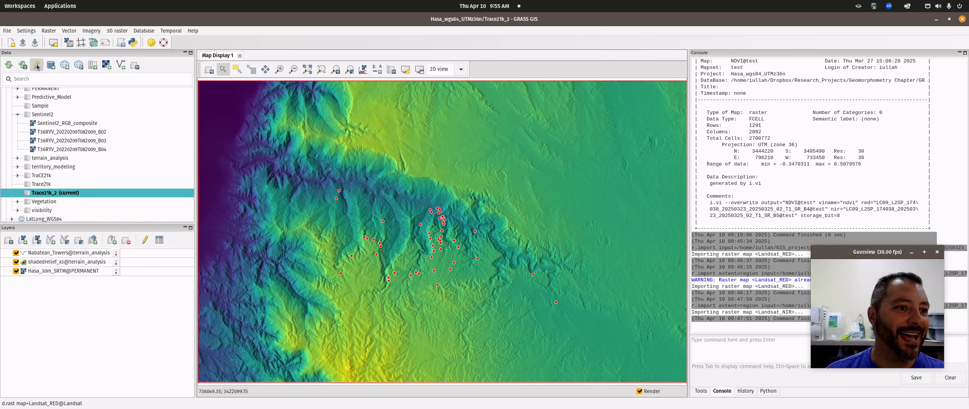
{"action": "left_click", "coordinate": [7, 32]}
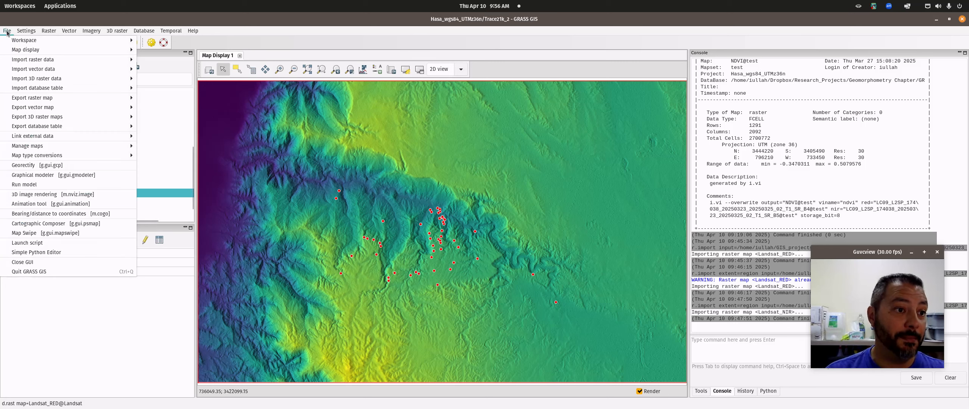
{"action": "mouse_move", "coordinate": [42, 59]}
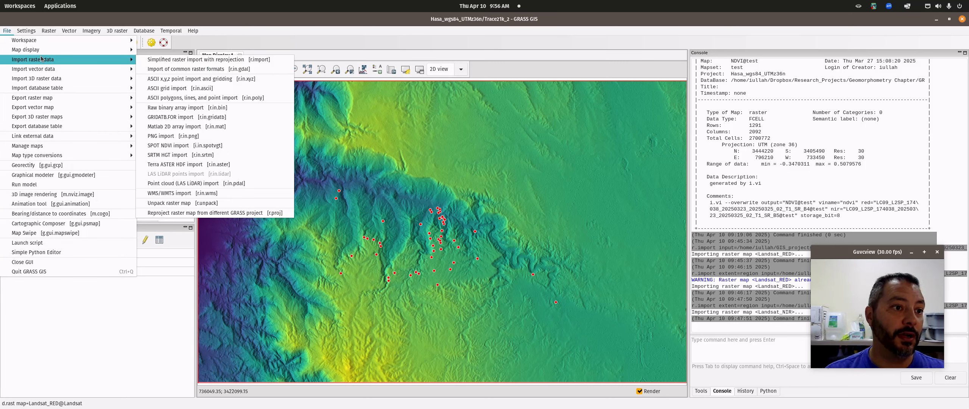
{"action": "left_click", "coordinate": [195, 61]}
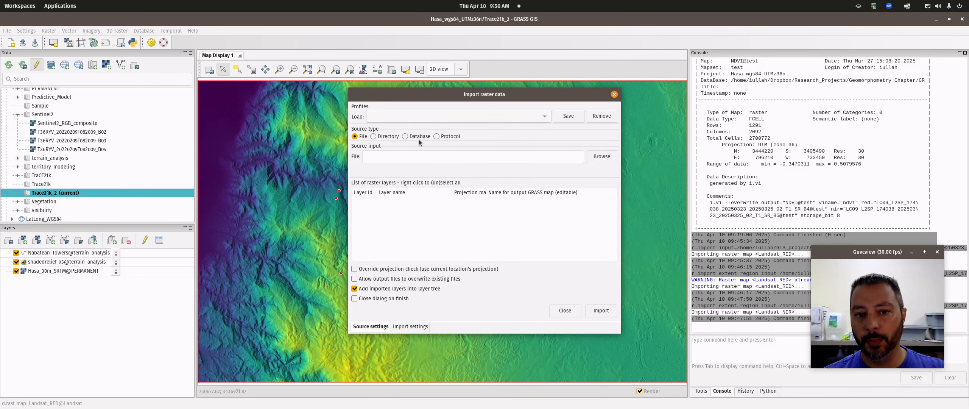
{"action": "left_click", "coordinate": [389, 138]}
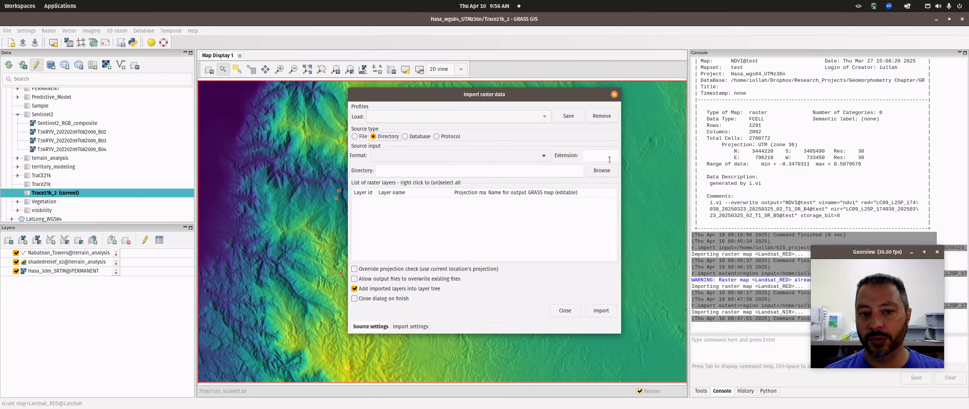
{"action": "left_click", "coordinate": [543, 156]}
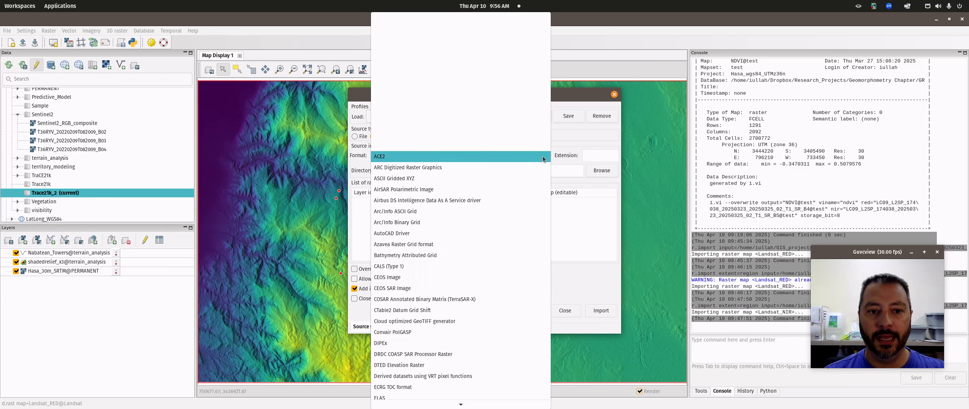
{"action": "scroll", "coordinate": [466, 364], "scroll_direction": "down", "scroll_amount": 5}
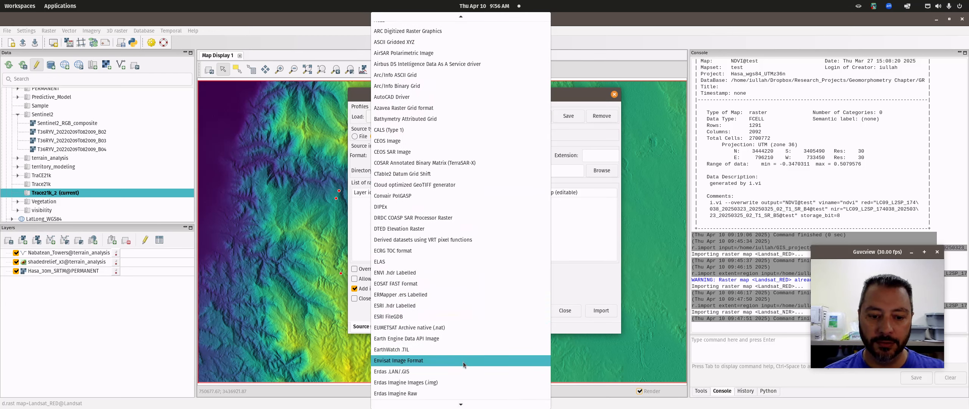
{"action": "scroll", "coordinate": [416, 364], "scroll_direction": "down", "scroll_amount": 3}
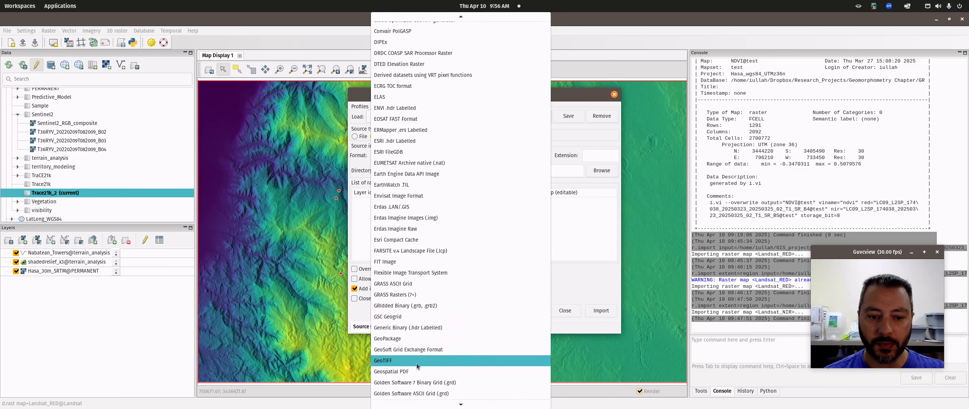
{"action": "left_click", "coordinate": [411, 362]}
Step: Choose the TRACE21K_Wadi_Hasa folder inside GIS_projects/Project_3 as the input directory for the raster import
{"action": "left_click", "coordinate": [593, 172]}
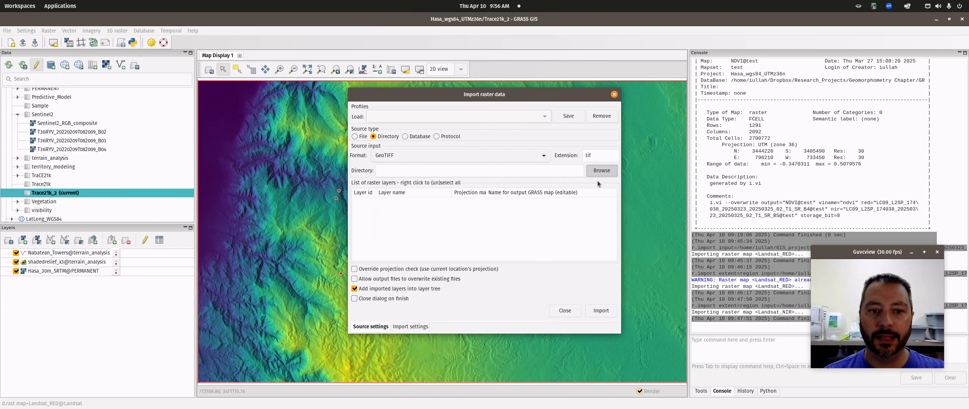
{"action": "double_click", "coordinate": [365, 145]}
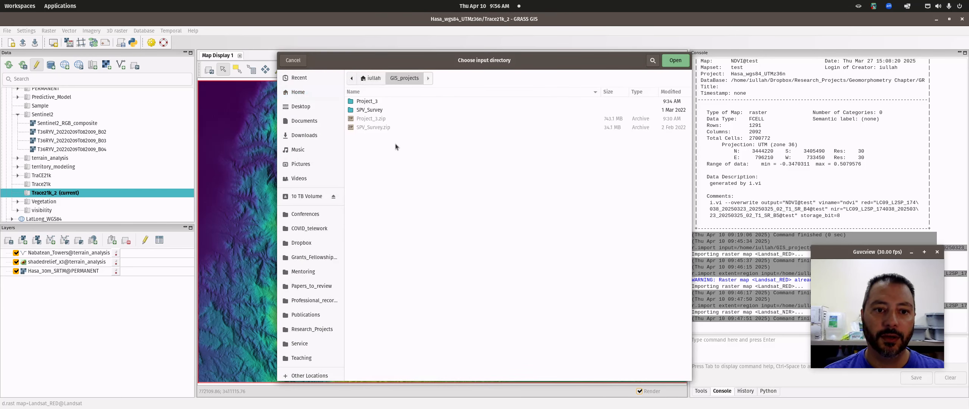
{"action": "double_click", "coordinate": [371, 103]}
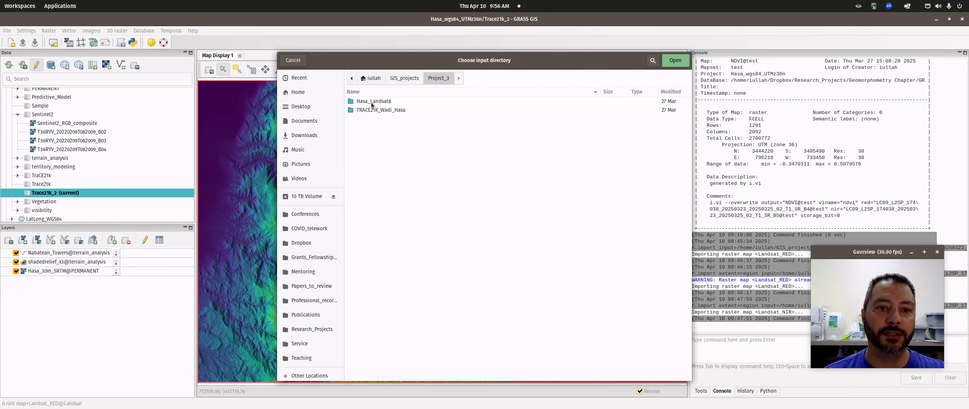
{"action": "left_click", "coordinate": [378, 112]}
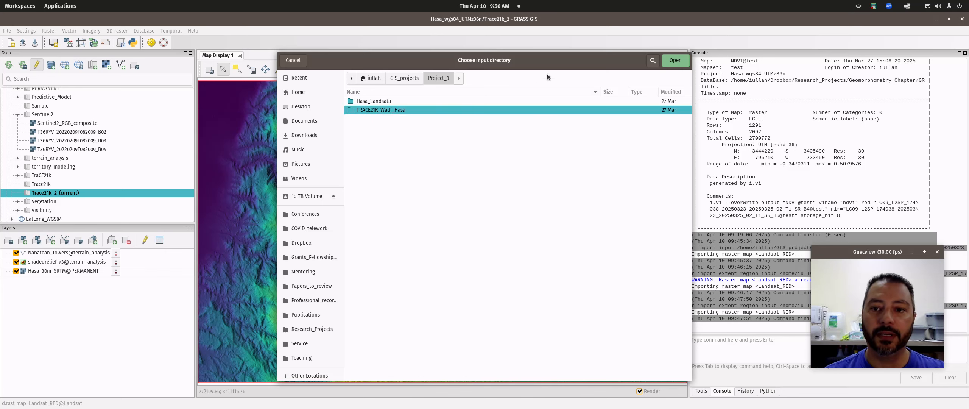
{"action": "double_click", "coordinate": [381, 109]}
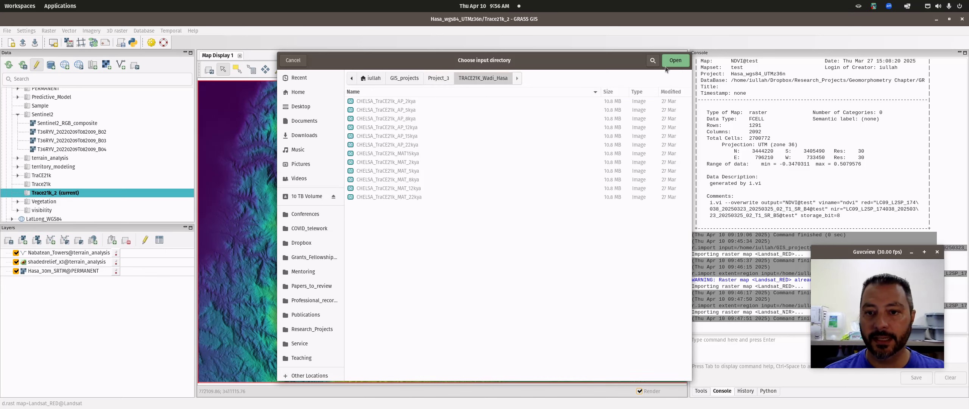
{"action": "left_click", "coordinate": [678, 61]}
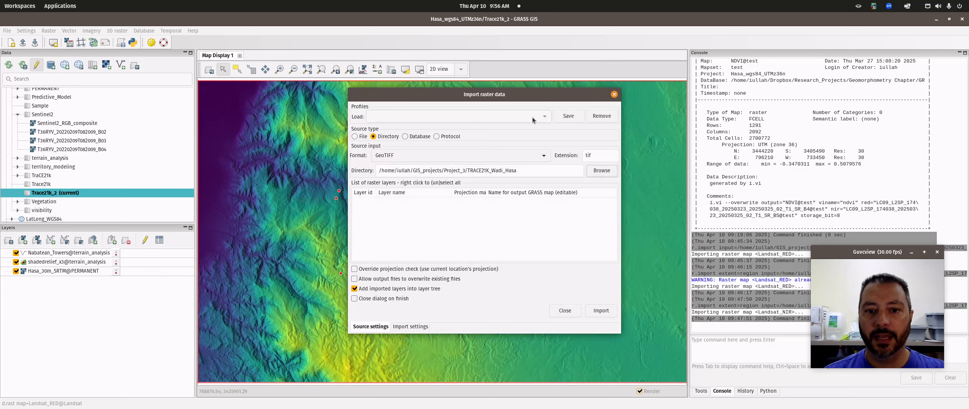
Step: Switch to the file manager and examine the raster files and their names in Project_3/TRACE21K_Wadi_Hasa
{"action": "left_click_drag", "start_coordinate": [474, 95], "coordinate": [375, 43]}
{"action": "mouse_move", "coordinate": [0, 0]}
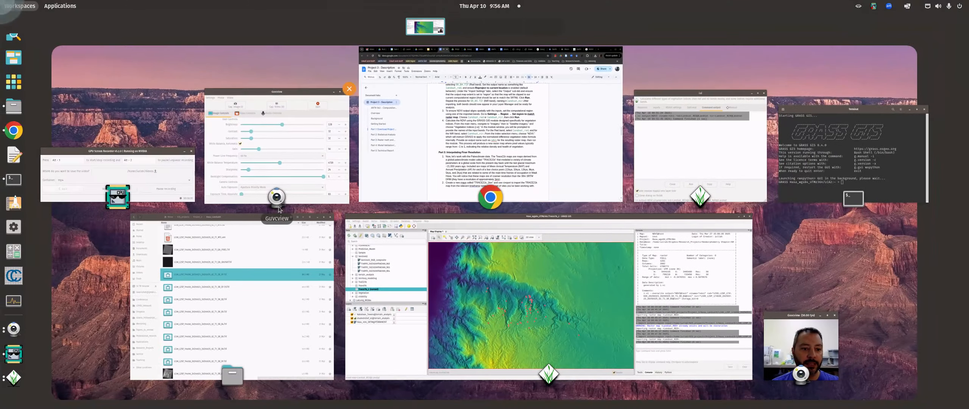
{"action": "left_click", "coordinate": [229, 267]}
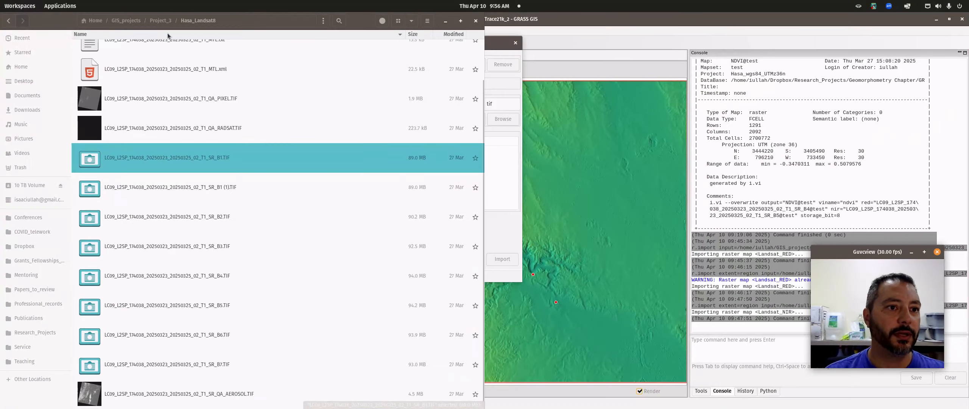
{"action": "left_click", "coordinate": [160, 21]}
{"action": "double_click", "coordinate": [152, 92]}
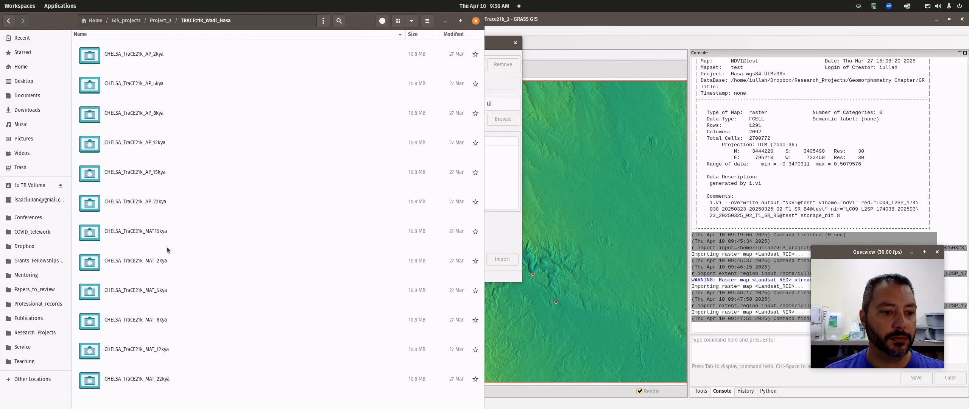
Step: Return to GRASS GIS, clear the file extension for the raster import, and reopen the input directory selection
{"action": "left_click", "coordinate": [507, 86]}
{"action": "left_click_drag", "start_coordinate": [503, 106], "coordinate": [477, 107]}
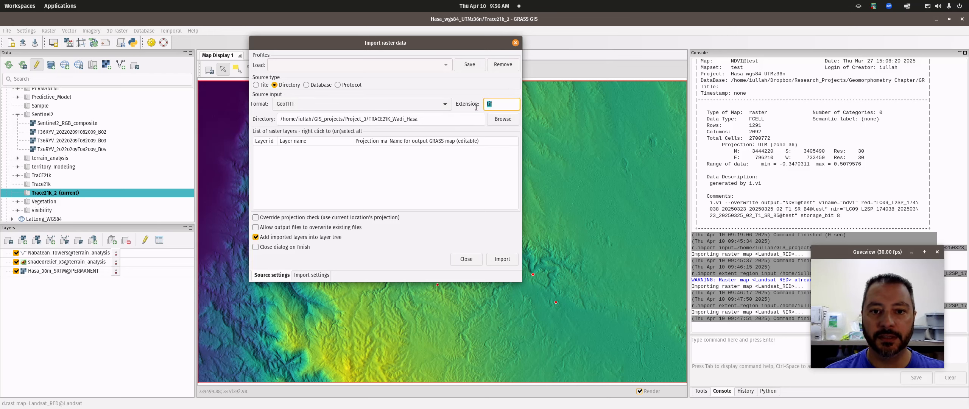
{"action": "key", "text": "BackSpace"}
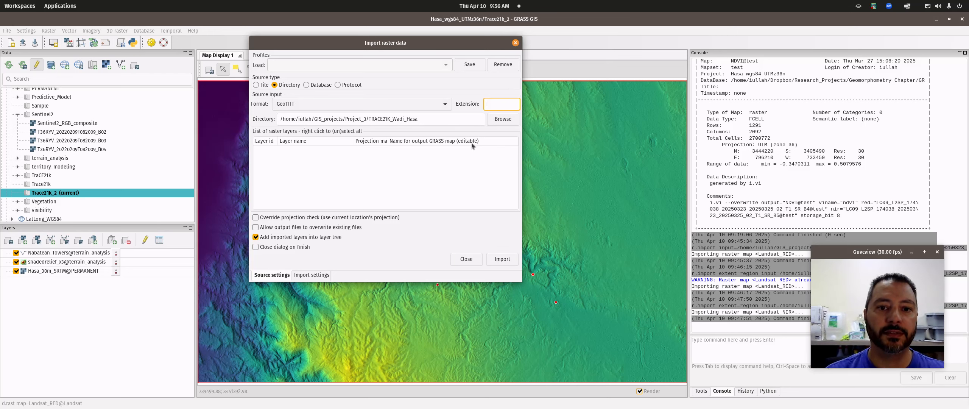
{"action": "left_click", "coordinate": [502, 118]}
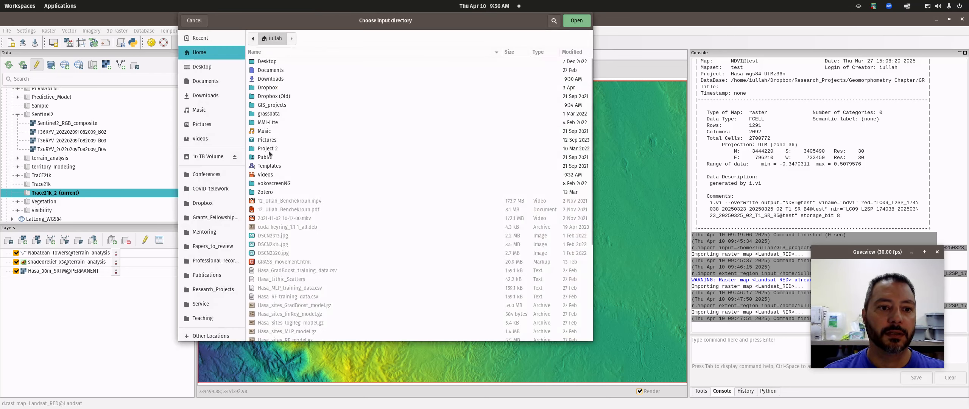
Step: Try to load the GeoTIFF rasters from the whole GIS_projects/Project_3/TRACE21K_Wadi_Hasa directory
{"action": "double_click", "coordinate": [274, 105]}
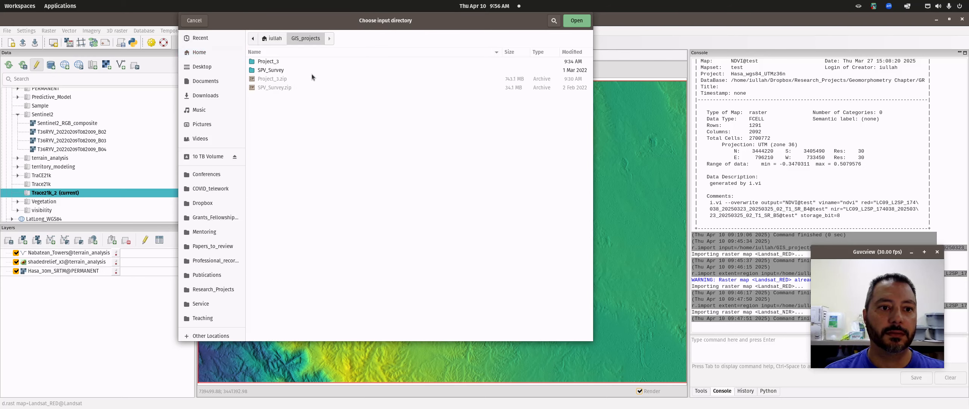
{"action": "double_click", "coordinate": [269, 62]}
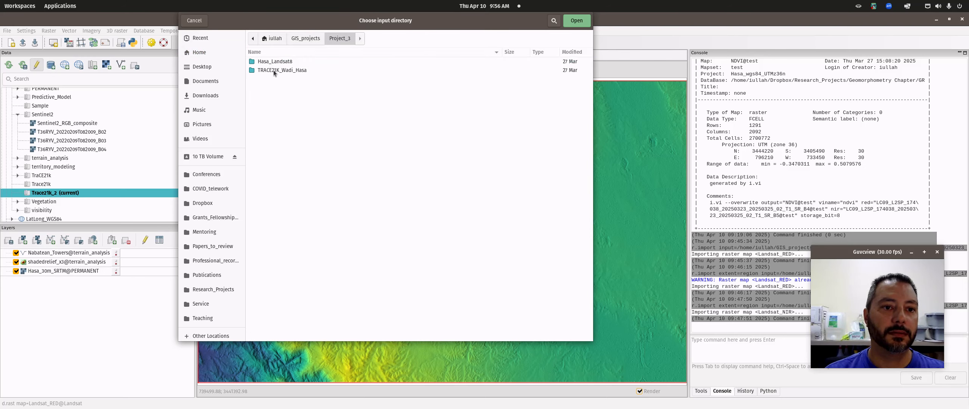
{"action": "double_click", "coordinate": [274, 70]}
{"action": "left_click", "coordinate": [575, 21]}
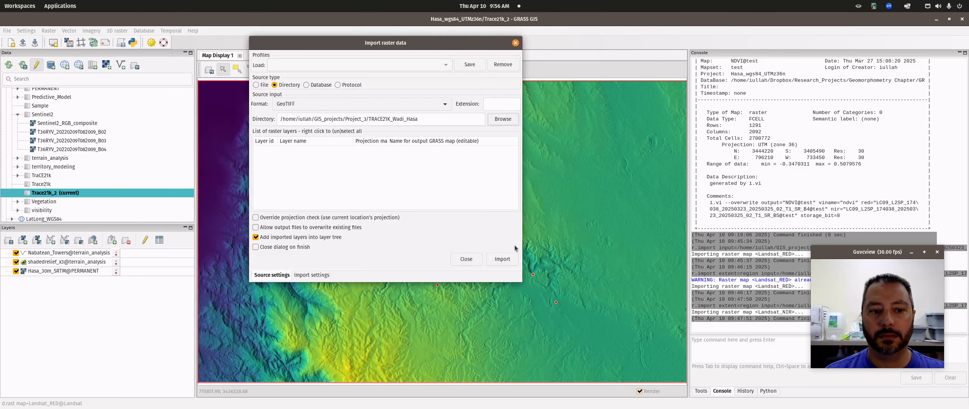
{"action": "left_click_drag", "start_coordinate": [520, 279], "coordinate": [653, 341]}
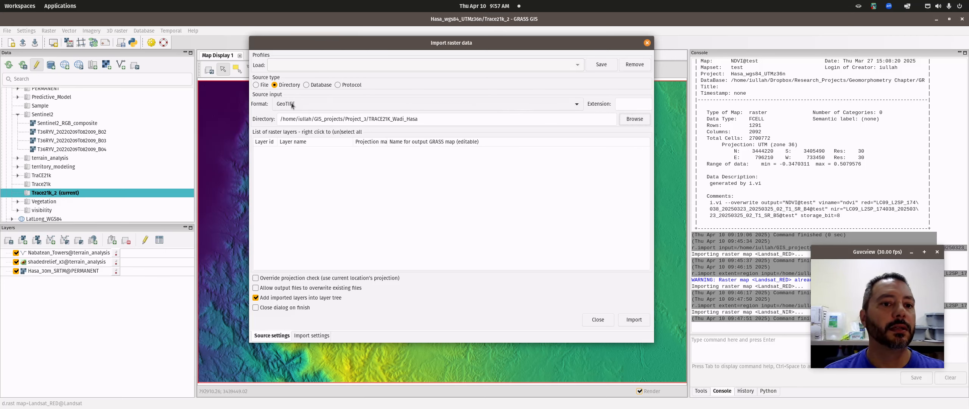
Step: Switch the import source to a single file and browse to the GIS_projects/Project_3/TRACE21K_Wadi_Hasa folder
{"action": "left_click", "coordinate": [256, 85]}
{"action": "left_click", "coordinate": [634, 105]}
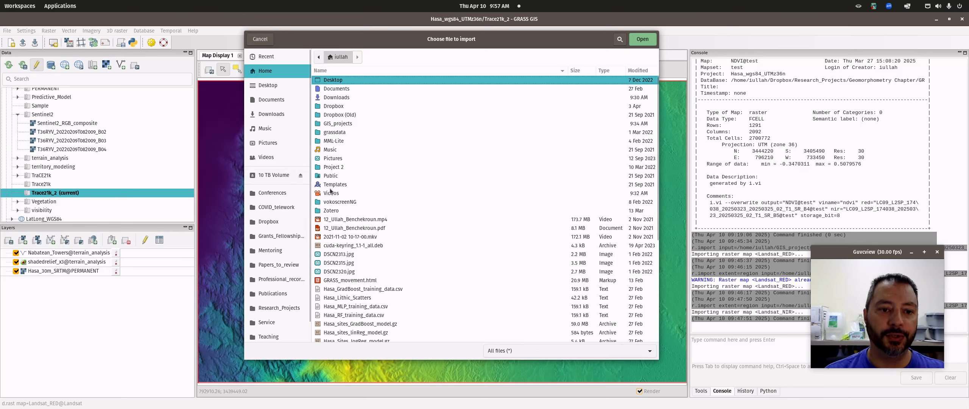
{"action": "double_click", "coordinate": [334, 125]}
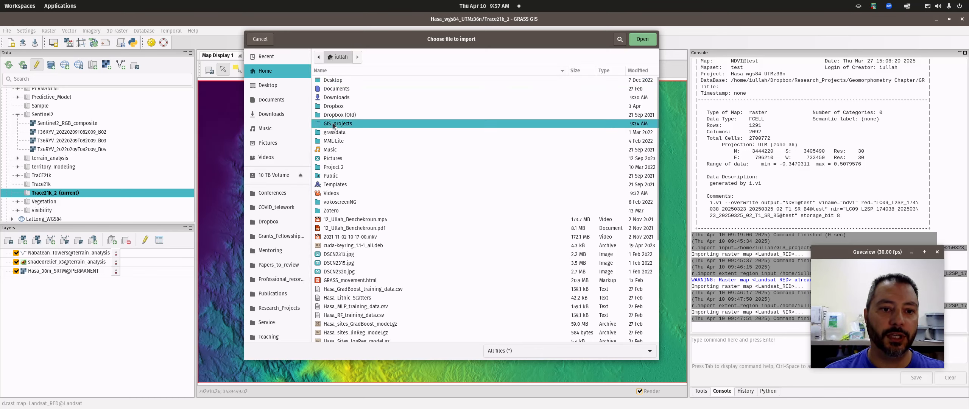
{"action": "double_click", "coordinate": [343, 82]}
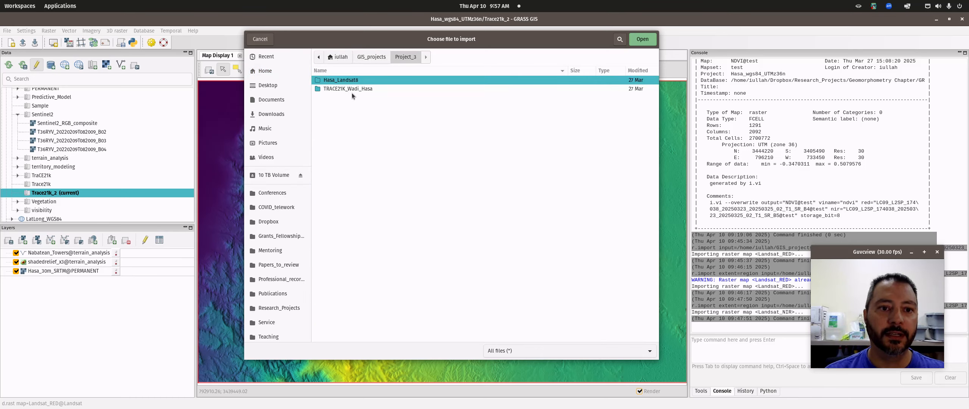
{"action": "double_click", "coordinate": [352, 91]}
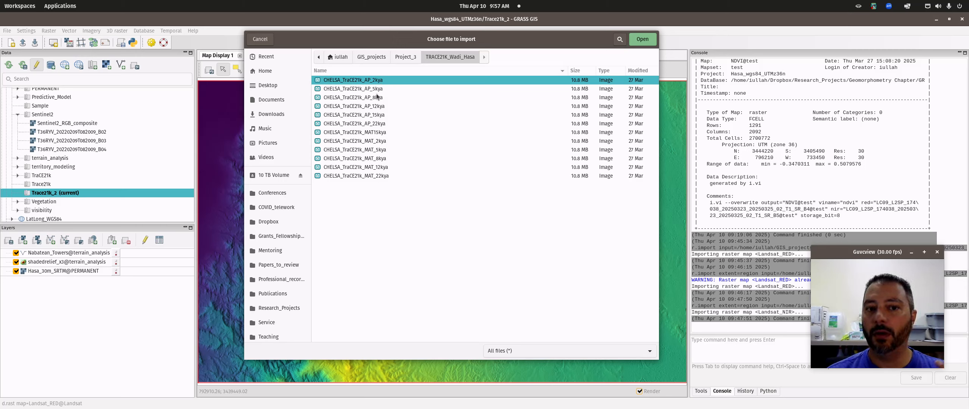
Step: Choose CHELSA_TraCE21k_AP_2kya as the raster to import, keeping the default output map name
{"action": "left_click", "coordinate": [352, 90]}
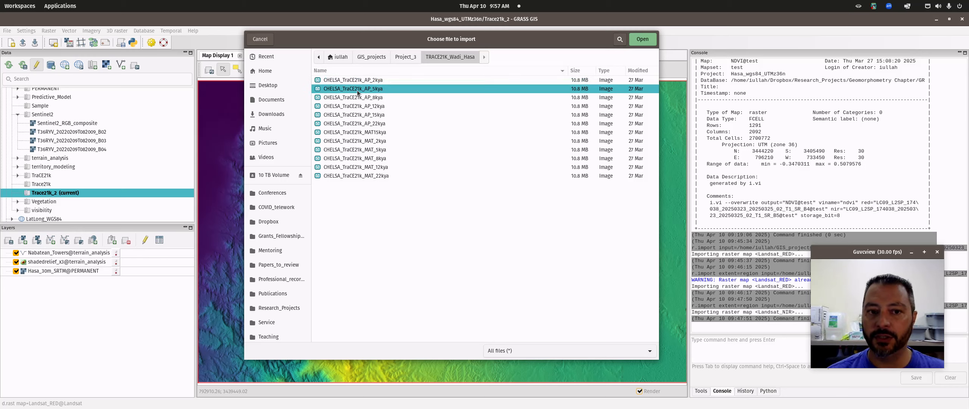
{"action": "left_click", "coordinate": [386, 99]}
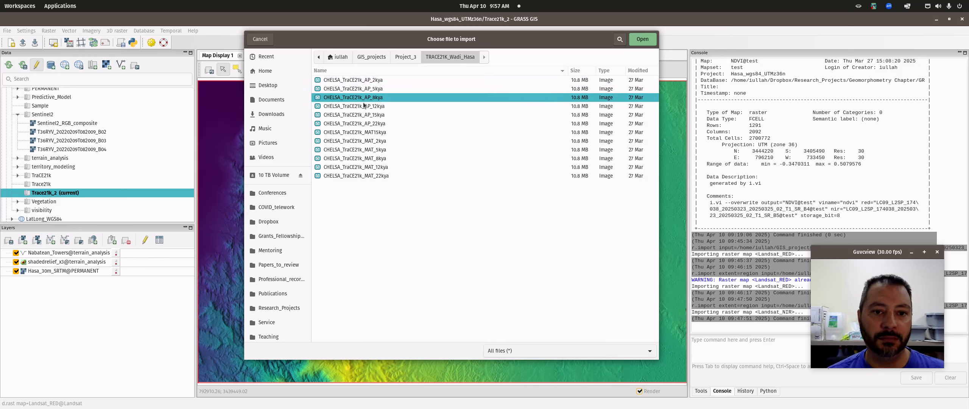
{"action": "left_click", "coordinate": [394, 107]}
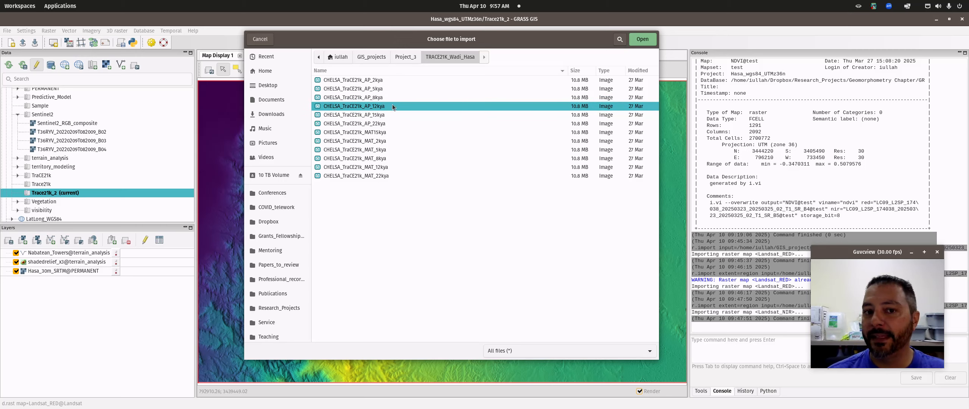
{"action": "left_click", "coordinate": [371, 124]}
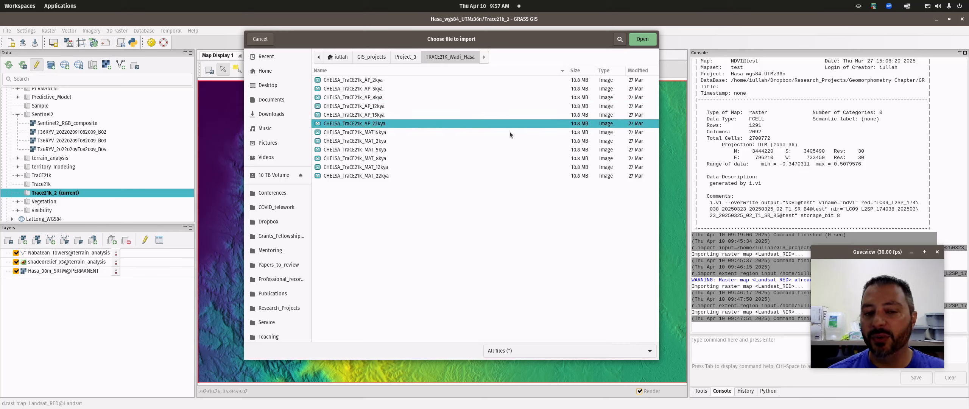
{"action": "left_click", "coordinate": [373, 79]}
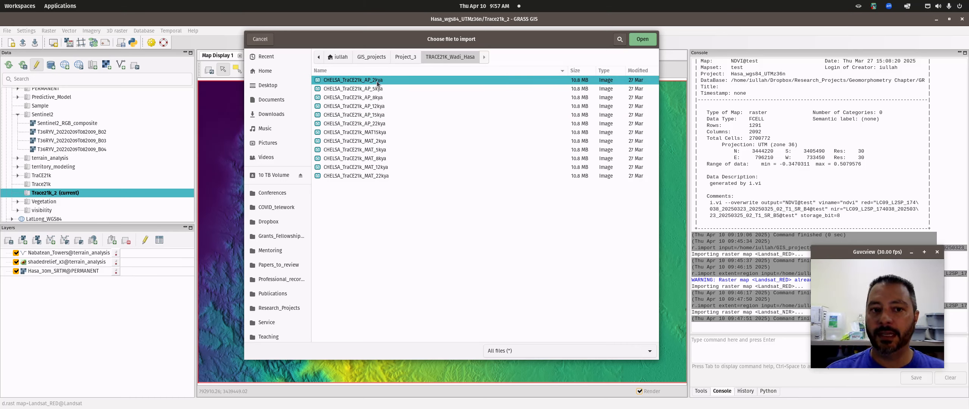
{"action": "double_click", "coordinate": [378, 81]}
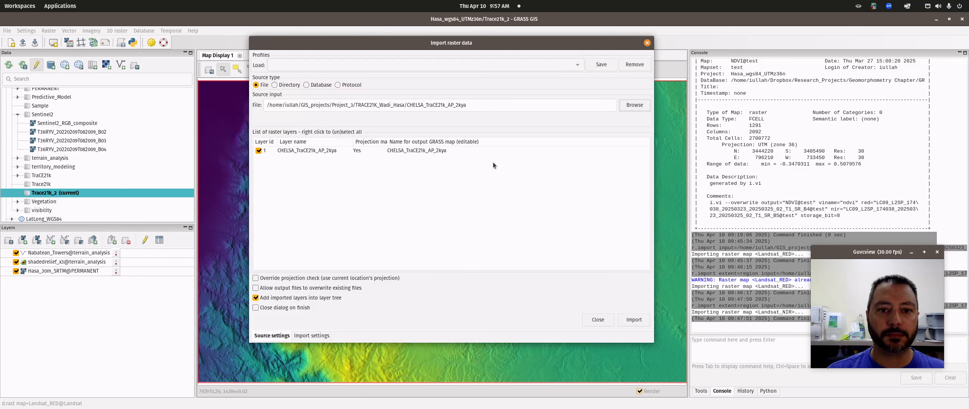
{"action": "left_click", "coordinate": [425, 153]}
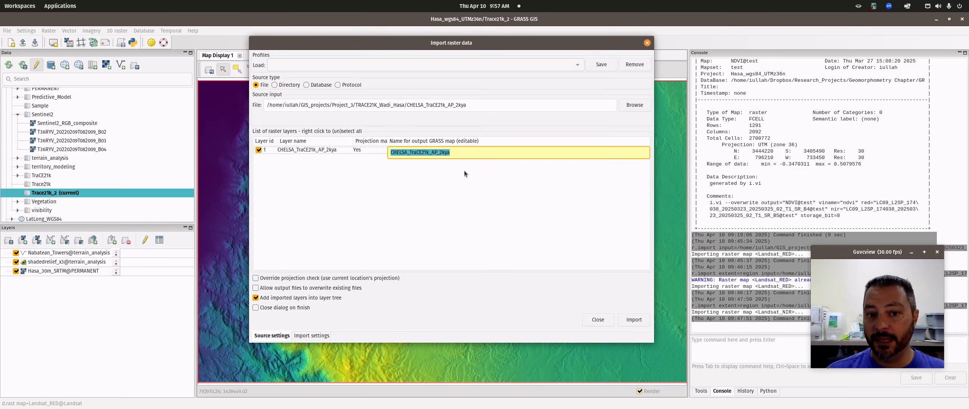
{"action": "left_click", "coordinate": [454, 169]}
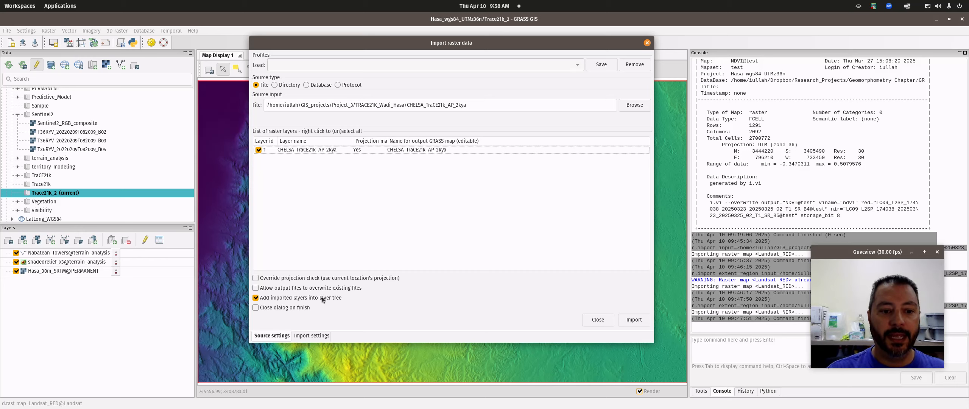
Step: In the import settings, set the output raster extent to region and the reprojection resampling method to lanczos
{"action": "left_click", "coordinate": [315, 336]}
{"action": "left_click", "coordinate": [289, 57]}
{"action": "left_click", "coordinate": [359, 103]}
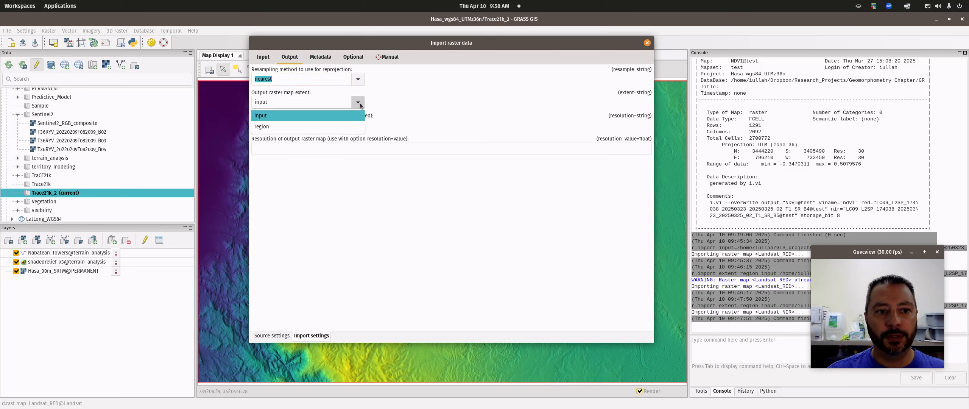
{"action": "left_click", "coordinate": [293, 127]}
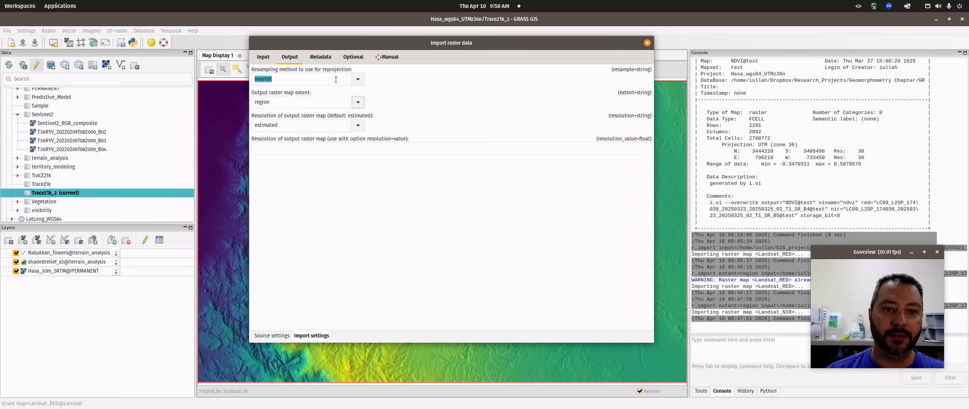
{"action": "left_click", "coordinate": [358, 79]}
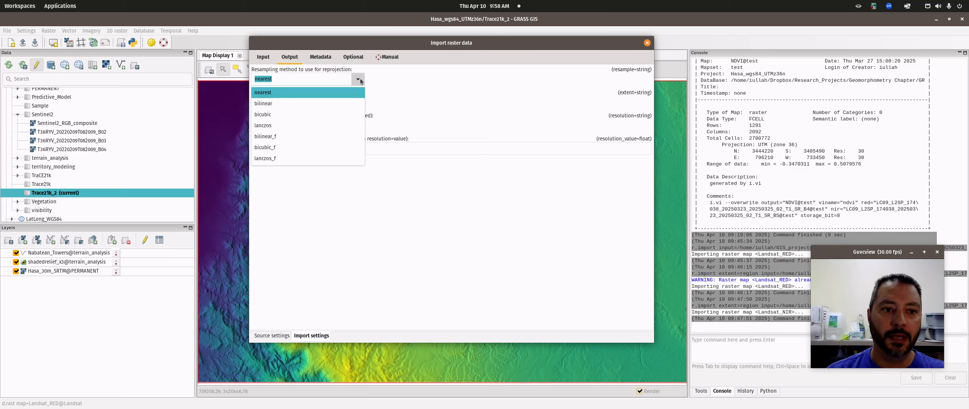
{"action": "left_click", "coordinate": [313, 125]}
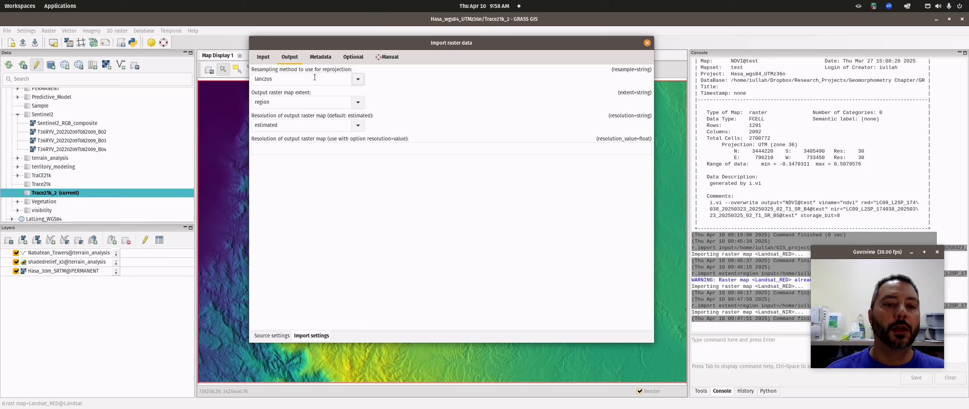
{"action": "left_click", "coordinate": [357, 79]}
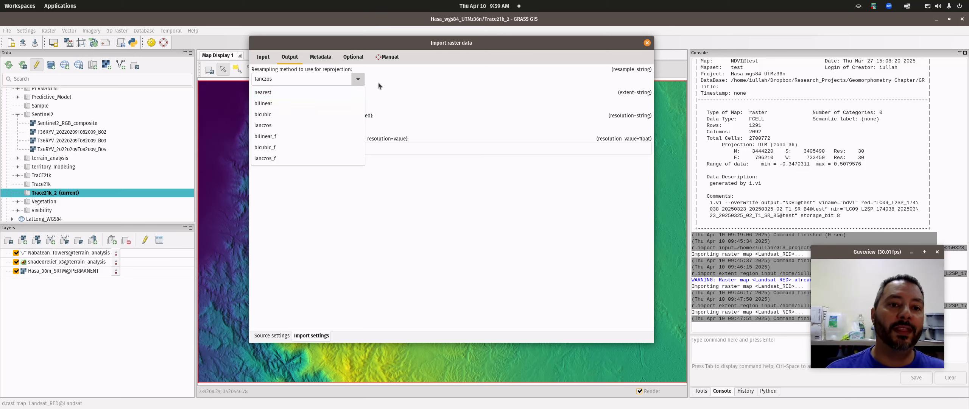
{"action": "left_click", "coordinate": [418, 114]}
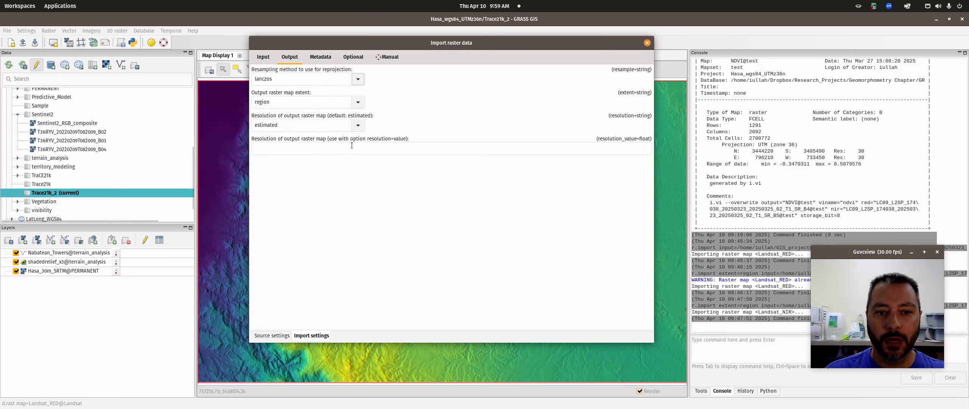
Step: Return to the source settings and import the CHELSA_TraCE21k_AP_2kya raster
{"action": "left_click", "coordinate": [270, 60]}
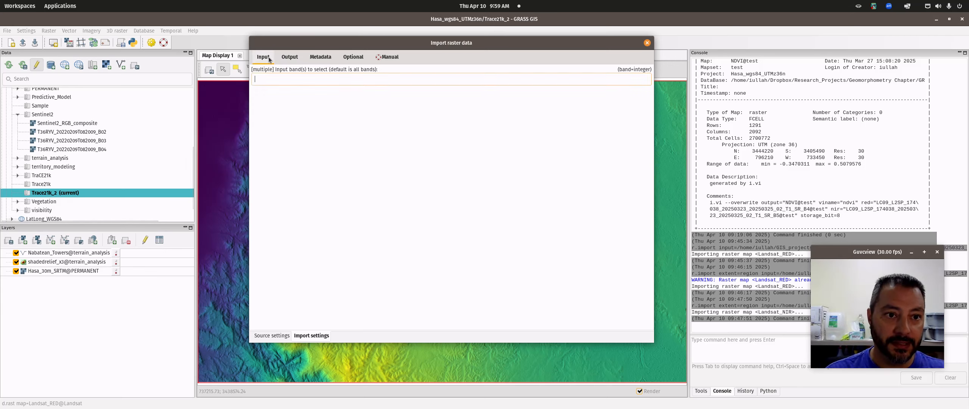
{"action": "left_click", "coordinate": [267, 336]}
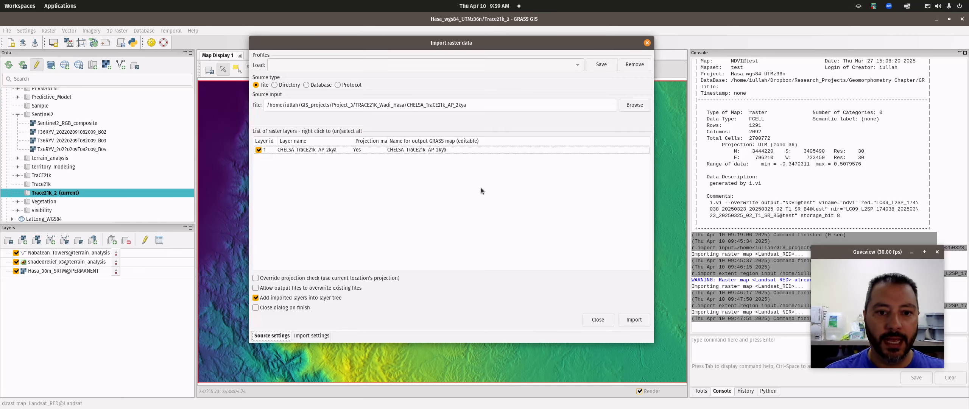
{"action": "left_click", "coordinate": [633, 320]}
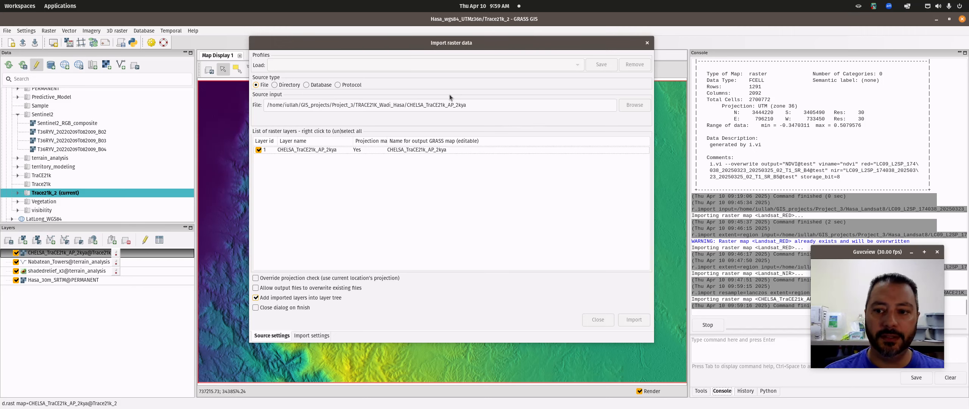
Step: Print the metadata of the imported CHELSA_TraCE21k_AP_2kya layer and clear the covering windows to read it in the console
{"action": "left_click_drag", "start_coordinate": [472, 42], "coordinate": [809, 55]}
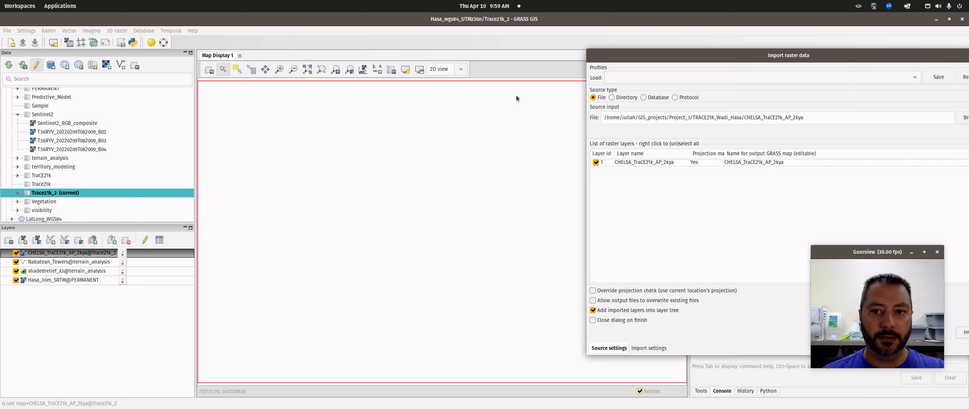
{"action": "left_click_drag", "start_coordinate": [697, 58], "coordinate": [115, 76]}
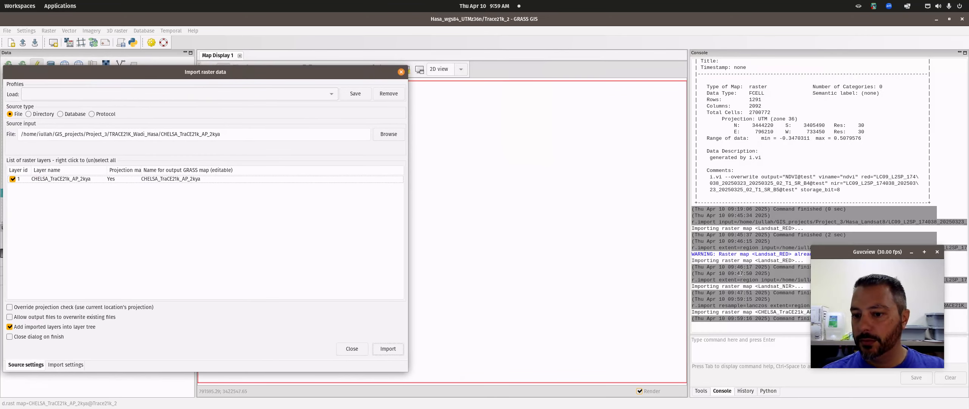
{"action": "left_click_drag", "start_coordinate": [906, 254], "coordinate": [910, 124]}
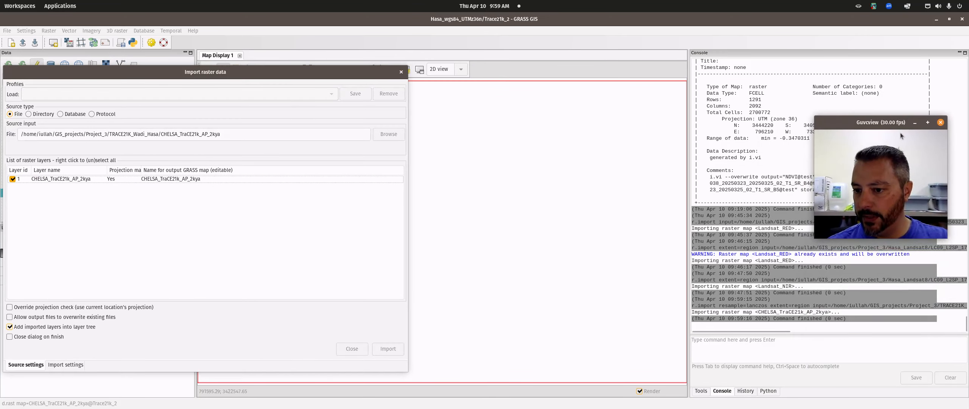
{"action": "left_click_drag", "start_coordinate": [227, 71], "coordinate": [869, 85]}
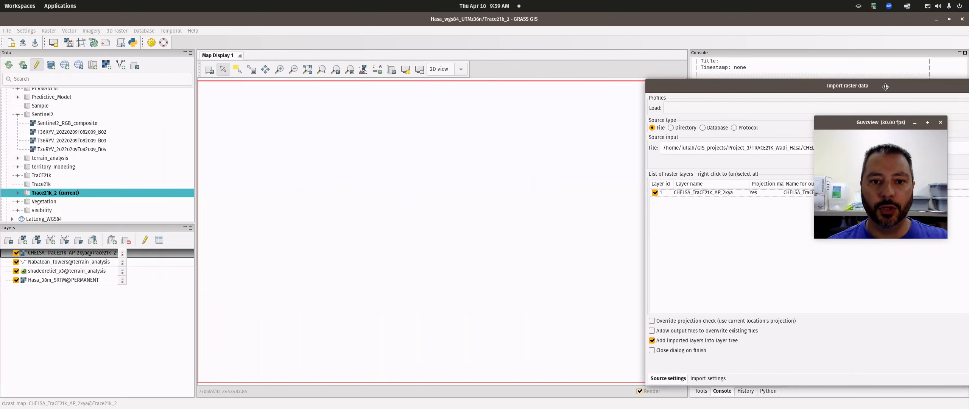
{"action": "right_click", "coordinate": [57, 253]}
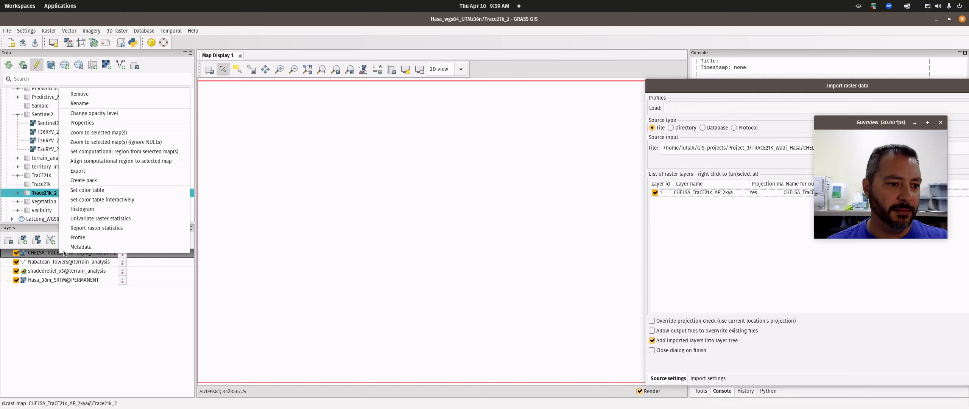
{"action": "left_click", "coordinate": [73, 247]}
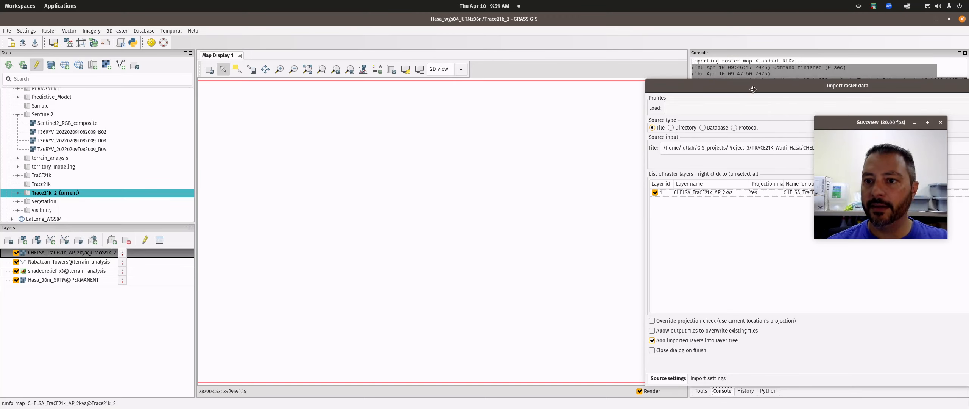
{"action": "left_click_drag", "start_coordinate": [754, 87], "coordinate": [211, 88]}
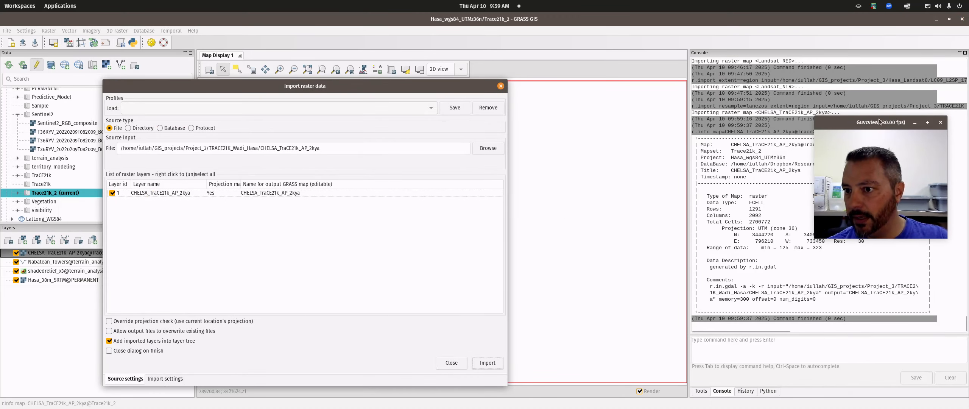
{"action": "left_click_drag", "start_coordinate": [871, 122], "coordinate": [858, 46]}
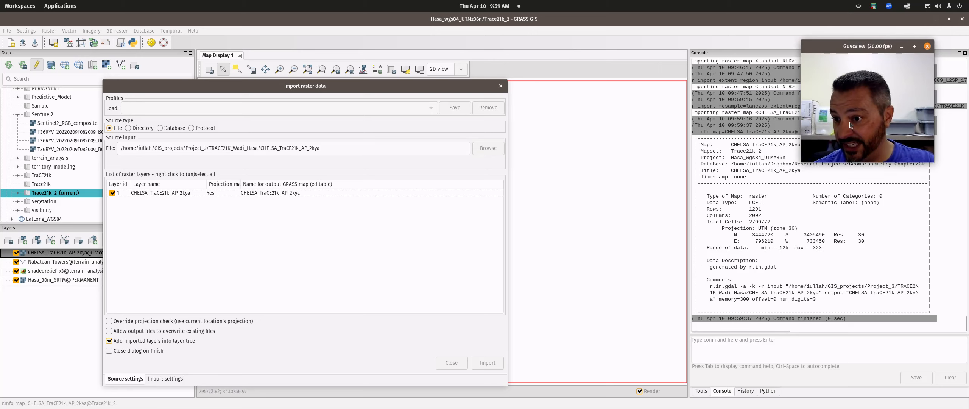
Step: Uncover the layer list and map, and apply the viridis color table to the imported CHELSA_TraCE21k_AP_2kya layer
{"action": "left_click_drag", "start_coordinate": [269, 84], "coordinate": [874, 95]}
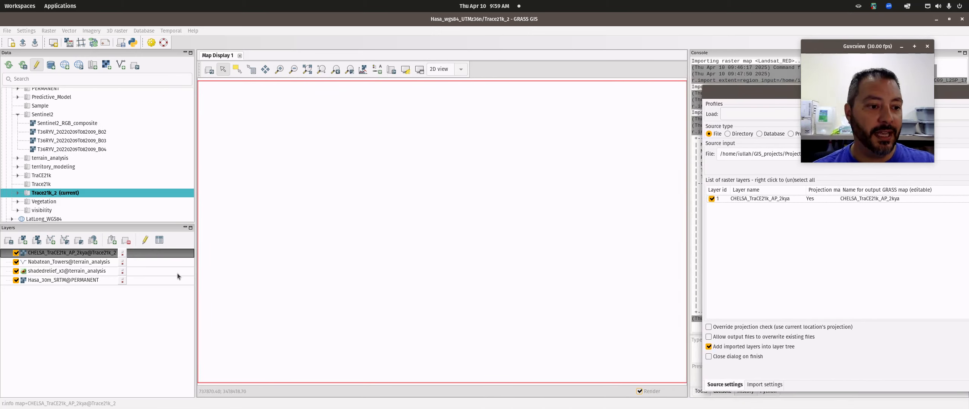
{"action": "right_click", "coordinate": [78, 254]}
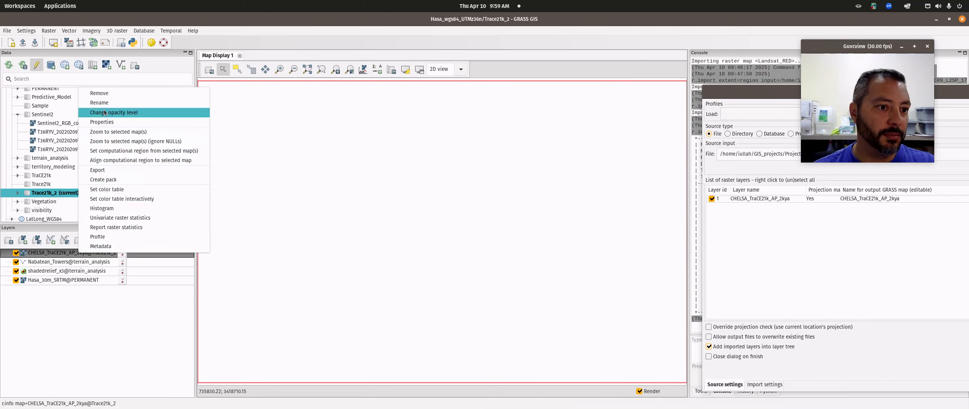
{"action": "left_click", "coordinate": [123, 189]}
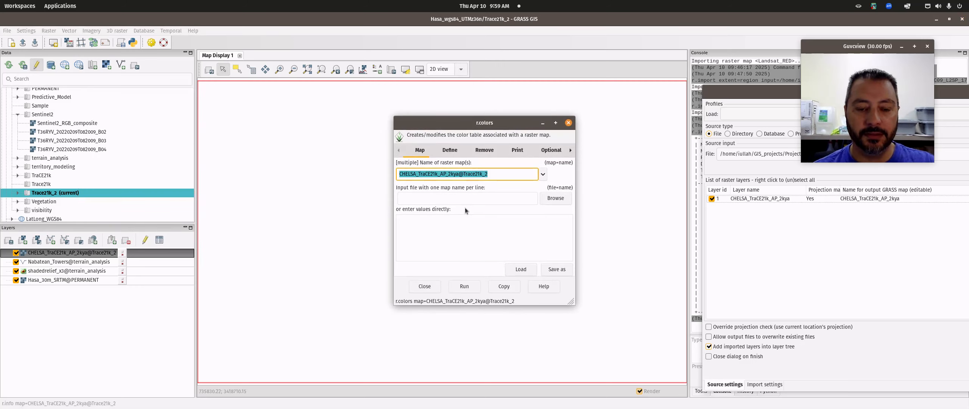
{"action": "left_click", "coordinate": [453, 152]}
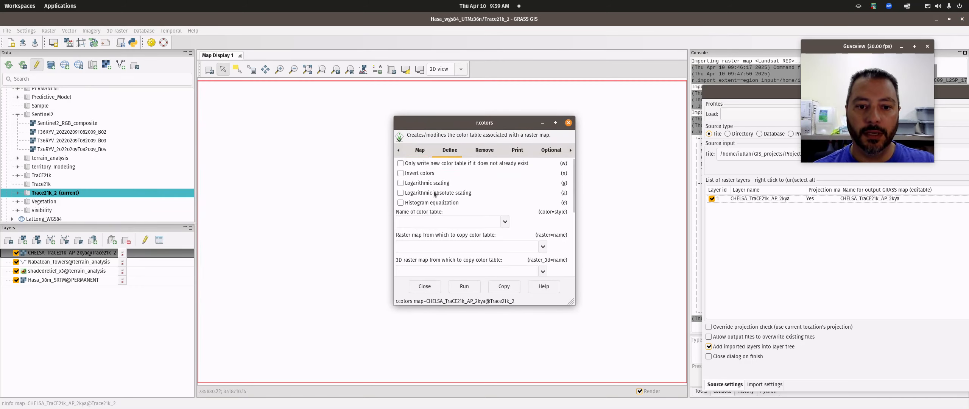
{"action": "left_click", "coordinate": [505, 221]}
{"action": "scroll", "coordinate": [471, 351], "scroll_direction": "down", "scroll_amount": 10}
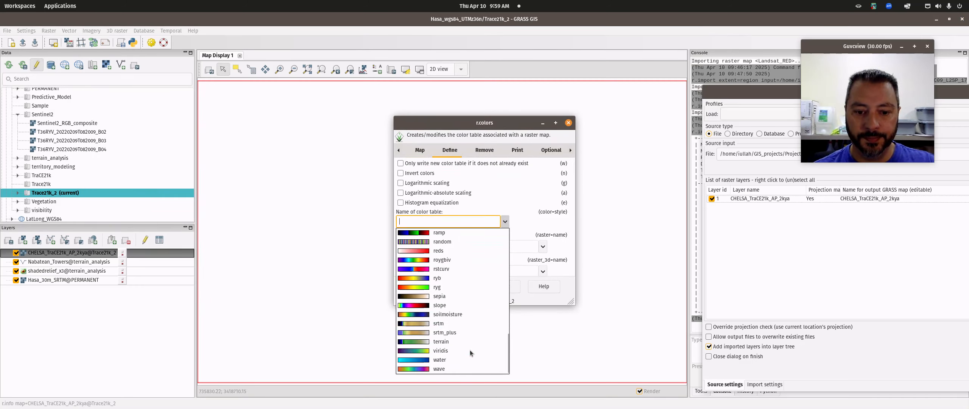
{"action": "left_click", "coordinate": [443, 350]}
{"action": "left_click", "coordinate": [472, 289]}
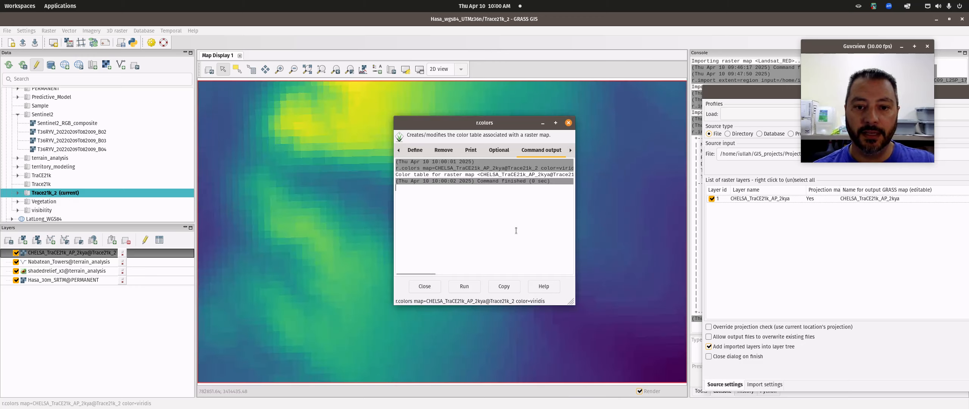
{"action": "left_click_drag", "start_coordinate": [509, 120], "coordinate": [163, 181]}
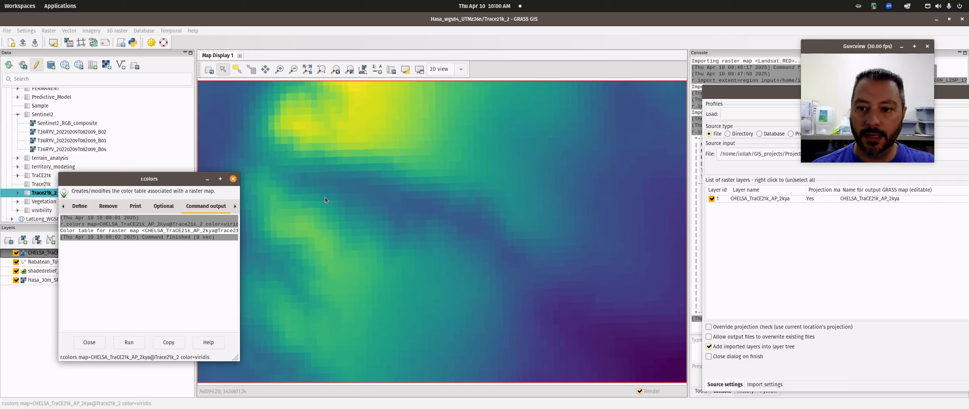
Step: Recheck the layer metadata in the console and set the import's output resolution option to value, with a resolution of 1000
{"action": "left_click_drag", "start_coordinate": [752, 87], "coordinate": [220, 210]}
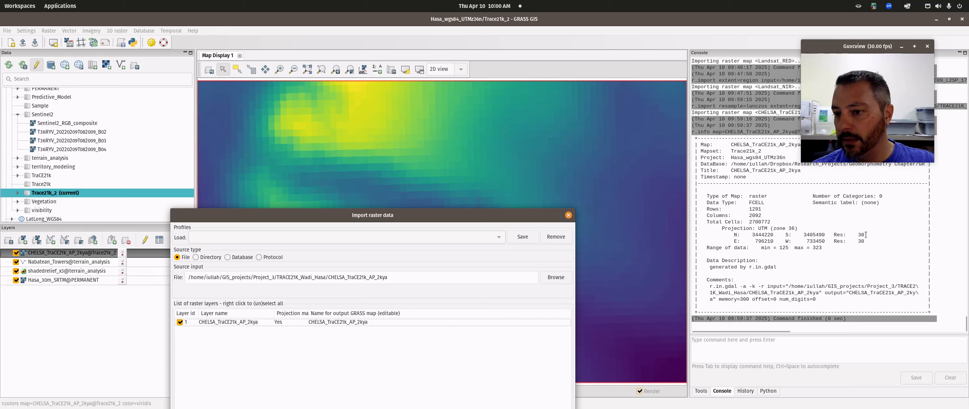
{"action": "left_click_drag", "start_coordinate": [446, 218], "coordinate": [601, 86]}
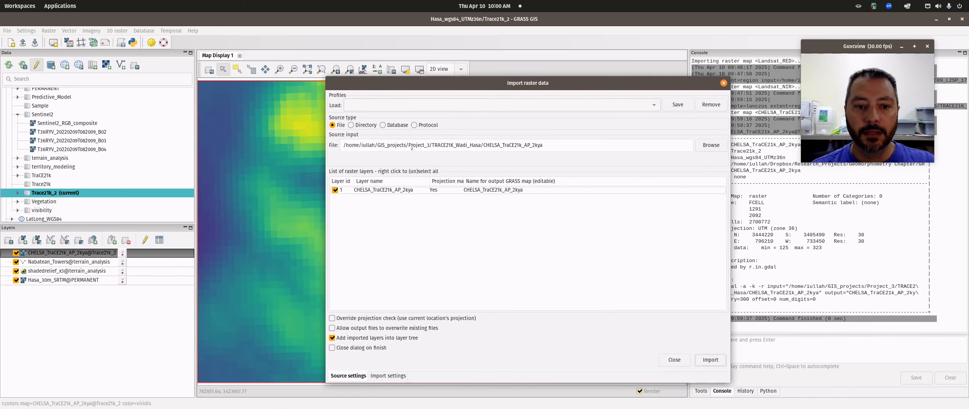
{"action": "left_click", "coordinate": [389, 376]}
{"action": "left_click", "coordinate": [366, 97]}
{"action": "left_click", "coordinate": [343, 163]}
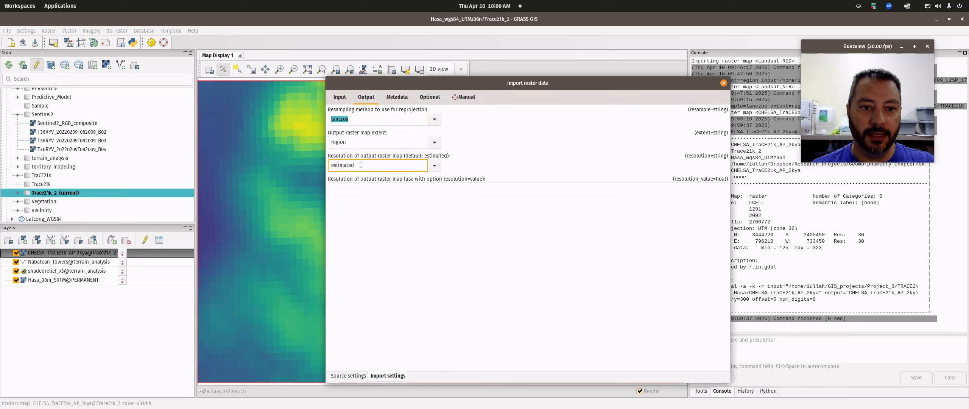
{"action": "left_click", "coordinate": [434, 165]}
{"action": "left_click", "coordinate": [434, 166]}
{"action": "left_click", "coordinate": [434, 168]}
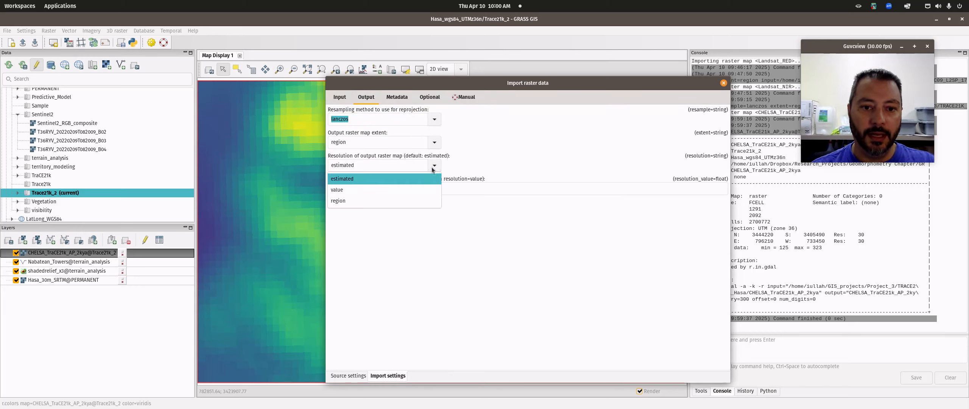
{"action": "left_click", "coordinate": [375, 190]}
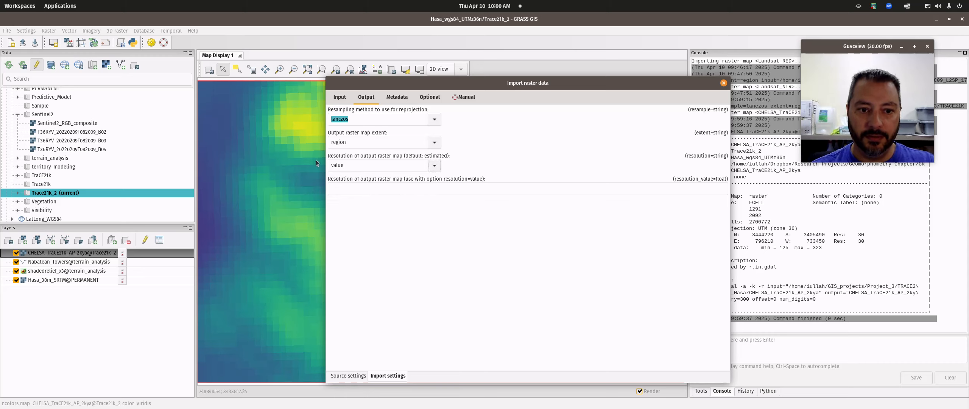
{"action": "left_click", "coordinate": [354, 190]}
{"action": "type", "text": "`10"}
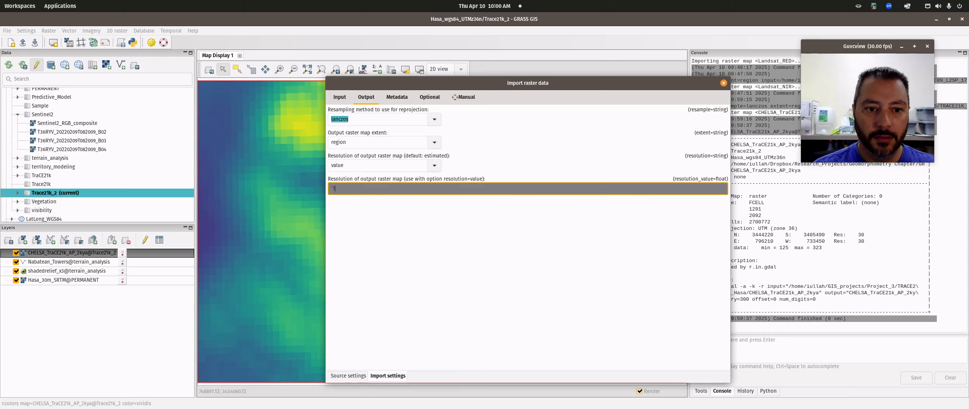
{"action": "key", "text": "BackSpace"}
{"action": "key", "text": "BackSpace"}
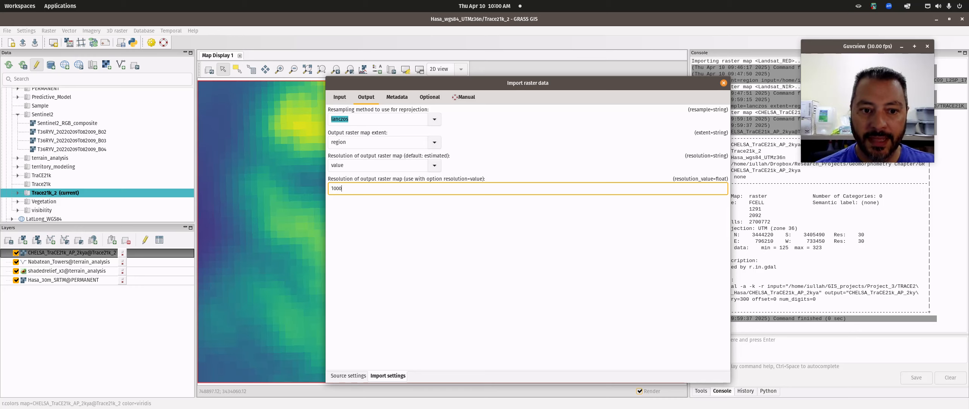
Step: Allow output files to overwrite existing ones and import the CHELSA_TraCE21k_AP_2kya raster again
{"action": "left_click", "coordinate": [359, 376]}
{"action": "left_click", "coordinate": [345, 329]}
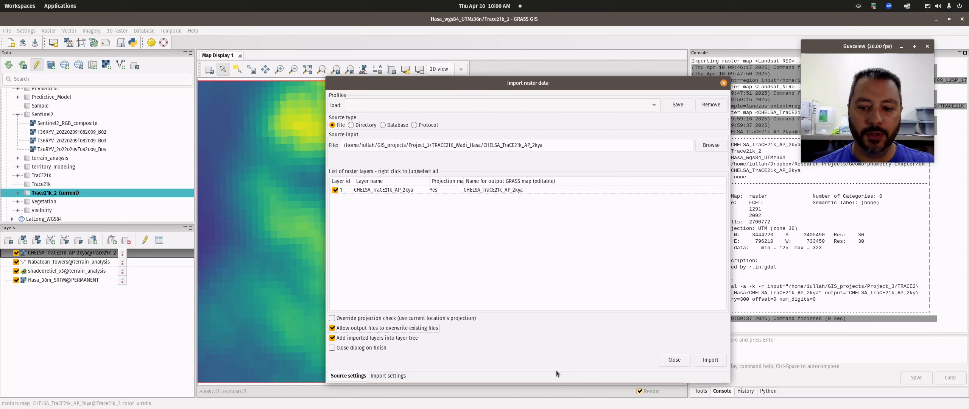
{"action": "left_click", "coordinate": [712, 361]}
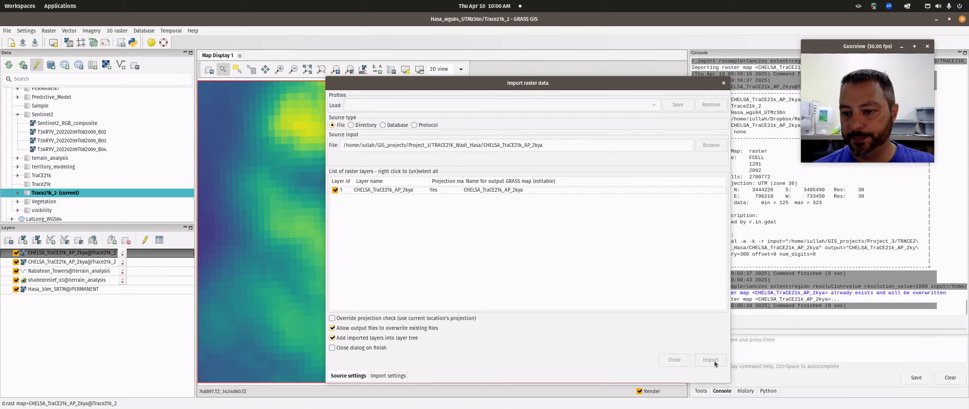
Step: Apply the viridis color table to the re-imported, topmost CHELSA_TraCE21k_AP_2kya layer and close the color tool
{"action": "left_click_drag", "start_coordinate": [411, 83], "coordinate": [803, 59]}
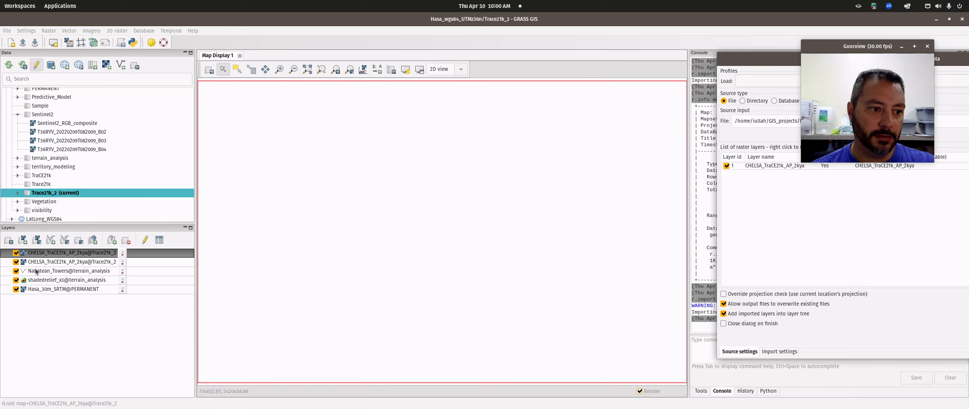
{"action": "right_click", "coordinate": [57, 252]}
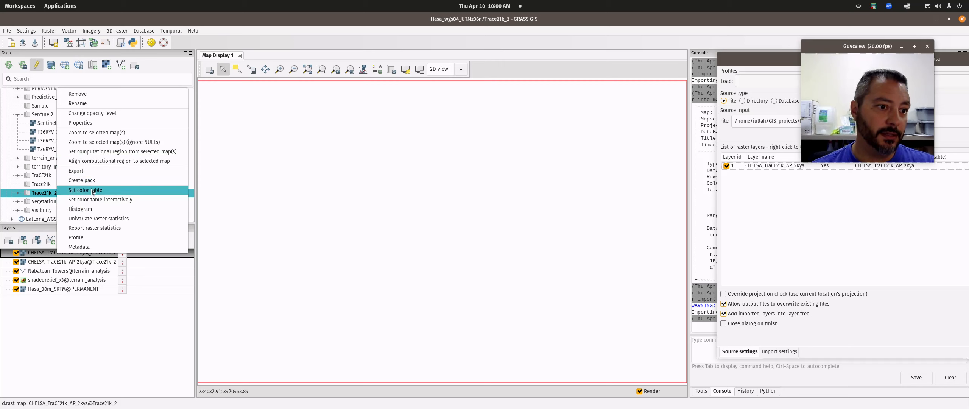
{"action": "left_click", "coordinate": [87, 189]}
{"action": "left_click", "coordinate": [450, 150]}
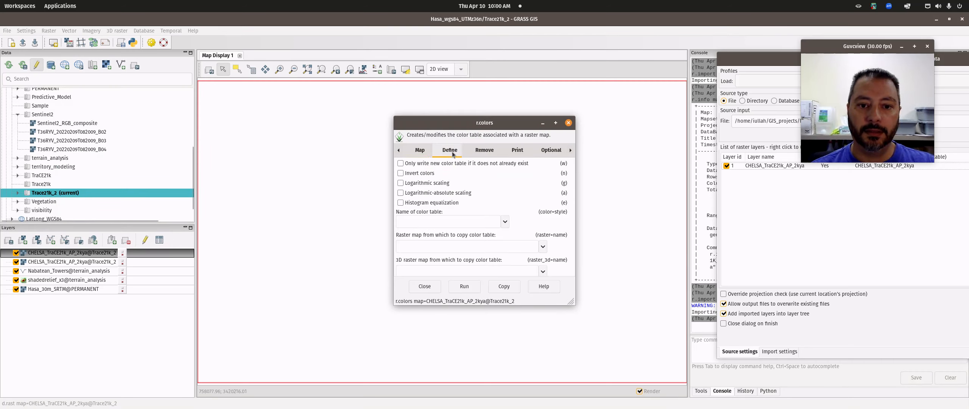
{"action": "left_click", "coordinate": [505, 221]}
{"action": "scroll", "coordinate": [468, 352], "scroll_direction": "down", "scroll_amount": 10}
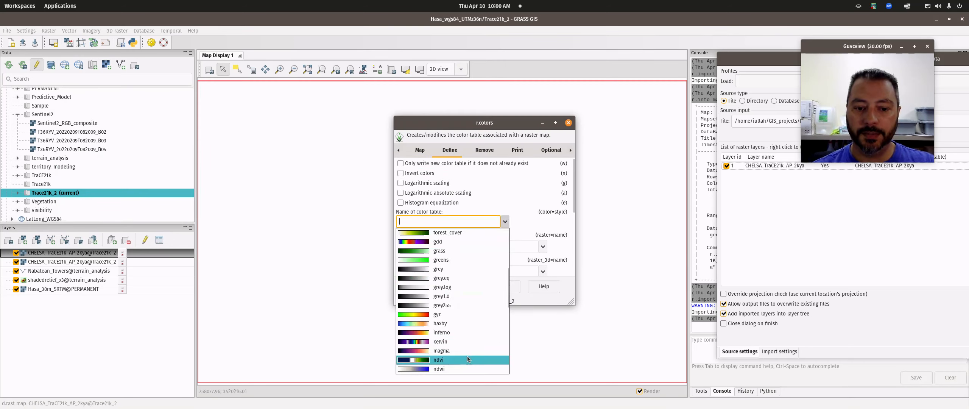
{"action": "left_click", "coordinate": [454, 351]}
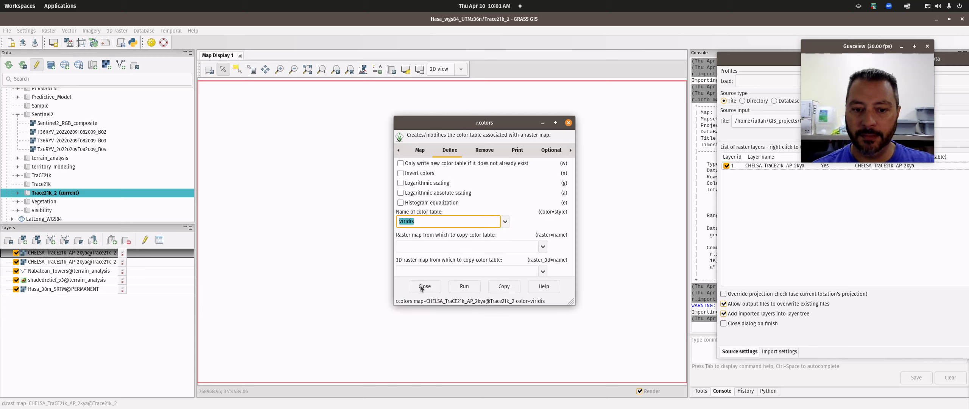
{"action": "left_click", "coordinate": [462, 286]}
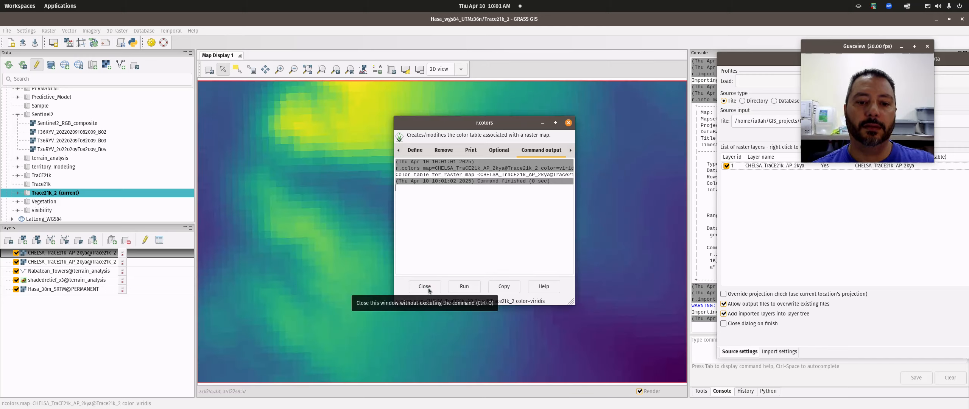
{"action": "left_click", "coordinate": [424, 287]}
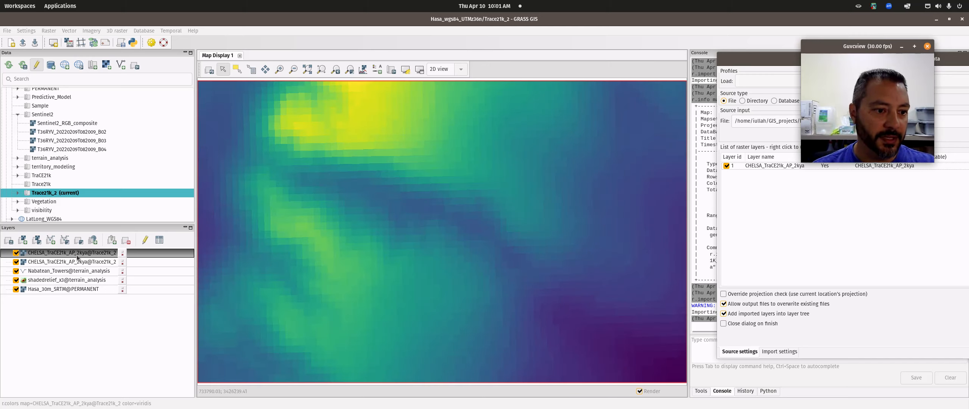
Step: Print the metadata of the re-imported CHELSA_TraCE21k_AP_2kya layer and uncover the console to check its resolution
{"action": "right_click", "coordinate": [97, 251]}
{"action": "left_click", "coordinate": [98, 249]}
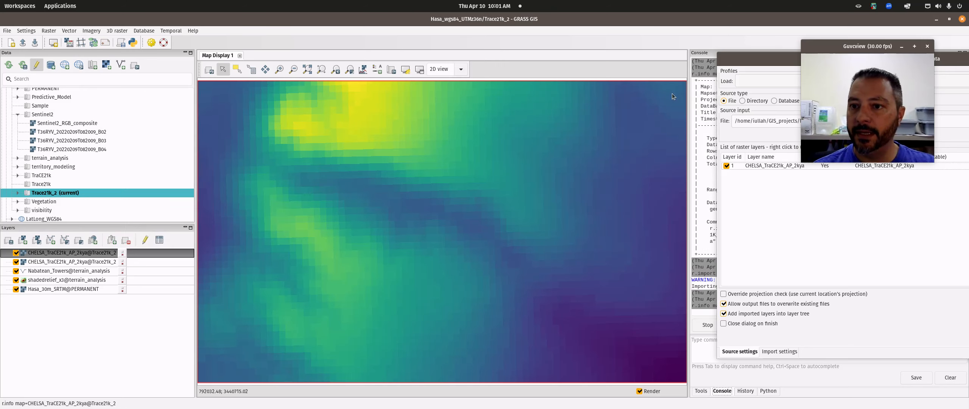
{"action": "left_click_drag", "start_coordinate": [758, 58], "coordinate": [135, 163]}
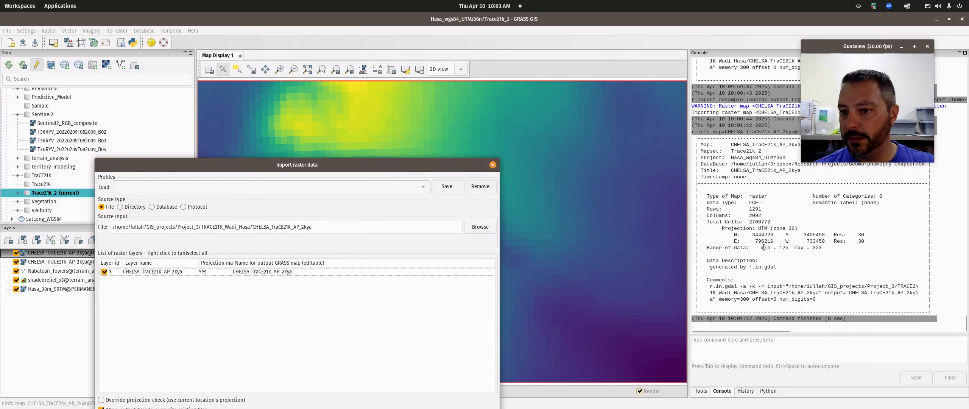
{"action": "left_click_drag", "start_coordinate": [392, 166], "coordinate": [778, 61]}
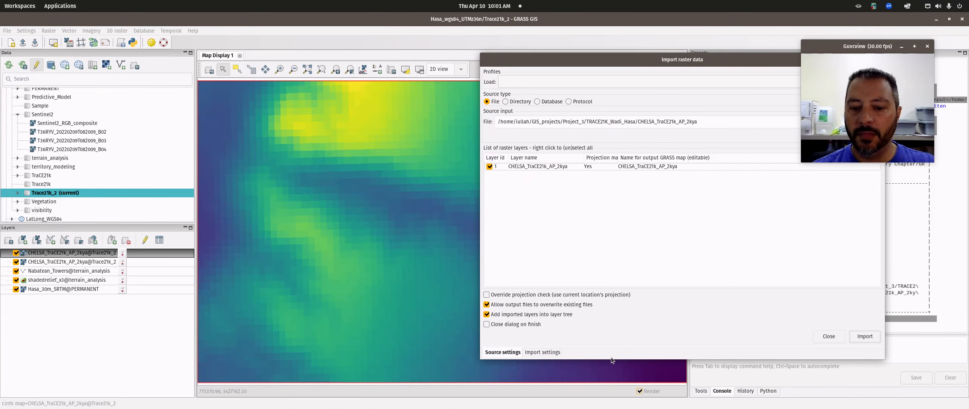
Step: Review the output options in the import settings and open the g.region tool for setting the computational region
{"action": "left_click", "coordinate": [535, 352]}
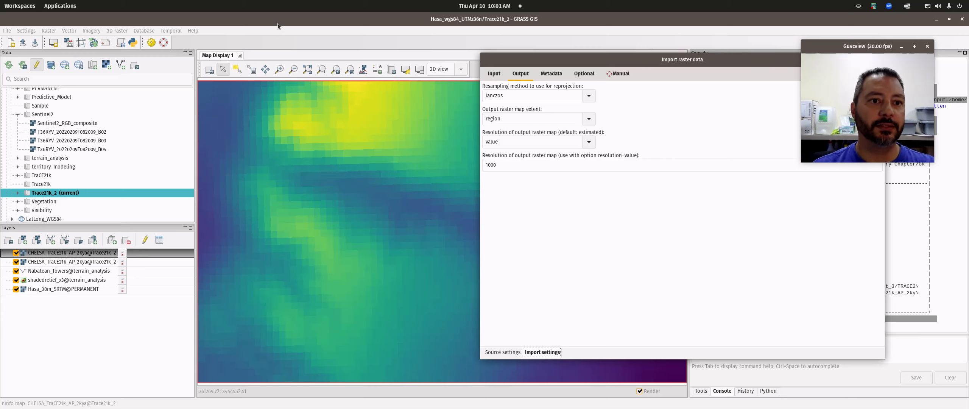
{"action": "left_click", "coordinate": [33, 31]}
{"action": "mouse_move", "coordinate": [42, 43]}
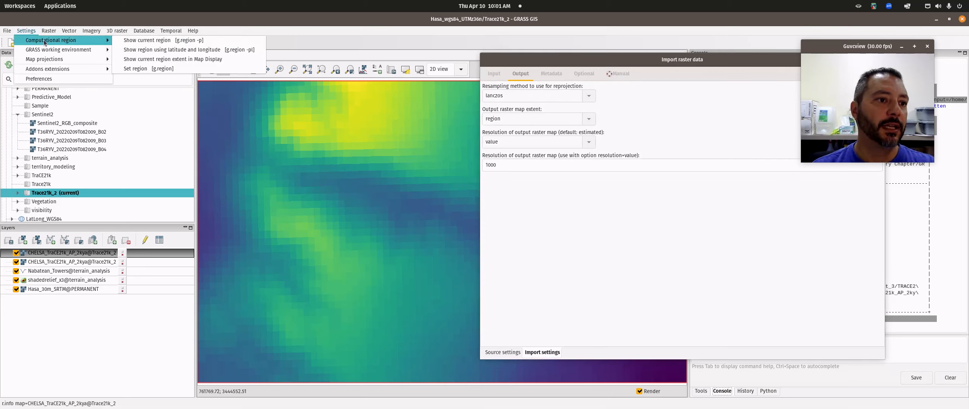
{"action": "left_click", "coordinate": [199, 69]}
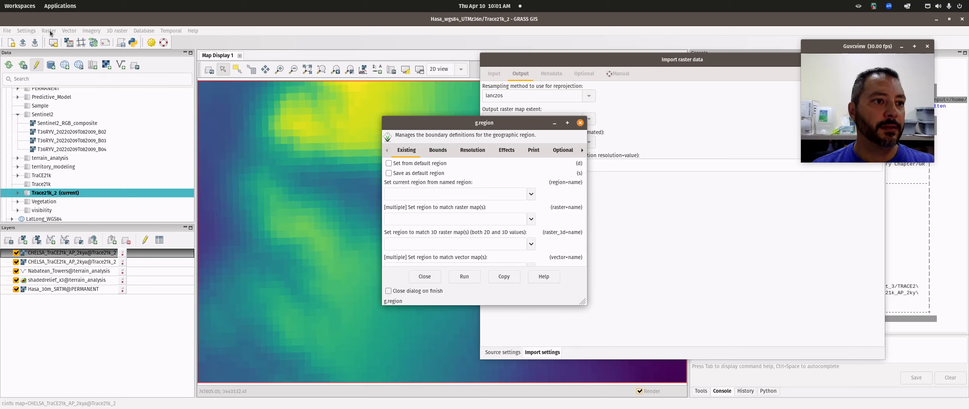
{"action": "left_click", "coordinate": [26, 31]}
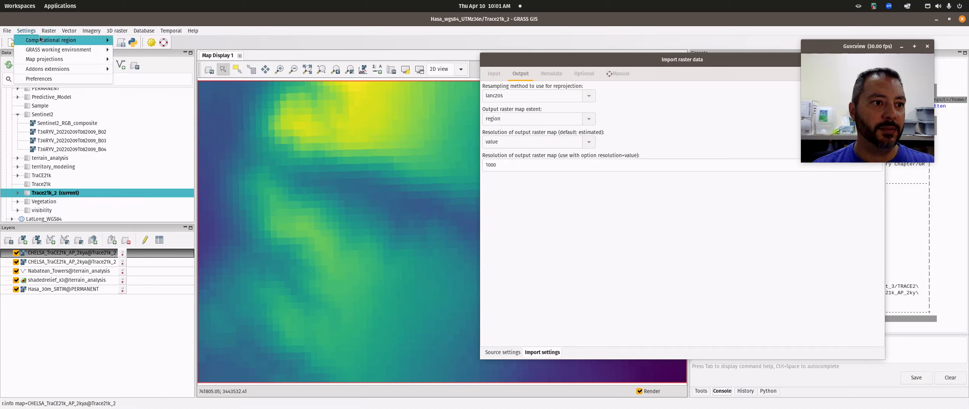
{"action": "mouse_move", "coordinate": [41, 39]}
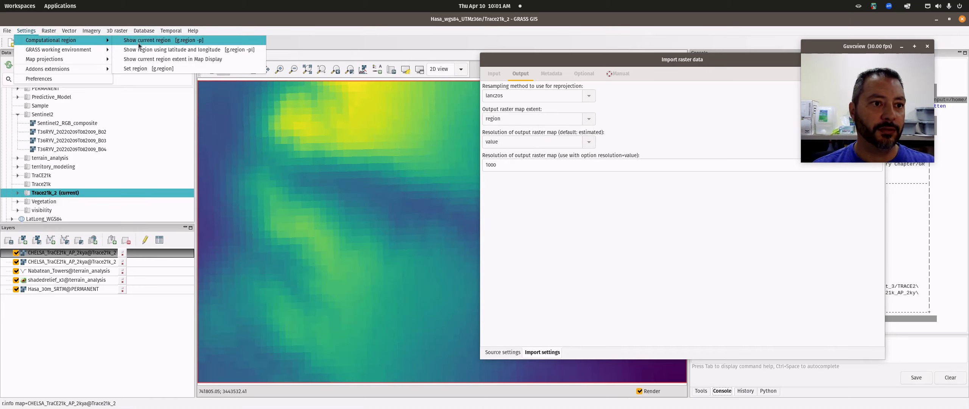
{"action": "left_click", "coordinate": [157, 70]}
Step: Close the leftover tool windows, including r.colors, and bring the g.region window forward over the map display beside the import dialog
{"action": "mouse_move", "coordinate": [1, 2]}
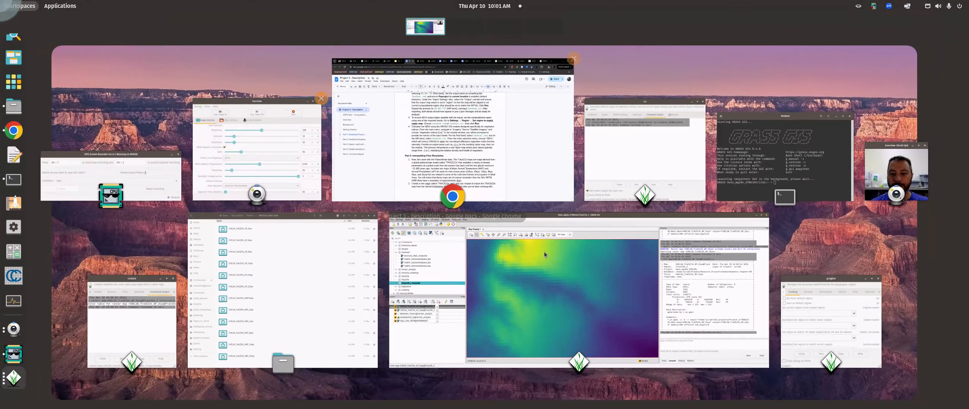
{"action": "left_click", "coordinate": [707, 97]}
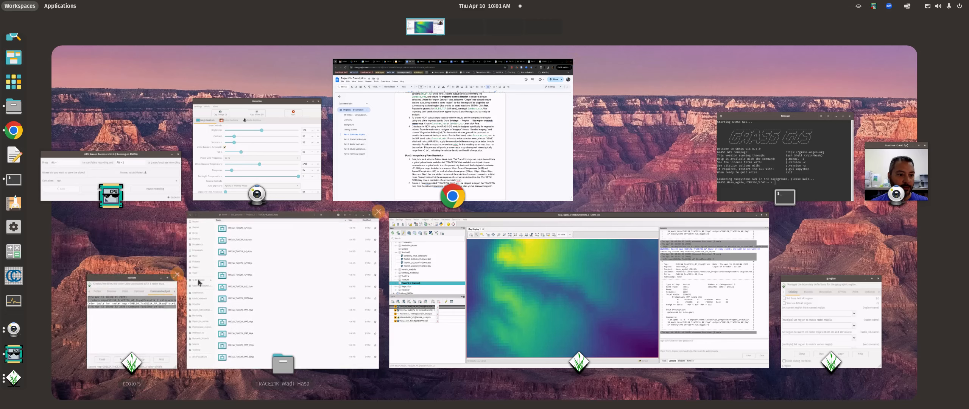
{"action": "left_click", "coordinate": [177, 274]}
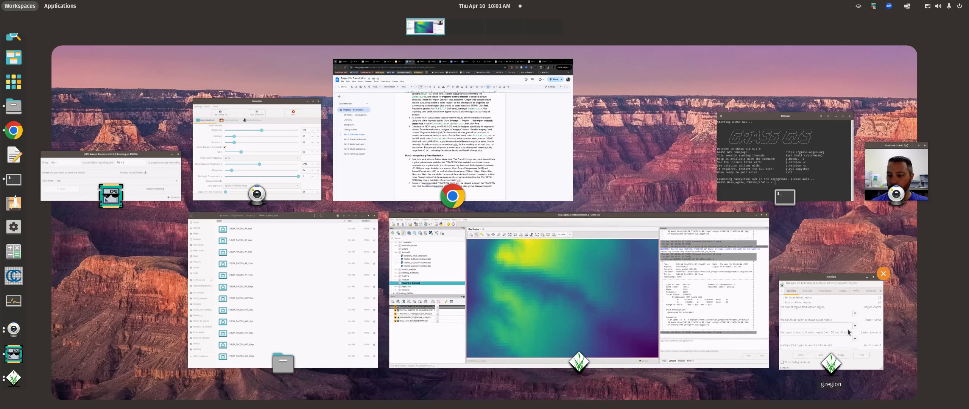
{"action": "left_click", "coordinate": [848, 332]}
{"action": "left_click_drag", "start_coordinate": [508, 131], "coordinate": [321, 100]}
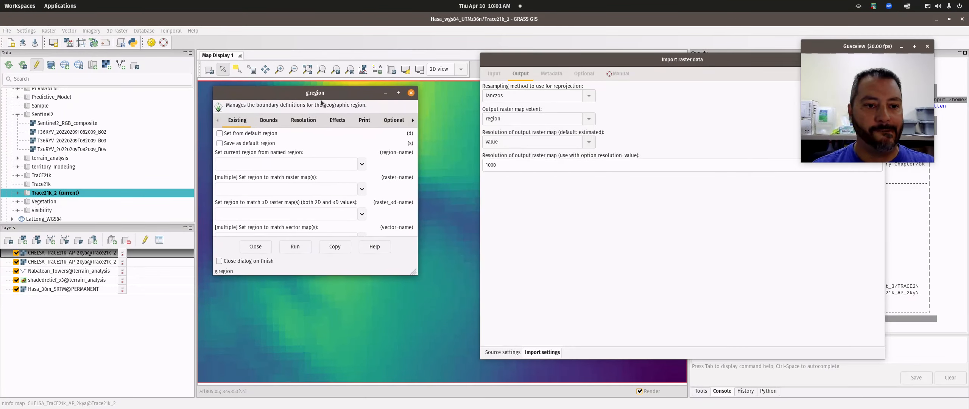
Step: Set the computational region's 2D grid resolution to 1000 with g.region and close the tool
{"action": "left_click_drag", "start_coordinate": [417, 275], "coordinate": [524, 351]}
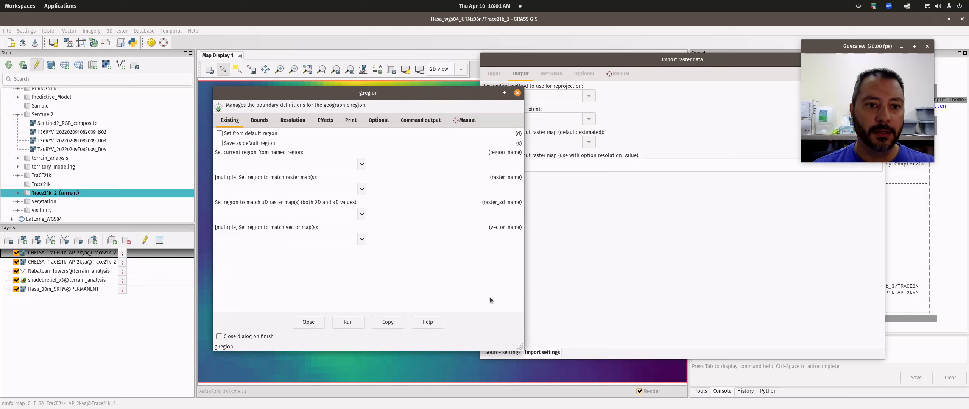
{"action": "left_click", "coordinate": [294, 121]}
{"action": "left_click", "coordinate": [254, 191]}
{"action": "type", "text": "1000"}
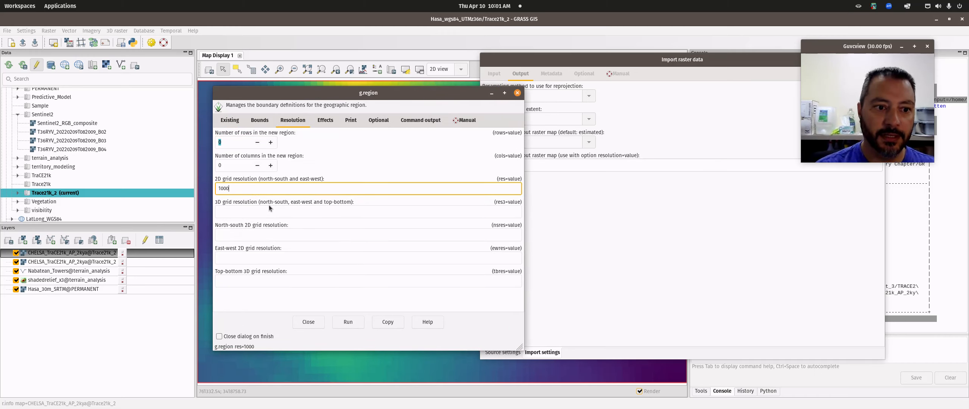
{"action": "left_click", "coordinate": [352, 323]}
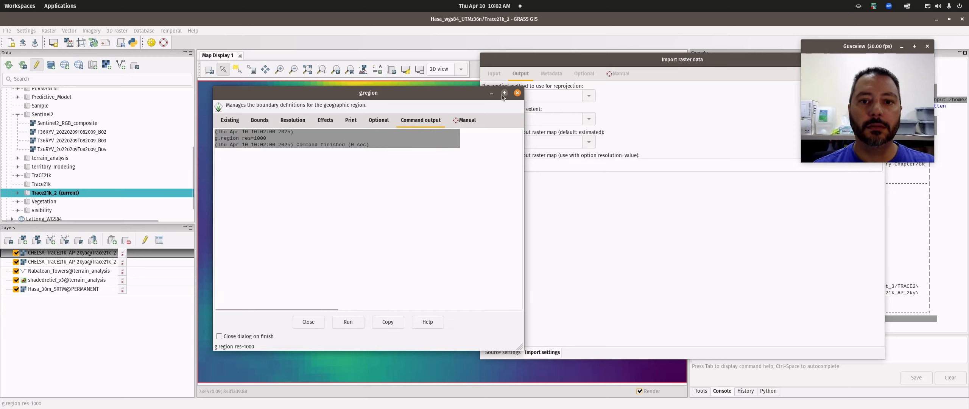
{"action": "left_click", "coordinate": [517, 93]}
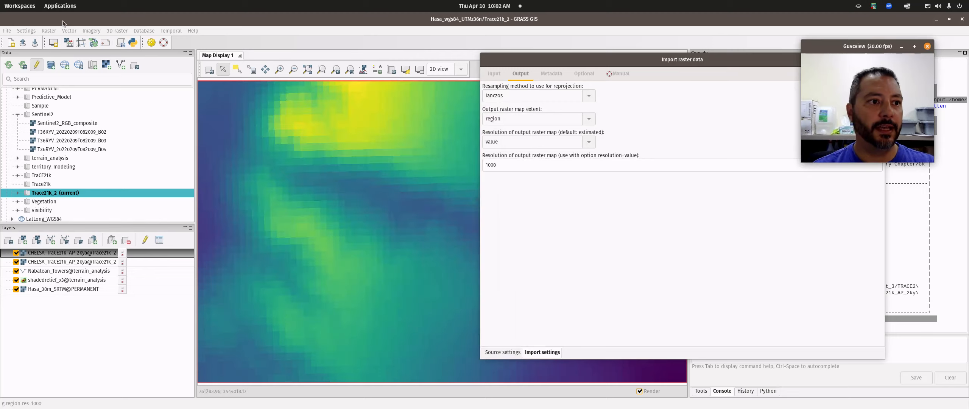
Step: Print the current computational region settings and shift the import dialog to check the resolution in the console
{"action": "left_click", "coordinate": [46, 32]}
{"action": "mouse_move", "coordinate": [95, 40]}
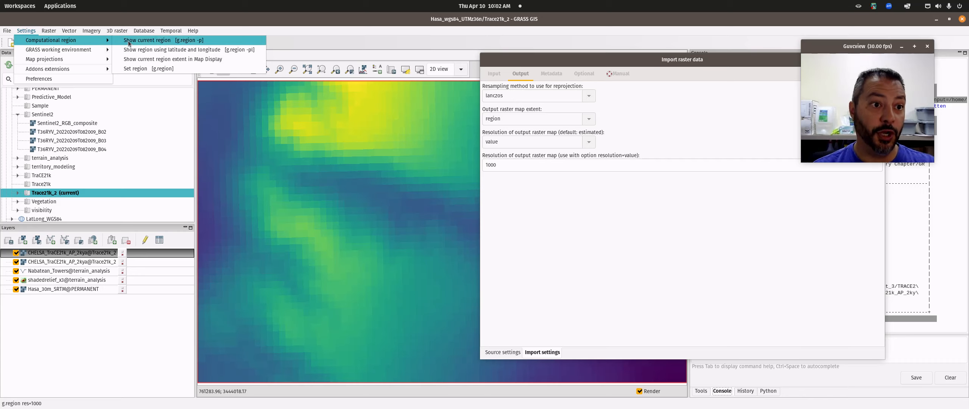
{"action": "left_click", "coordinate": [128, 41]}
{"action": "left_click_drag", "start_coordinate": [645, 62], "coordinate": [217, 75]}
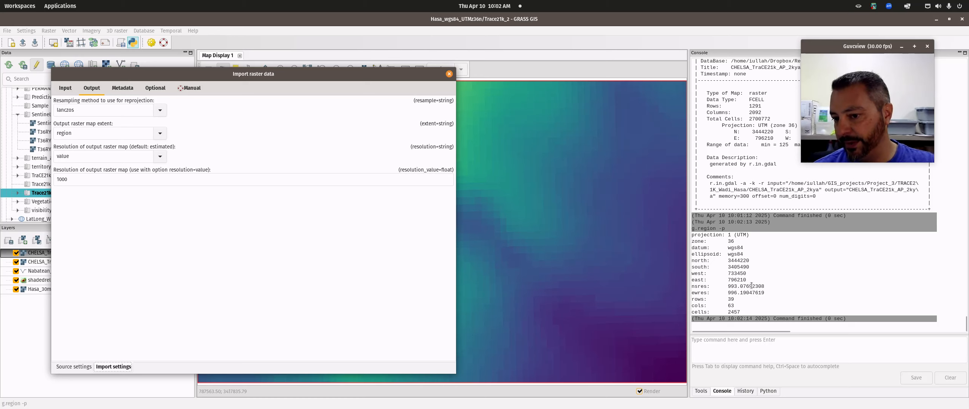
{"action": "left_click_drag", "start_coordinate": [356, 76], "coordinate": [607, 84]}
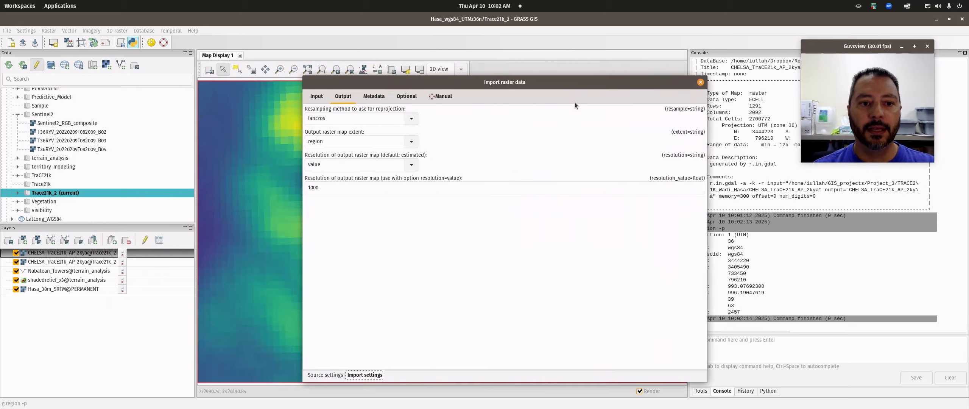
Step: Re-import CHELSA_TraCE21k_AP_2kya using lanczos resampling, region extent and an output resolution value of 1000
{"action": "left_click", "coordinate": [317, 96]}
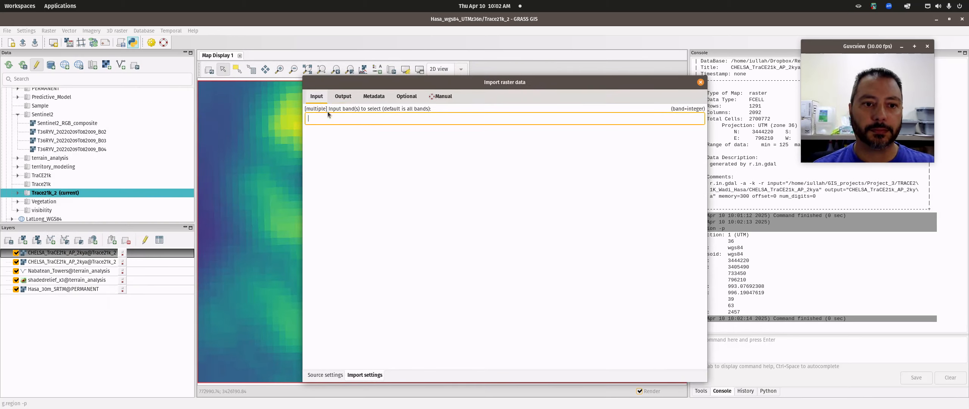
{"action": "left_click", "coordinate": [69, 255]}
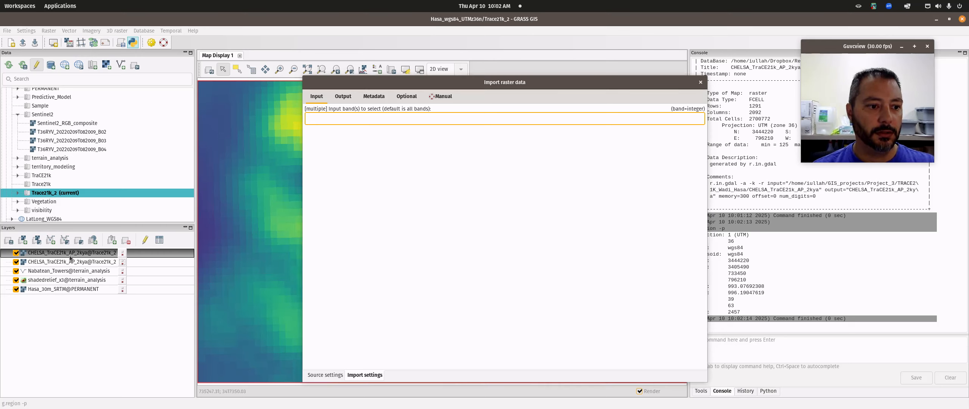
{"action": "left_click", "coordinate": [335, 377]}
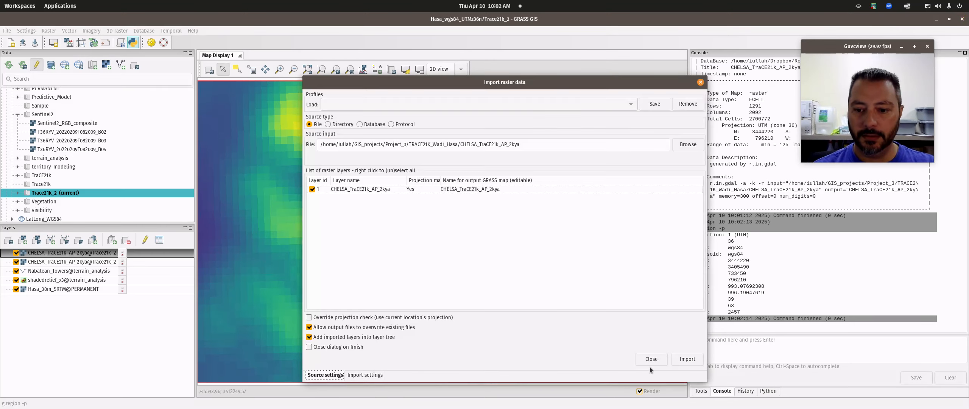
{"action": "left_click", "coordinate": [688, 359]}
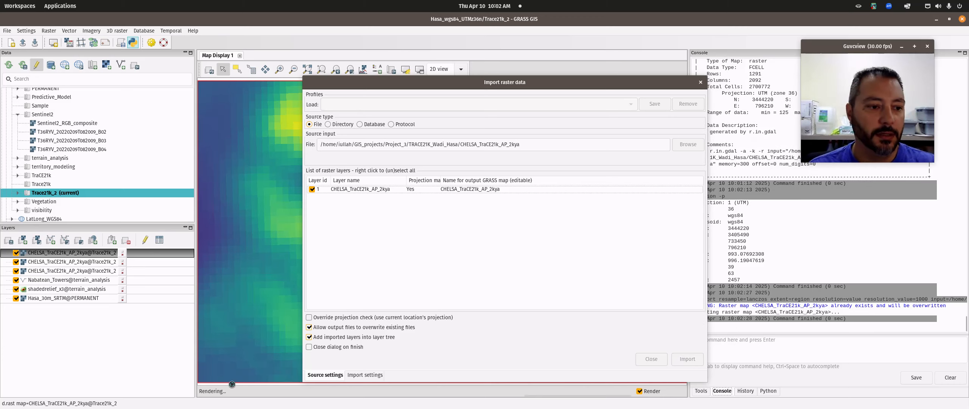
Step: Remove the two older duplicate CHELSA_TraCE21k_AP_2kya layers below the newly imported one from the layer tree
{"action": "left_click", "coordinate": [74, 261]}
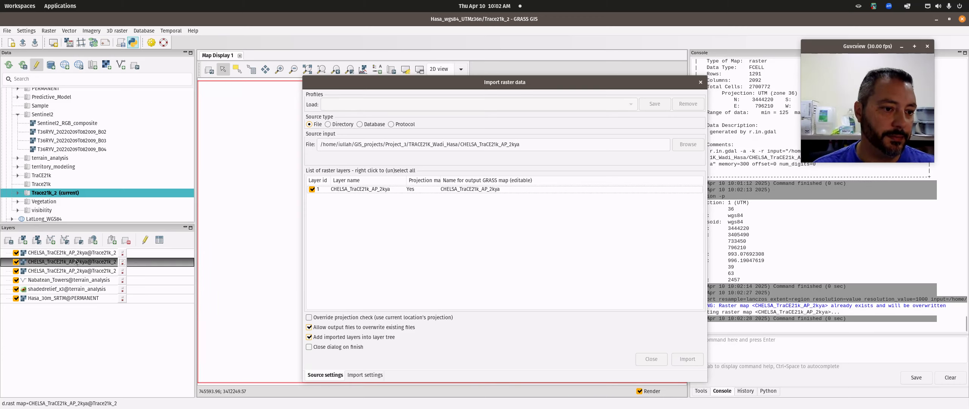
{"action": "left_click", "coordinate": [77, 271], "text": "ctrl"}
{"action": "right_click", "coordinate": [78, 271]}
{"action": "left_click", "coordinate": [91, 276]}
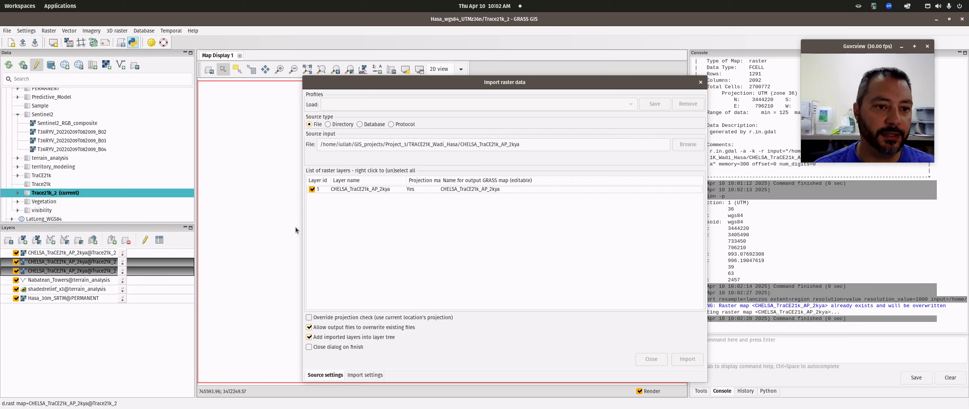
{"action": "left_click", "coordinate": [507, 243]}
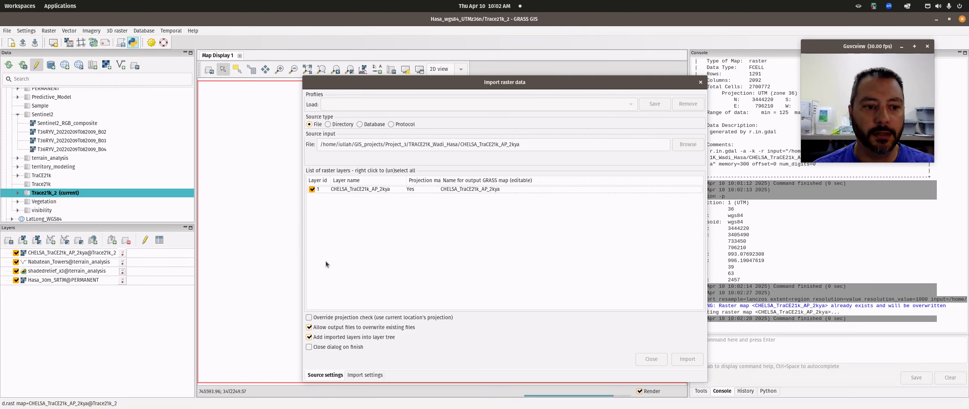
Step: Apply the viridis color table to the remaining CHELSA_TraCE21k_AP_2kya layer with r.colors and close the tool
{"action": "left_click", "coordinate": [82, 256]}
{"action": "right_click", "coordinate": [82, 257]}
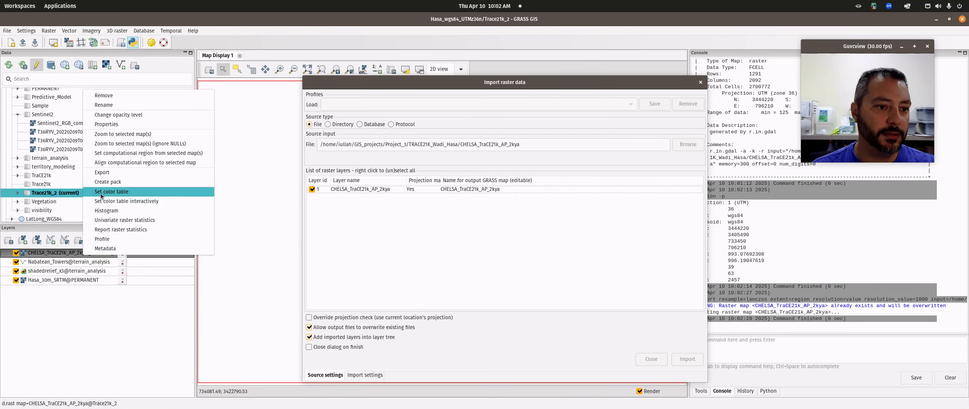
{"action": "left_click", "coordinate": [101, 195]}
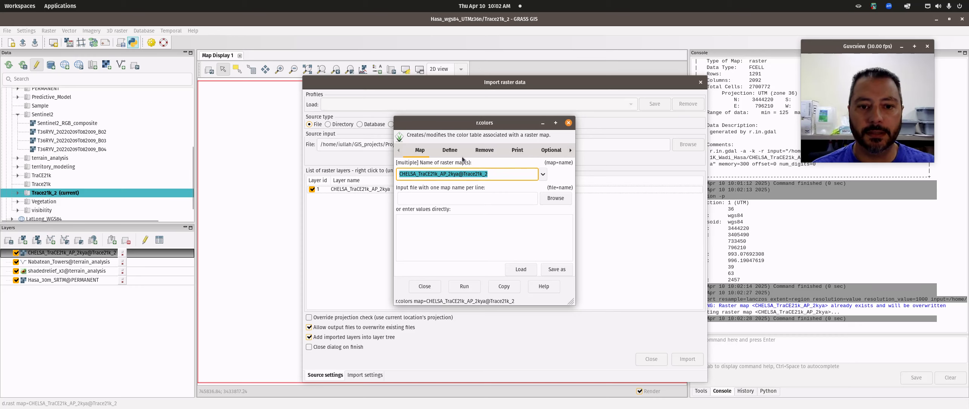
{"action": "left_click", "coordinate": [451, 150]}
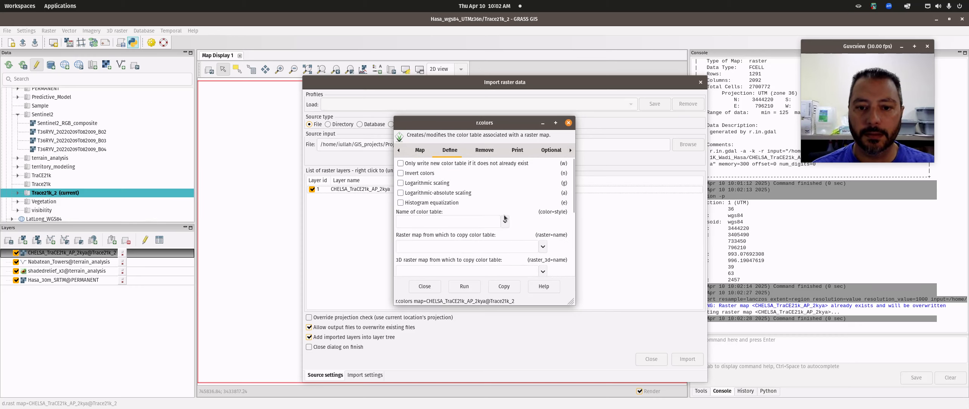
{"action": "left_click", "coordinate": [505, 219]}
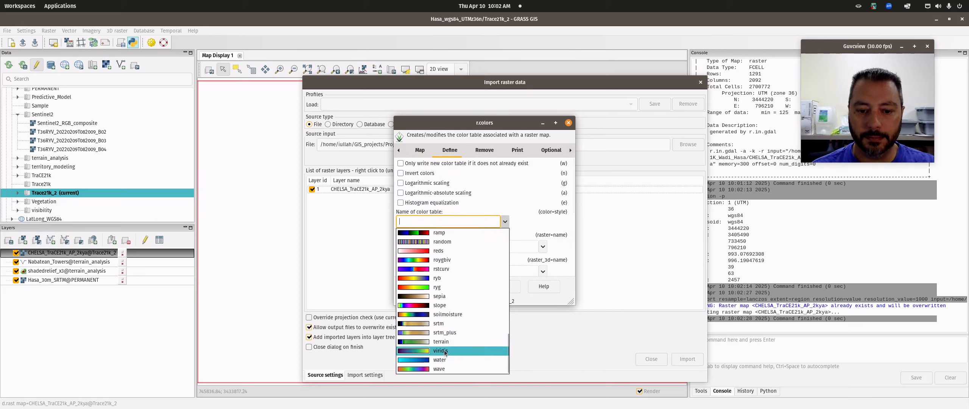
{"action": "left_click", "coordinate": [440, 351]}
{"action": "left_click", "coordinate": [476, 290]}
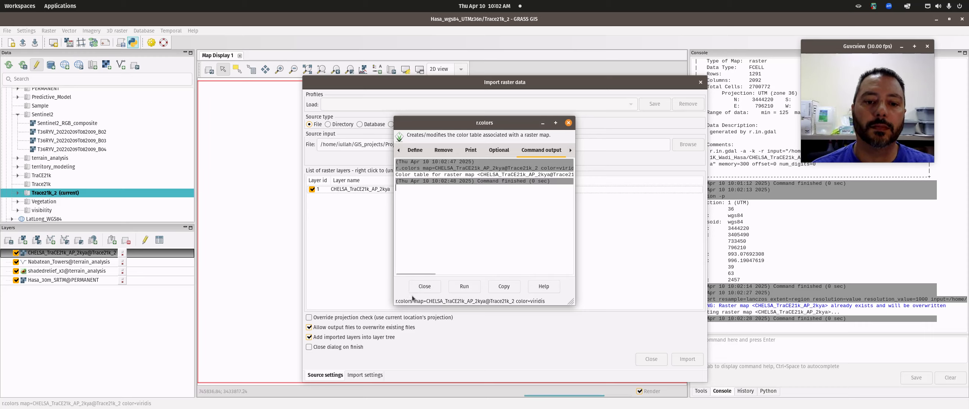
{"action": "left_click", "coordinate": [424, 287]}
Step: Uncover the map and print the CHELSA_TraCE21k_AP_2kya layer's metadata to check its resolution, moving the import dialog back afterward
{"action": "left_click_drag", "start_coordinate": [376, 83], "coordinate": [806, 308]}
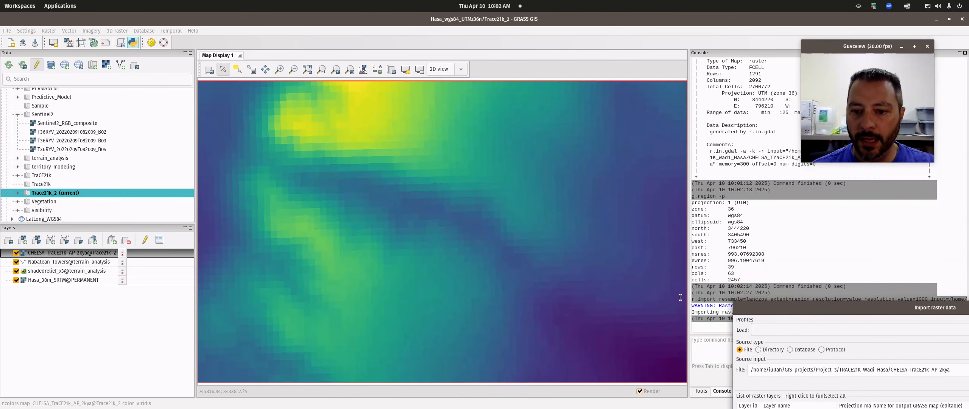
{"action": "right_click", "coordinate": [82, 254]}
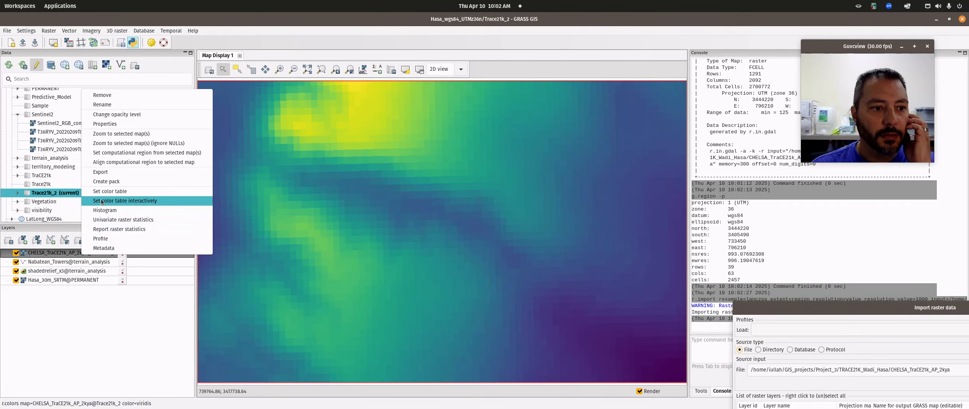
{"action": "left_click", "coordinate": [104, 248]}
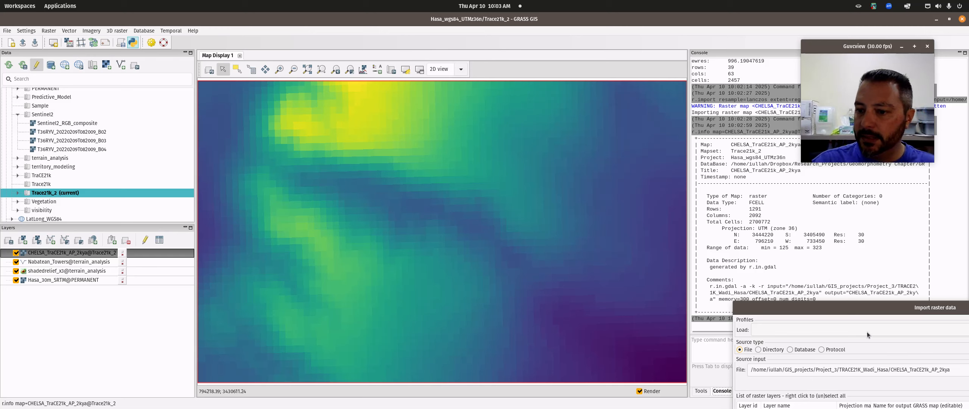
{"action": "left_click_drag", "start_coordinate": [877, 308], "coordinate": [596, 260]}
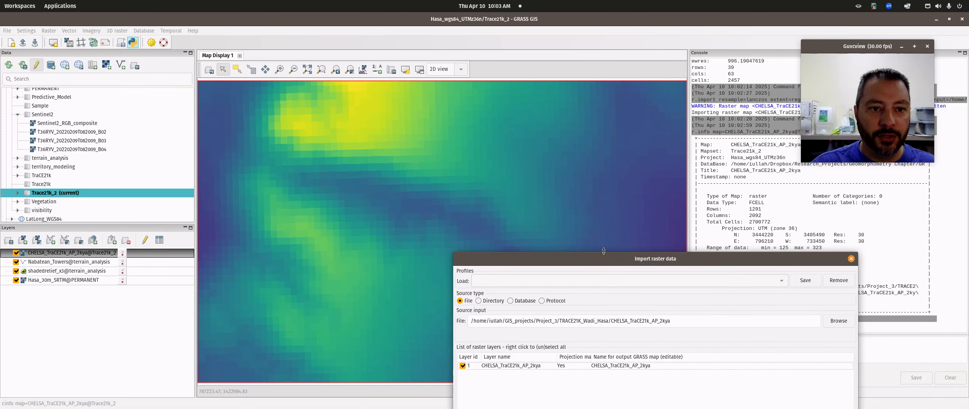
{"action": "left_click_drag", "start_coordinate": [686, 262], "coordinate": [659, 230]}
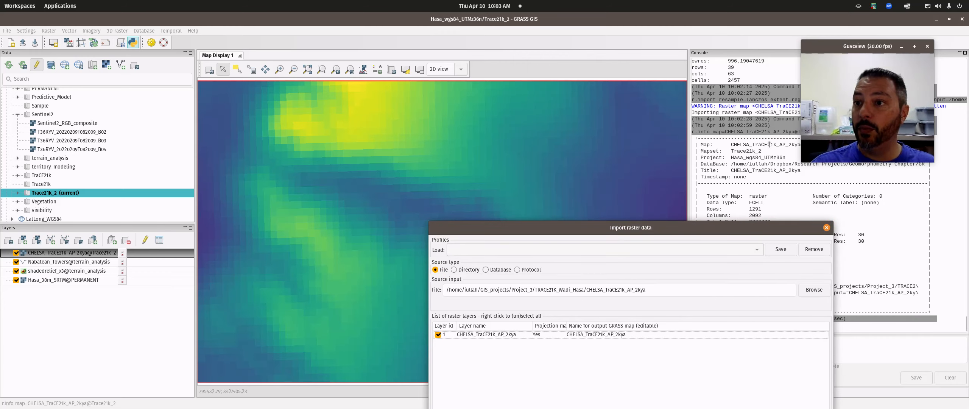
{"action": "left_click", "coordinate": [873, 6]}
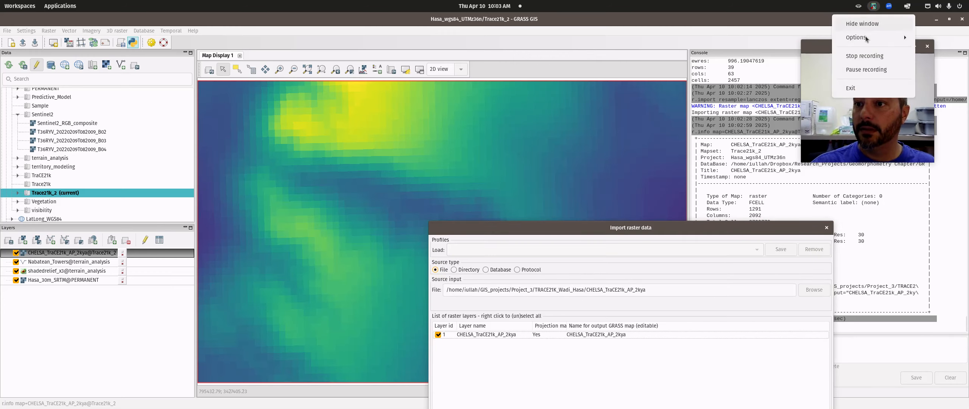
{"action": "left_click", "coordinate": [867, 69]}
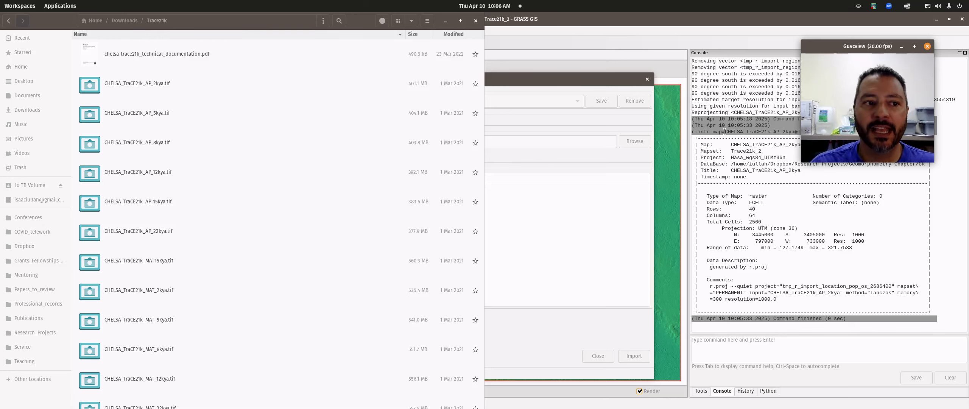
Step: Examine the AP and MAT GeoTIFFs in the Downloads/Trace21k folder, comparing their time slices and file sizes
{"action": "left_click", "coordinate": [136, 88]}
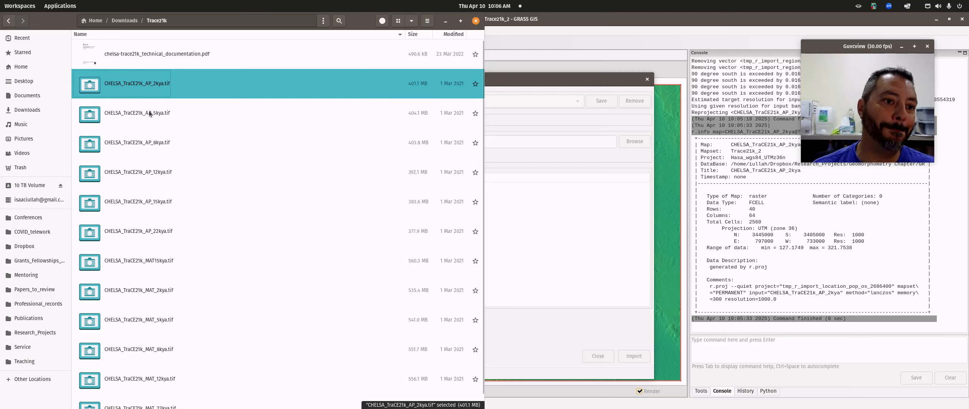
{"action": "left_click", "coordinate": [162, 120]}
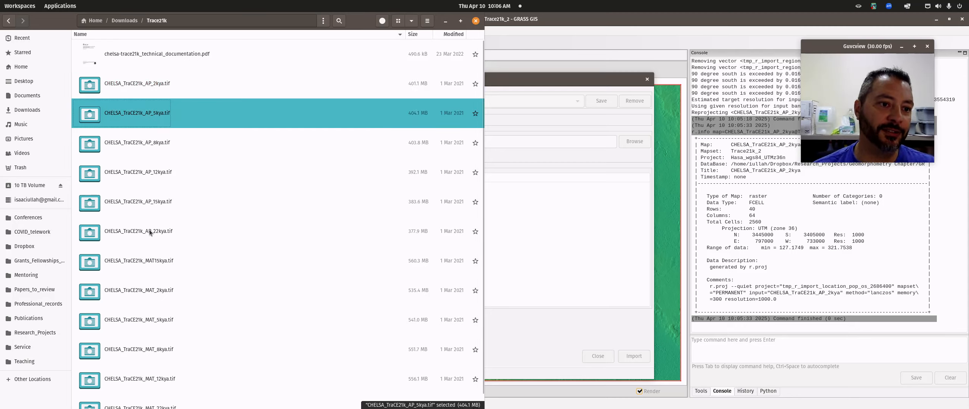
{"action": "left_click", "coordinate": [154, 83]}
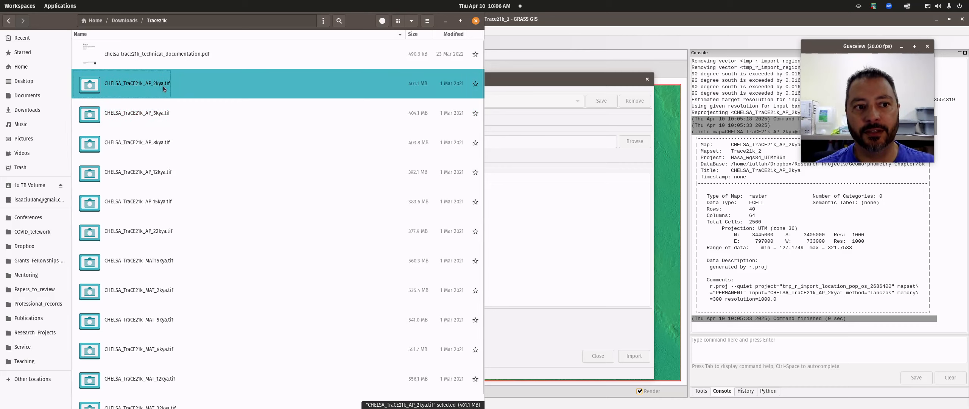
{"action": "left_click", "coordinate": [155, 118]}
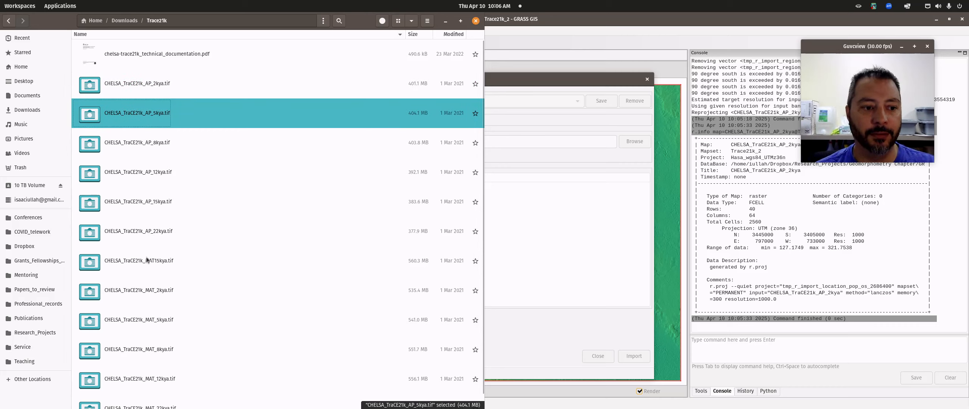
{"action": "left_click", "coordinate": [150, 352]}
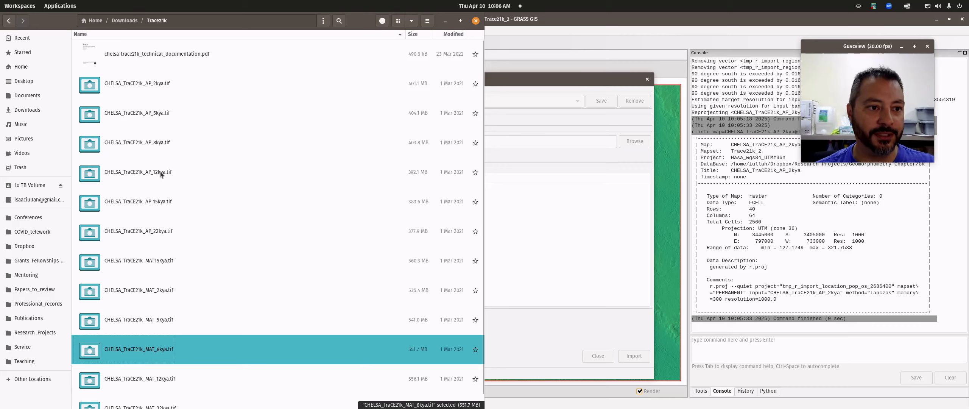
{"action": "left_click", "coordinate": [159, 83]}
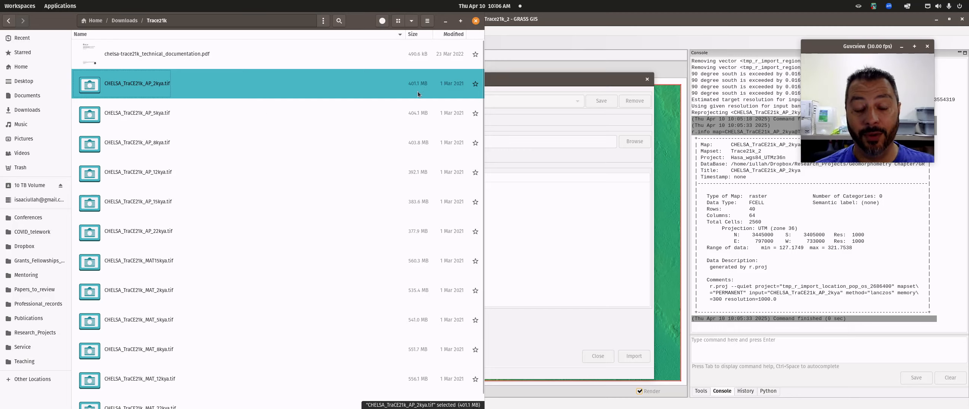
{"action": "left_click", "coordinate": [147, 290]}
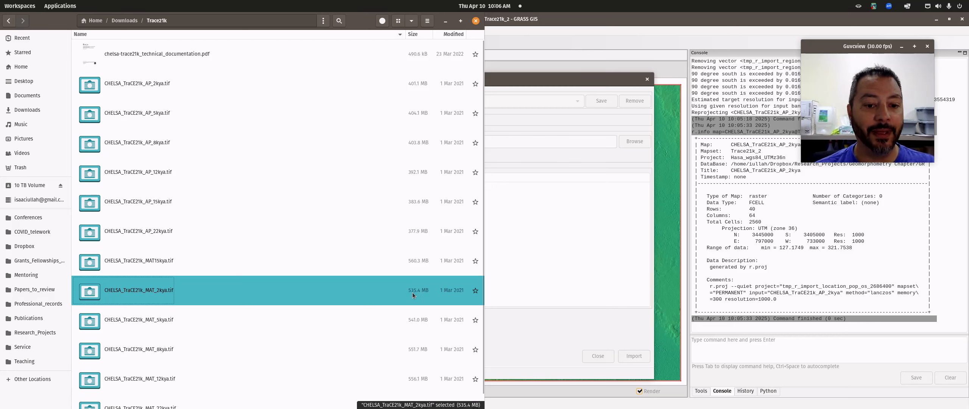
Step: Return to the raster import dialog and choose CHELSA_TraCE21k_AP_2kya.tif from the Trace21k folder as the source file
{"action": "left_click", "coordinate": [567, 75]}
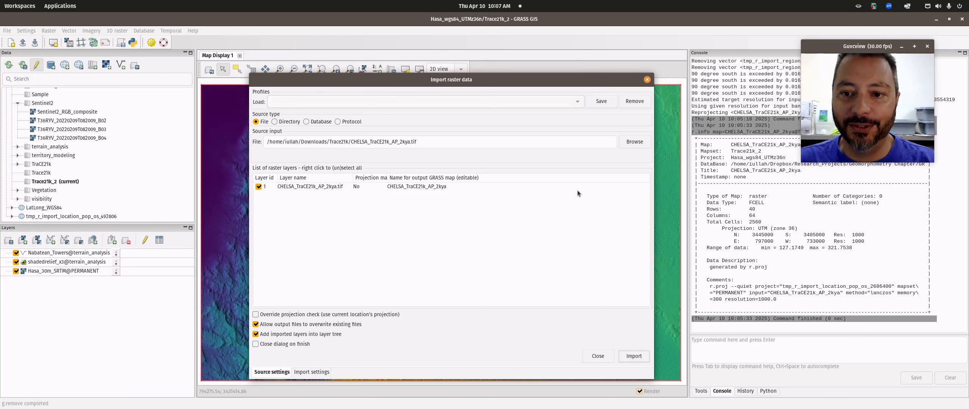
{"action": "left_click", "coordinate": [639, 147]}
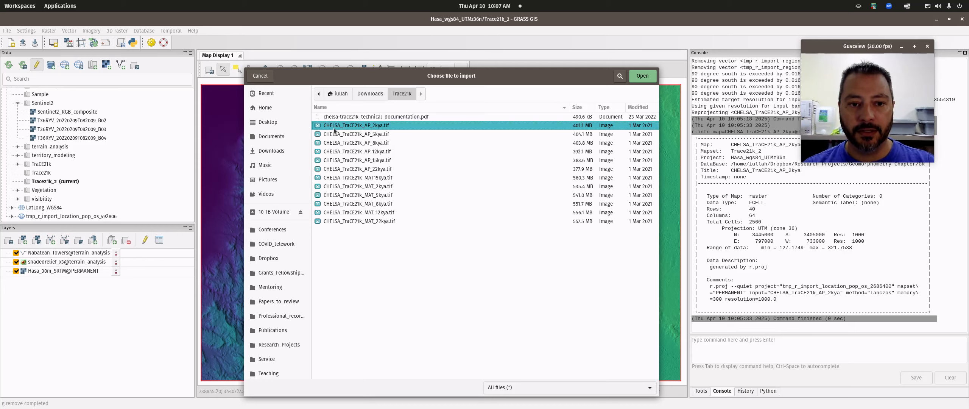
{"action": "left_click", "coordinate": [647, 79]}
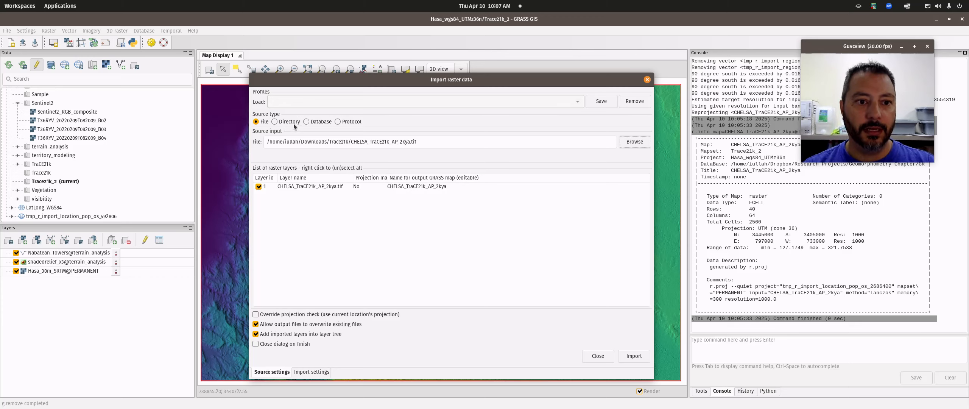
Step: Check the import's output settings for resampling method, map extent, resolution mode and resolution value
{"action": "left_click", "coordinate": [313, 373]}
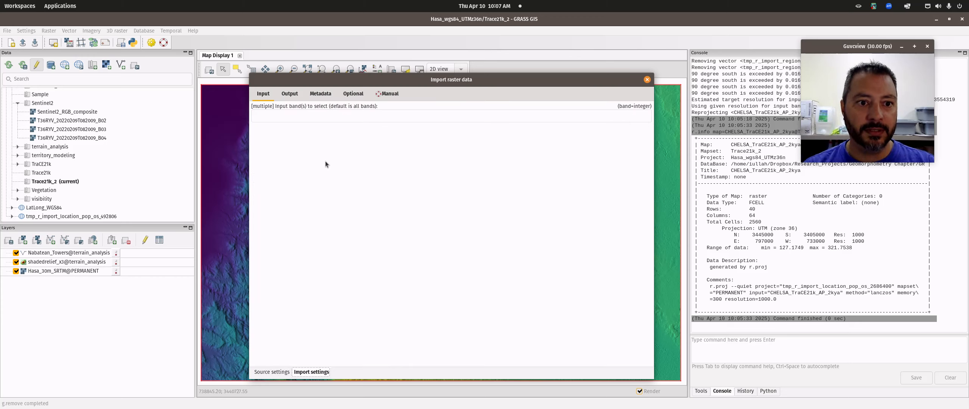
{"action": "left_click", "coordinate": [327, 97]}
{"action": "left_click", "coordinate": [289, 94]}
{"action": "double_click", "coordinate": [264, 116]}
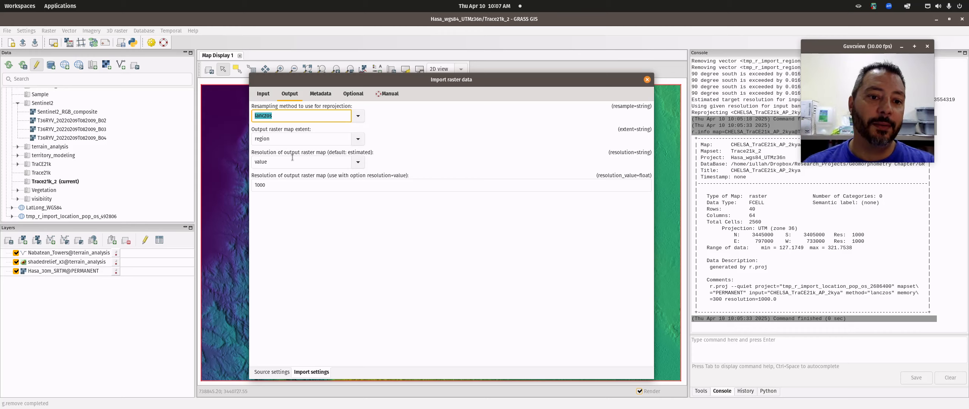
{"action": "left_click", "coordinate": [276, 162]}
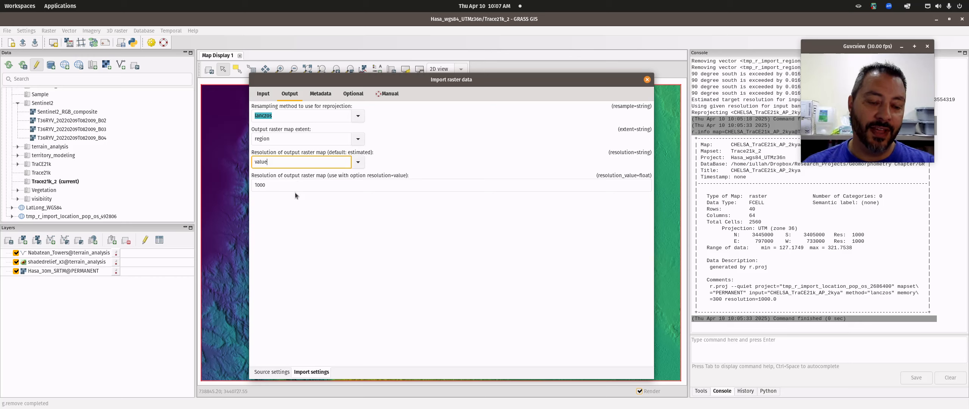
{"action": "left_click", "coordinate": [285, 185]}
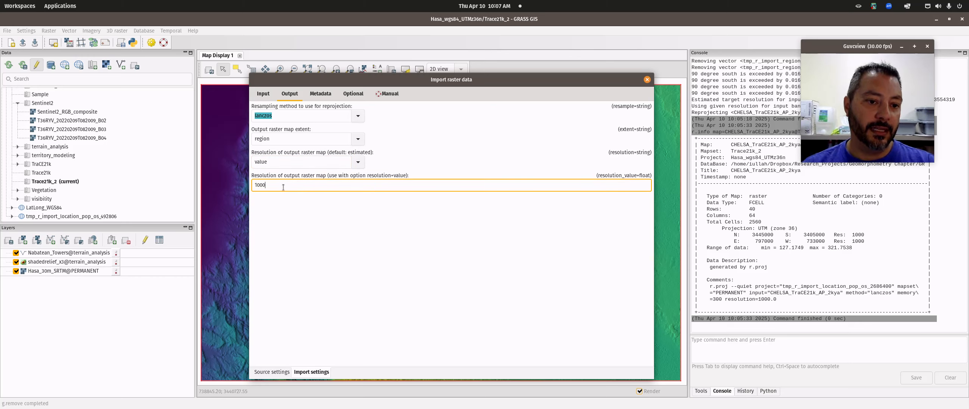
Step: Print the current computational region to the console with g.region -p
{"action": "left_click", "coordinate": [49, 30]}
{"action": "mouse_move", "coordinate": [95, 40]}
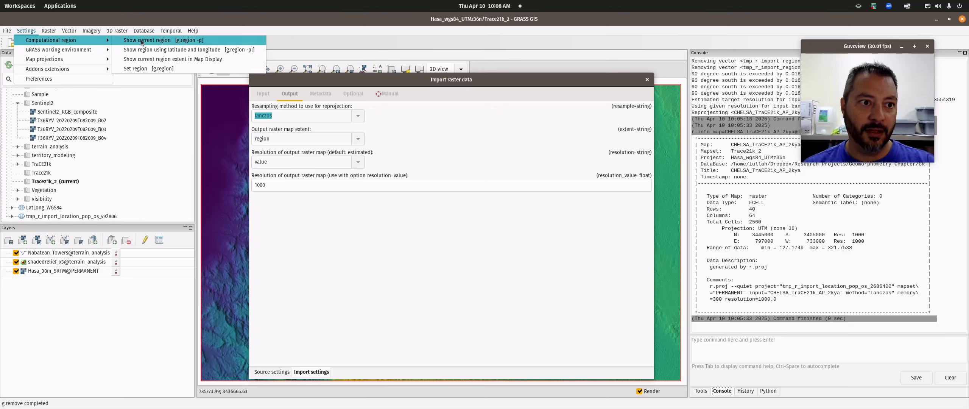
{"action": "left_click", "coordinate": [142, 42]}
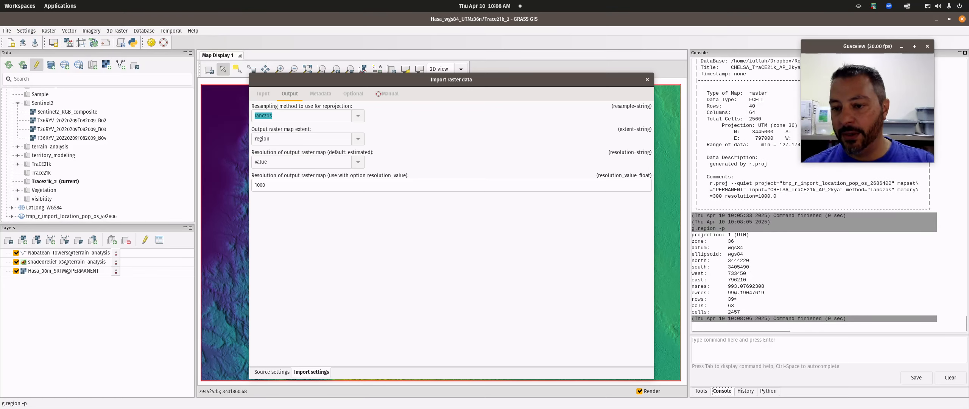
Step: Import and reproject CHELSA_TraCE21k_AP_2kya, moving the import dialog aside to view the resulting map
{"action": "left_click", "coordinate": [278, 372]}
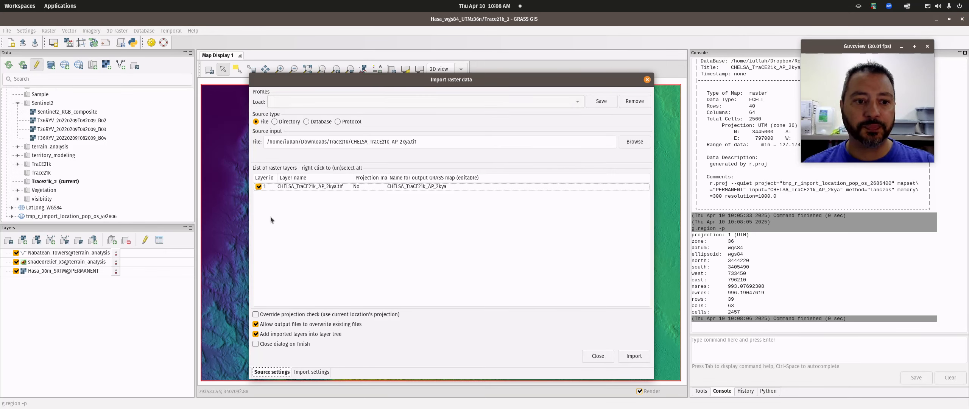
{"action": "left_click", "coordinate": [635, 358]}
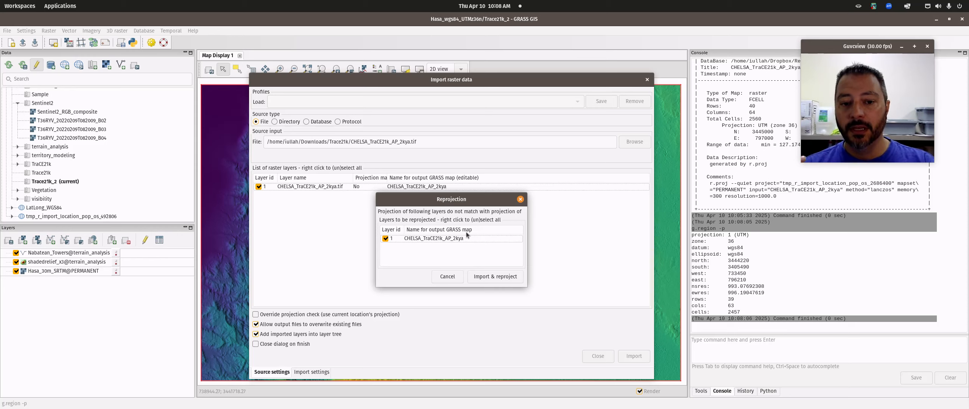
{"action": "left_click", "coordinate": [507, 277]}
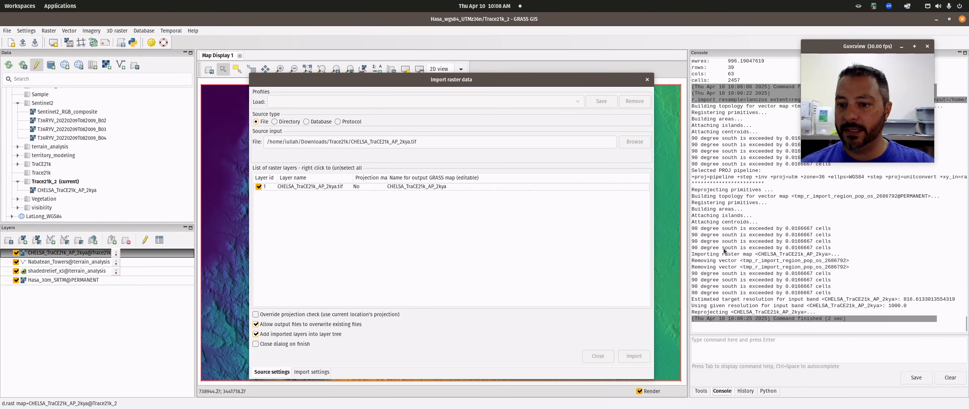
{"action": "left_click_drag", "start_coordinate": [401, 79], "coordinate": [773, 93]}
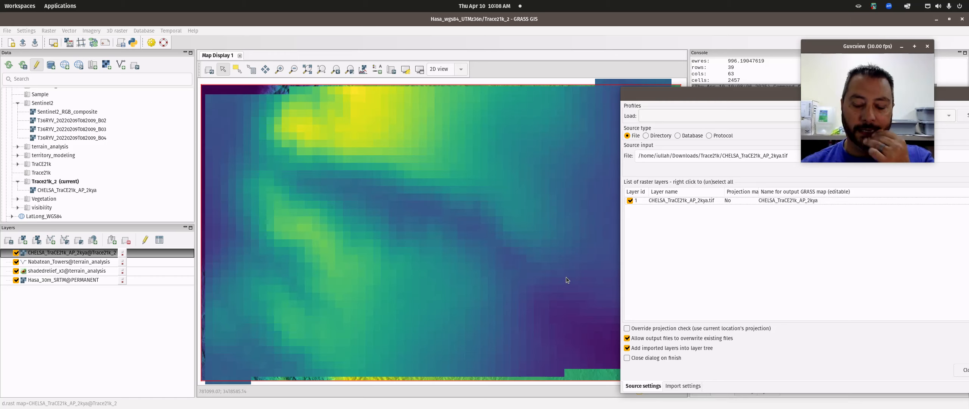
{"action": "left_click_drag", "start_coordinate": [712, 92], "coordinate": [454, 58]}
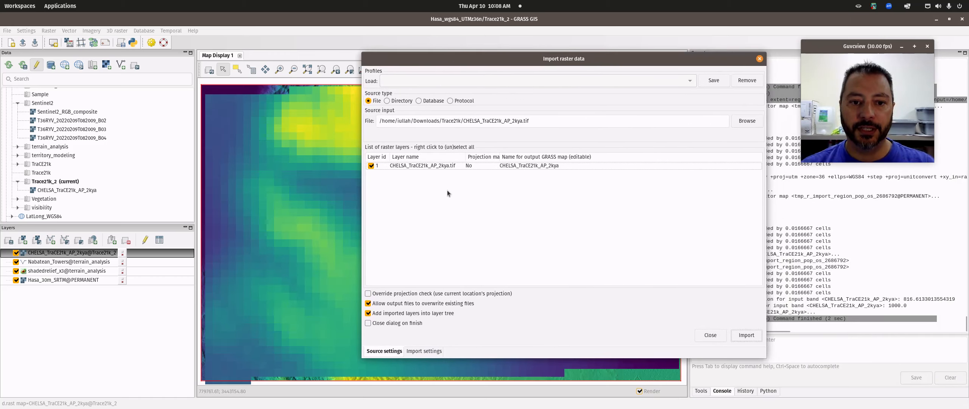
Step: Import and reproject CHELSA_TraCE21k_MAT_2kya.tif with the same settings, and close the import dialog
{"action": "left_click", "coordinate": [744, 121]}
{"action": "left_click", "coordinate": [493, 166]}
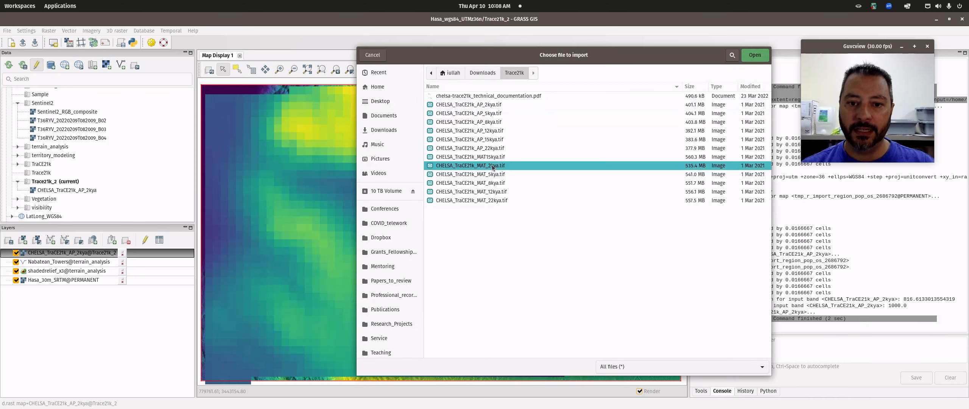
{"action": "double_click", "coordinate": [493, 166]}
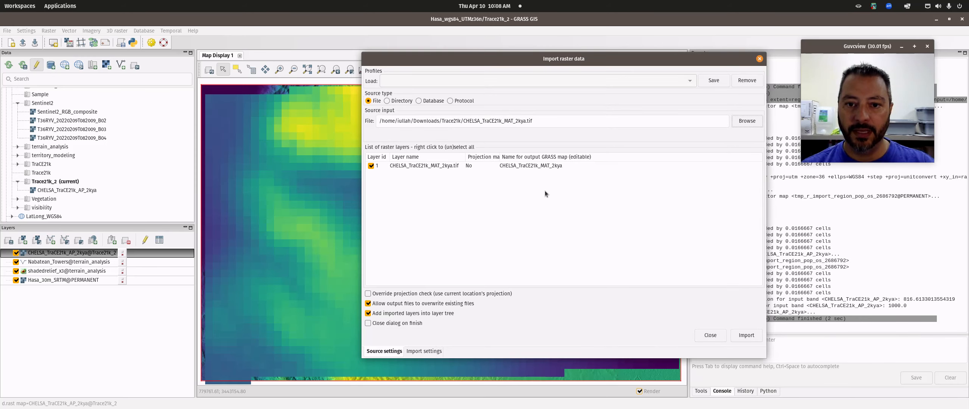
{"action": "left_click", "coordinate": [735, 338]}
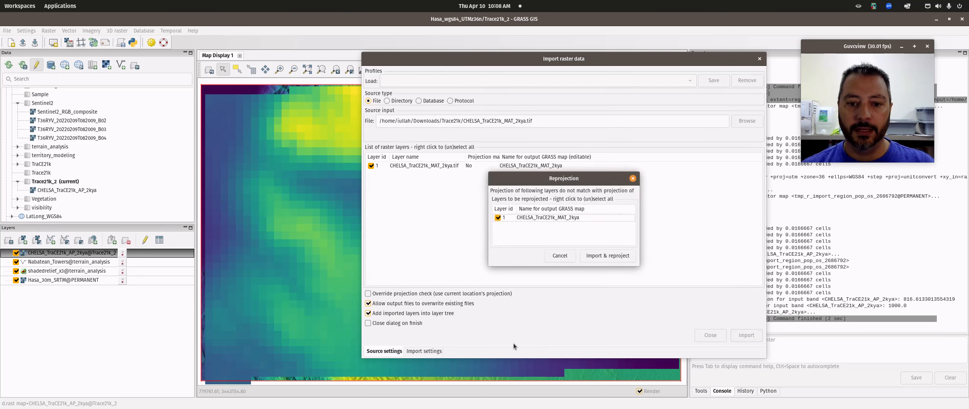
{"action": "left_click", "coordinate": [609, 256]}
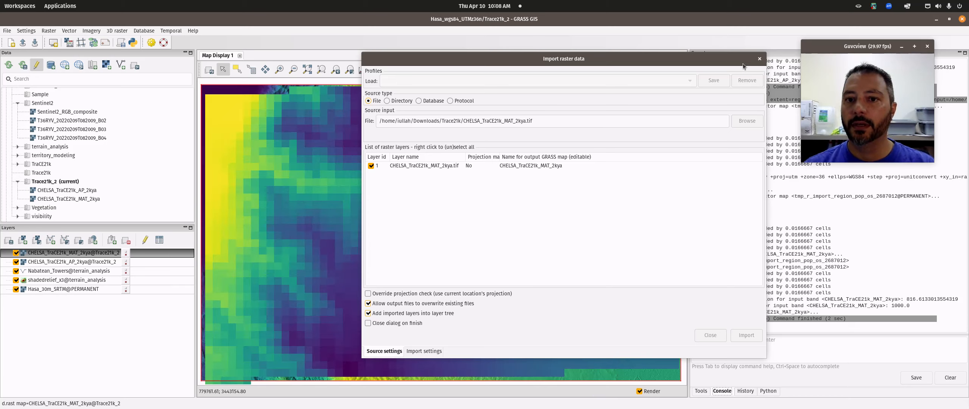
{"action": "left_click", "coordinate": [760, 60]}
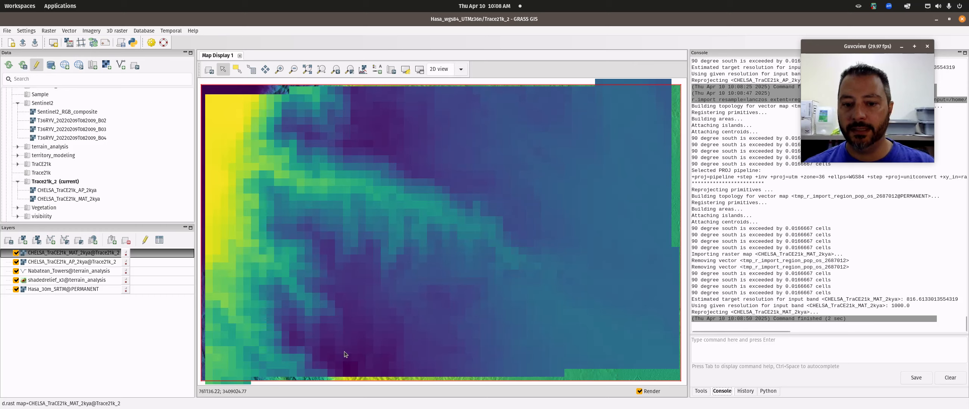
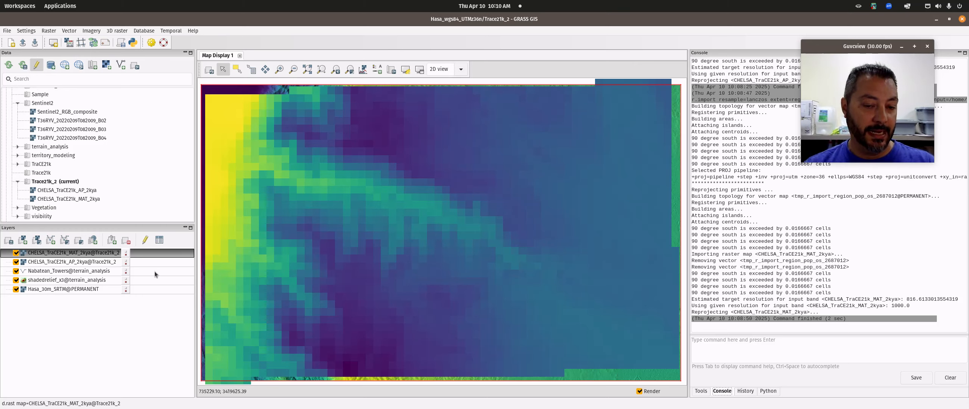
Step: Set the computational region from the CHELSA_TraCE21k_MAT_2kya layer
{"action": "right_click", "coordinate": [67, 254]}
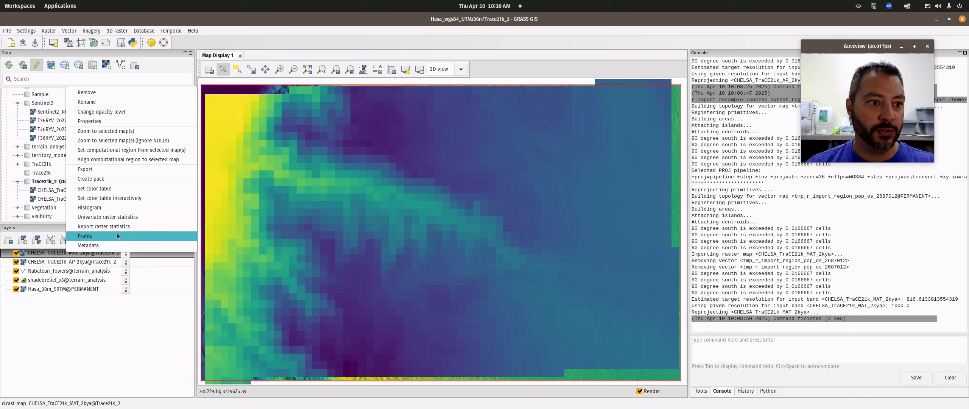
{"action": "left_click", "coordinate": [144, 151]}
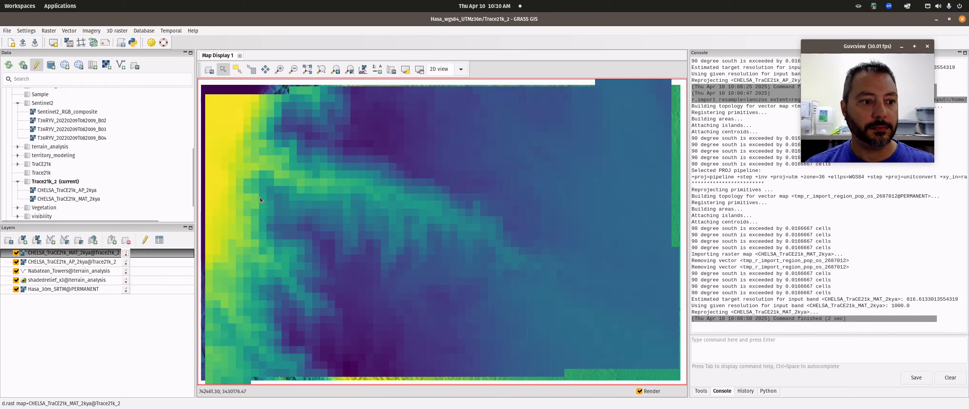
{"action": "left_click", "coordinate": [73, 263]}
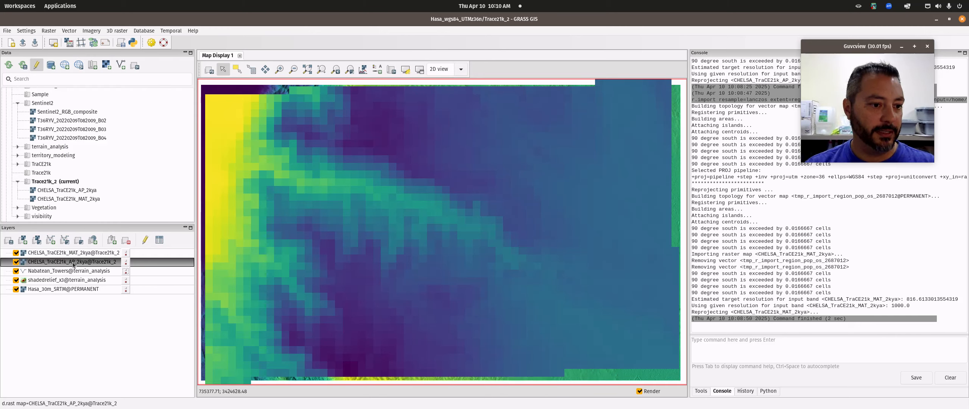
{"action": "right_click", "coordinate": [73, 264]}
{"action": "left_click", "coordinate": [69, 266]}
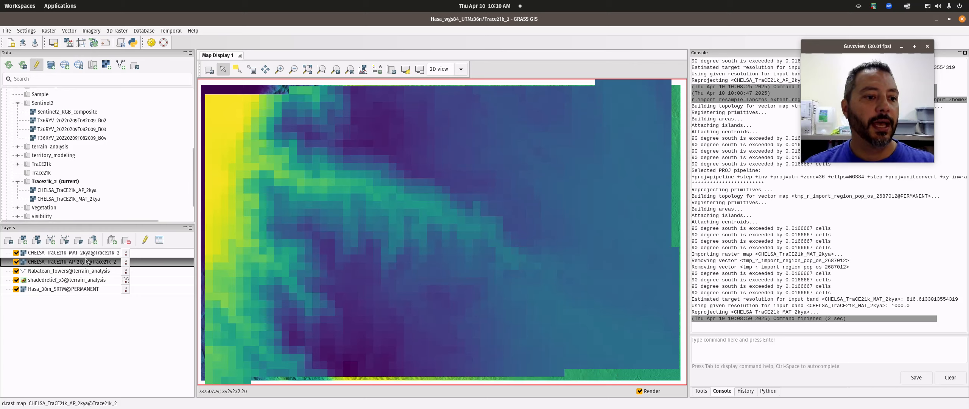
Step: Start r.random for random cells and vector points with CHELSA_TraCE21k_MAT_2kya as the input raster, and enlarge its dialog
{"action": "left_click", "coordinate": [87, 257]}
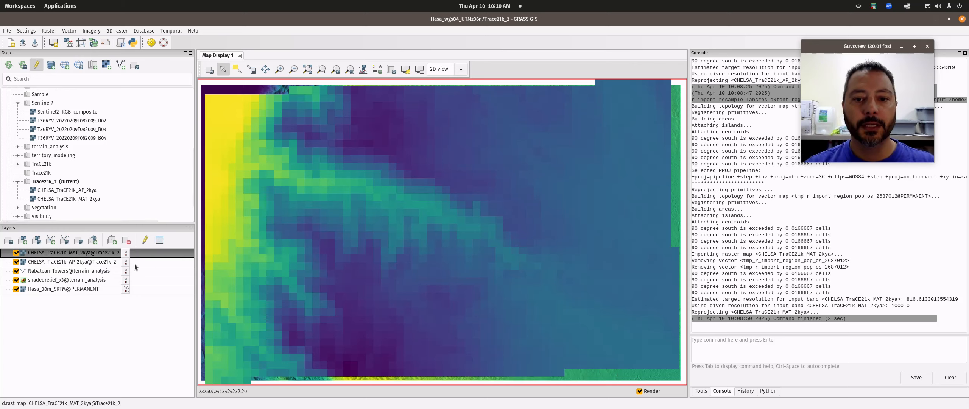
{"action": "left_click", "coordinate": [50, 31]}
{"action": "mouse_move", "coordinate": [69, 31]}
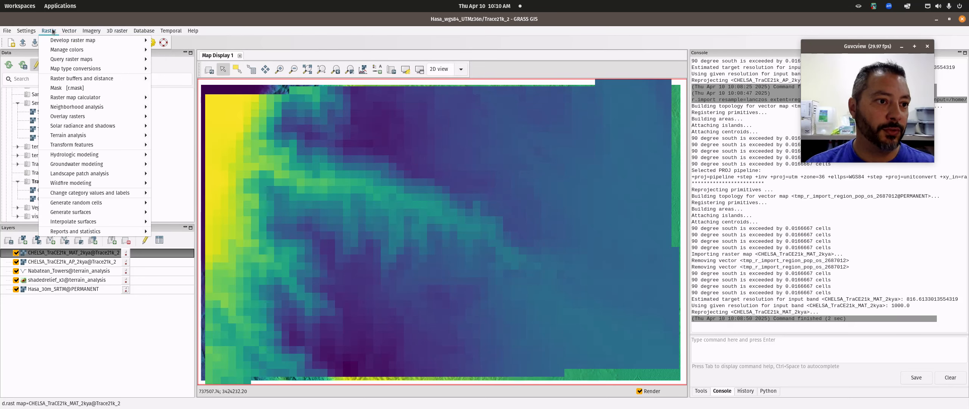
{"action": "mouse_move", "coordinate": [108, 202]}
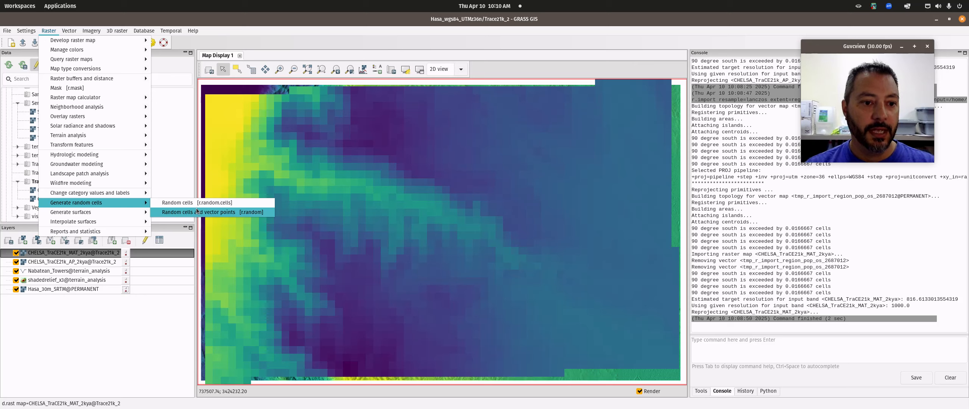
{"action": "left_click", "coordinate": [248, 214]}
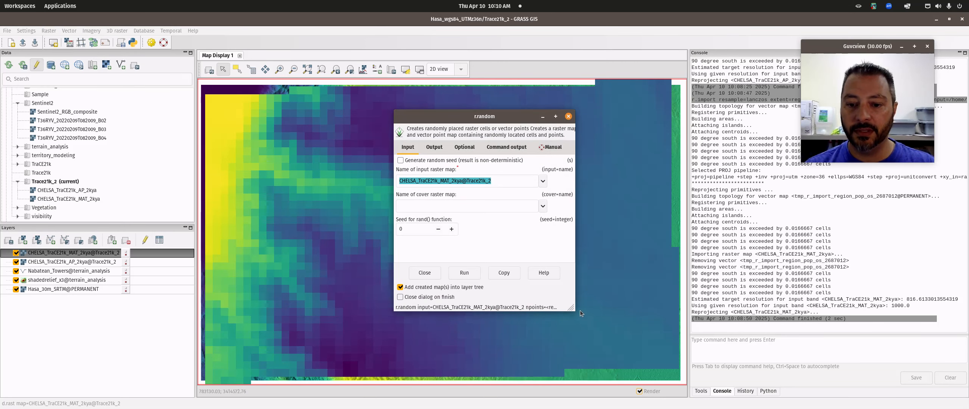
{"action": "left_click_drag", "start_coordinate": [572, 307], "coordinate": [658, 349]}
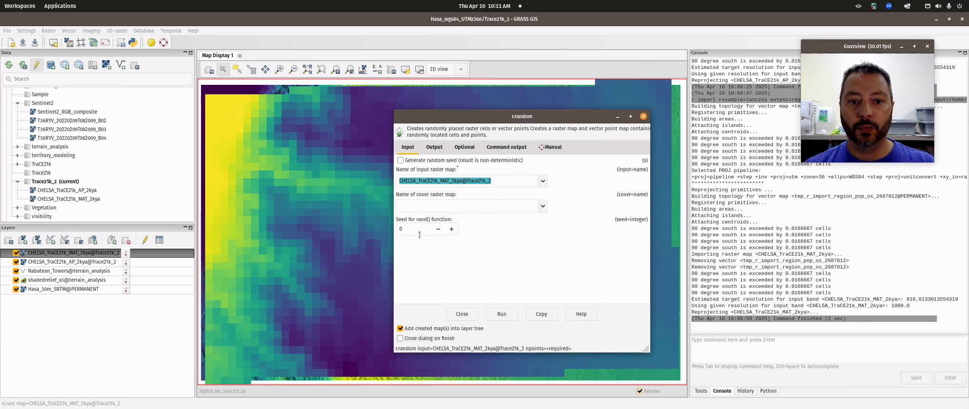
Step: Set the number of points to generate to 100% of the raster's cells in r.random
{"action": "left_click", "coordinate": [434, 147]}
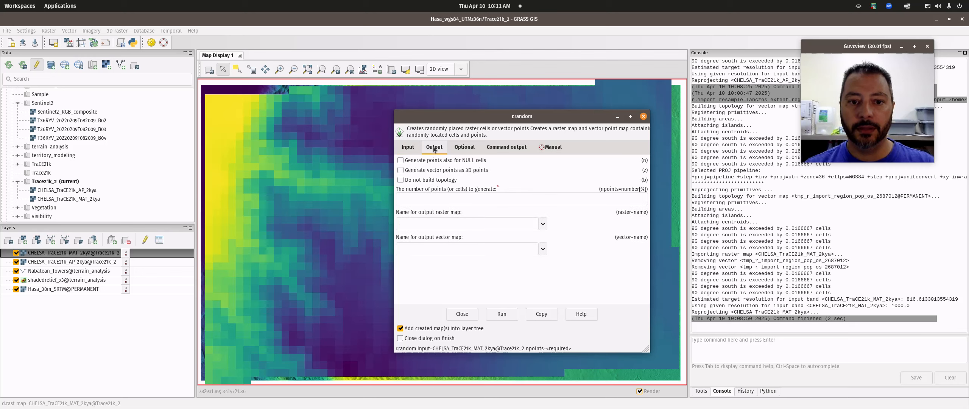
{"action": "left_click", "coordinate": [477, 197]}
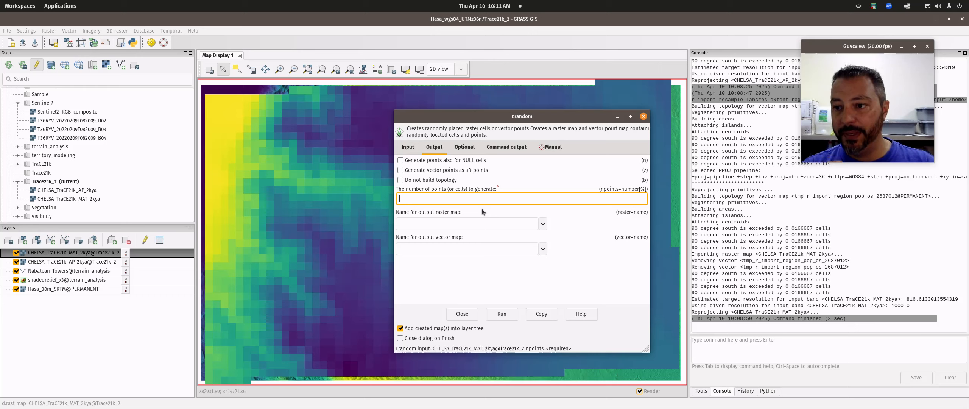
{"action": "type", "text": "1"}
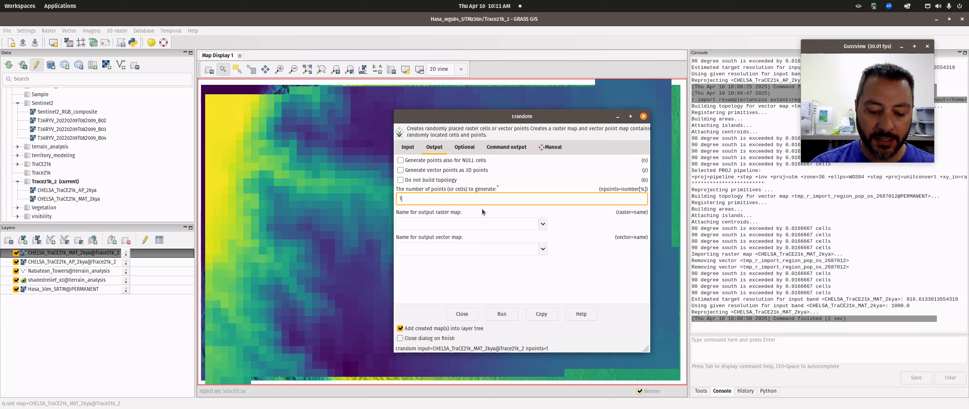
{"action": "type", "text": "00%"}
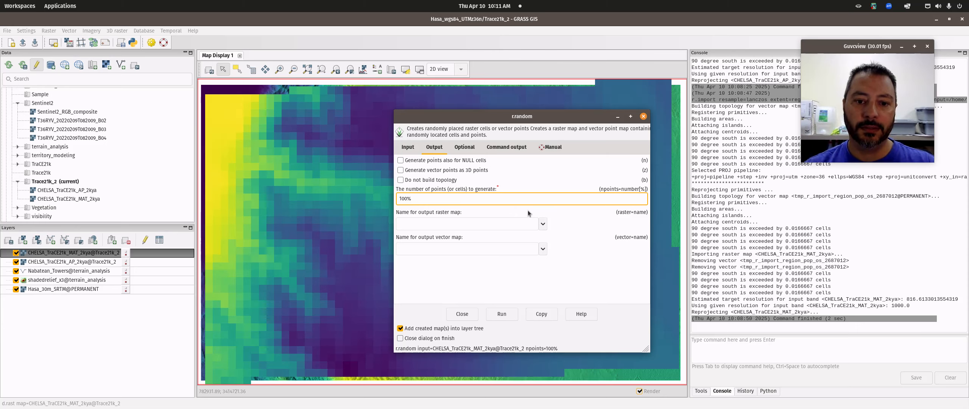
Step: Name the output vector map MAT_interpolation_points
{"action": "left_click", "coordinate": [435, 247]}
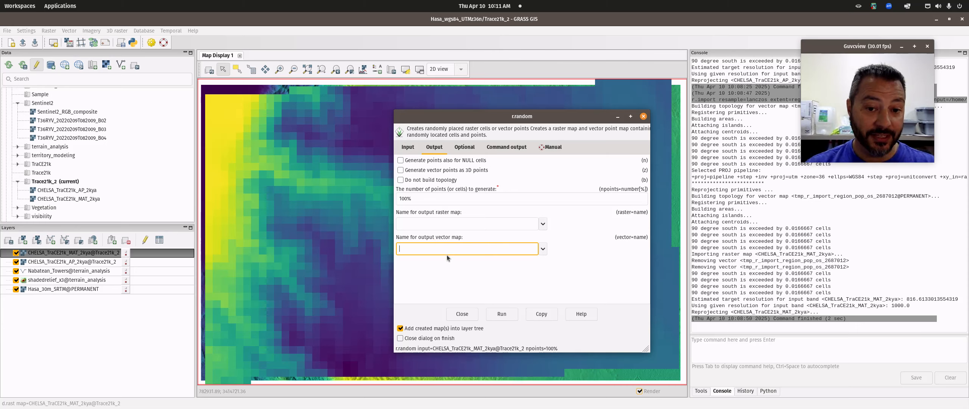
{"action": "type", "text": "mat"}
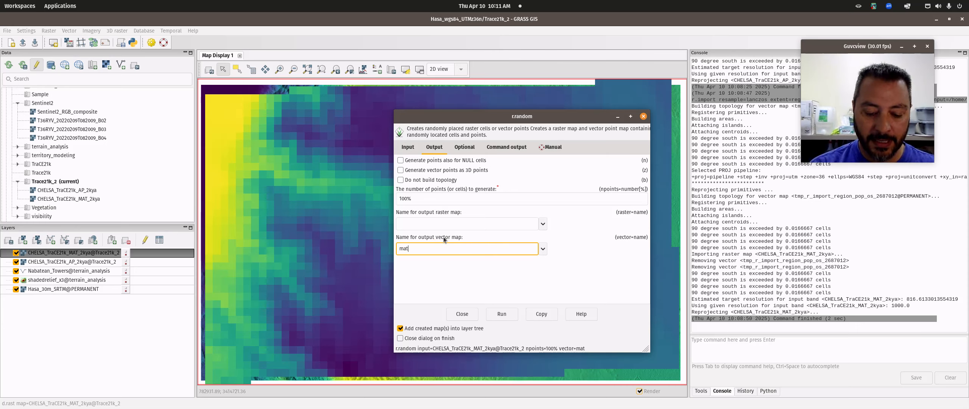
{"action": "type", "text": "_INTE"}
{"action": "key", "text": "BackSpace"}
{"action": "key", "text": "BackSpace"}
{"action": "key", "text": "BackSpace"}
{"action": "key", "text": "BackSpace"}
{"action": "key", "text": "BackSpace"}
{"action": "key", "text": "BackSpace"}
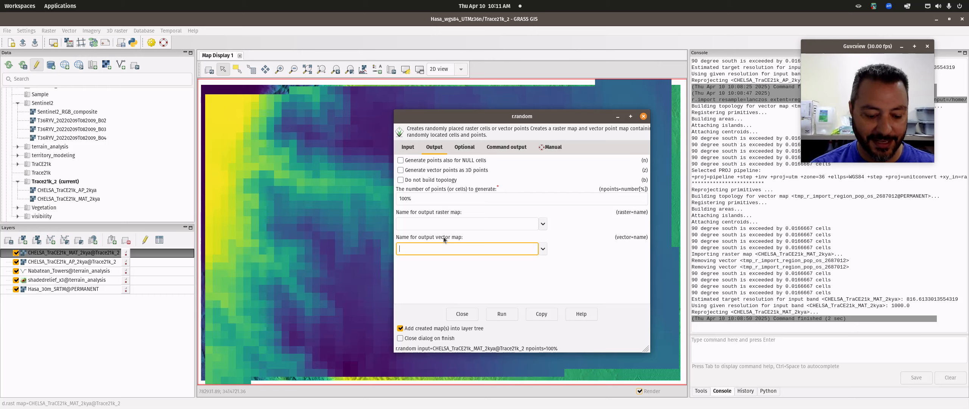
{"action": "type", "text": "MAT_interpolation_points"}
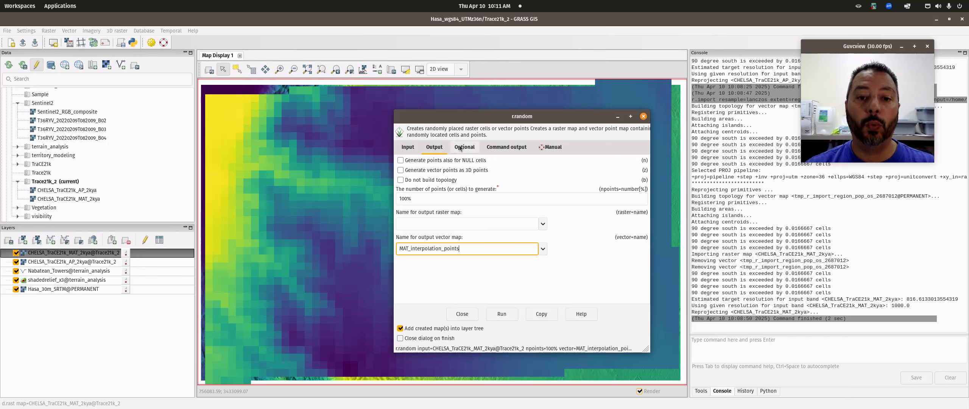
Step: Enable generating the vector points as 3D points and try to run r.random
{"action": "left_click", "coordinate": [471, 151]}
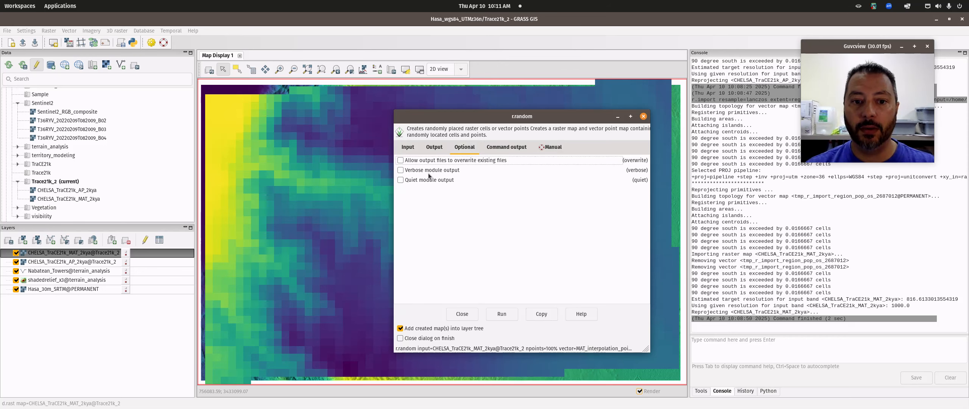
{"action": "left_click", "coordinate": [436, 148]}
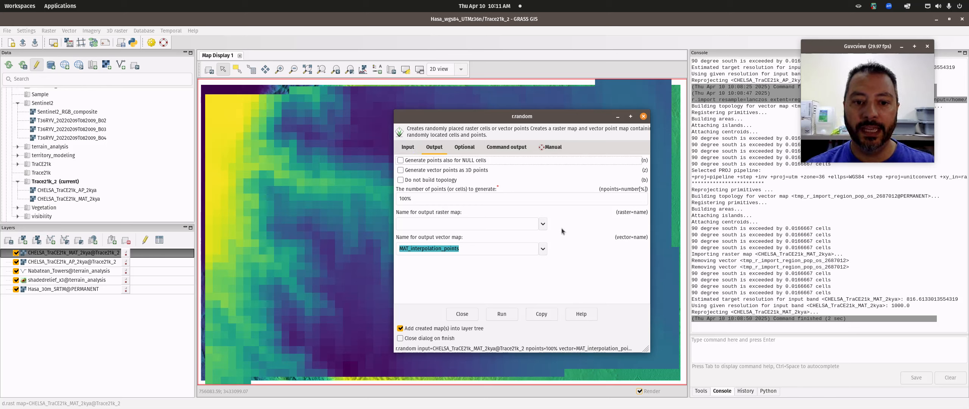
{"action": "left_click", "coordinate": [441, 171]}
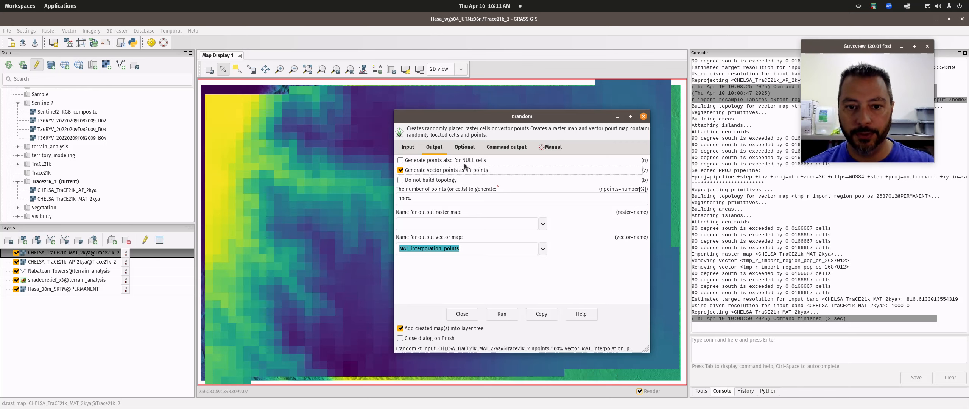
{"action": "left_click", "coordinate": [408, 147]}
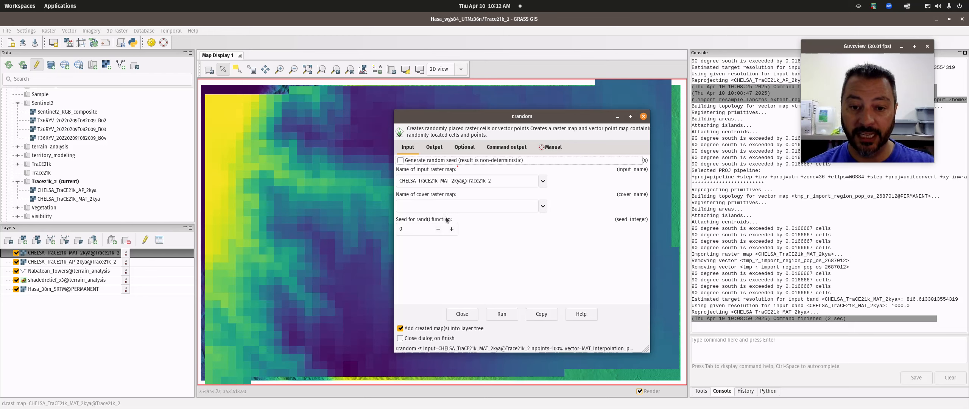
{"action": "left_click", "coordinate": [441, 147]}
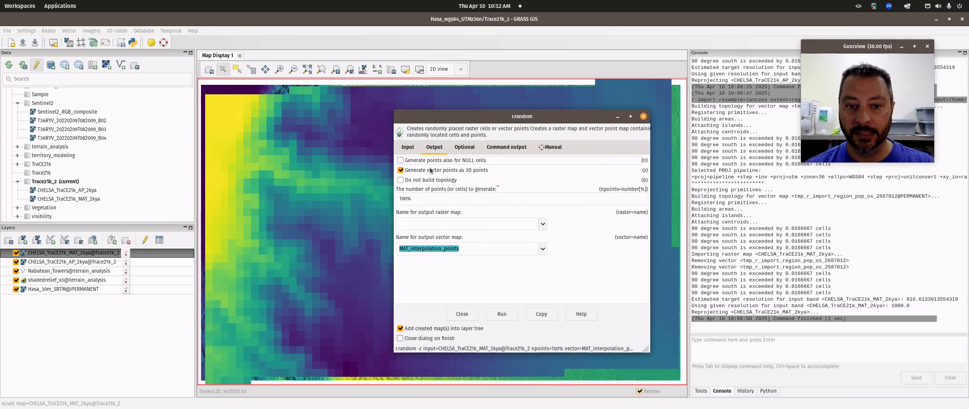
{"action": "left_click", "coordinate": [515, 319]}
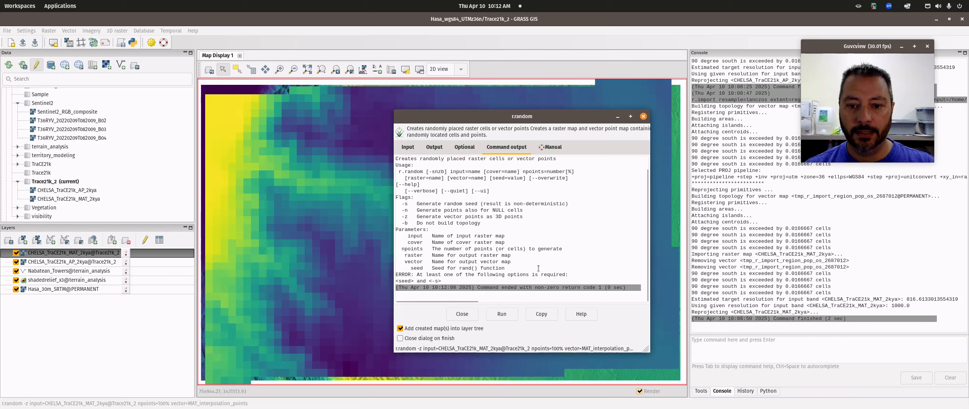
Step: Apply 0 as the rand() seed, run r.random again, and move its dialog aside to view the generated points
{"action": "left_click", "coordinate": [408, 147]}
{"action": "left_click", "coordinate": [420, 229]}
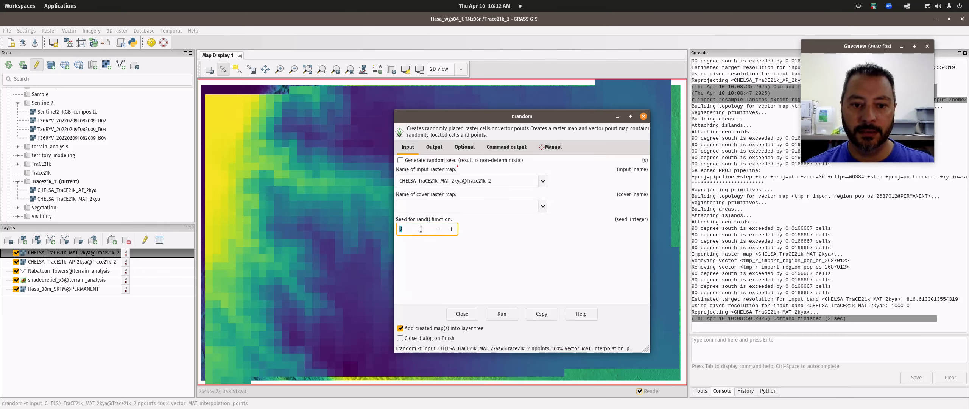
{"action": "left_click", "coordinate": [499, 313]}
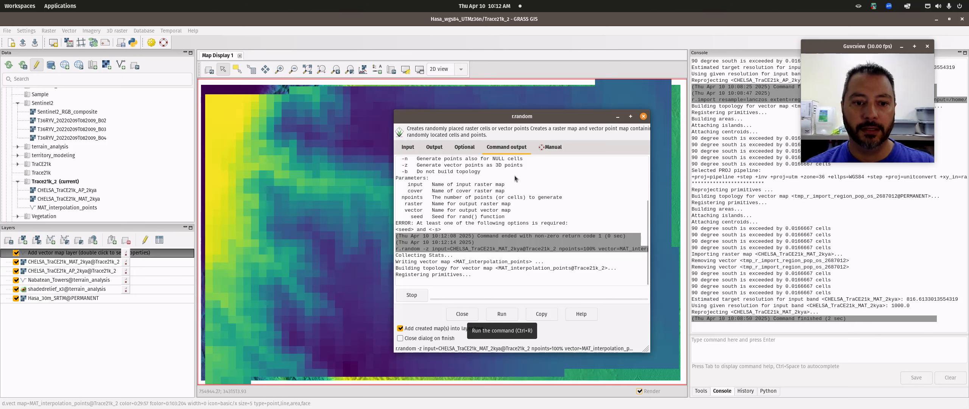
{"action": "mouse_move", "coordinate": [479, 119]}
{"action": "left_mouse_down"}
{"action": "mouse_move", "coordinate": [571, 118]}
{"action": "mouse_move", "coordinate": [779, 91]}
{"action": "left_mouse_up"}
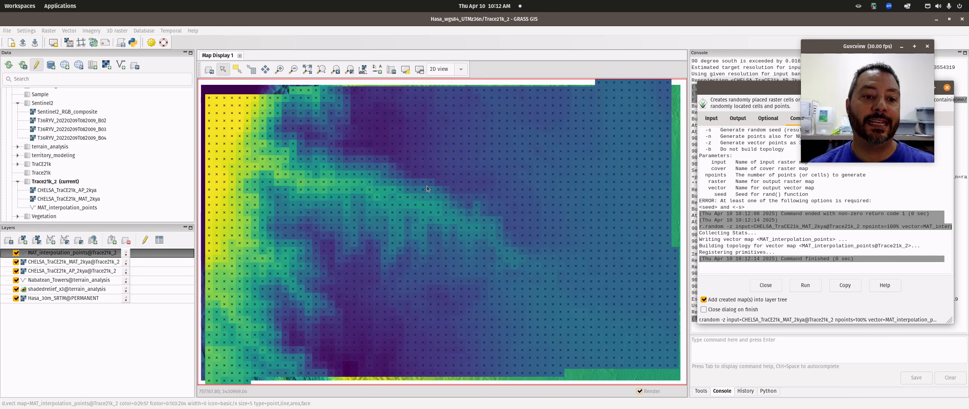
Step: Examine the cat and value columns in the MAT_interpolation_points attribute table, enlarging the table window and closing it when done
{"action": "right_click", "coordinate": [87, 254]}
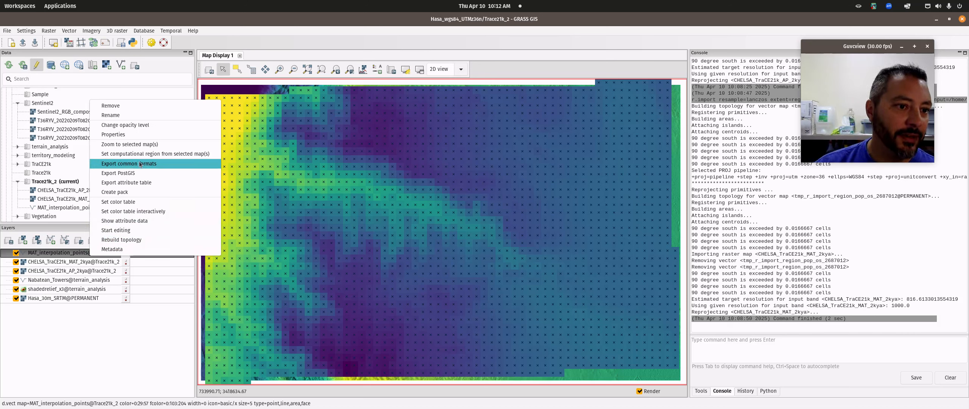
{"action": "left_click", "coordinate": [156, 221]}
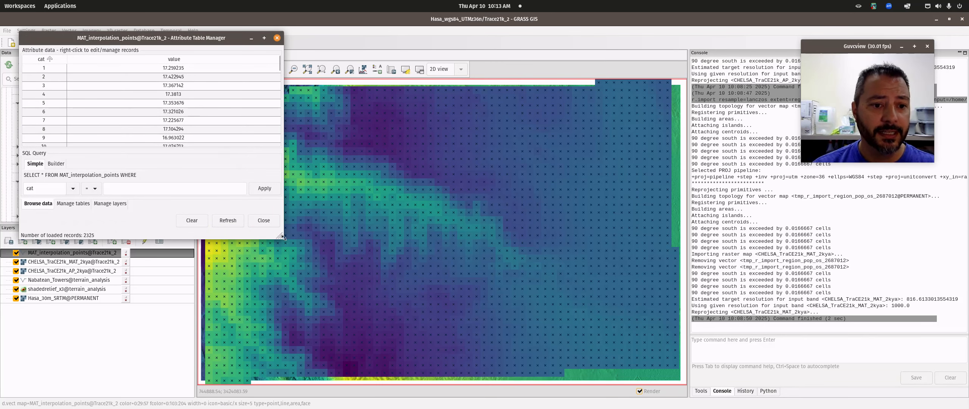
{"action": "left_click_drag", "start_coordinate": [283, 238], "coordinate": [390, 318]}
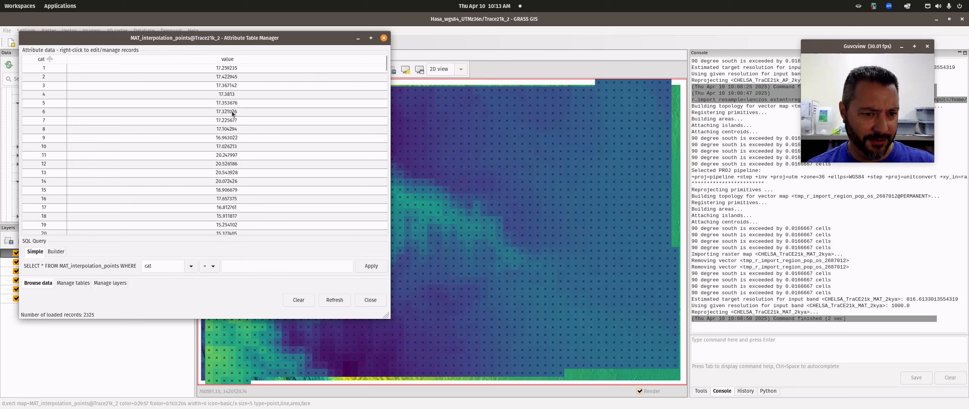
{"action": "scroll", "coordinate": [245, 182], "scroll_direction": "down", "scroll_amount": 7}
{"action": "scroll", "coordinate": [245, 180], "scroll_direction": "down", "scroll_amount": 3}
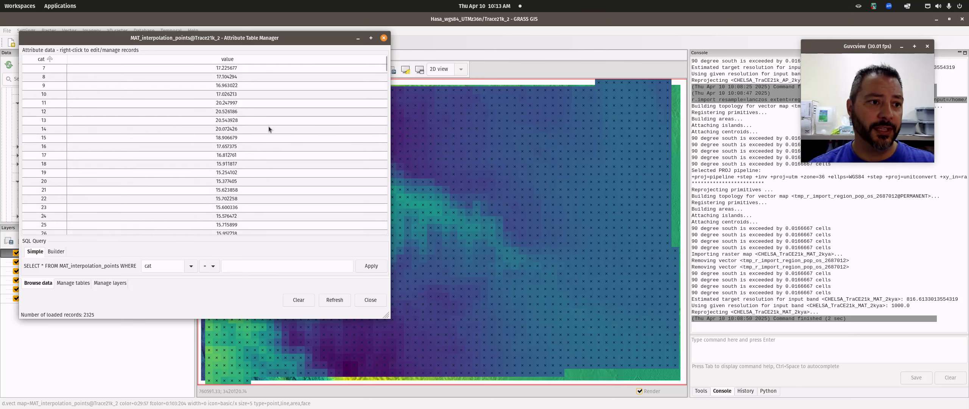
{"action": "scroll", "coordinate": [268, 125], "scroll_direction": "up", "scroll_amount": 9}
{"action": "left_click", "coordinate": [383, 38]}
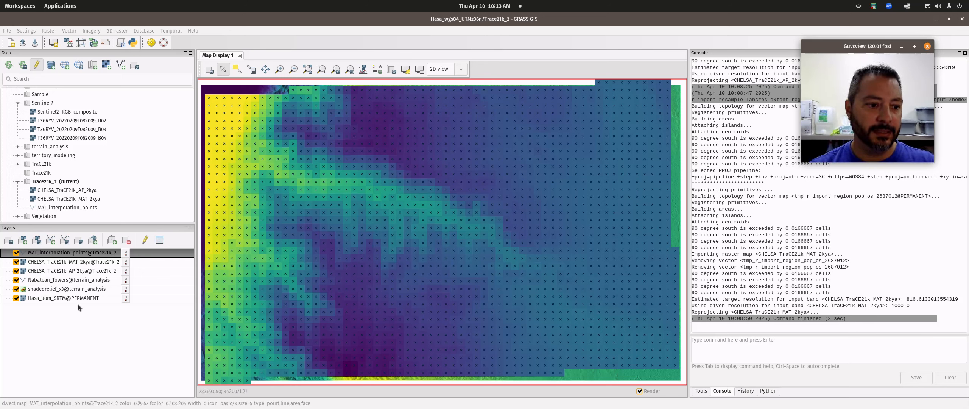
Step: Set the computational region from the Hasa_30m_SRTM layer
{"action": "left_click", "coordinate": [53, 299]}
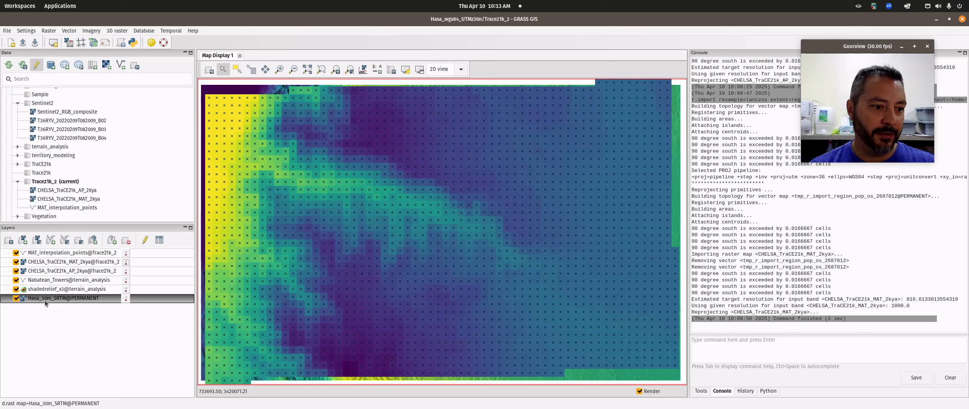
{"action": "right_click", "coordinate": [44, 300]}
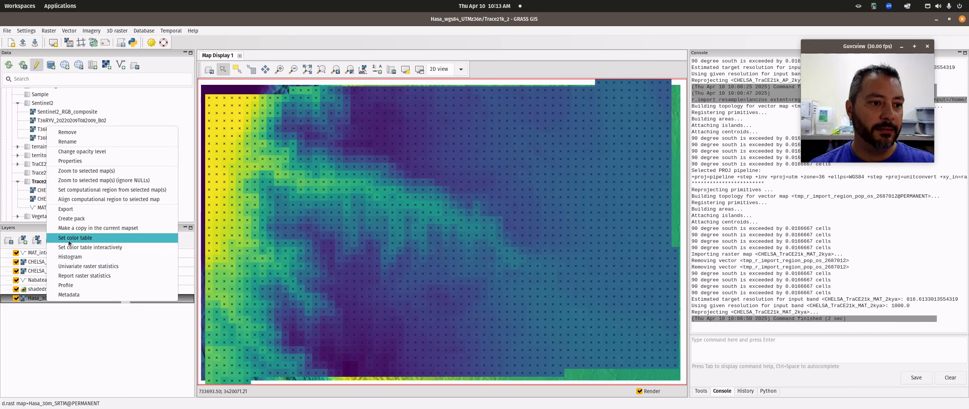
{"action": "left_click", "coordinate": [86, 190]}
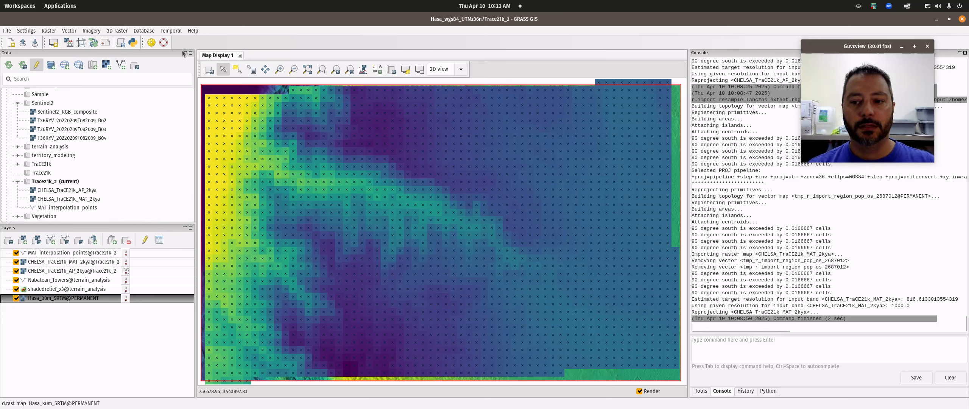
Step: Print the current computational region settings with g.region and check the north-south resolution
{"action": "left_click", "coordinate": [52, 33]}
{"action": "mouse_move", "coordinate": [31, 34]}
{"action": "mouse_move", "coordinate": [76, 40]}
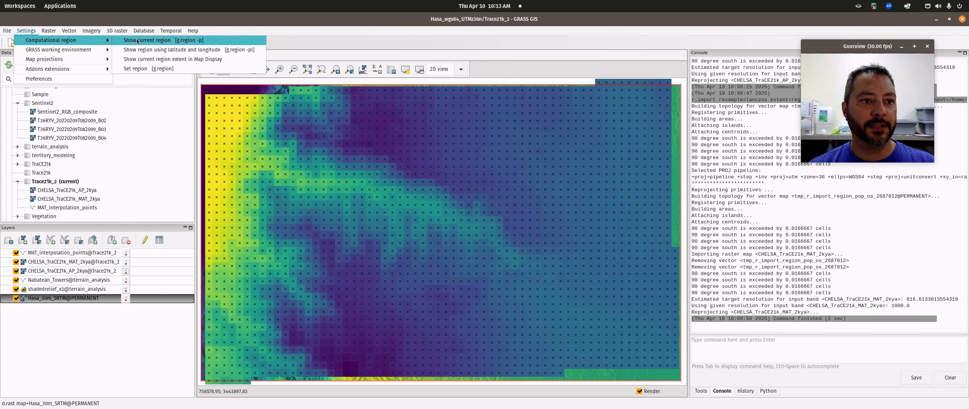
{"action": "left_click", "coordinate": [156, 41]}
{"action": "double_click", "coordinate": [730, 286]}
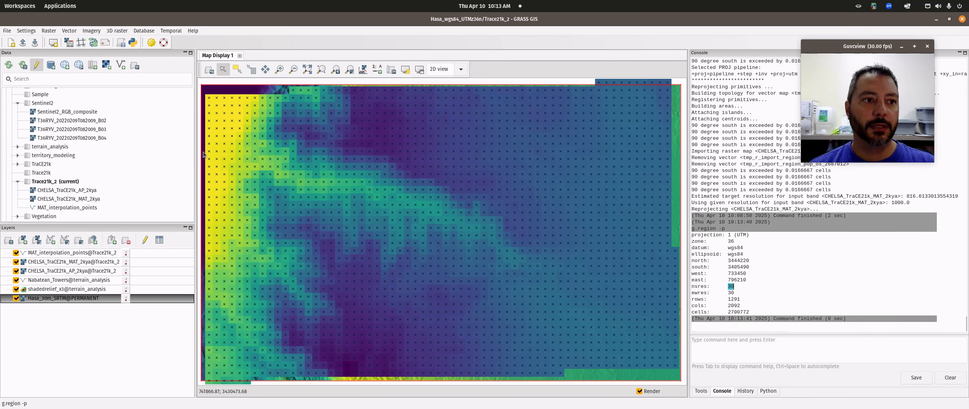
Step: Start v.surf.bspline interpolation from vector points, reposition and enlarge its dialog, and choose MAT_interpolation_points@Trace21k_2 as the input vector point map
{"action": "left_click", "coordinate": [26, 31]}
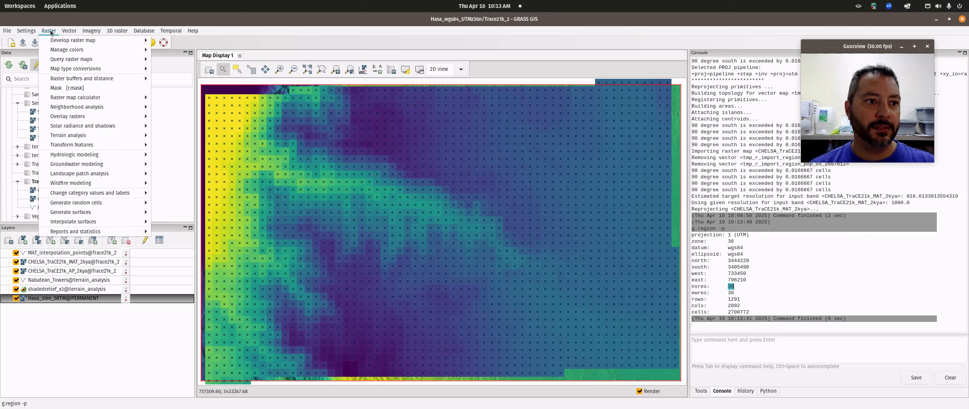
{"action": "mouse_move", "coordinate": [125, 222]}
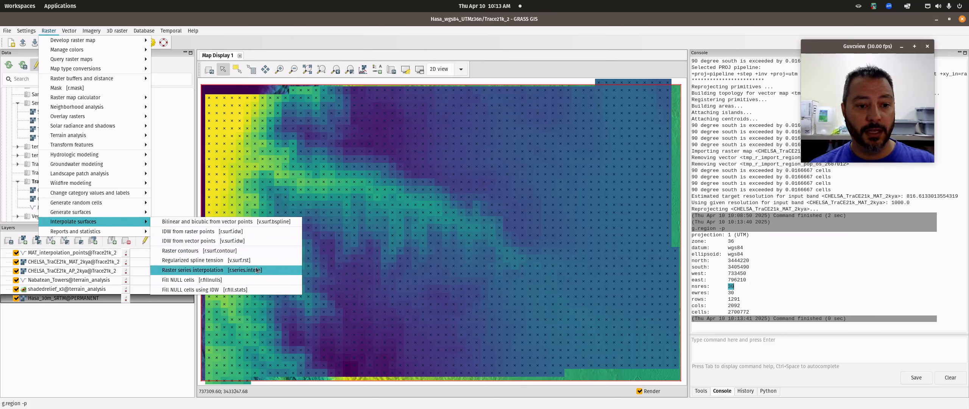
{"action": "left_click", "coordinate": [271, 223]}
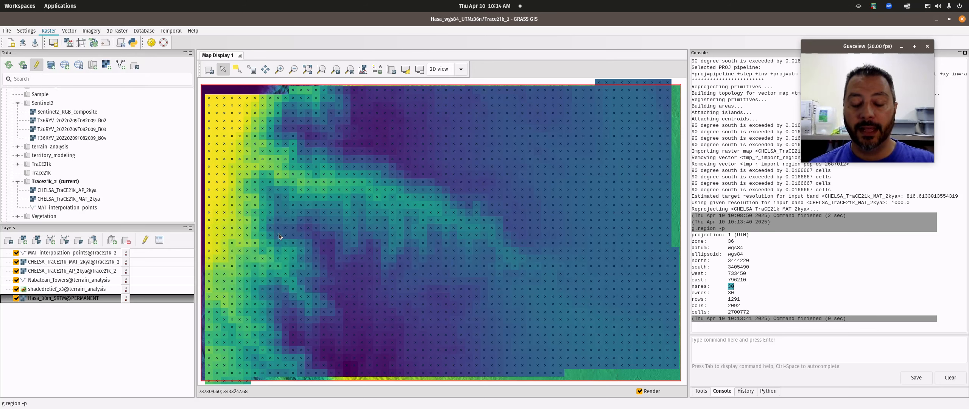
{"action": "left_click_drag", "start_coordinate": [453, 118], "coordinate": [341, 78]}
{"action": "left_click_drag", "start_coordinate": [576, 335], "coordinate": [590, 342]}
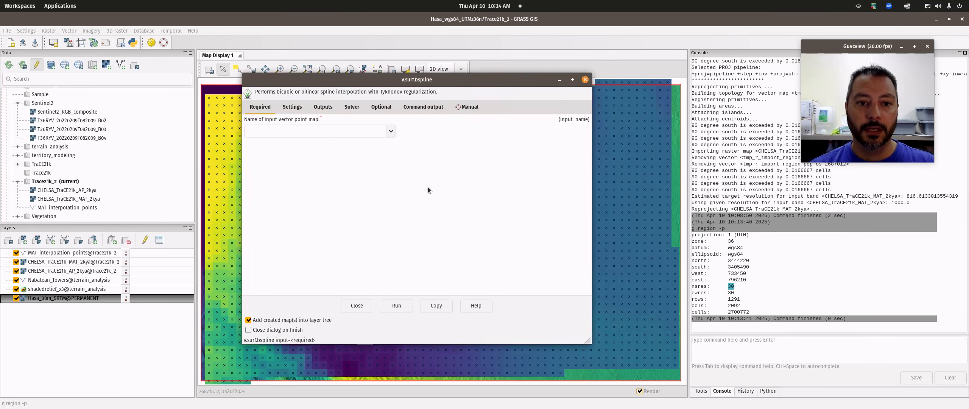
{"action": "left_click", "coordinate": [390, 132]}
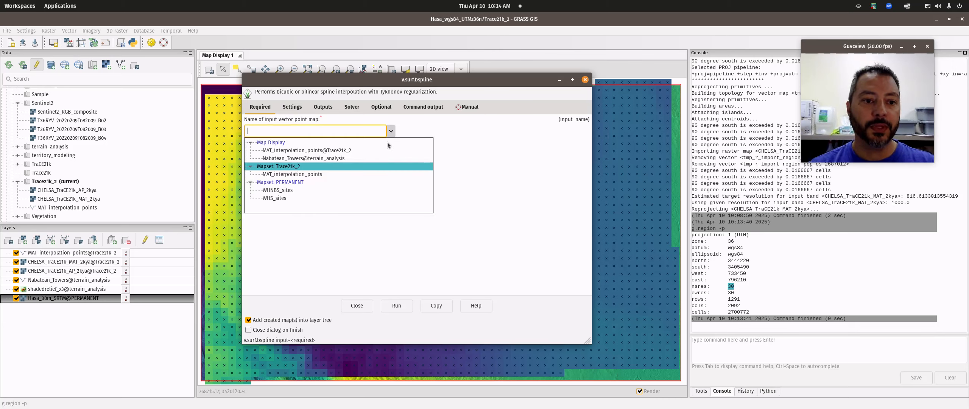
{"action": "left_click", "coordinate": [281, 151]}
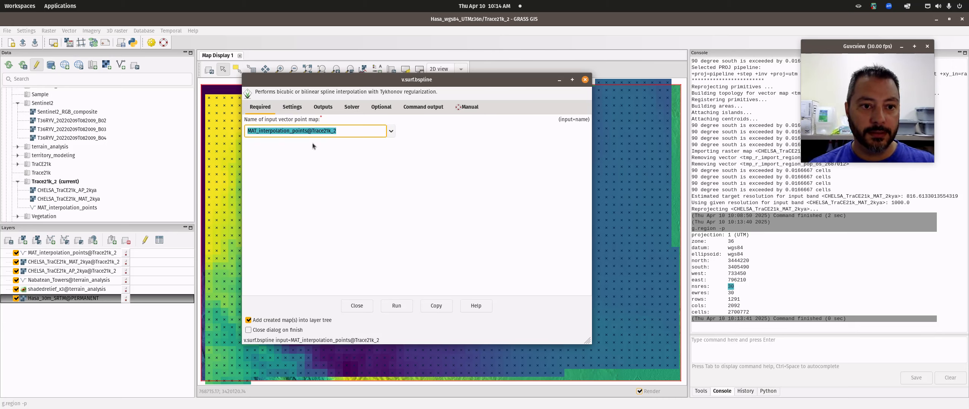
Step: Choose value as the attribute column used for the spline approximation
{"action": "left_click", "coordinate": [298, 109]}
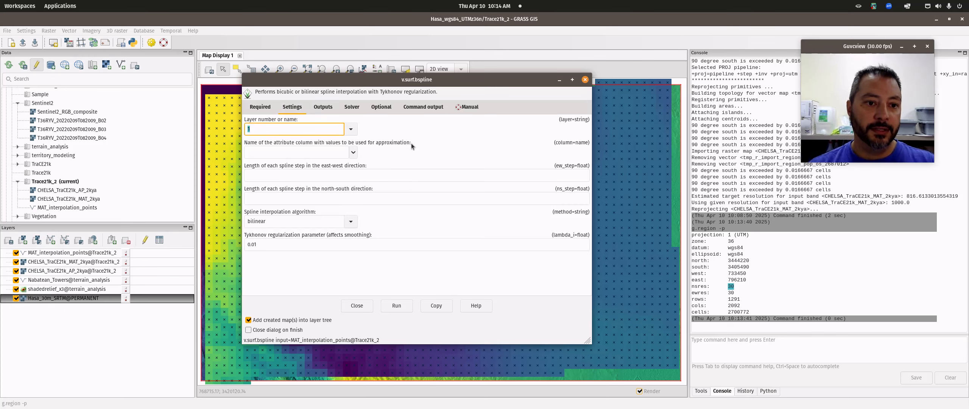
{"action": "left_click", "coordinate": [351, 152]}
{"action": "left_click", "coordinate": [282, 172]}
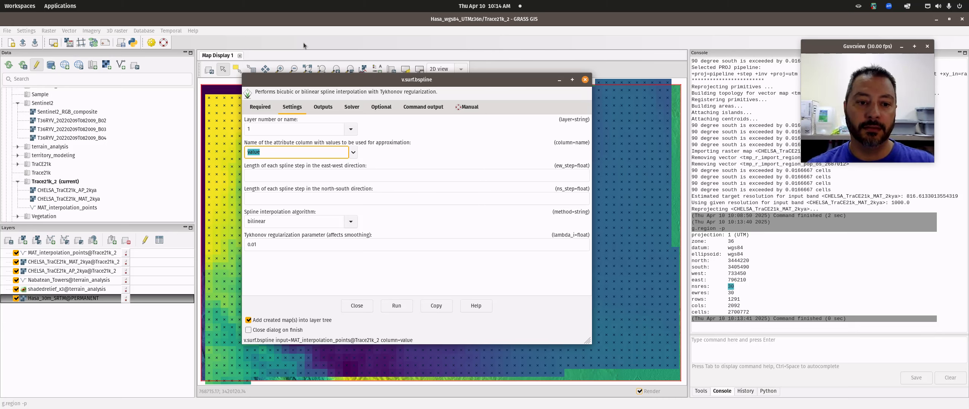
Step: Set the east-west and north-south spline step lengths to 1500 and the spline interpolation algorithm to bicubic
{"action": "left_click", "coordinate": [343, 176]}
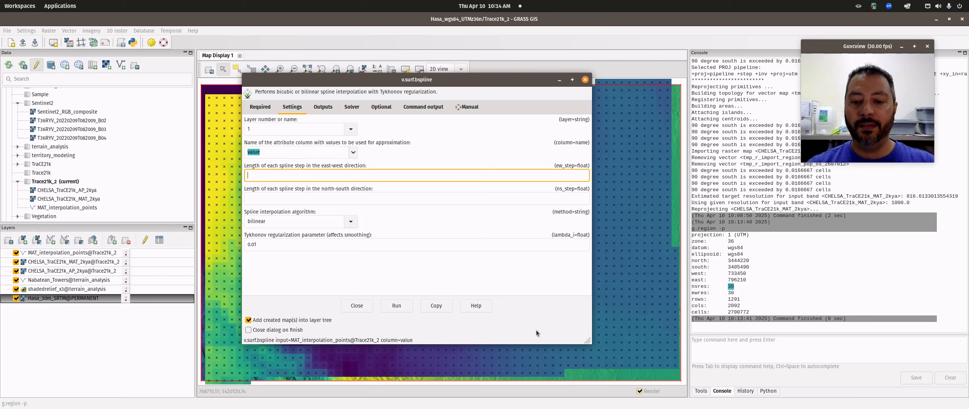
{"action": "left_click_drag", "start_coordinate": [586, 339], "coordinate": [612, 349]}
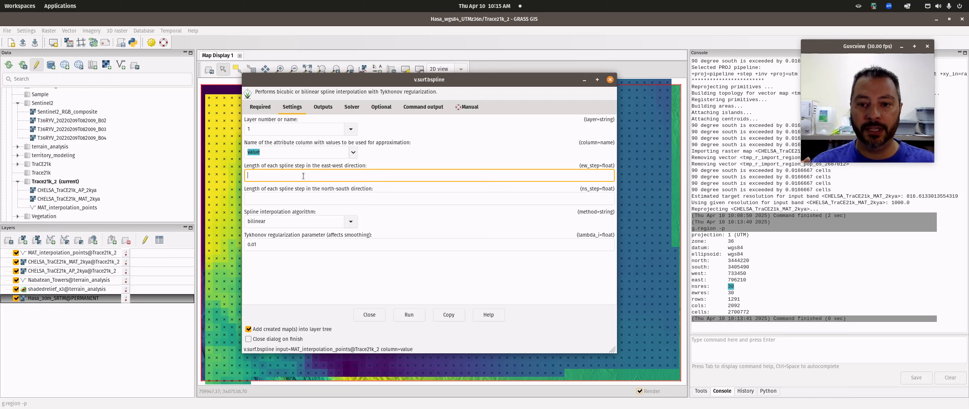
{"action": "type", "text": "150"}
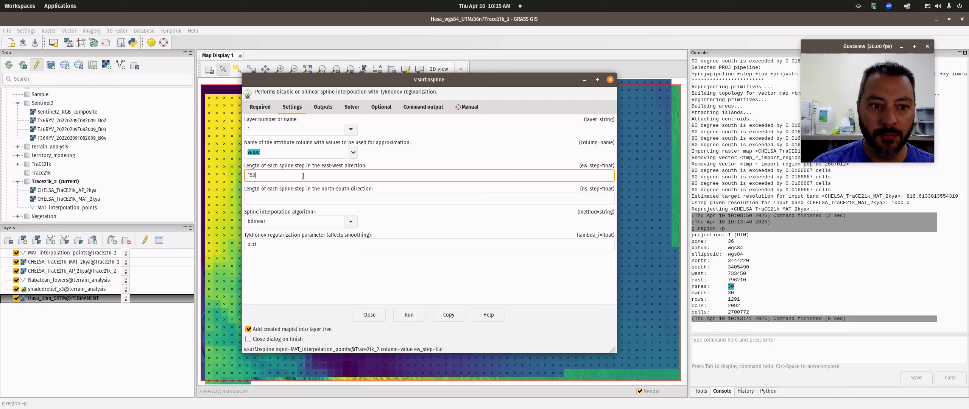
{"action": "type", "text": "0"}
{"action": "left_click", "coordinate": [310, 193]}
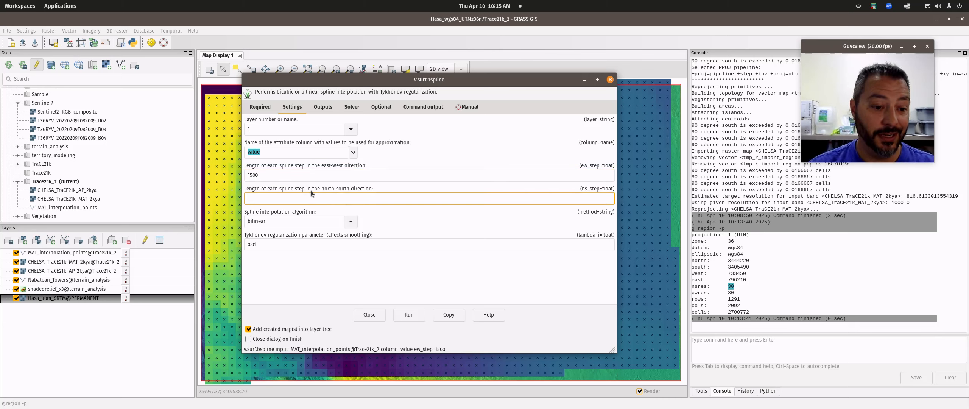
{"action": "type", "text": "1500"}
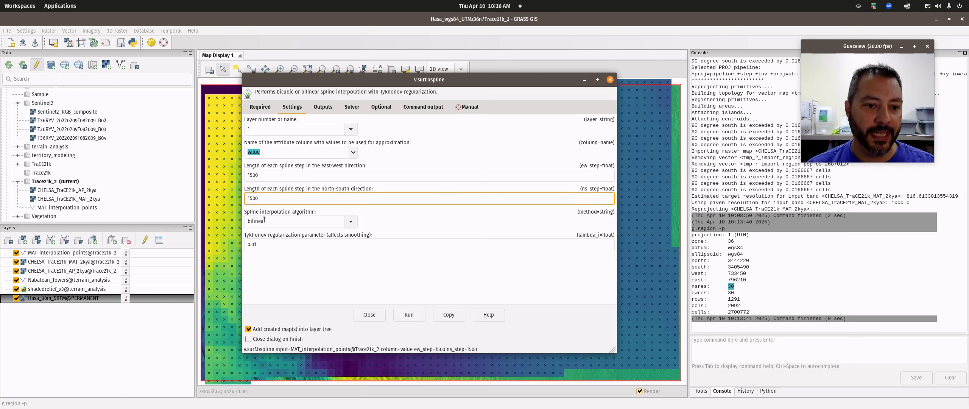
{"action": "left_click", "coordinate": [350, 222]}
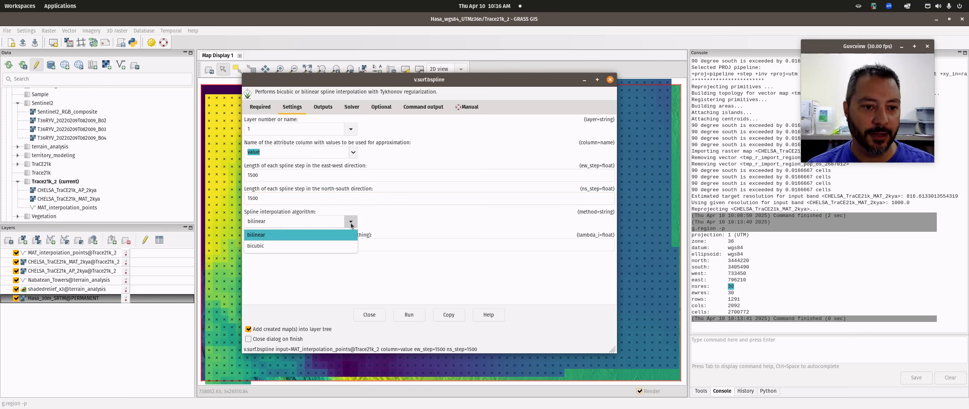
{"action": "left_click", "coordinate": [306, 246]}
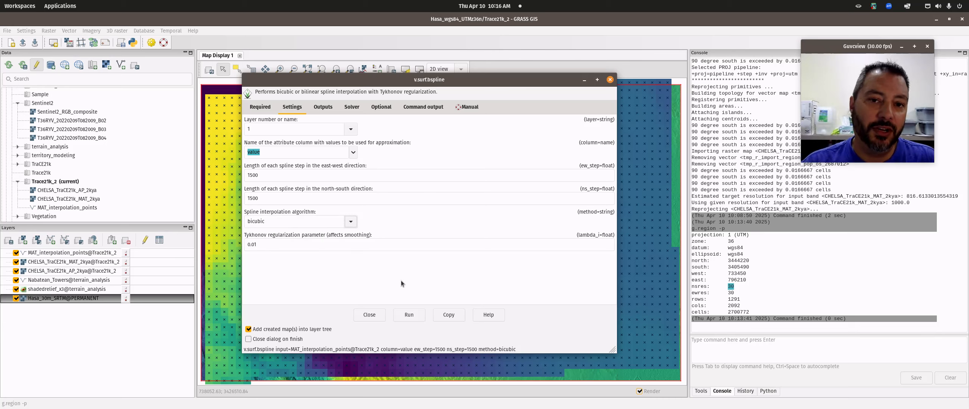
Step: Enlarge the v.surf.bspline dialog and read the manual's explanation of how the Tykhonov regularization parameter lambda_i affects smoothing
{"action": "left_click", "coordinate": [284, 246]}
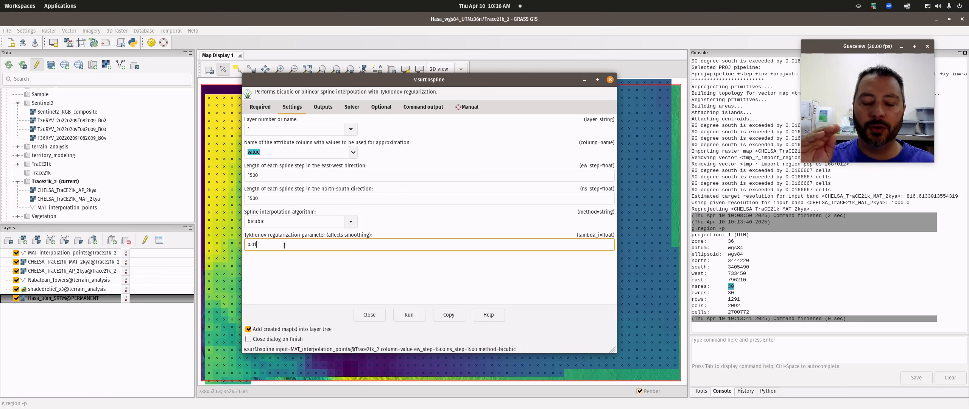
{"action": "left_click_drag", "start_coordinate": [617, 353], "coordinate": [685, 385]}
{"action": "left_click", "coordinate": [468, 110]}
{"action": "scroll", "coordinate": [436, 212], "scroll_direction": "down", "scroll_amount": 10}
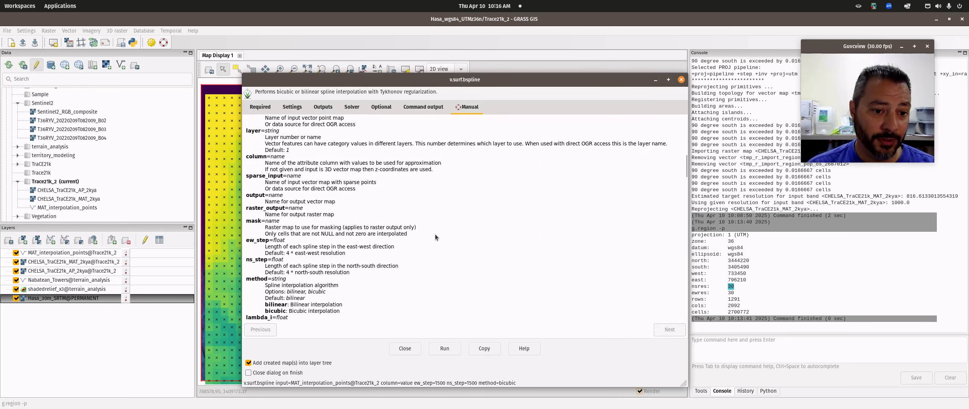
{"action": "scroll", "coordinate": [434, 234], "scroll_direction": "down", "scroll_amount": 10}
{"action": "scroll", "coordinate": [435, 238], "scroll_direction": "down", "scroll_amount": 5}
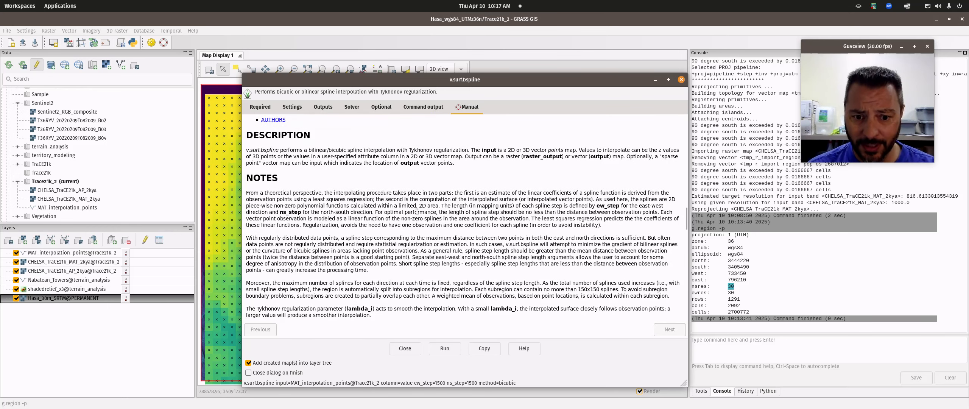
{"action": "scroll", "coordinate": [383, 224], "scroll_direction": "down", "scroll_amount": 3}
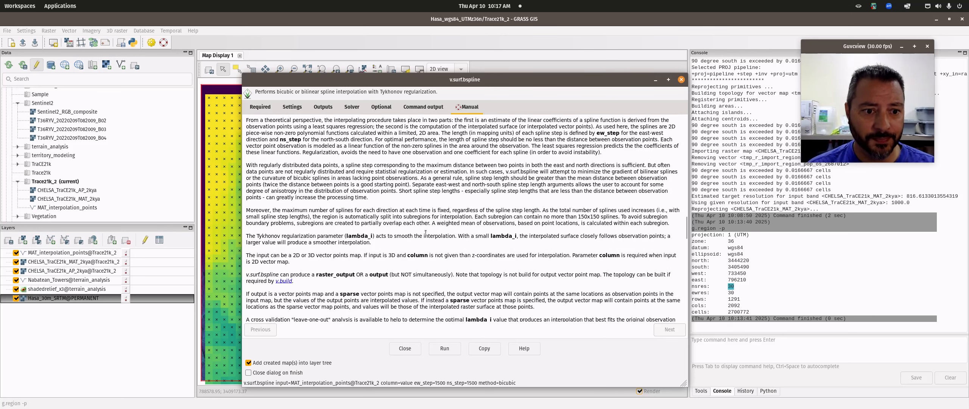
{"action": "left_click_drag", "start_coordinate": [246, 236], "coordinate": [373, 243]}
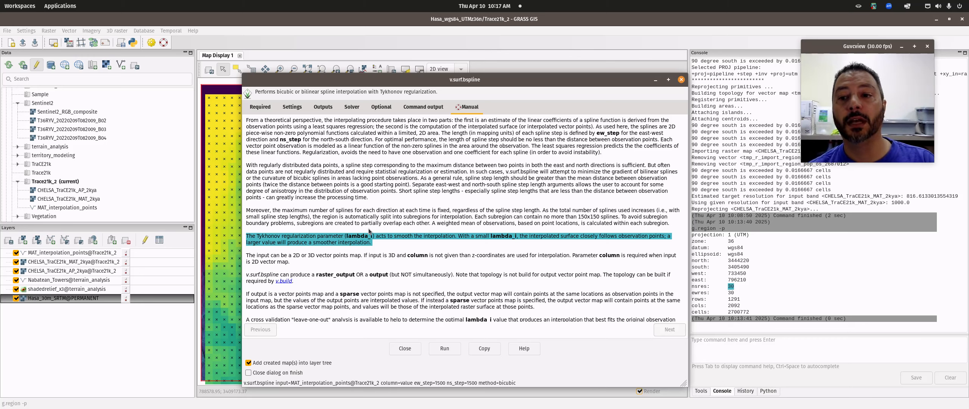
Step: Try 0.1 as the Tykhonov regularization parameter and restore it to 0.01
{"action": "left_click", "coordinate": [250, 109]}
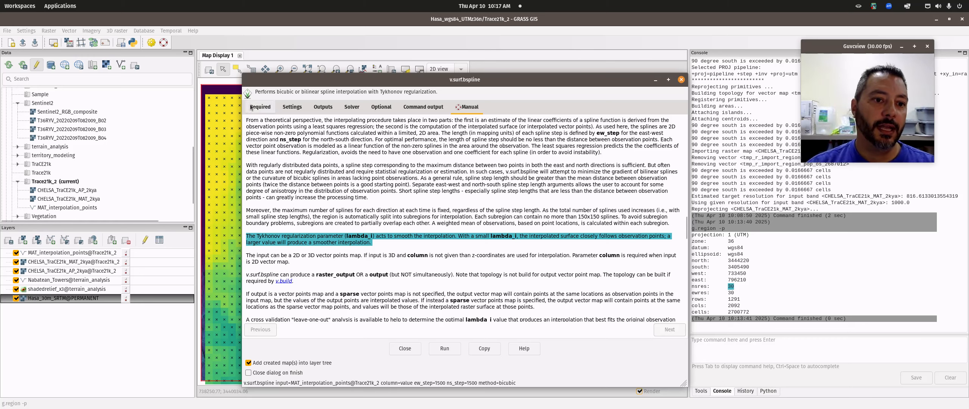
{"action": "left_click", "coordinate": [292, 107]}
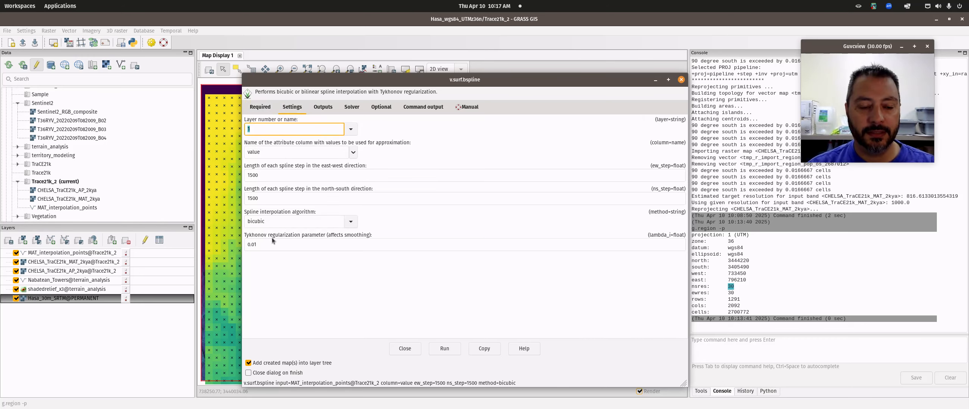
{"action": "left_click_drag", "start_coordinate": [266, 244], "coordinate": [245, 246]}
{"action": "left_click", "coordinate": [262, 244]}
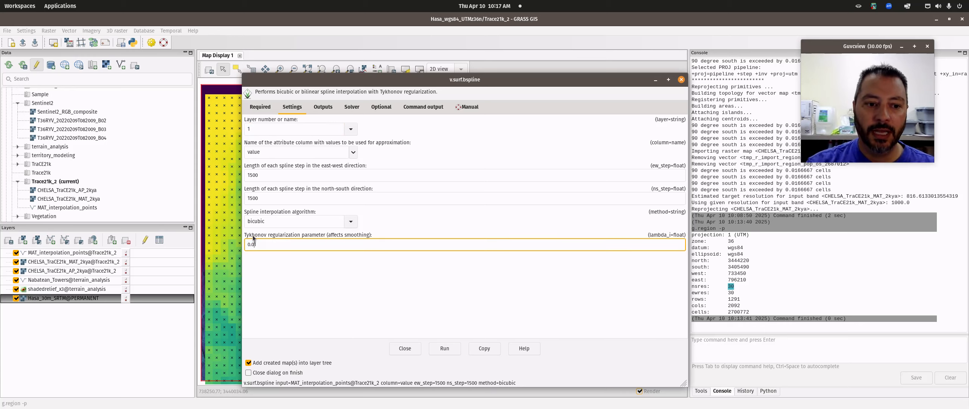
{"action": "key", "text": "BackSpace"}
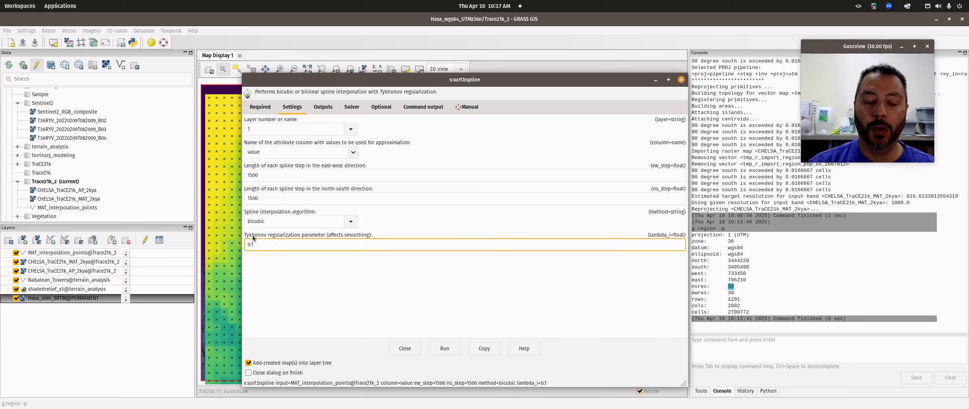
{"action": "type", "text": "0"}
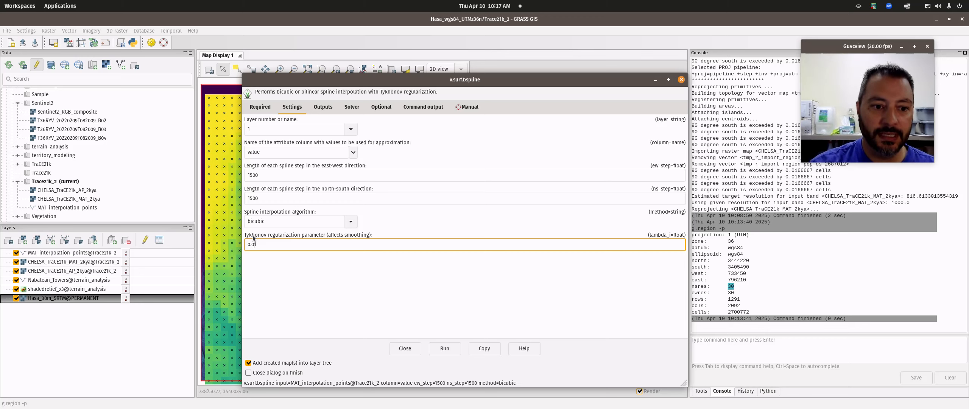
Step: Name the interpolation's output raster map MAT_2k_30m_interp, leaving the output vector map empty
{"action": "left_click", "coordinate": [326, 108]}
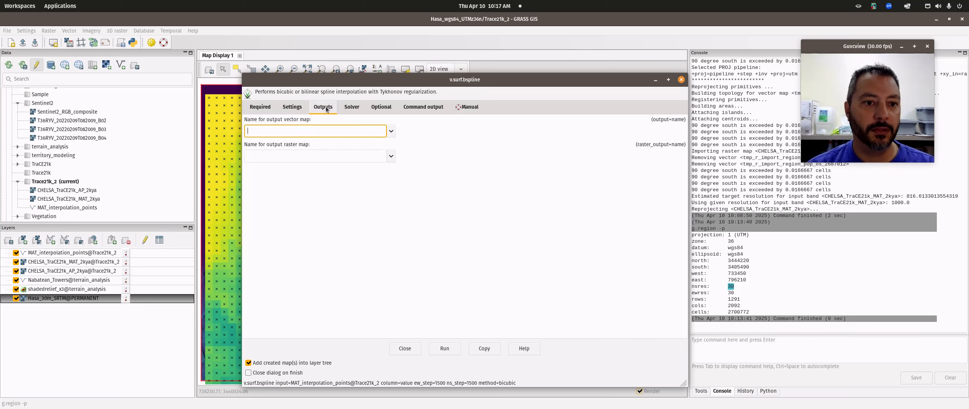
{"action": "left_click", "coordinate": [351, 156]}
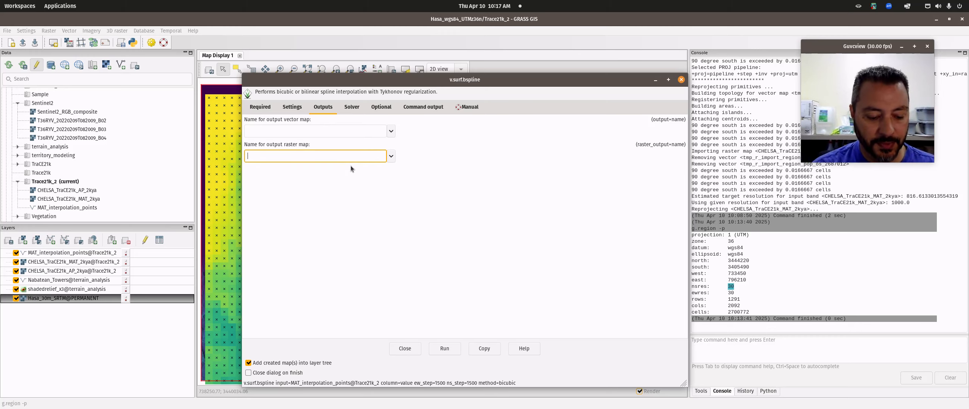
{"action": "type", "text": "MAT"}
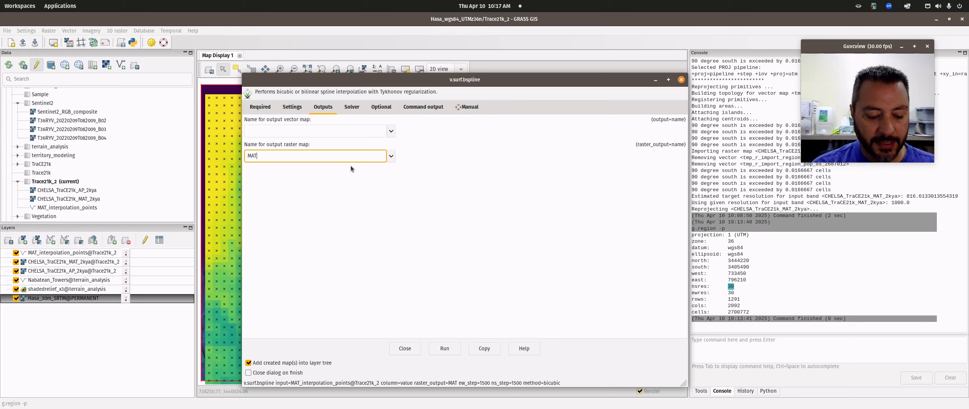
{"action": "type", "text": "_2k_"}
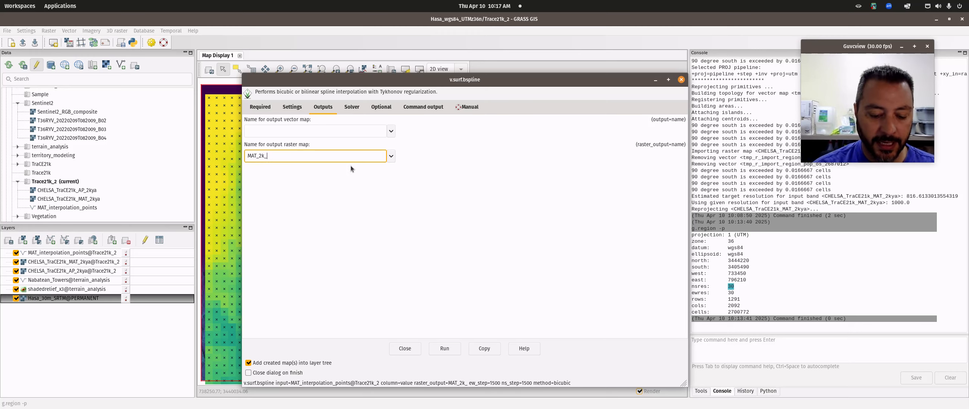
{"action": "type", "text": "3om"}
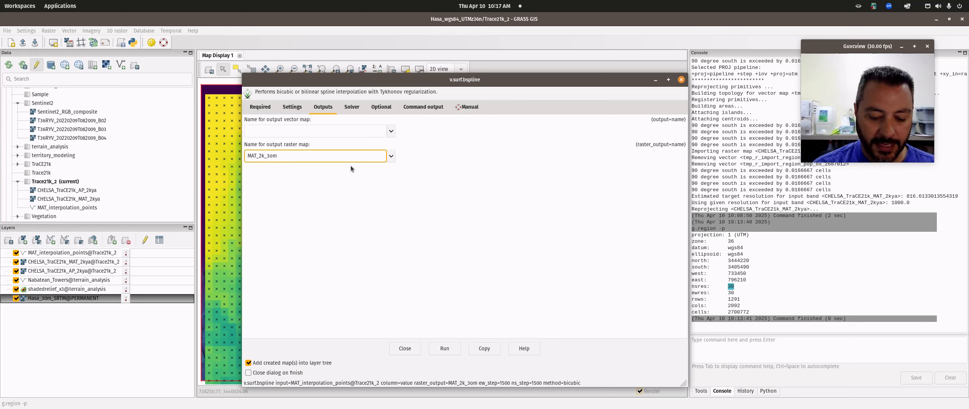
{"action": "type", "text": "_interp"}
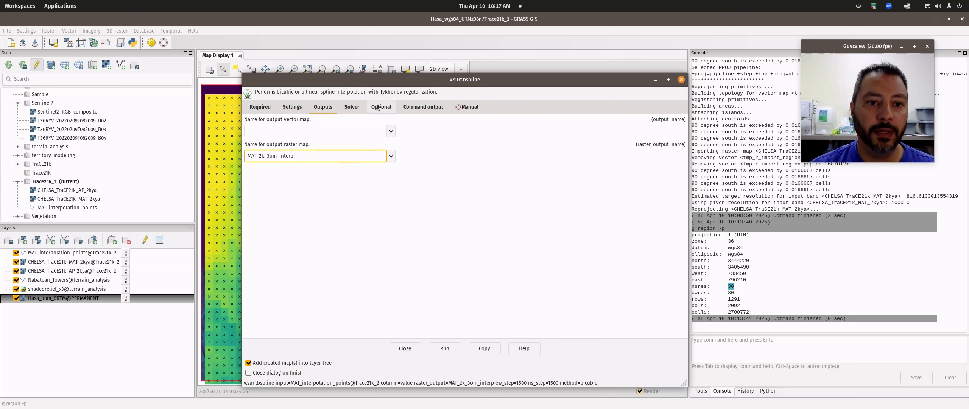
Step: Review the solver settings, set the maximum memory to 40000 MB, and run the bicubic spline interpolation
{"action": "left_click", "coordinate": [352, 107]}
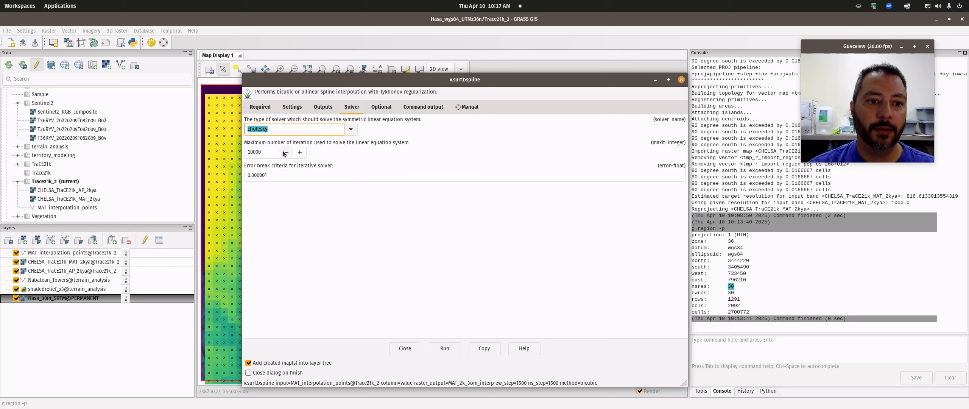
{"action": "left_click", "coordinate": [382, 108]}
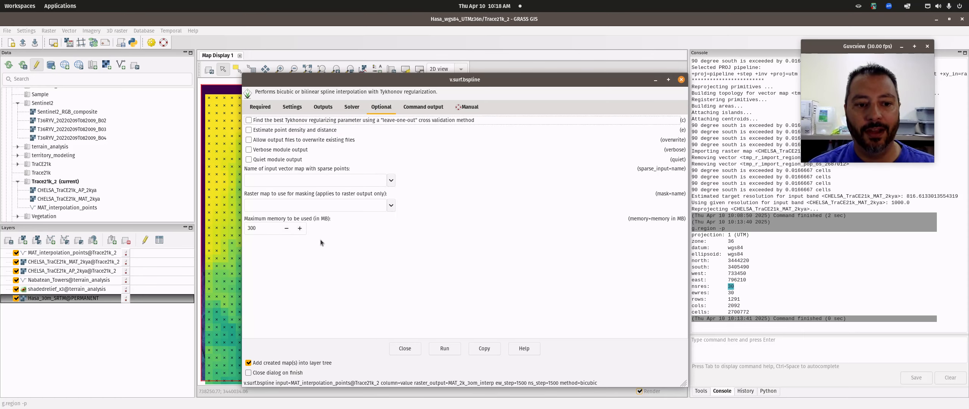
{"action": "left_click", "coordinate": [269, 229]}
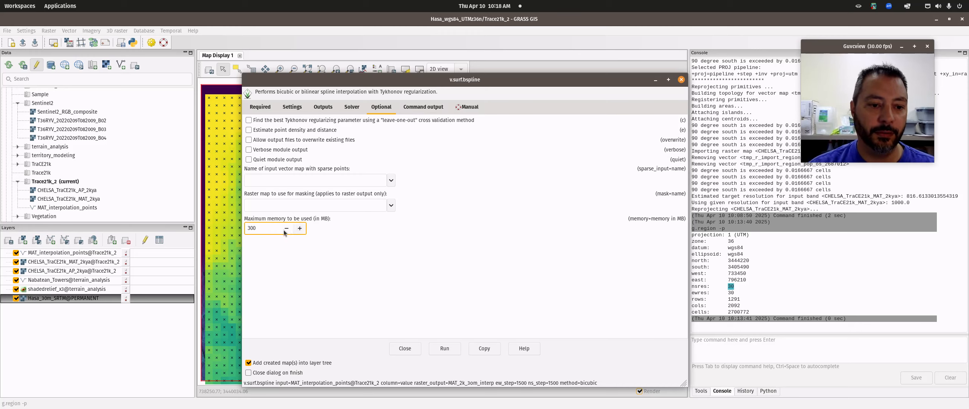
{"action": "left_click_drag", "start_coordinate": [260, 228], "coordinate": [228, 229]}
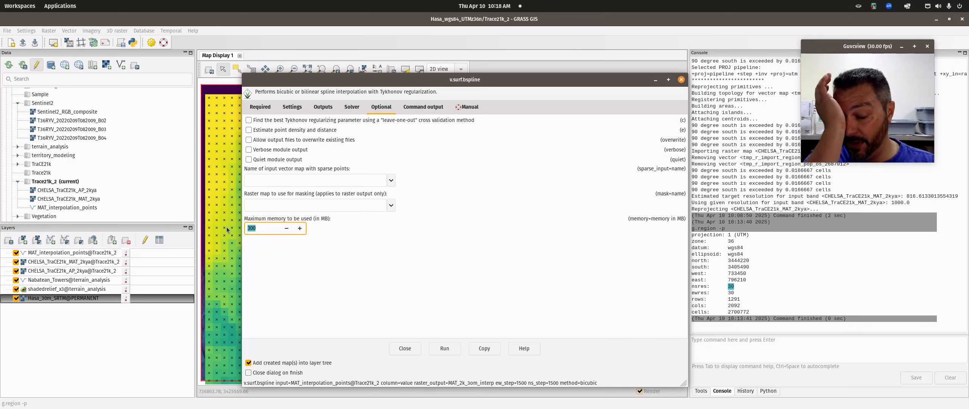
{"action": "type", "text": "40000"}
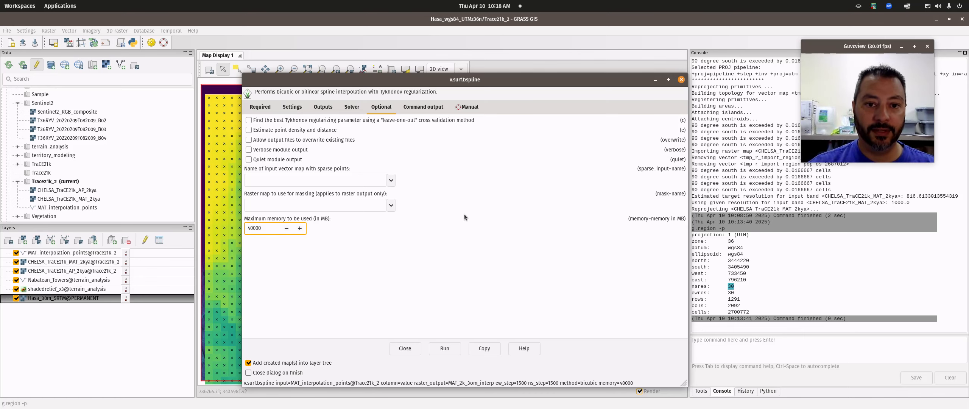
{"action": "left_click", "coordinate": [445, 348]}
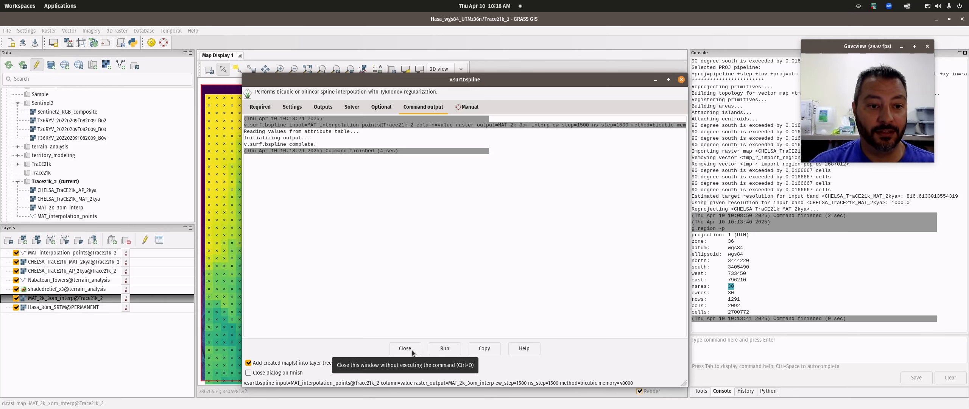
Step: Bring the MAT_2k_30m_interp layer to the top of the layer order and print its raster metadata to check the resolution
{"action": "left_click_drag", "start_coordinate": [414, 84], "coordinate": [598, 84]}
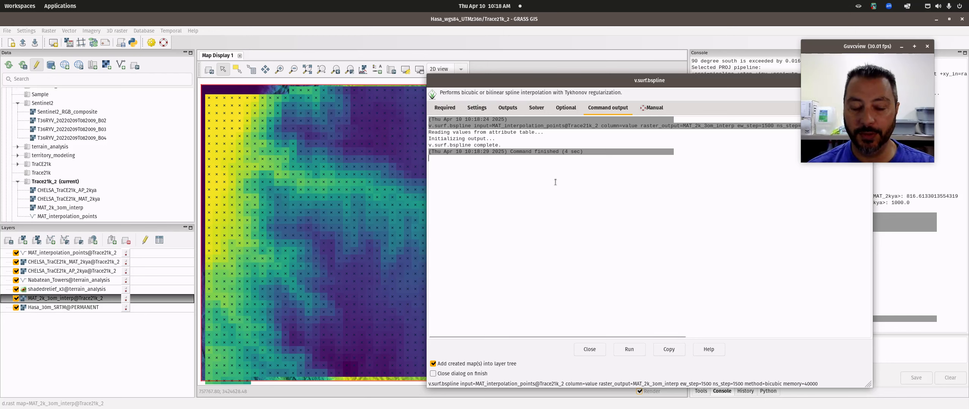
{"action": "left_click_drag", "start_coordinate": [69, 298], "coordinate": [76, 253]}
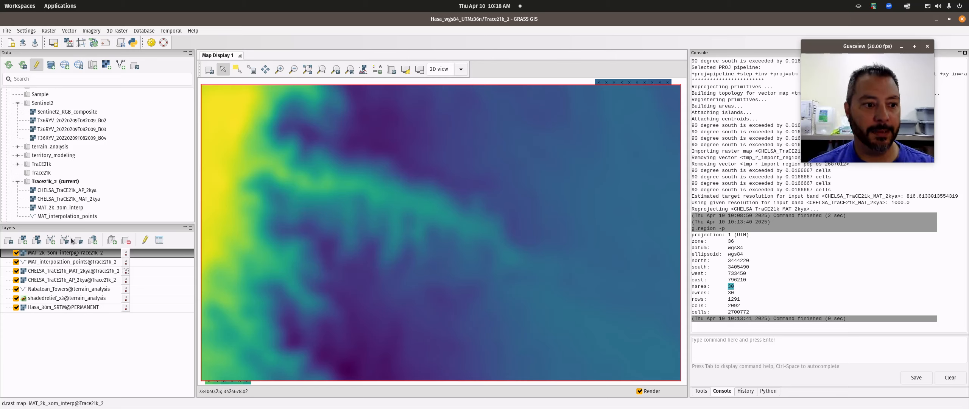
{"action": "right_click", "coordinate": [65, 253]}
{"action": "left_click", "coordinate": [83, 246]}
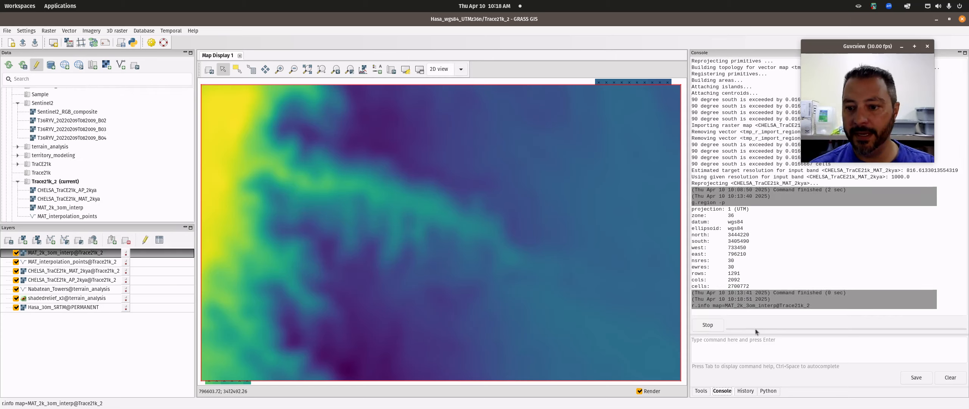
{"action": "left_click_drag", "start_coordinate": [858, 224], "coordinate": [872, 235]}
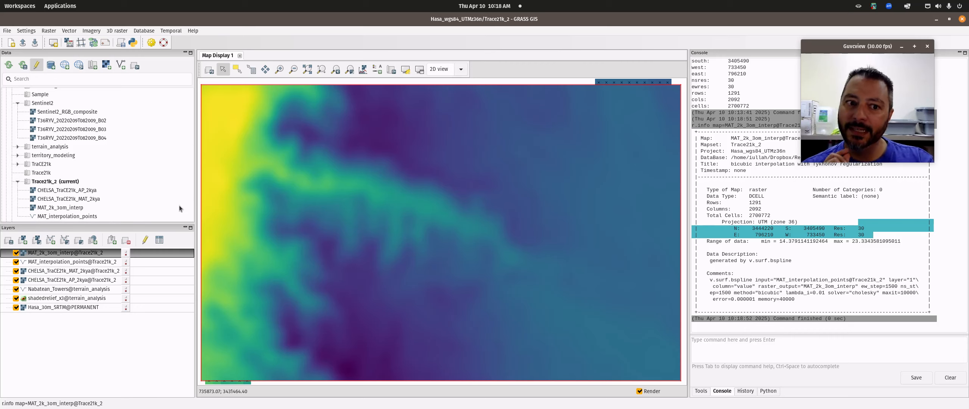
Step: Place CHELSA_TraCE21k_MAT_2kya above the interpolated raster, toggle its visibility to compare the two, and leave it hidden
{"action": "left_click_drag", "start_coordinate": [80, 273], "coordinate": [95, 247]}
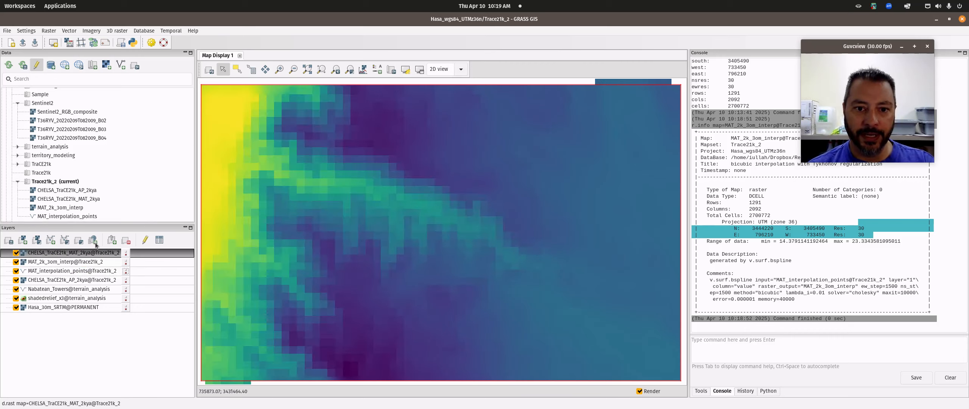
{"action": "left_click", "coordinate": [16, 253]}
{"action": "left_click", "coordinate": [16, 253]}
{"action": "left_click", "coordinate": [15, 253]}
{"action": "left_click", "coordinate": [16, 254]}
{"action": "left_click", "coordinate": [16, 254]}
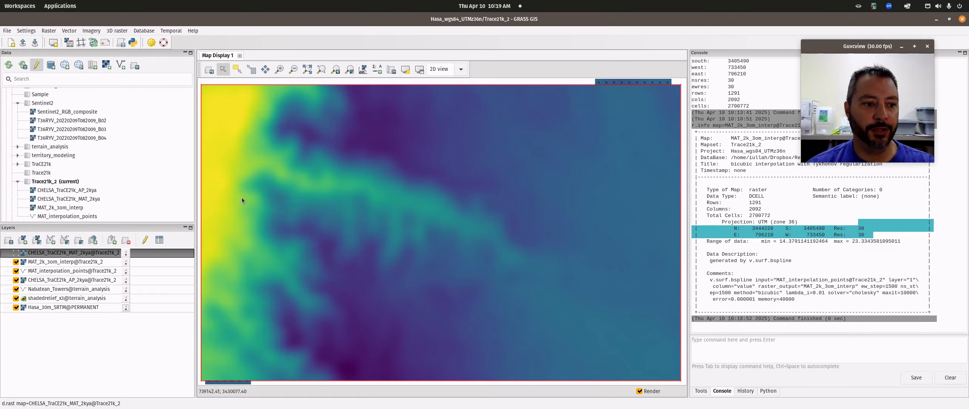
Step: Set the computational region from the CHELSA_TraCE21k_AP_2kya raster and print the current region settings
{"action": "mouse_move", "coordinate": [1, 1]}
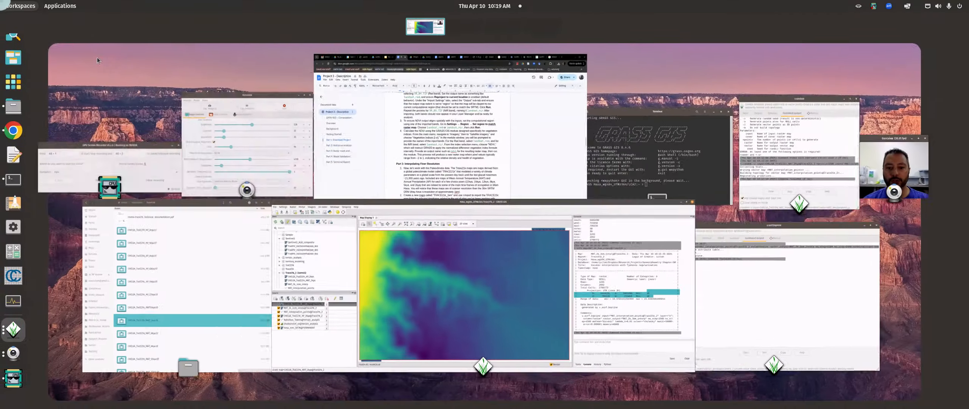
{"action": "left_click", "coordinate": [760, 291]}
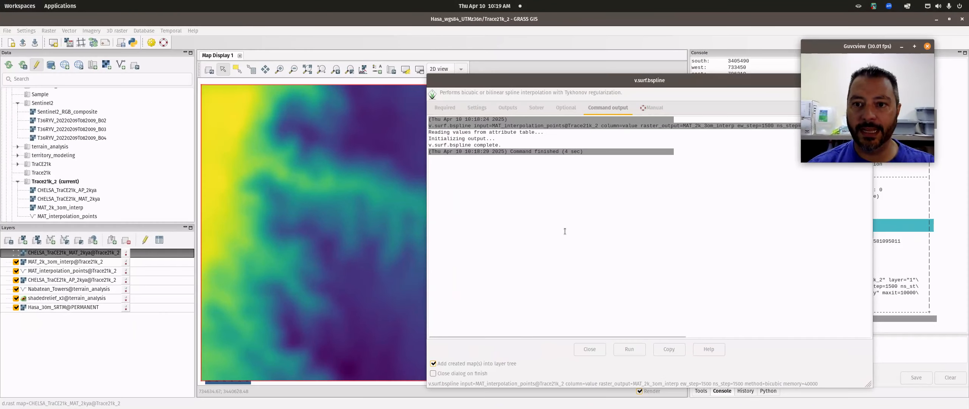
{"action": "left_click", "coordinate": [64, 282]}
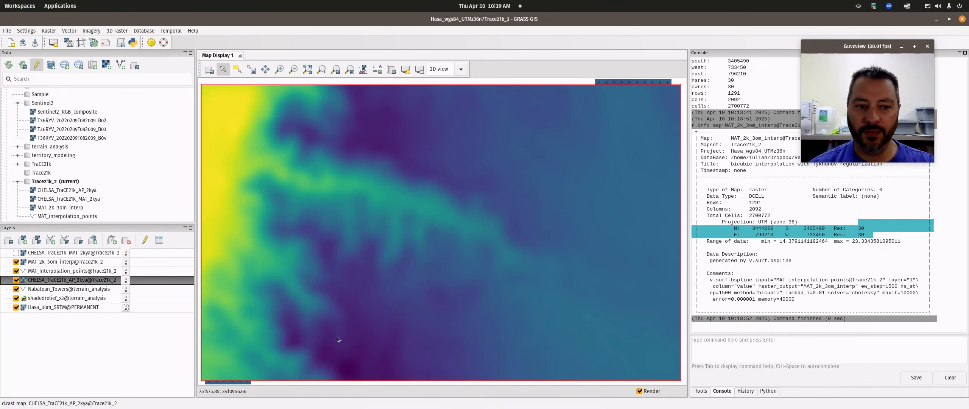
{"action": "right_click", "coordinate": [53, 281]}
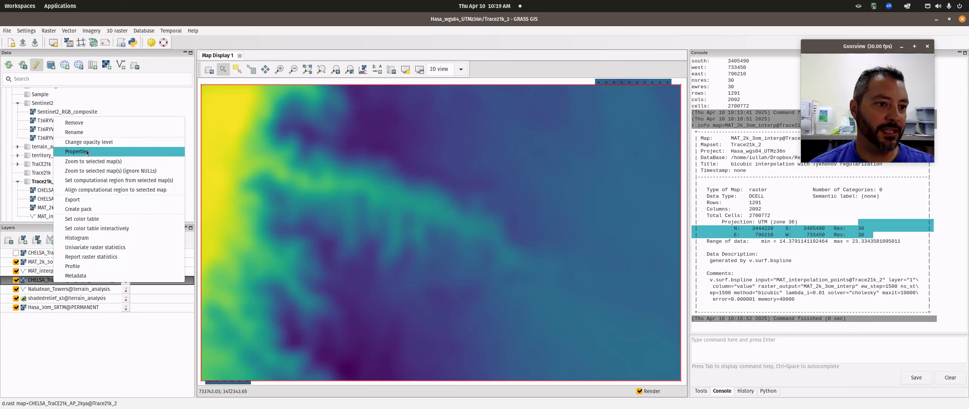
{"action": "left_click", "coordinate": [92, 181]}
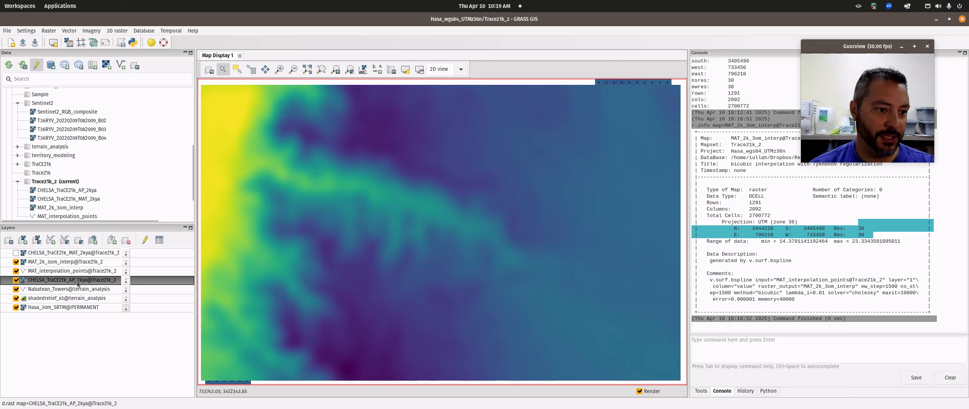
{"action": "left_click", "coordinate": [53, 32]}
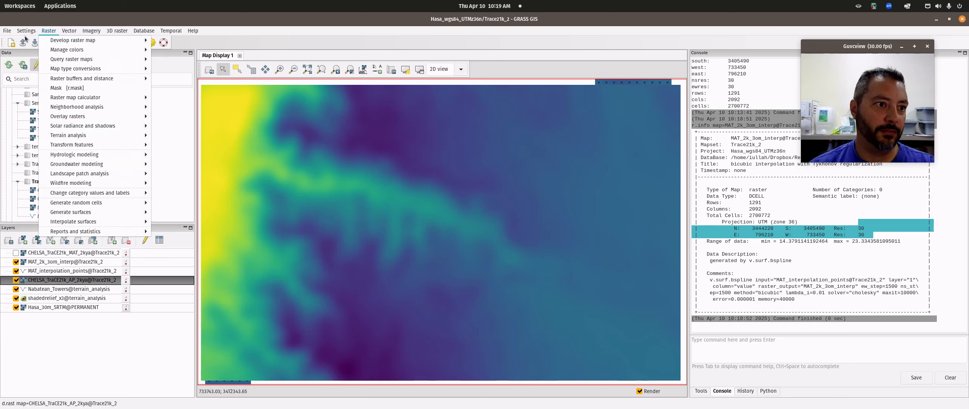
{"action": "mouse_move", "coordinate": [26, 32]}
{"action": "mouse_move", "coordinate": [53, 41]}
{"action": "left_click", "coordinate": [151, 41]}
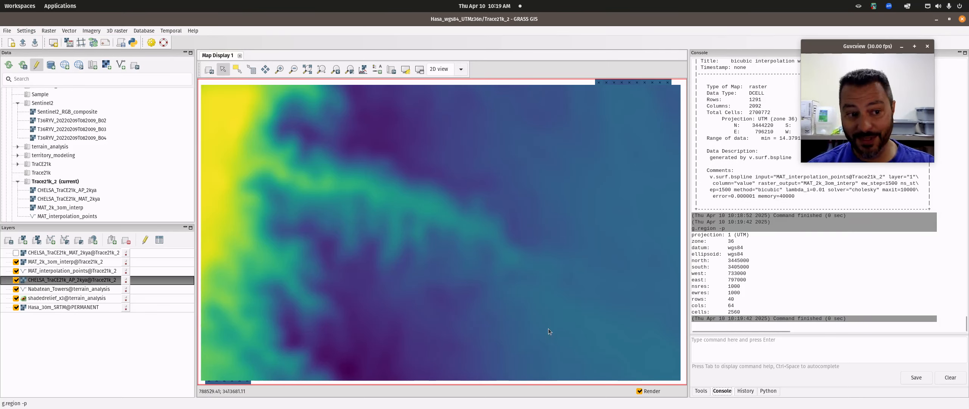
Step: Start r.random for random cells and vector points with CHELSA_TraCE21k_AP_2kya as input raster and a seed of 1
{"action": "left_click", "coordinate": [49, 31]}
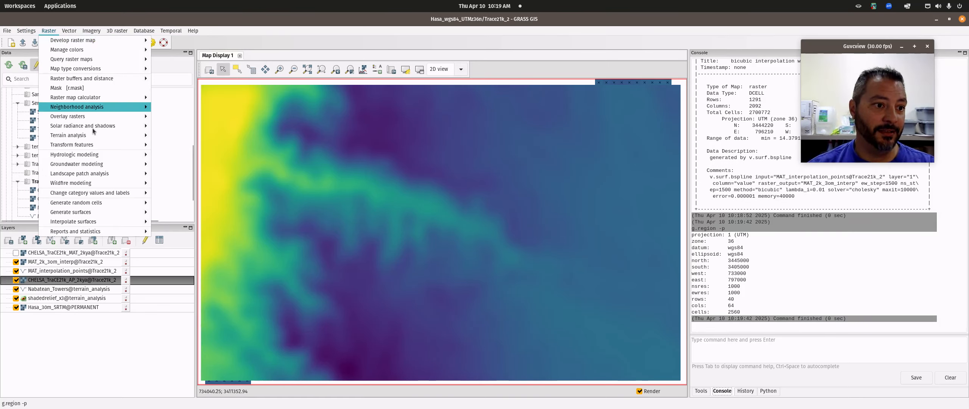
{"action": "mouse_move", "coordinate": [112, 205]}
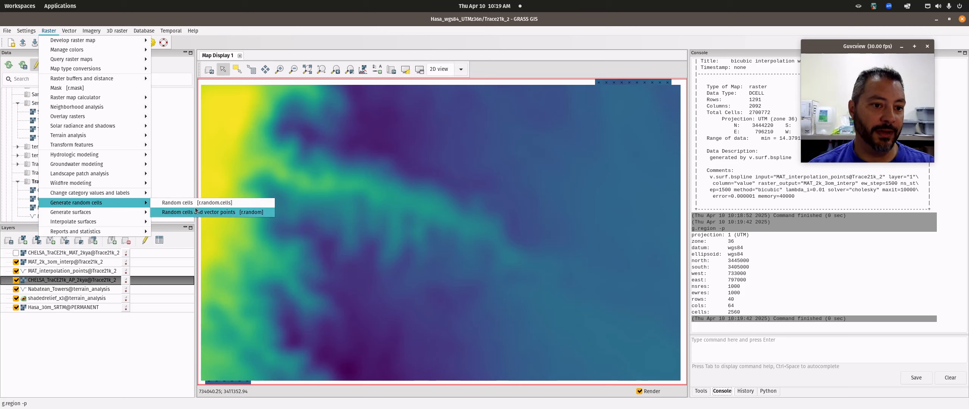
{"action": "left_click", "coordinate": [226, 213]}
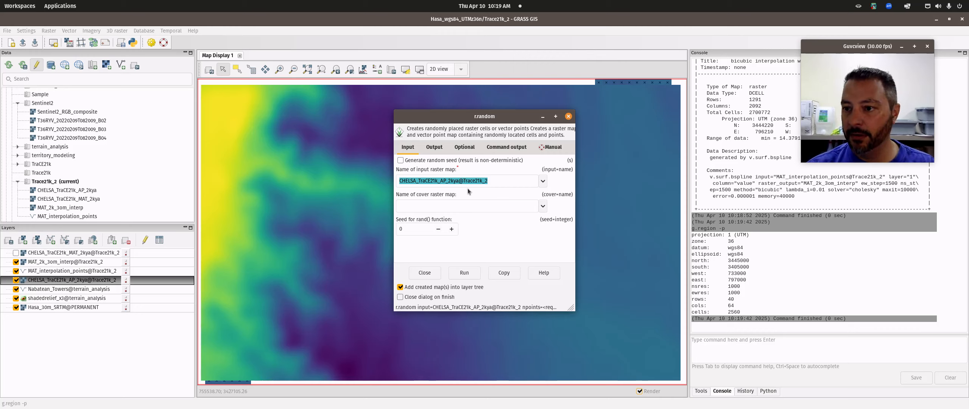
{"action": "double_click", "coordinate": [407, 229]}
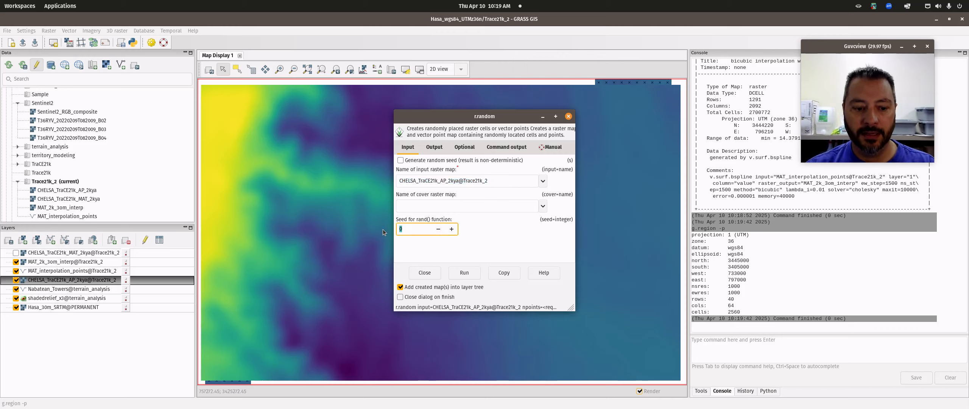
{"action": "type", "text": "1"}
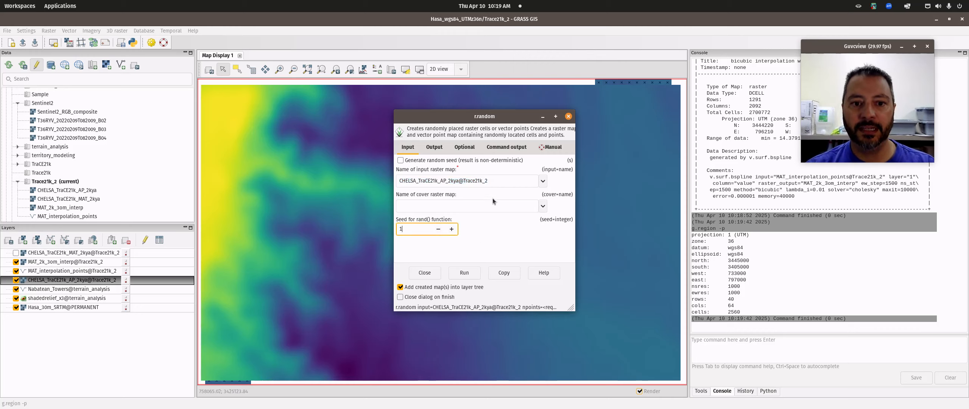
Step: Set the number of points to generate to 100% and have the vector points generated as 3D points
{"action": "left_click", "coordinate": [440, 149]}
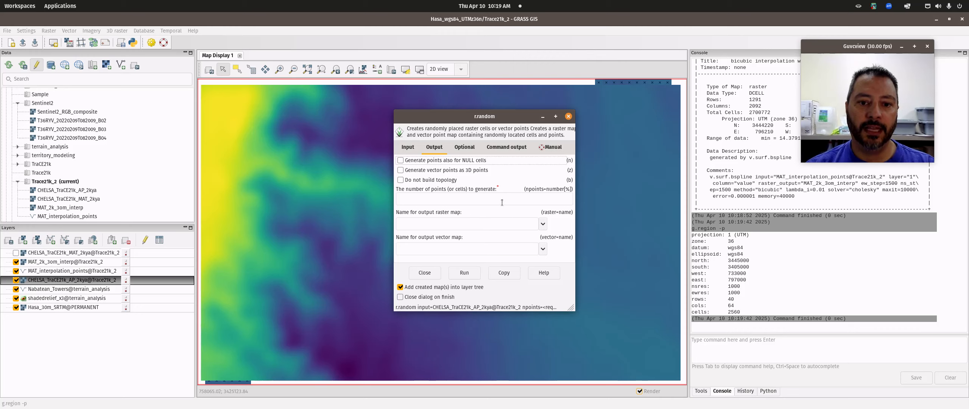
{"action": "left_click", "coordinate": [468, 199]}
{"action": "type", "text": "100"}
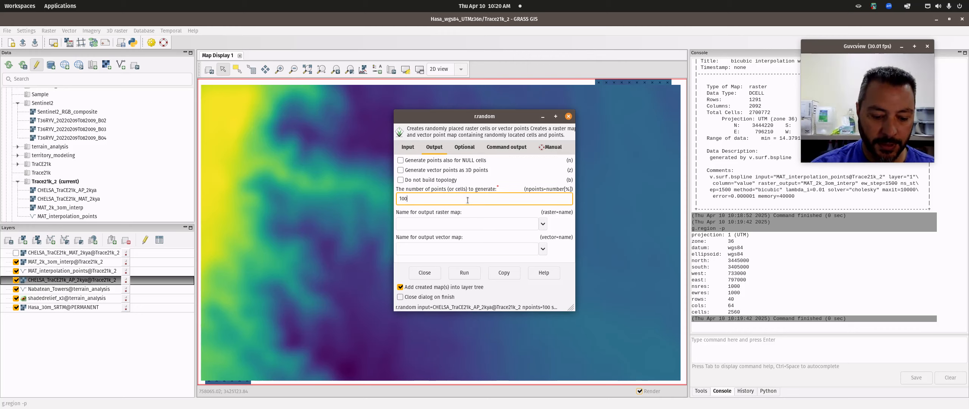
{"action": "type", "text": "%"}
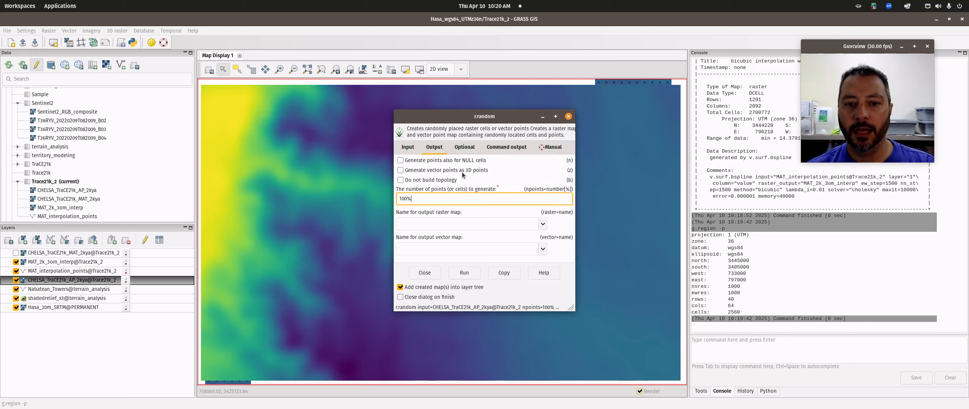
{"action": "left_click", "coordinate": [402, 171]}
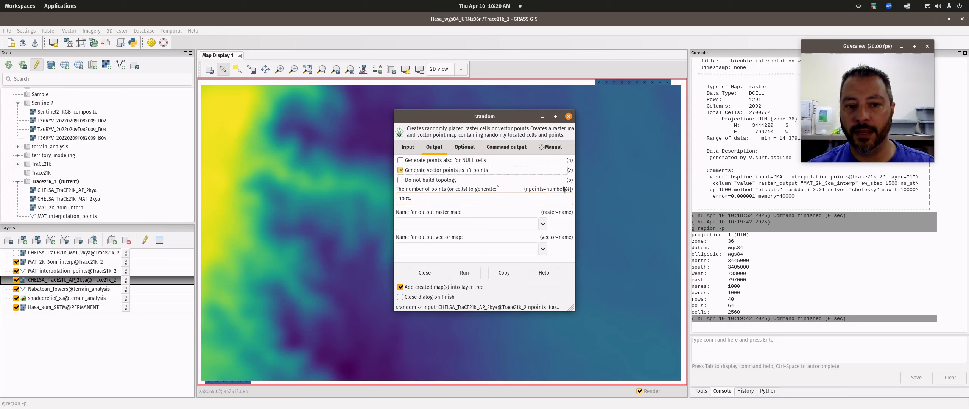
Step: Name the output vector map AP_interpolation_points and run the point generation
{"action": "left_click", "coordinate": [512, 249]}
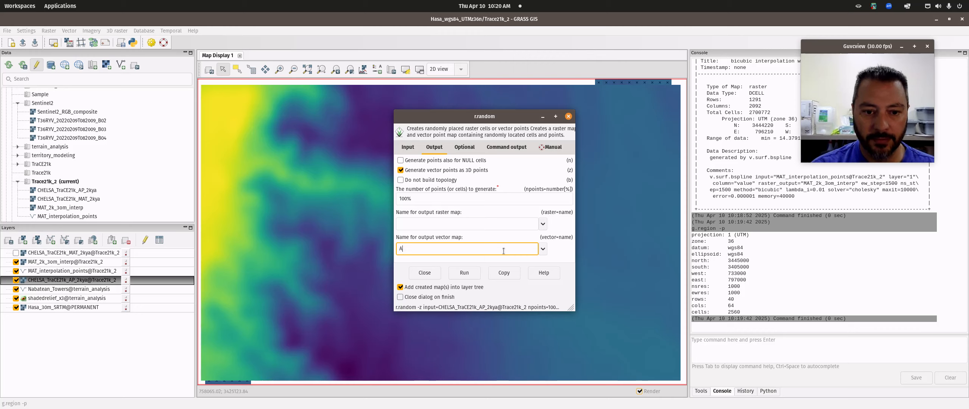
{"action": "type", "text": "AP_inter"}
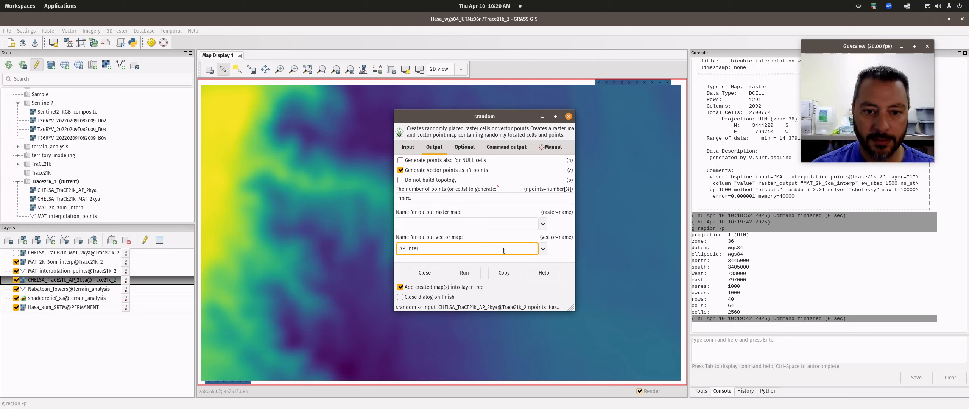
{"action": "type", "text": "polation_points"}
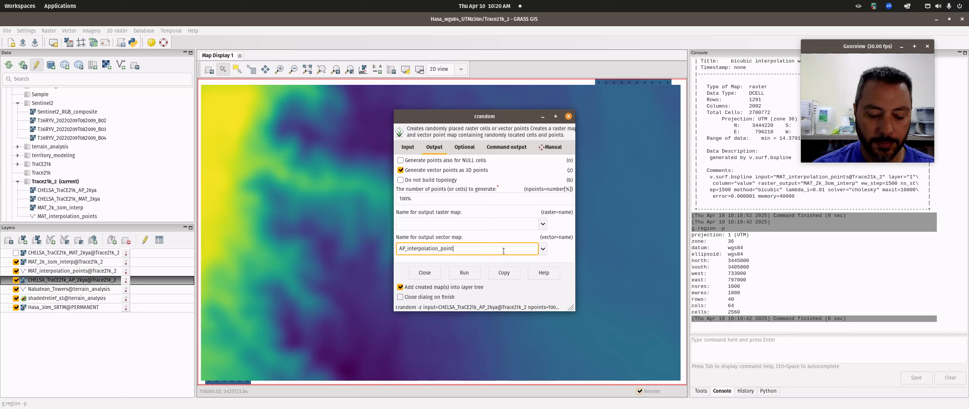
{"action": "left_click", "coordinate": [467, 277]}
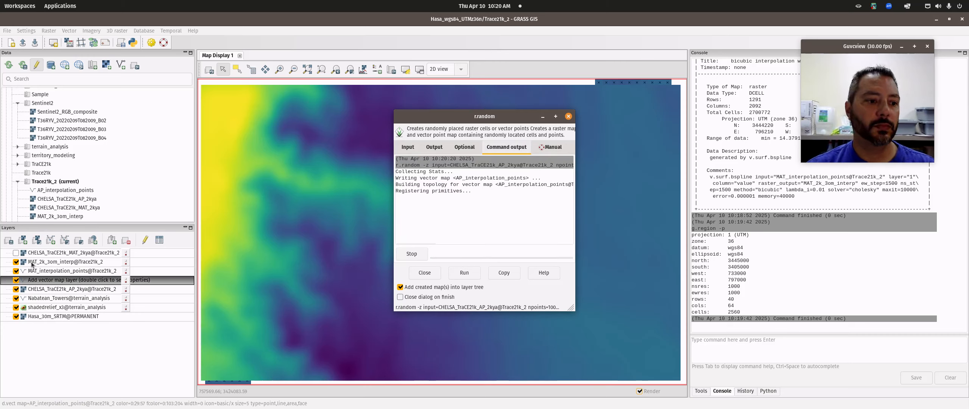
Step: Hide the interpolated MAT raster and the MAT_interpolation_points layer to reveal the AP points over their source raster
{"action": "left_click", "coordinate": [17, 263]}
{"action": "left_click", "coordinate": [16, 271]}
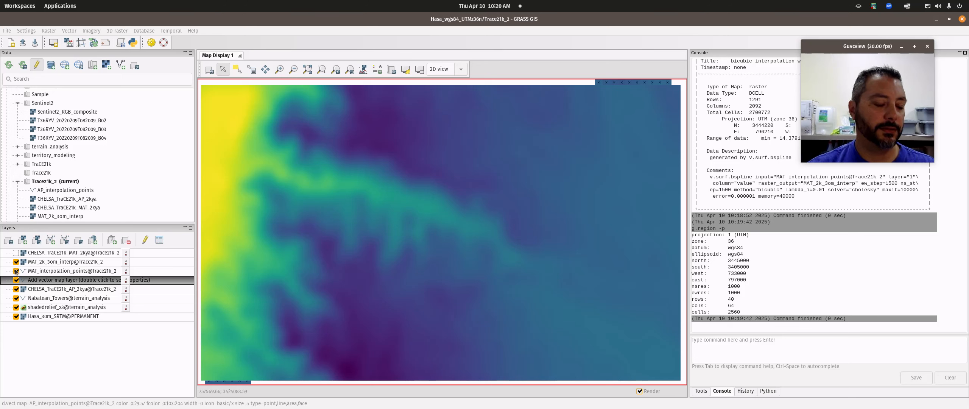
{"action": "left_click", "coordinate": [16, 264]}
{"action": "left_click", "coordinate": [16, 264]}
{"action": "left_click", "coordinate": [16, 264]}
{"action": "left_click", "coordinate": [15, 272]}
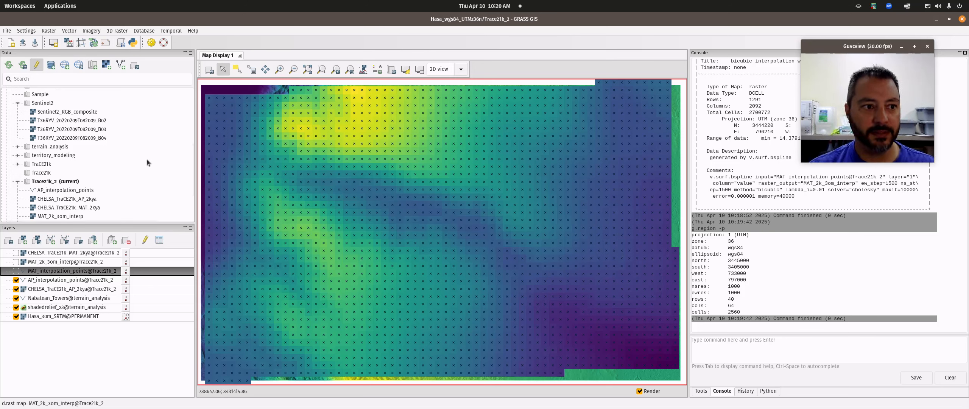
Step: Examine the attribute table of AP_interpolation_points to check the values stored for the points, and close it
{"action": "left_click", "coordinate": [62, 280]}
{"action": "right_click", "coordinate": [62, 281]}
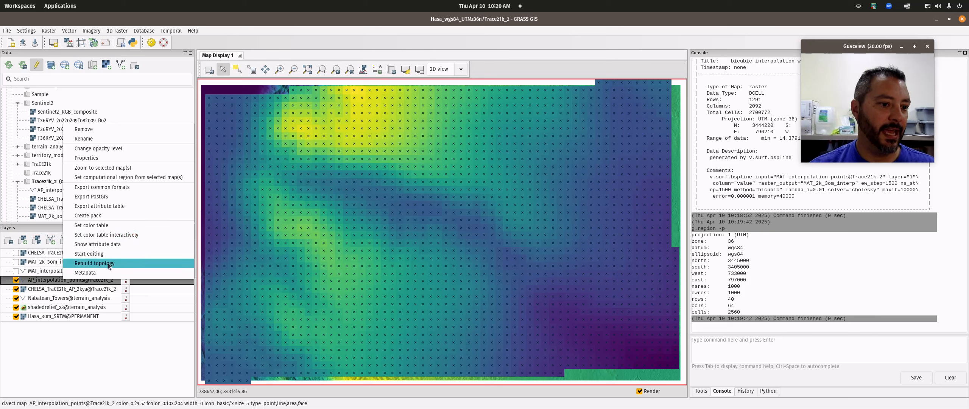
{"action": "left_click", "coordinate": [114, 244]}
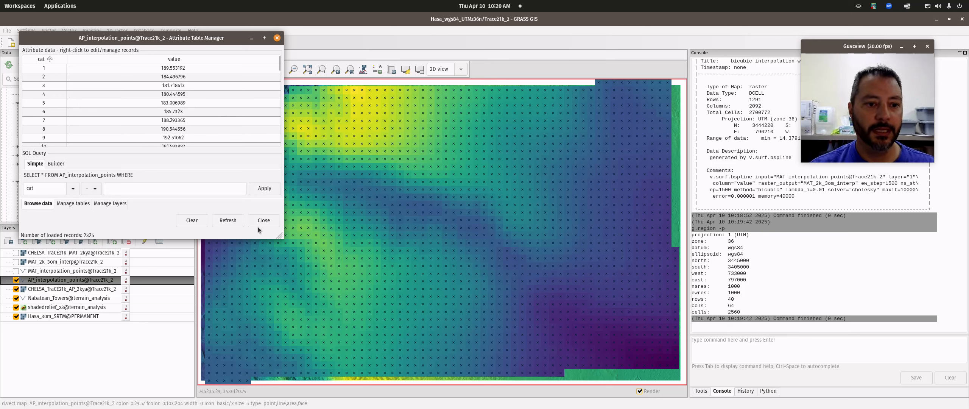
{"action": "left_click", "coordinate": [262, 219]}
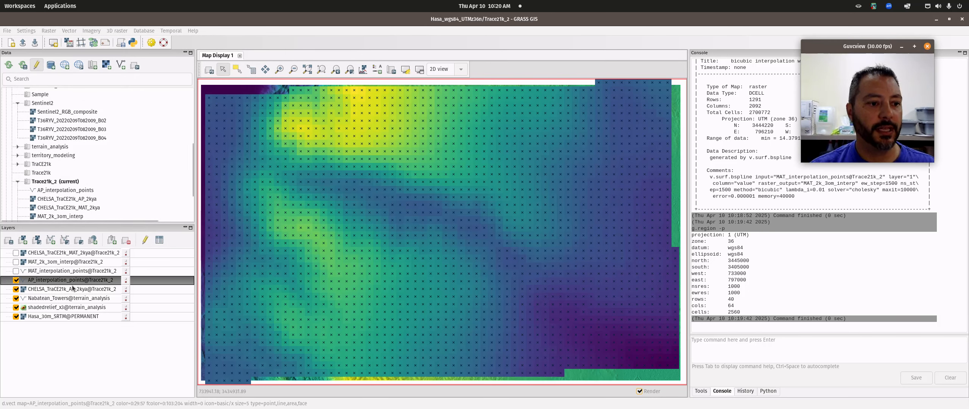
Step: Set the computational region from the Hasa_30m_SRTM raster and print the region settings to check the resolution
{"action": "left_click", "coordinate": [50, 317]}
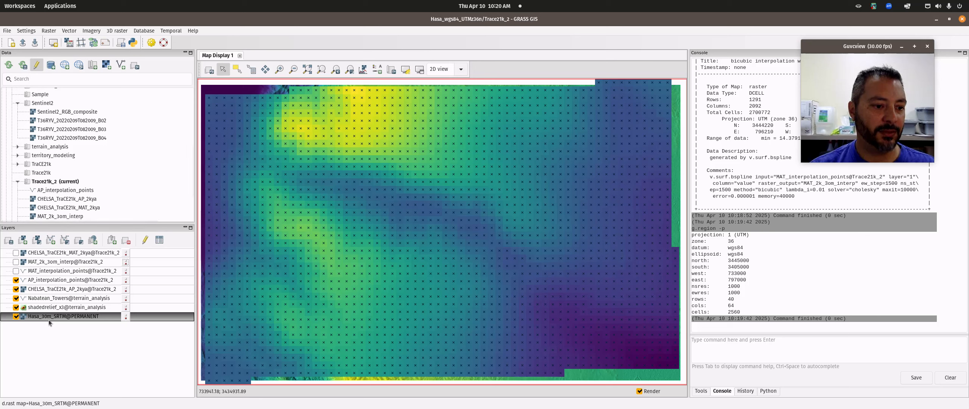
{"action": "right_click", "coordinate": [52, 317]}
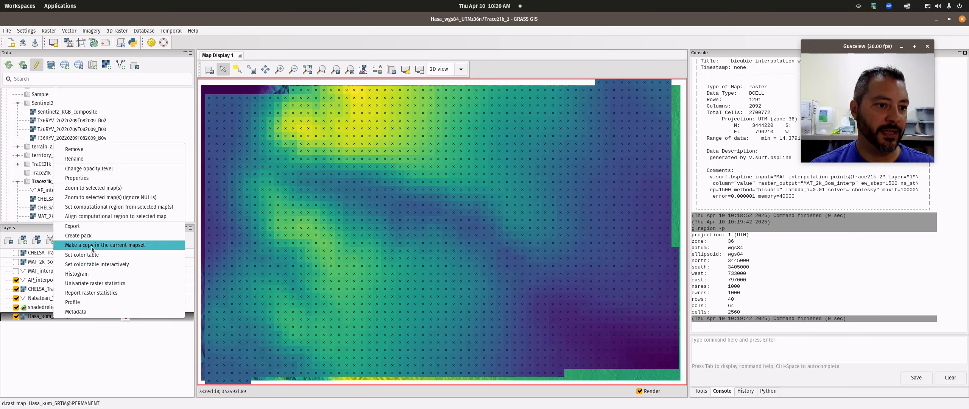
{"action": "left_click", "coordinate": [110, 208]}
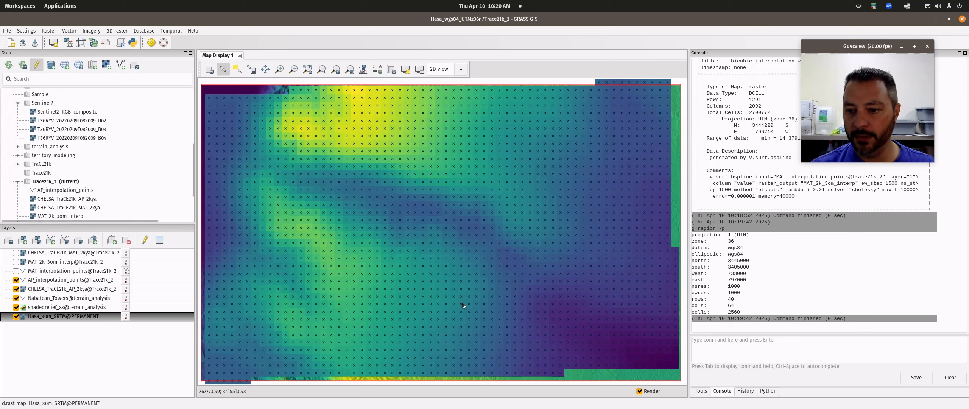
{"action": "left_click", "coordinate": [30, 31]}
{"action": "mouse_move", "coordinate": [41, 35]}
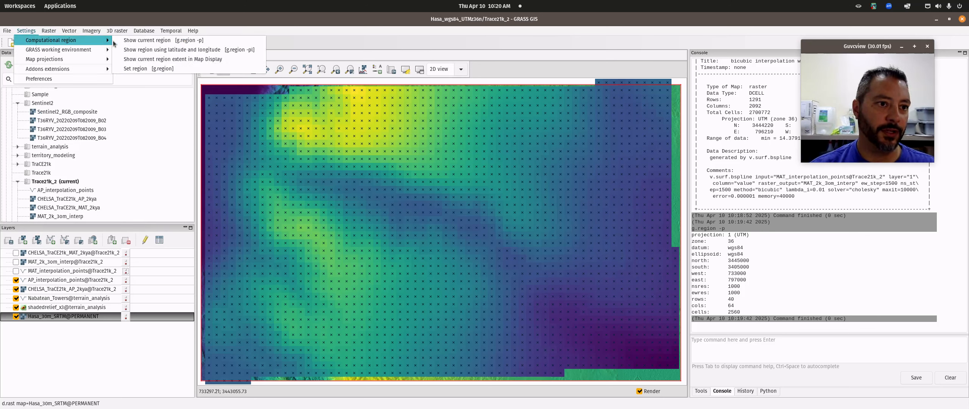
{"action": "left_click", "coordinate": [151, 40]}
{"action": "left_click_drag", "start_coordinate": [724, 287], "coordinate": [735, 287]}
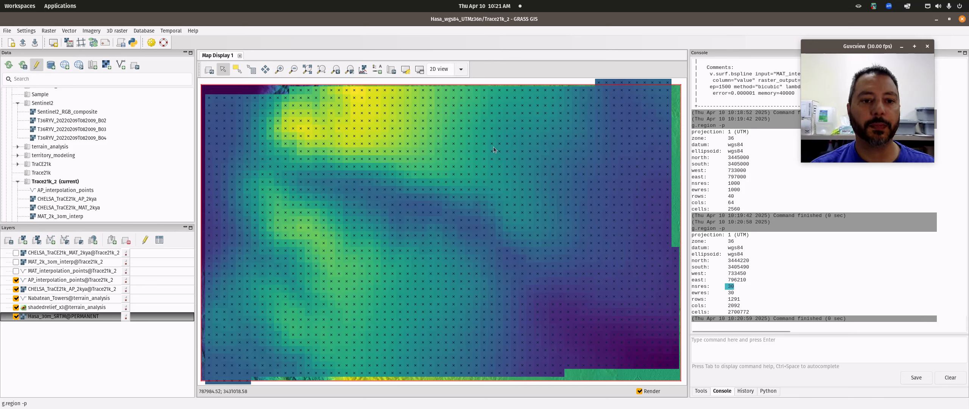
{"action": "left_click", "coordinate": [49, 32]}
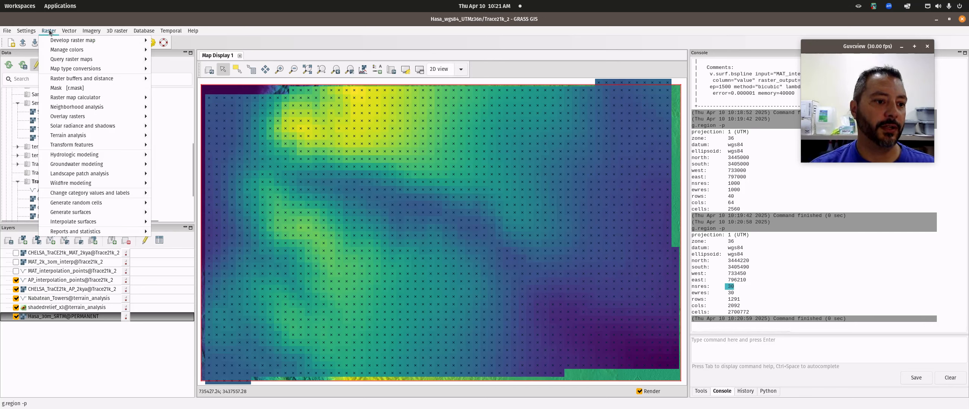
{"action": "mouse_move", "coordinate": [109, 224]}
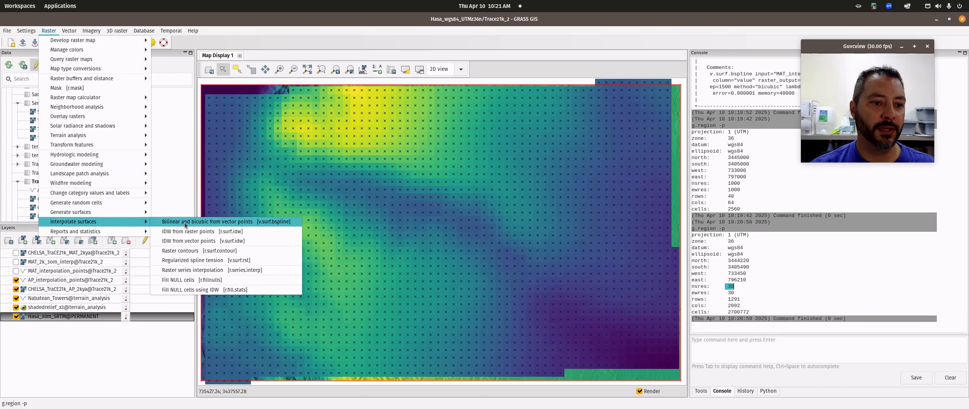
{"action": "left_click", "coordinate": [234, 224]}
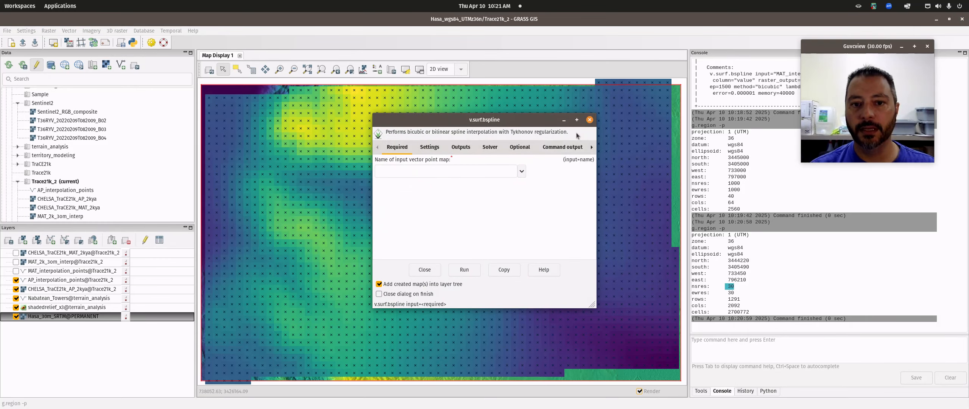
{"action": "left_click", "coordinate": [589, 119]}
Step: Return to the already configured v.surf.bspline dialog and set AP_interpolation_points@Trace21k_2 as the input vector point map
{"action": "key", "text": "super"}
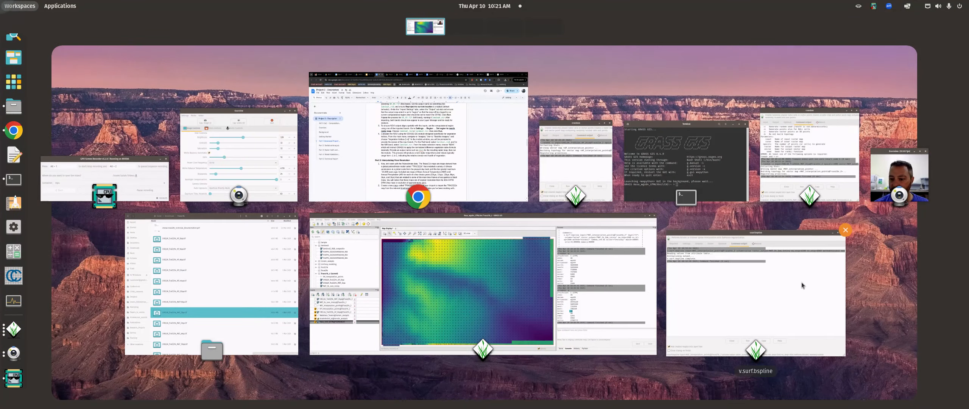
{"action": "left_click", "coordinate": [753, 268]}
{"action": "left_click_drag", "start_coordinate": [451, 74], "coordinate": [222, 74]}
{"action": "left_click", "coordinate": [213, 94]}
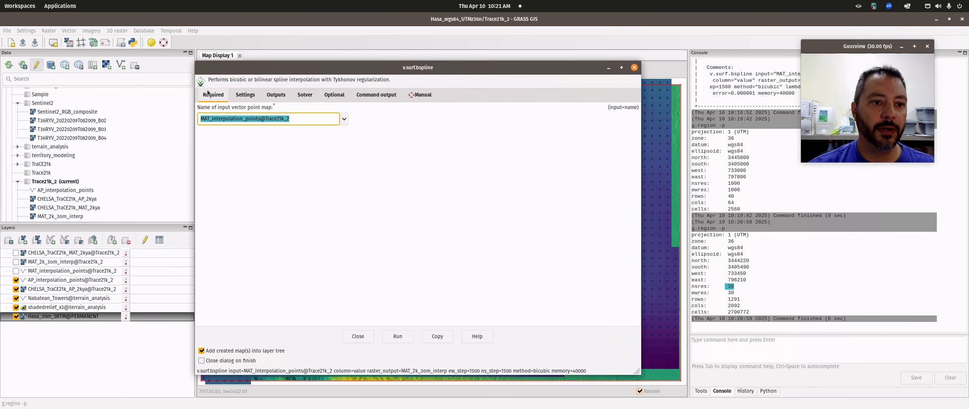
{"action": "left_click", "coordinate": [344, 120]}
{"action": "left_click", "coordinate": [320, 163]}
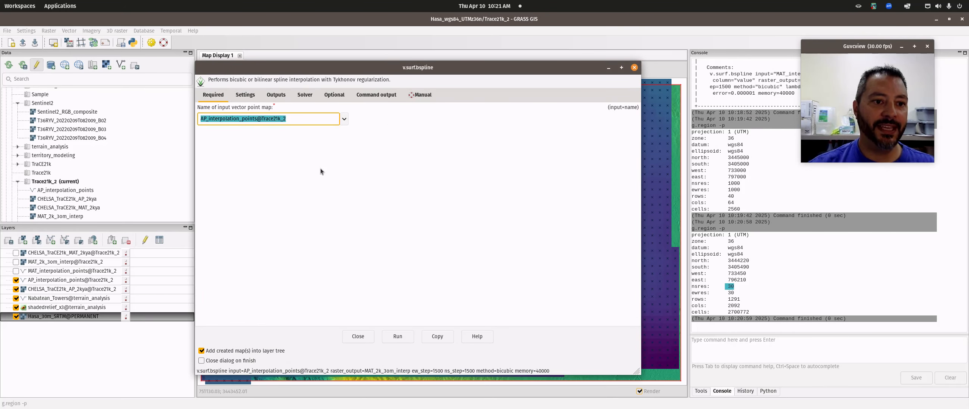
Step: Choose value as the attribute column used for the spline approximation
{"action": "left_click", "coordinate": [245, 95]}
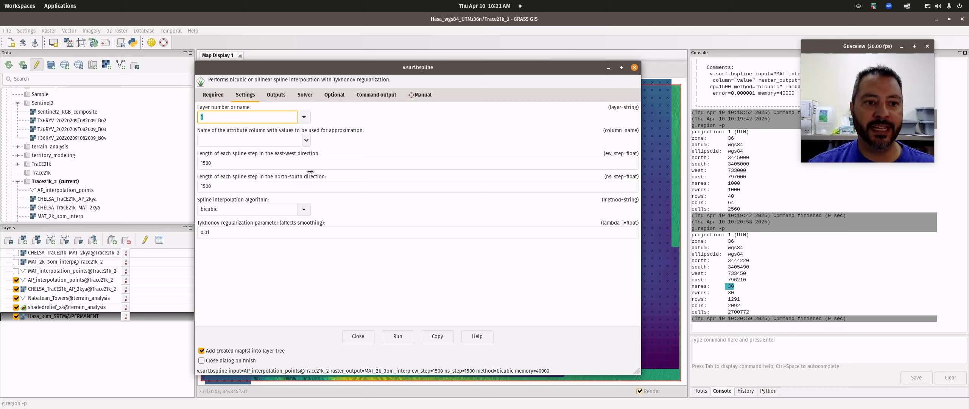
{"action": "left_click", "coordinate": [307, 141]}
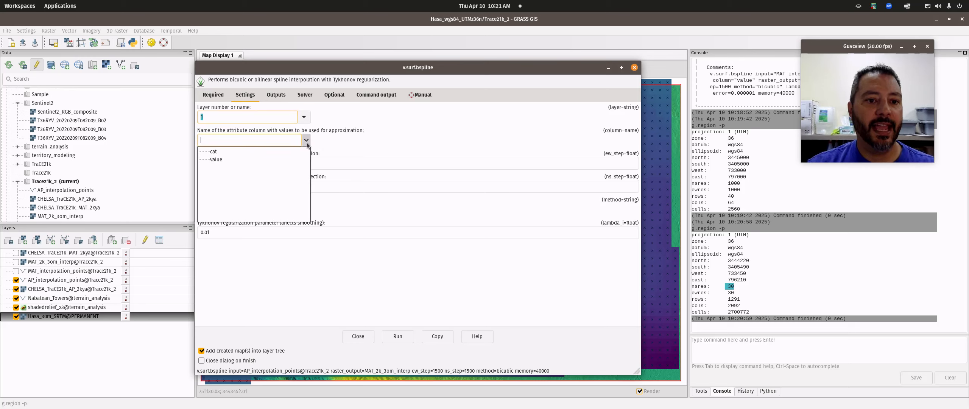
{"action": "left_click", "coordinate": [216, 159]}
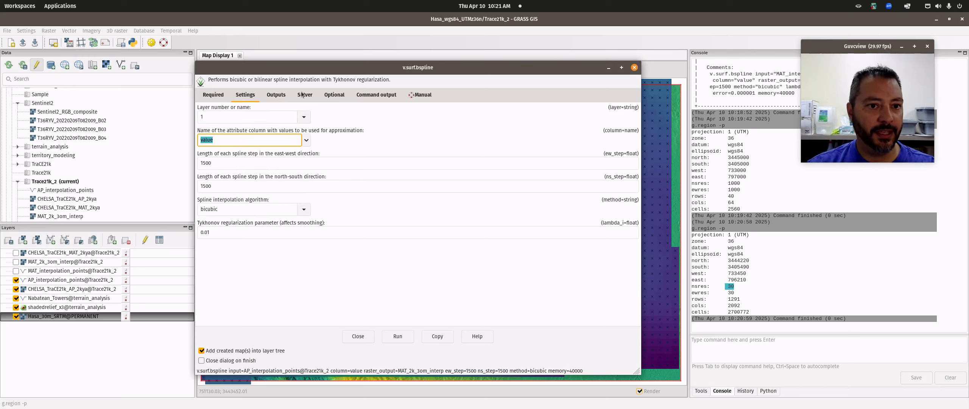
Step: Name the output raster map AP_2k_30m_interp, run the spline interpolation, and close the dialog
{"action": "left_click", "coordinate": [276, 95]}
{"action": "left_click", "coordinate": [237, 144]}
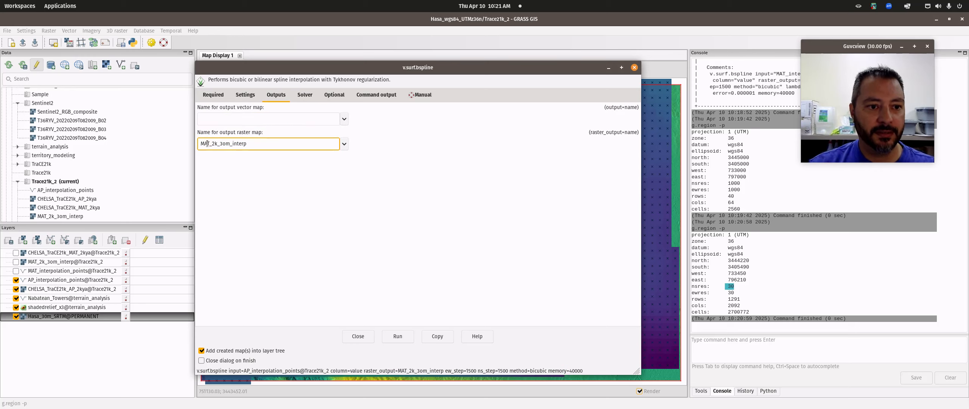
{"action": "left_click_drag", "start_coordinate": [207, 144], "coordinate": [211, 144]}
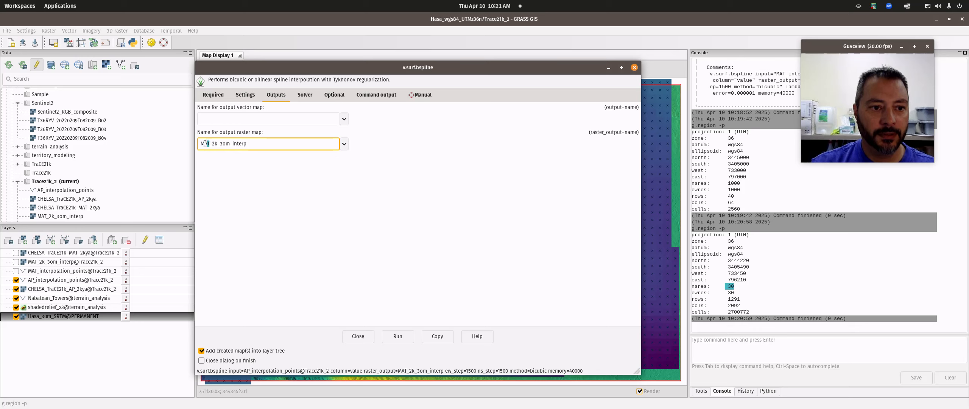
{"action": "type", "text": "AP"}
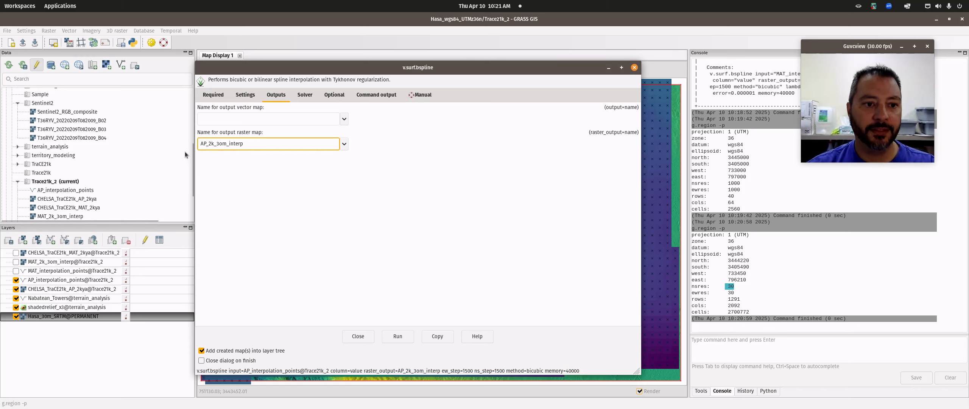
{"action": "left_click", "coordinate": [410, 335]}
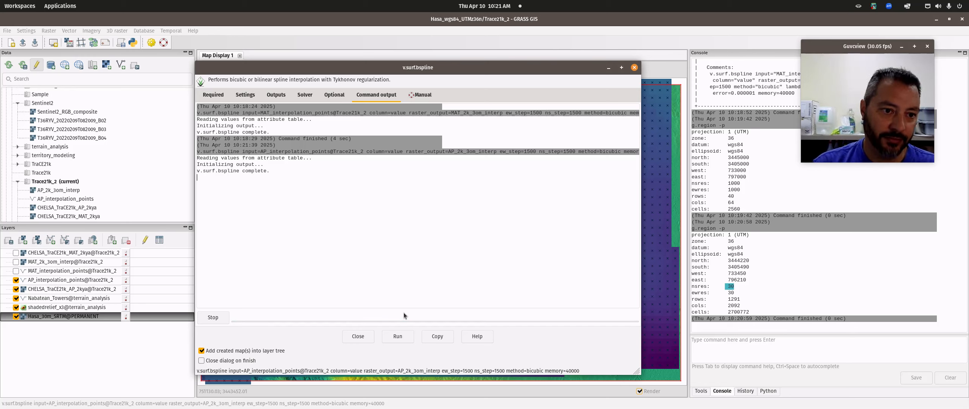
{"action": "left_click", "coordinate": [634, 68]}
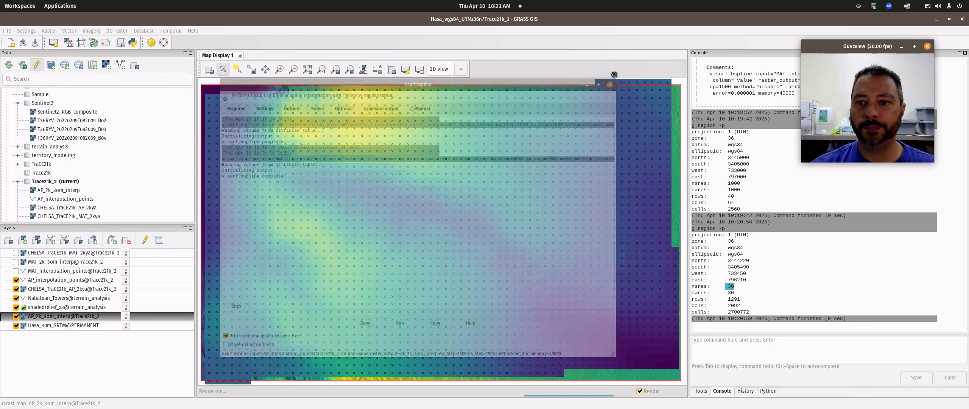
Step: Hide the AP_interpolation_points layer and move the AP_2k_30m_interp raster directly above CHELSA_TraCE21k_AP_2kya in the layer order
{"action": "left_click", "coordinate": [16, 280]}
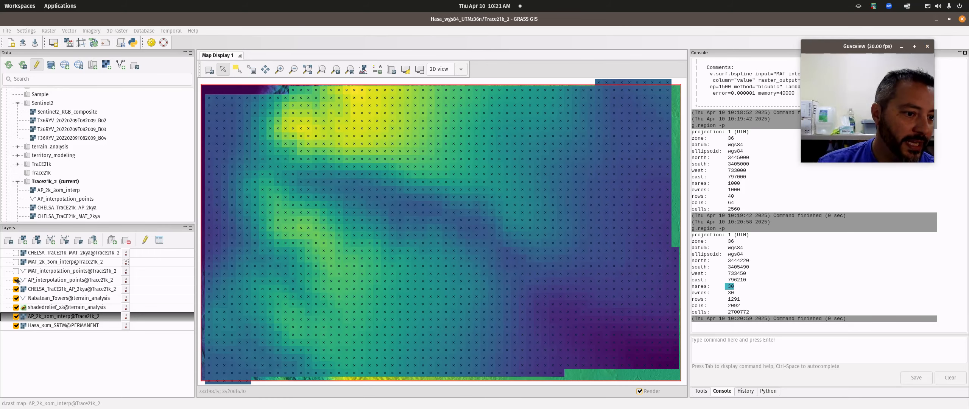
{"action": "left_click_drag", "start_coordinate": [38, 320], "coordinate": [42, 289]}
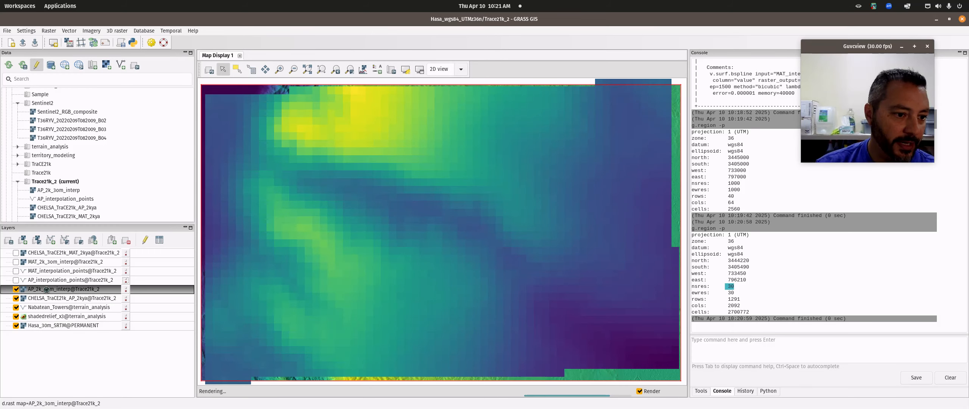